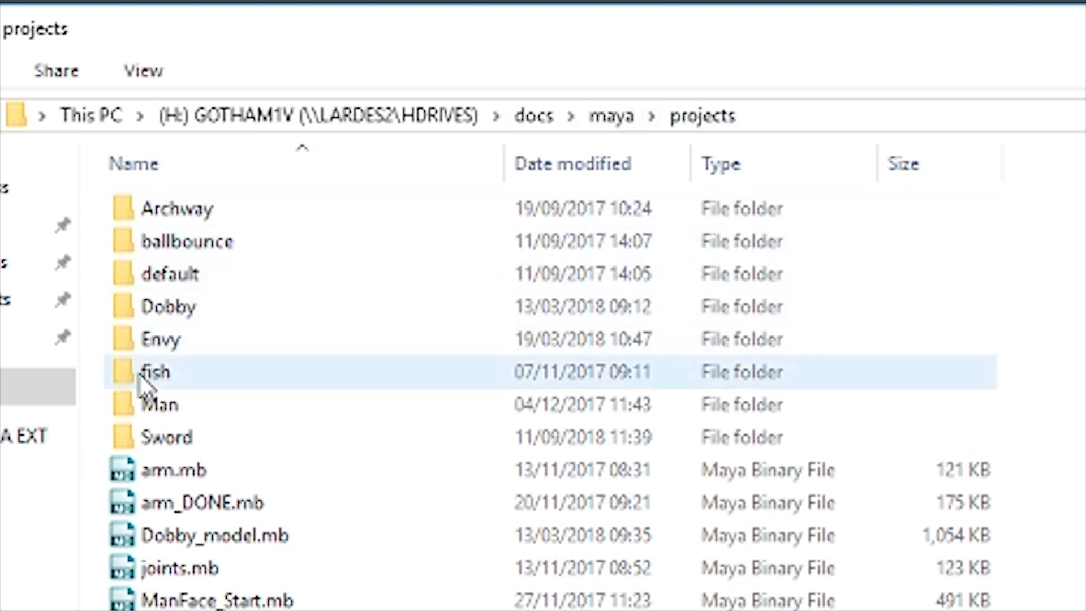
Open the Sword project's sourceimages folder and locate the reference picture s_sword_Sword_parts_diagram1.jpg.
double_click(148, 437)
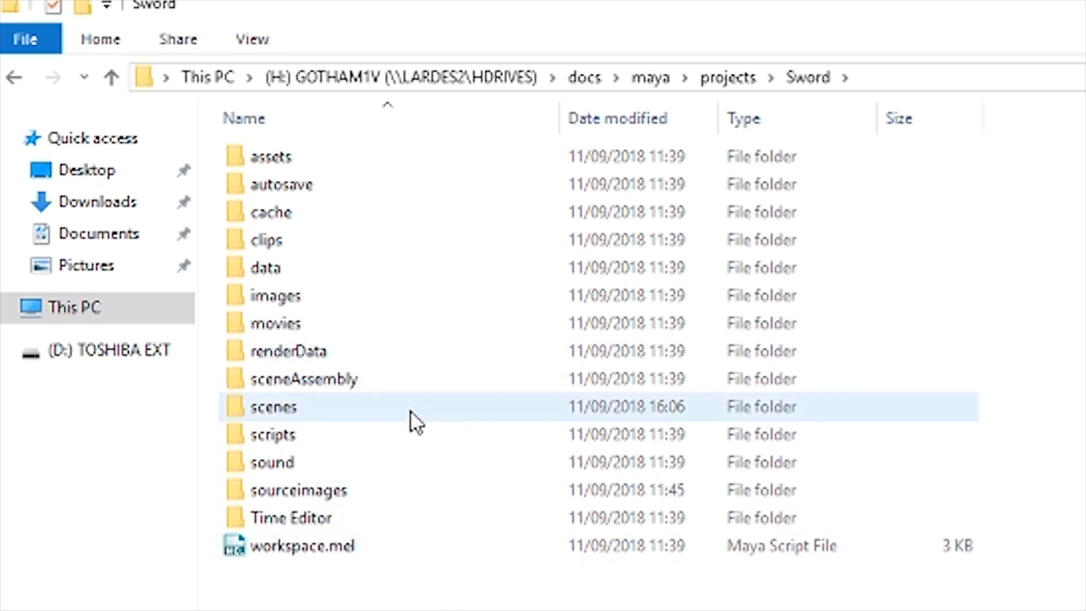
double_click(345, 493)
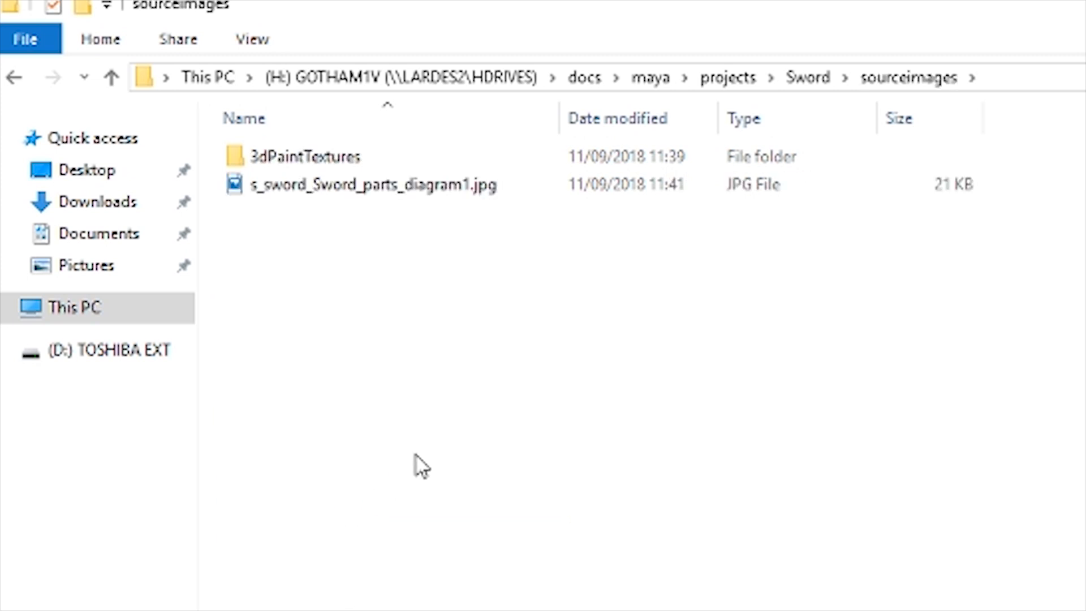
left_click(396, 185)
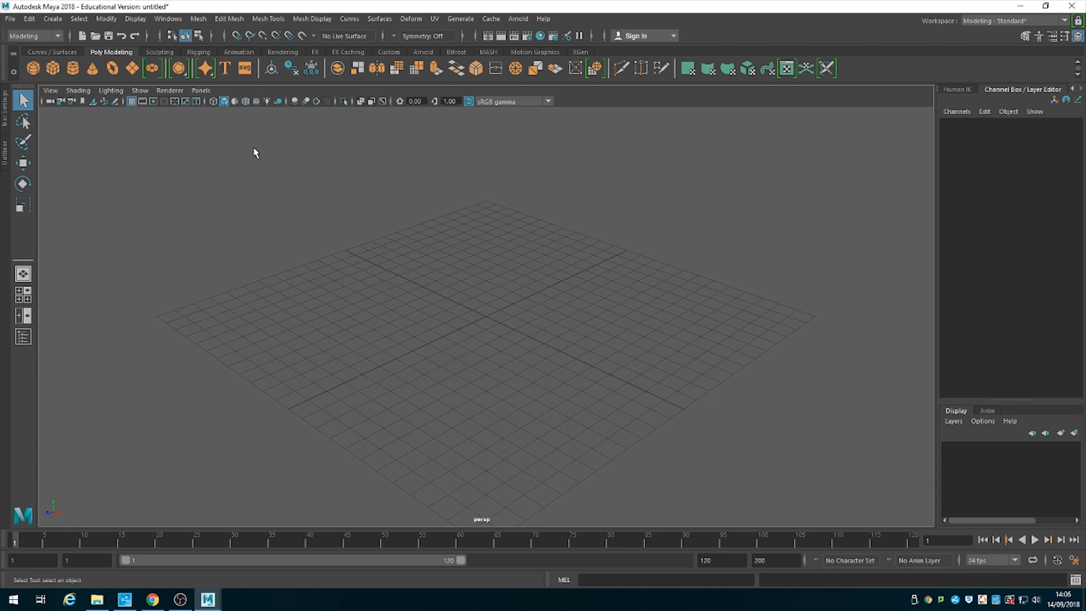
Create a free image plane and load s_sword_Sword_parts_diagram1.jpg from the project's sourceimages as its image.
left_click(50, 20)
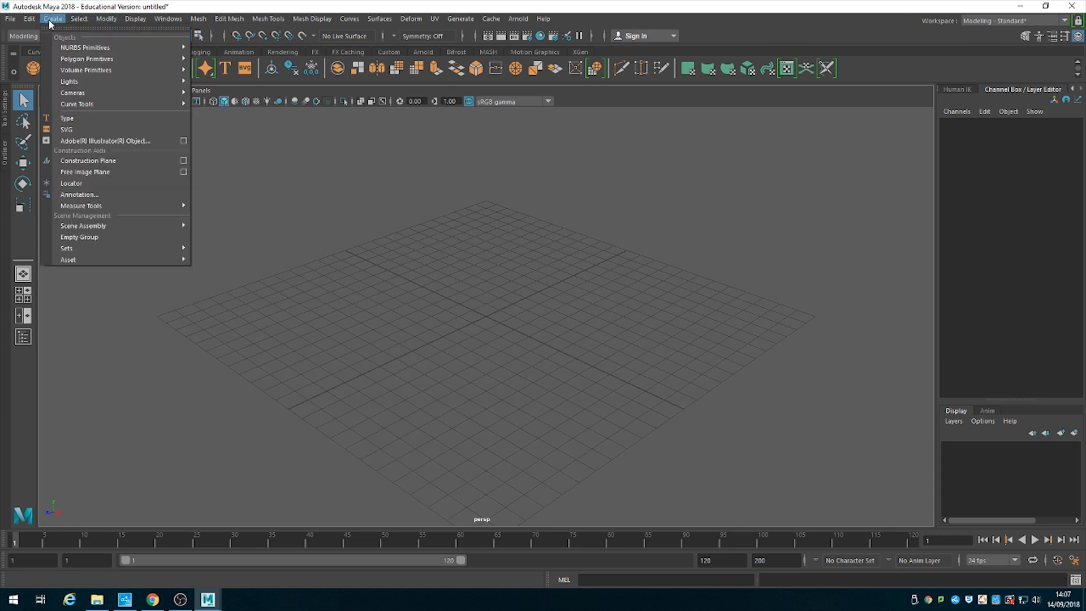
left_click(113, 172)
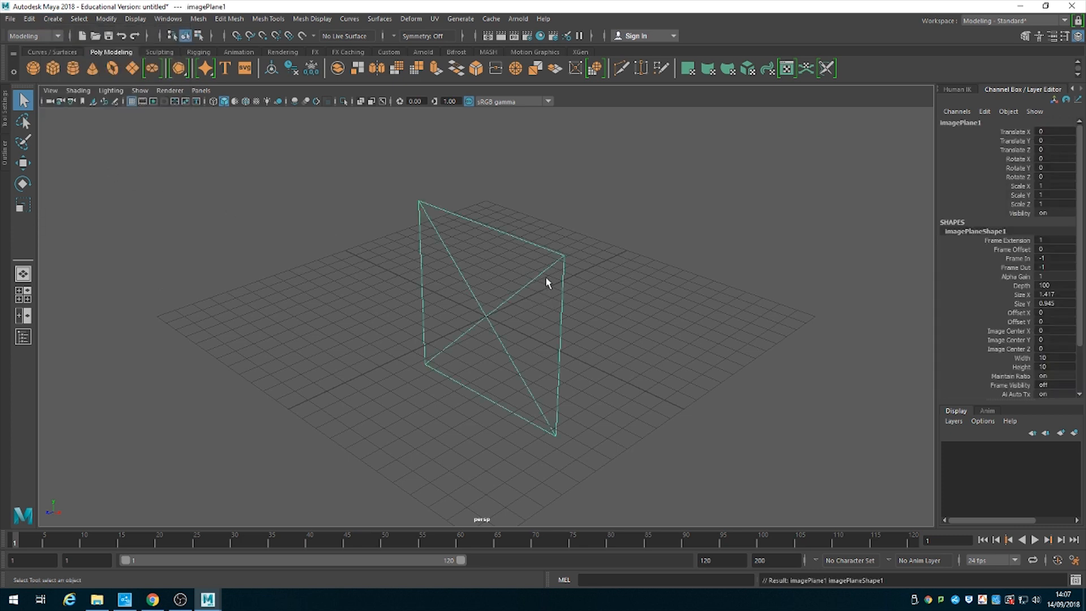
left_click(1053, 39)
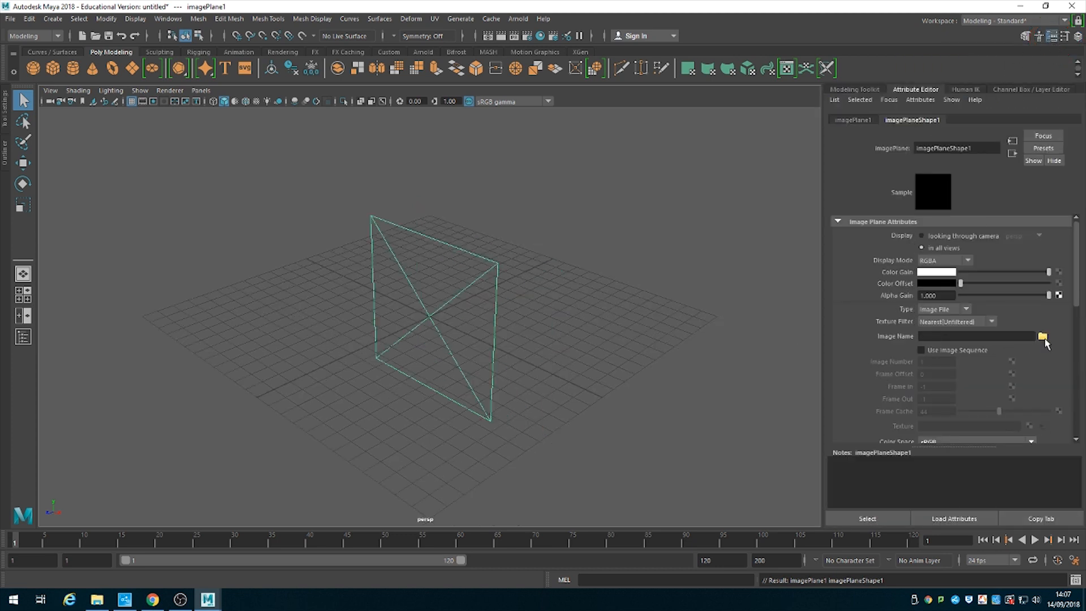
left_click(1042, 337)
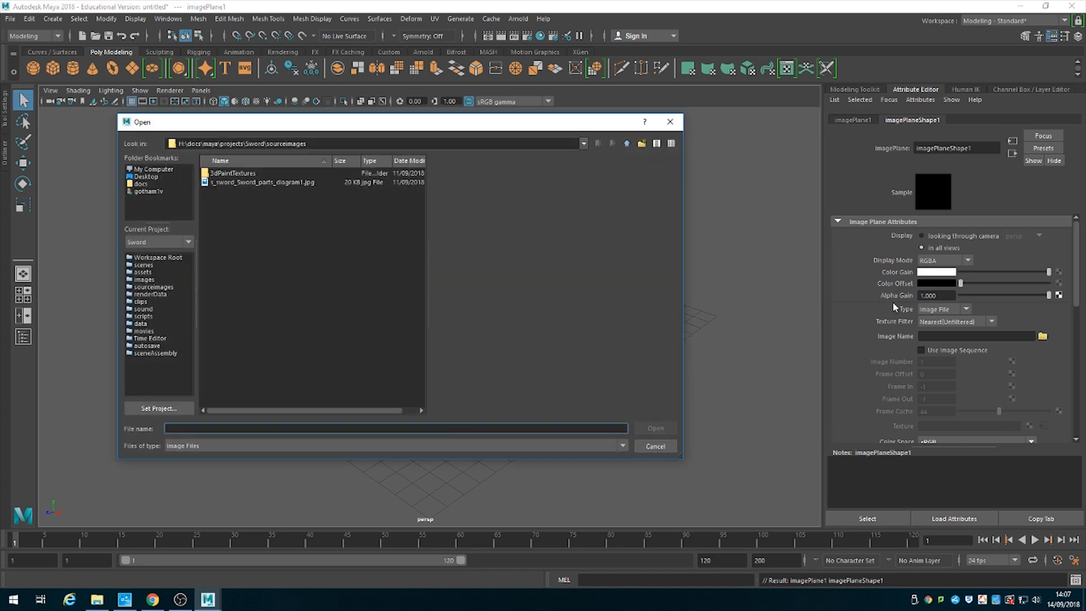
left_click(285, 181)
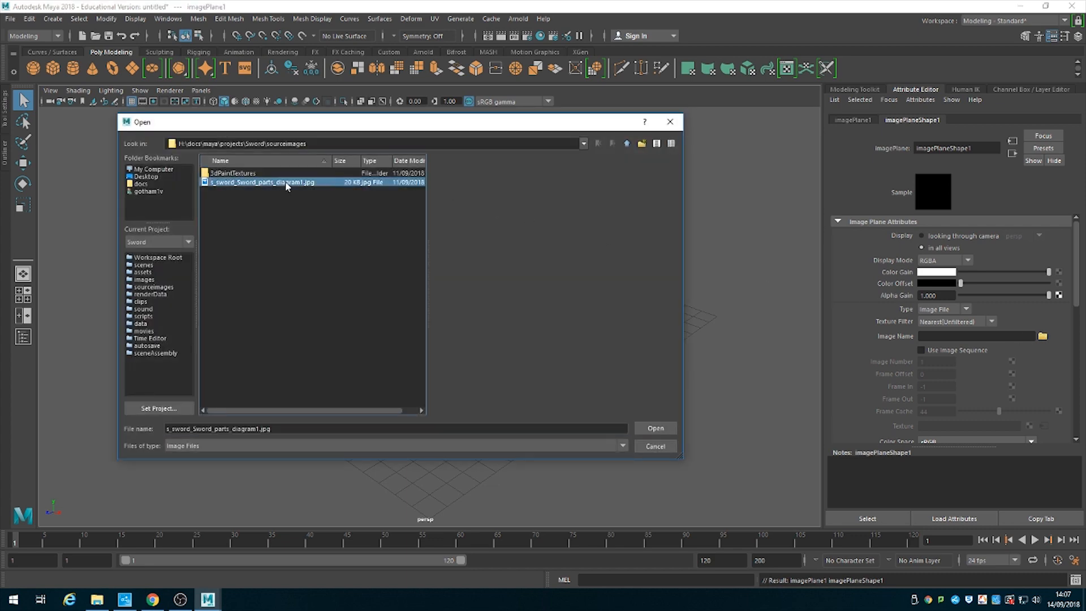
left_click(653, 428)
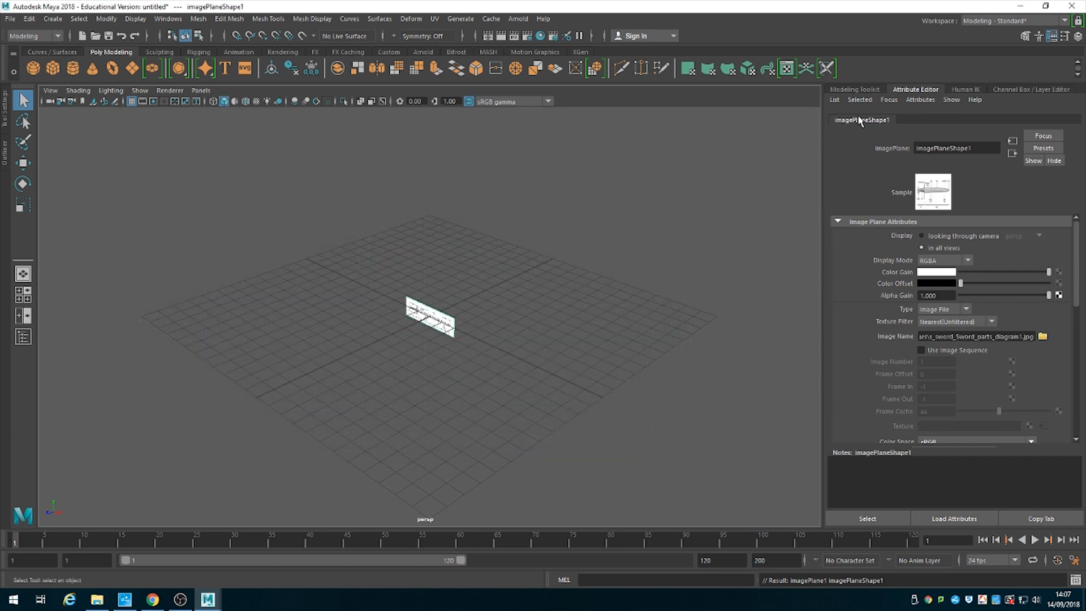
Select the image plane's transform and set its Rotate X to -90 so the picture lies flat on the grid.
left_click(1078, 37)
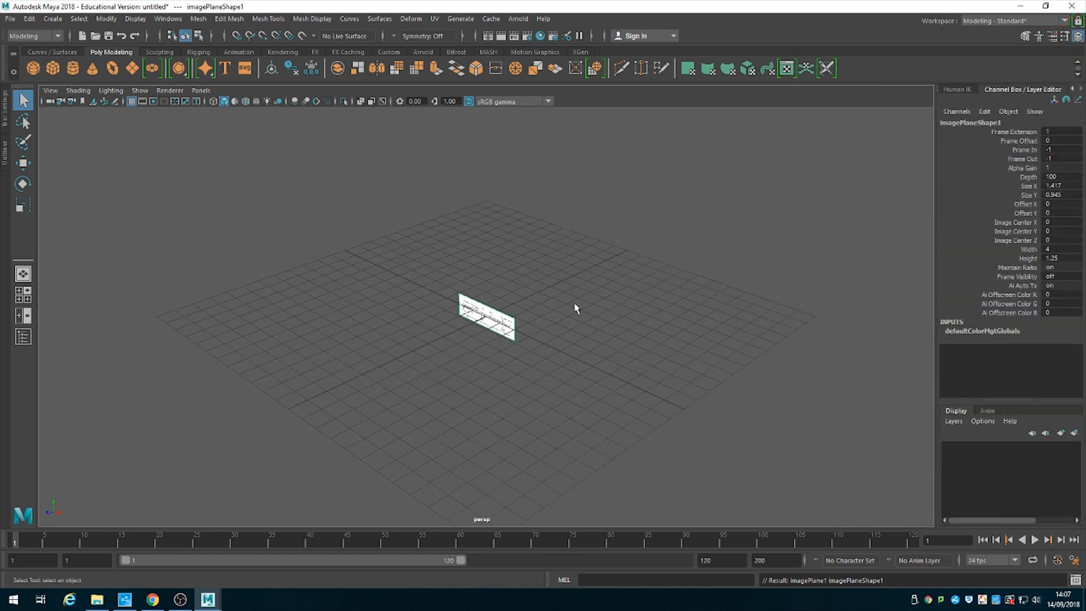
left_click(588, 313)
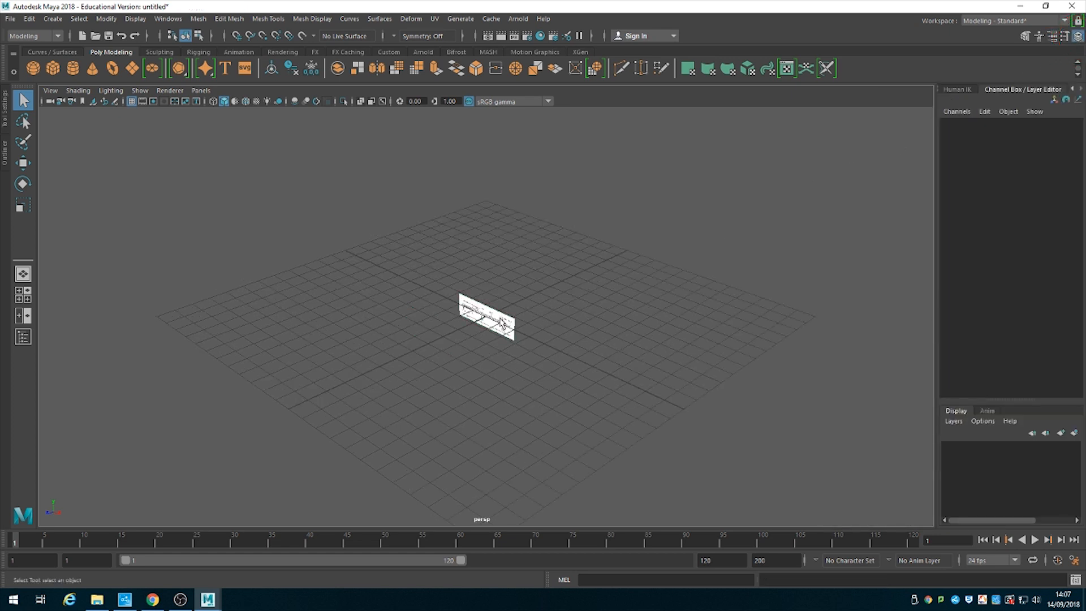
left_click(501, 320)
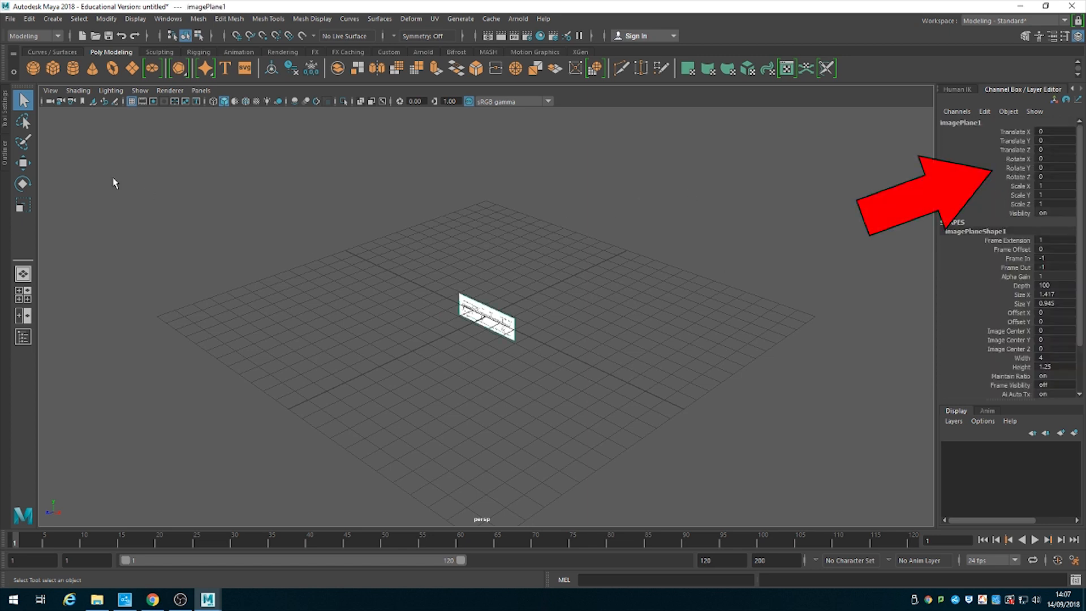
left_click(22, 184)
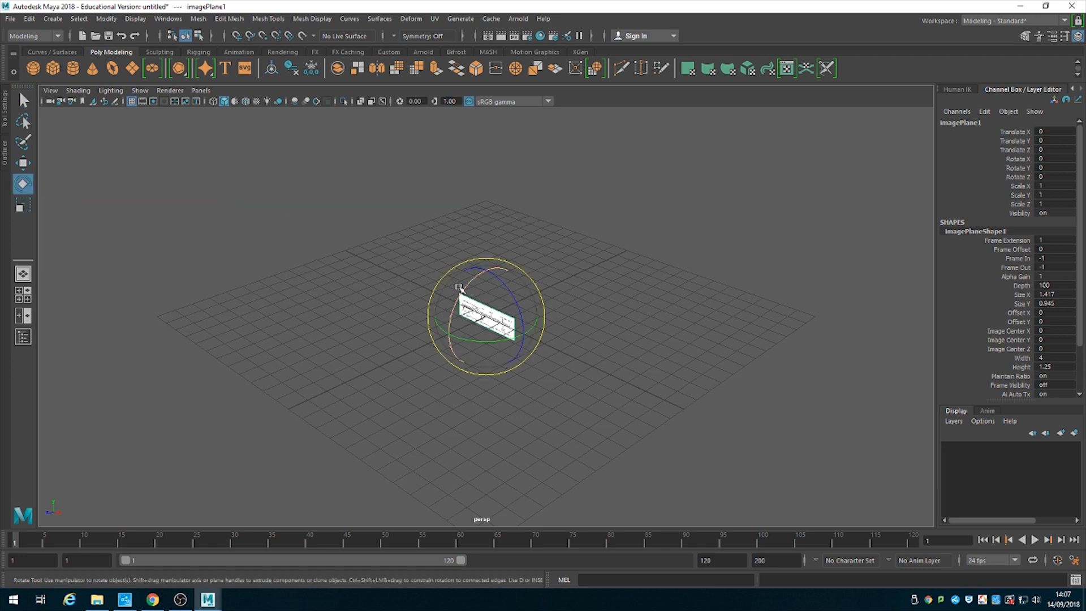
left_click_drag(459, 289, 525, 255)
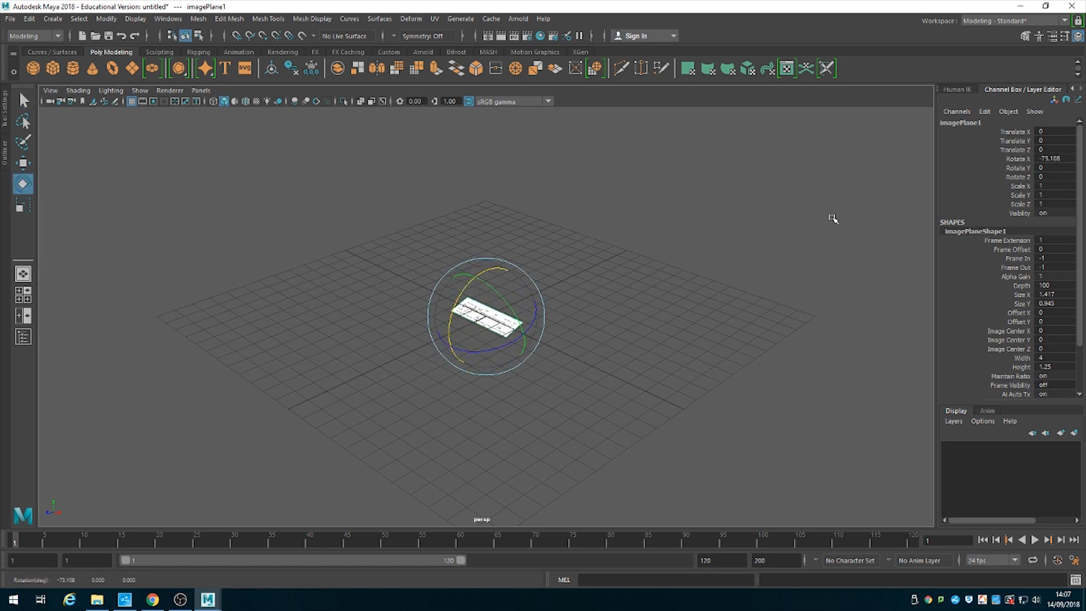
double_click(1058, 159)
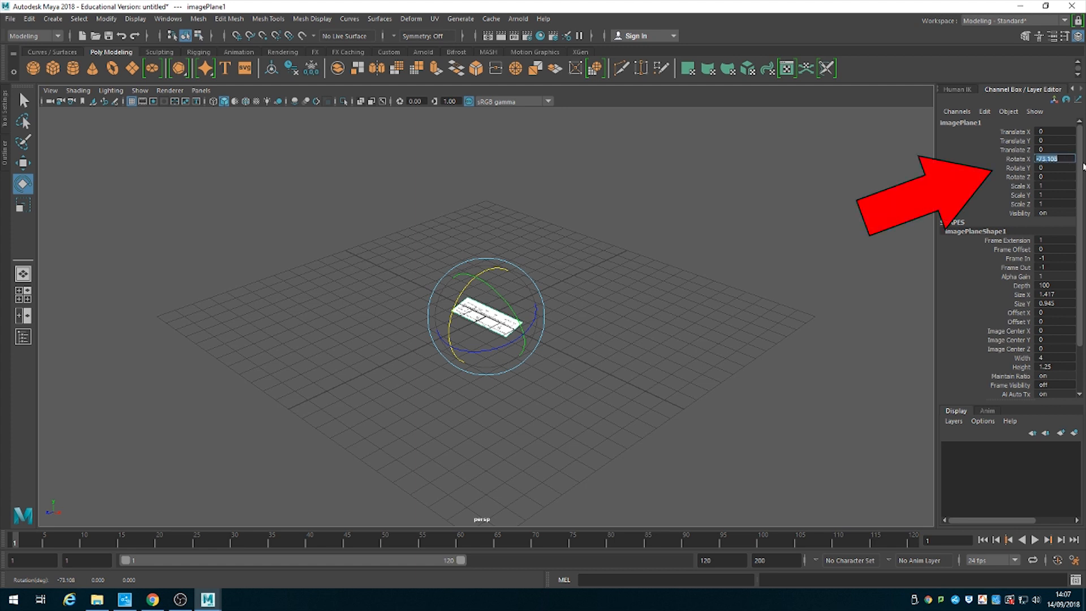
type("-90")
key("Return")
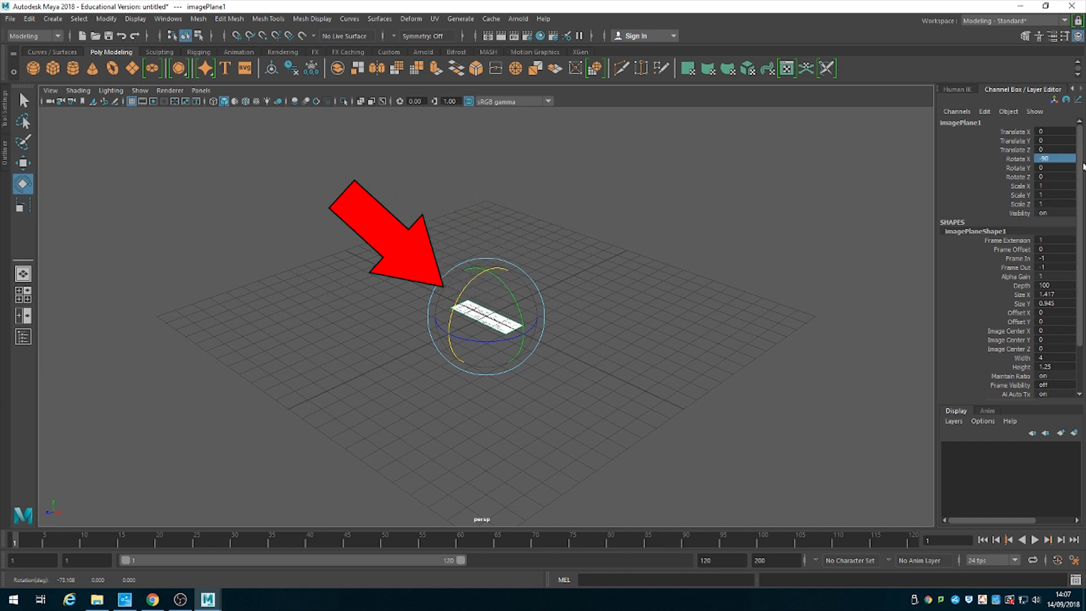
Set the image plane's Scale X, Y and Z to 4.
left_click_drag(1054, 186, 1057, 205)
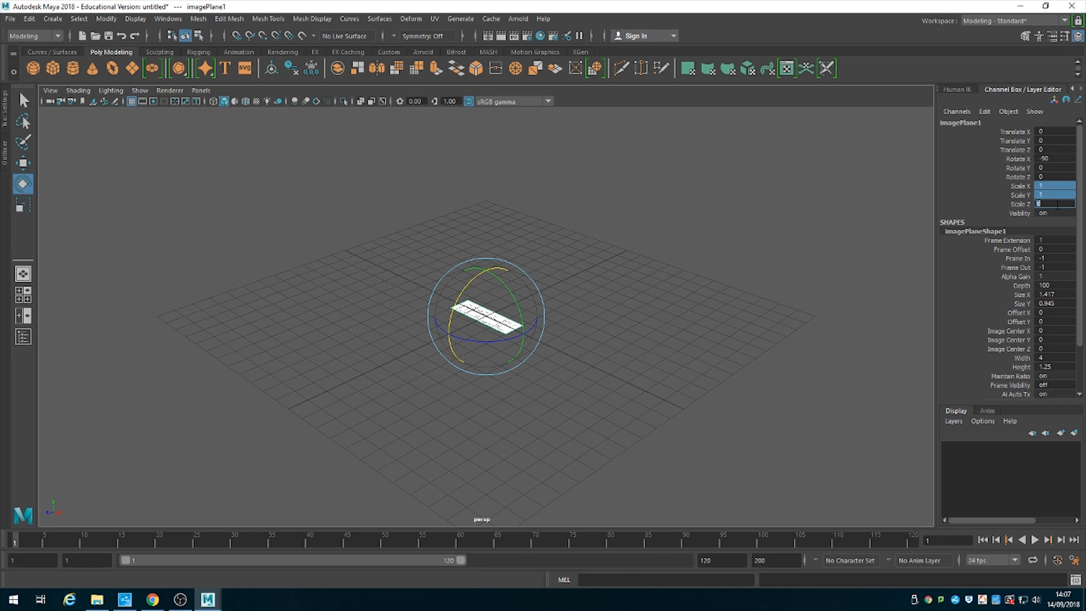
key("Return")
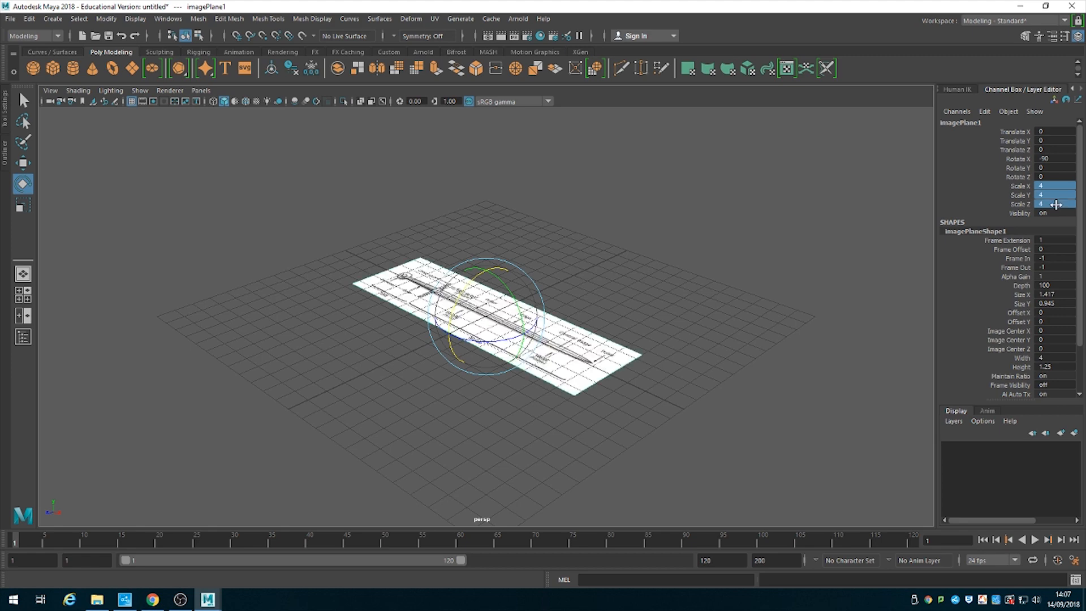
left_click_drag(405, 269, 423, 316, "alt")
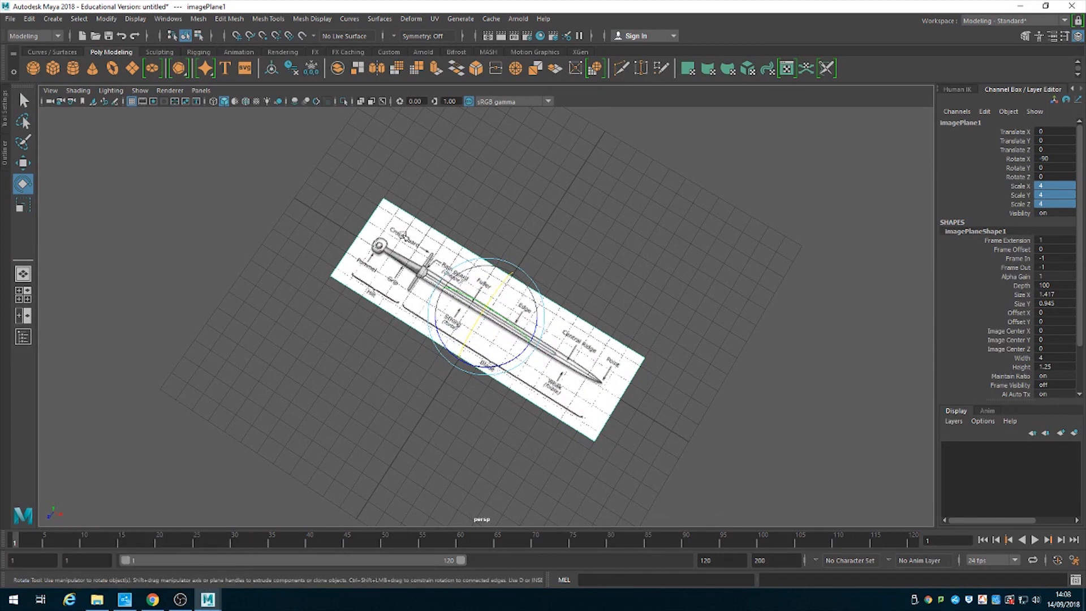
left_click(23, 100)
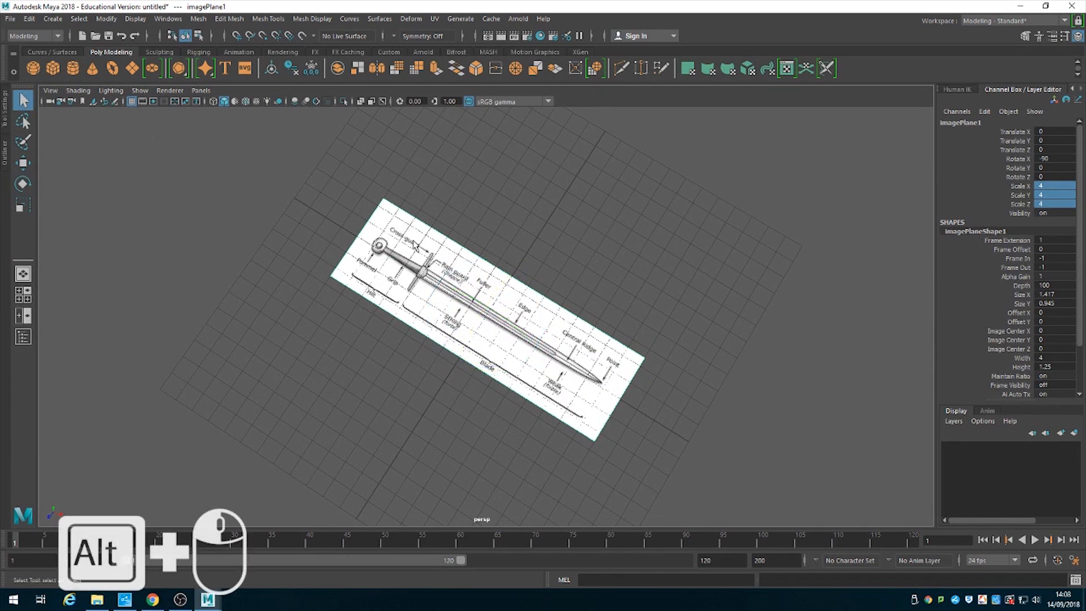
left_click_drag(599, 310, 637, 310, "alt")
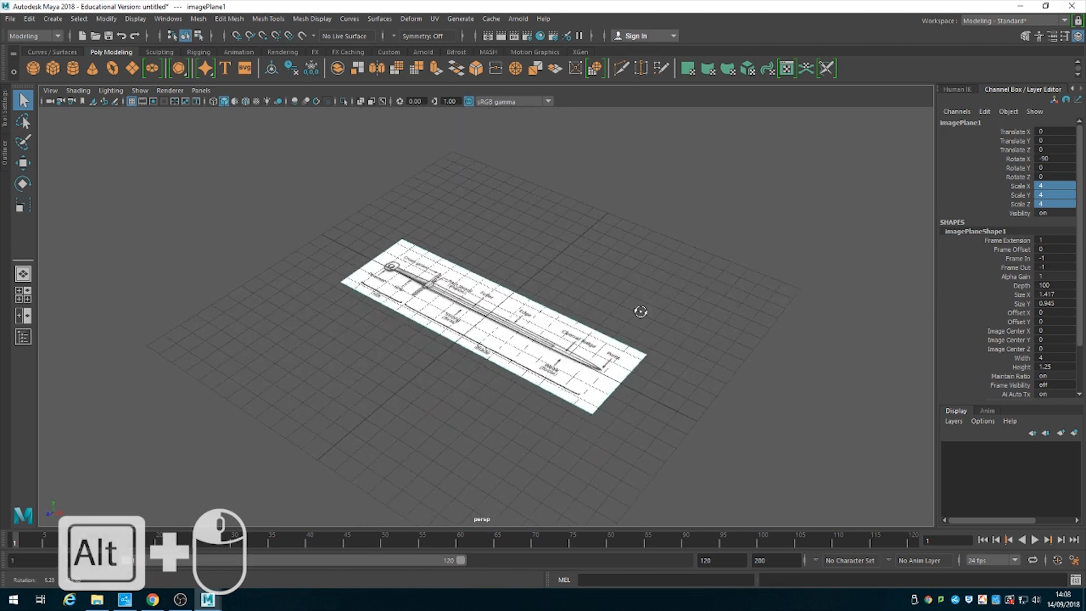
In the top view, move the image plane about 0.22 along Z to centre the sword on the grid's horizontal axis, checking alignment along the blade.
key("space")
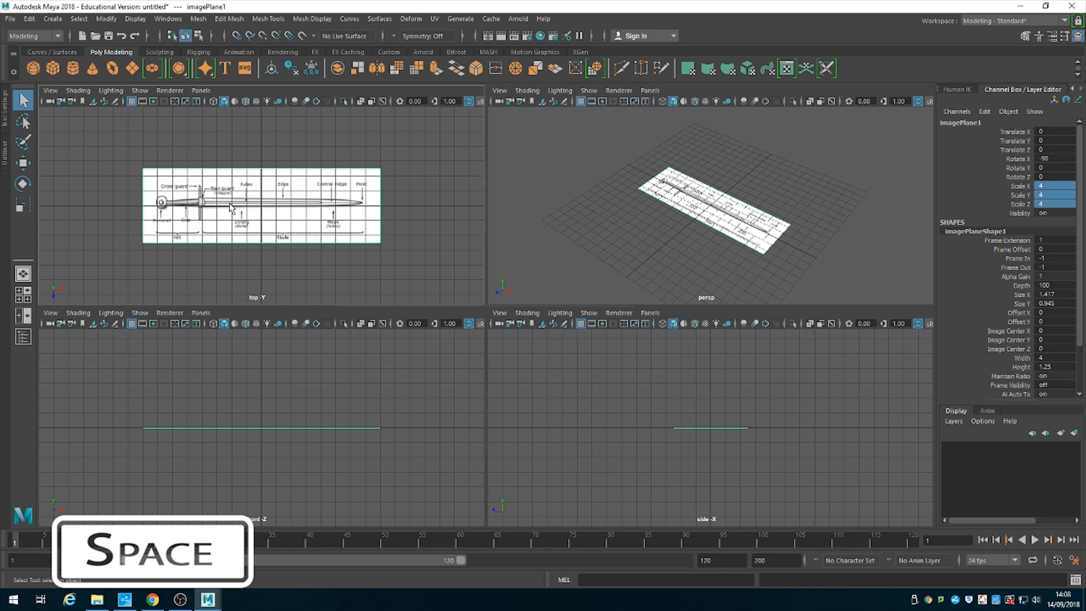
key("space")
scroll(450, 330, "up", 6)
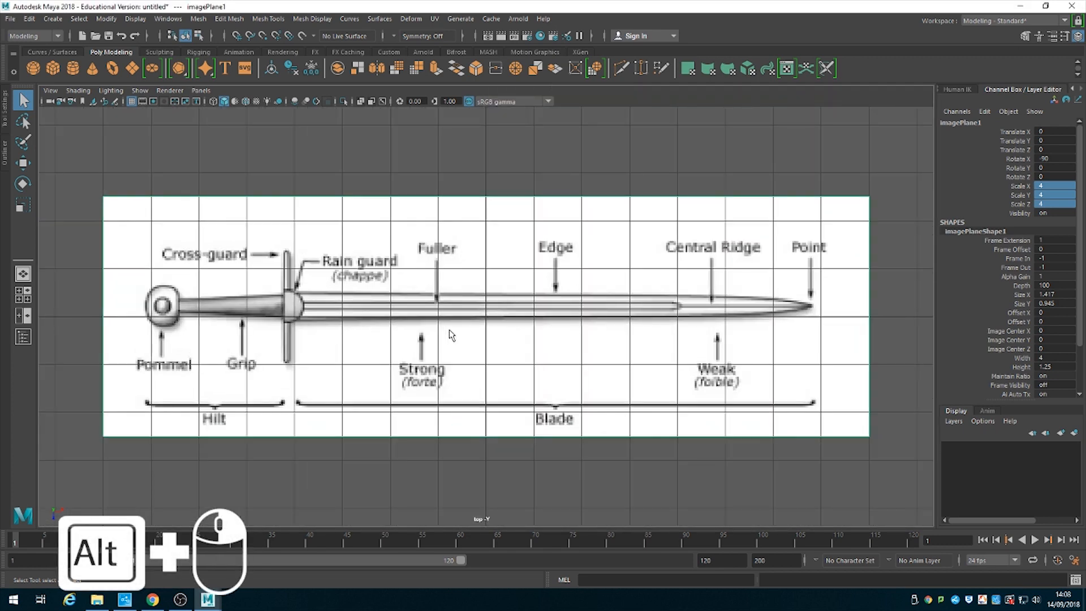
scroll(452, 334, "up", 2)
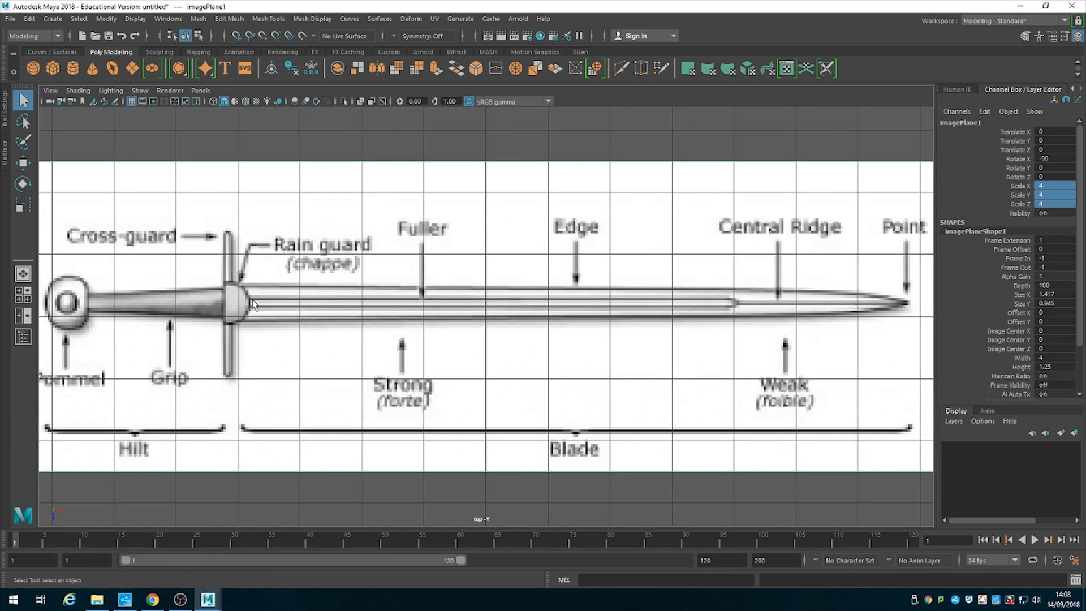
middle_click_drag(209, 322, 538, 333, "alt")
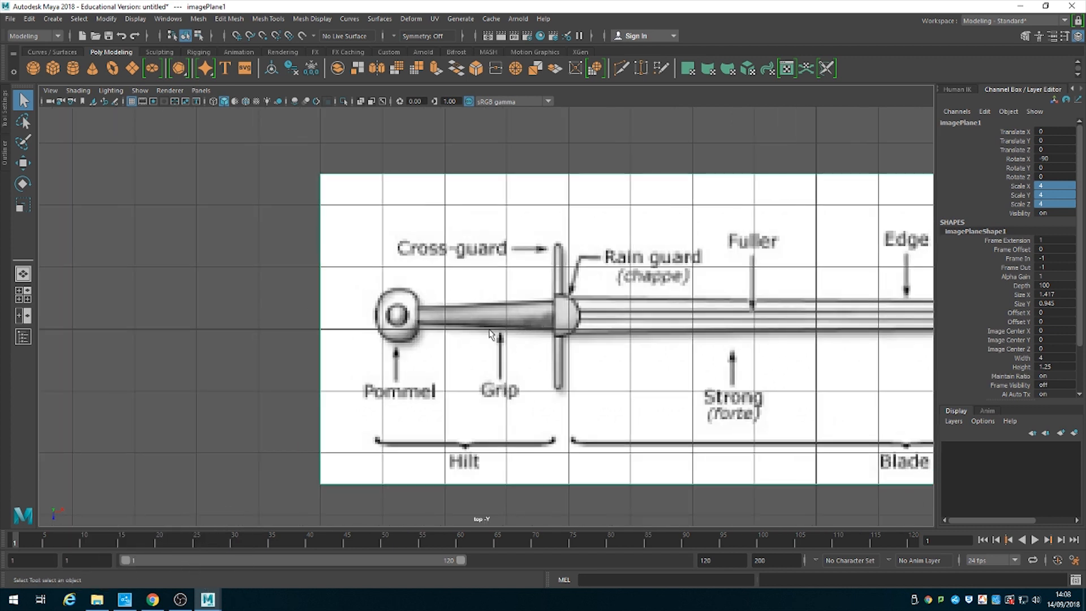
left_click(23, 162)
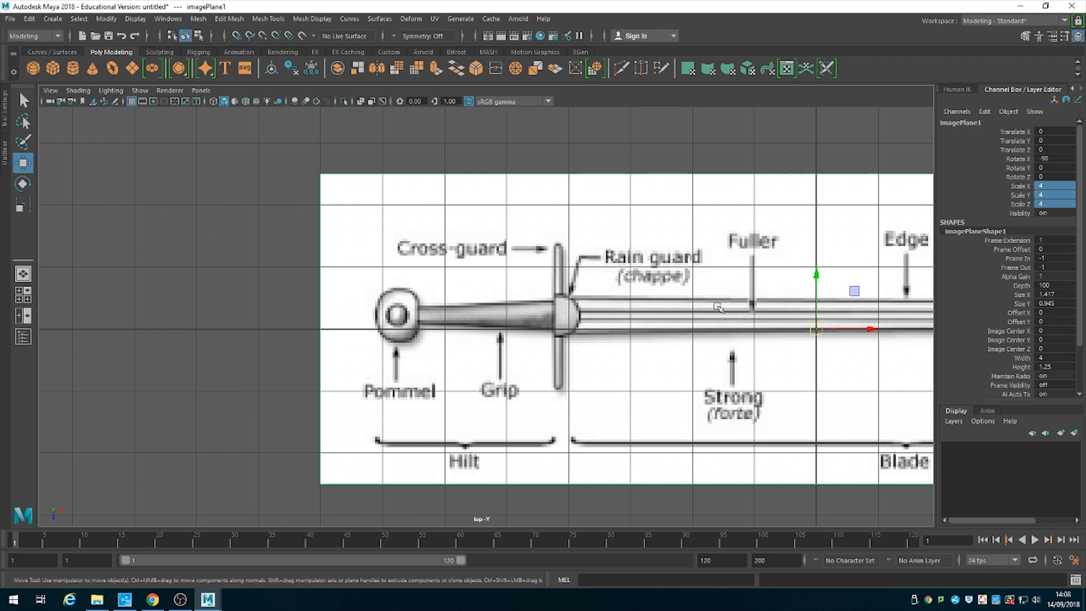
left_click_drag(816, 274, 838, 290)
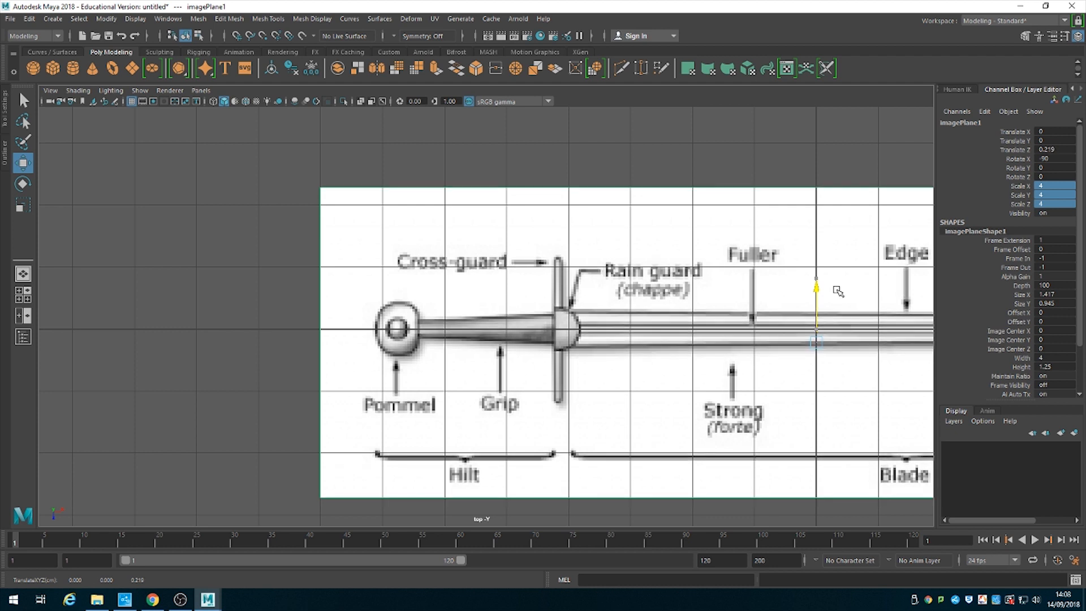
middle_click_drag(838, 291, 492, 368, "alt")
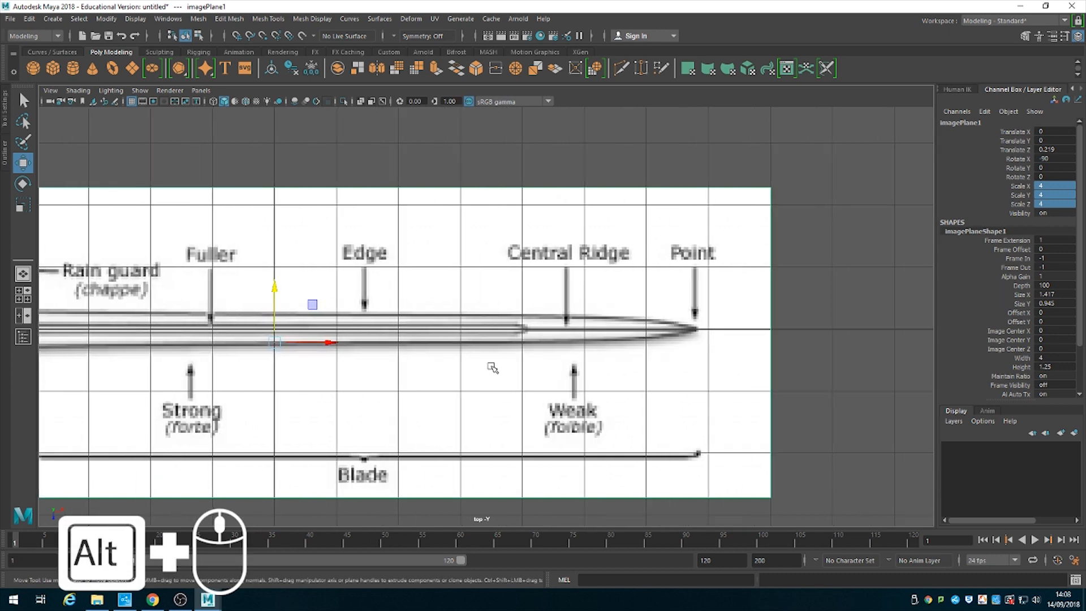
right_click_drag(638, 345, 1007, 507, "alt")
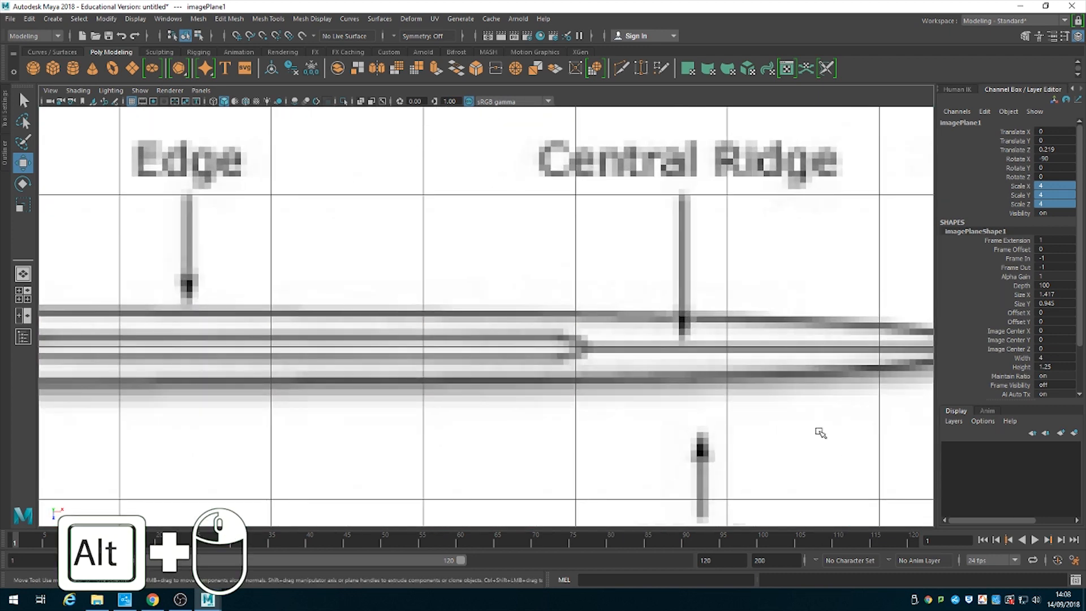
middle_click_drag(805, 432, 603, 435, "alt")
right_click_drag(602, 434, 512, 329, "alt")
middle_click_drag(512, 328, 668, 334, "alt")
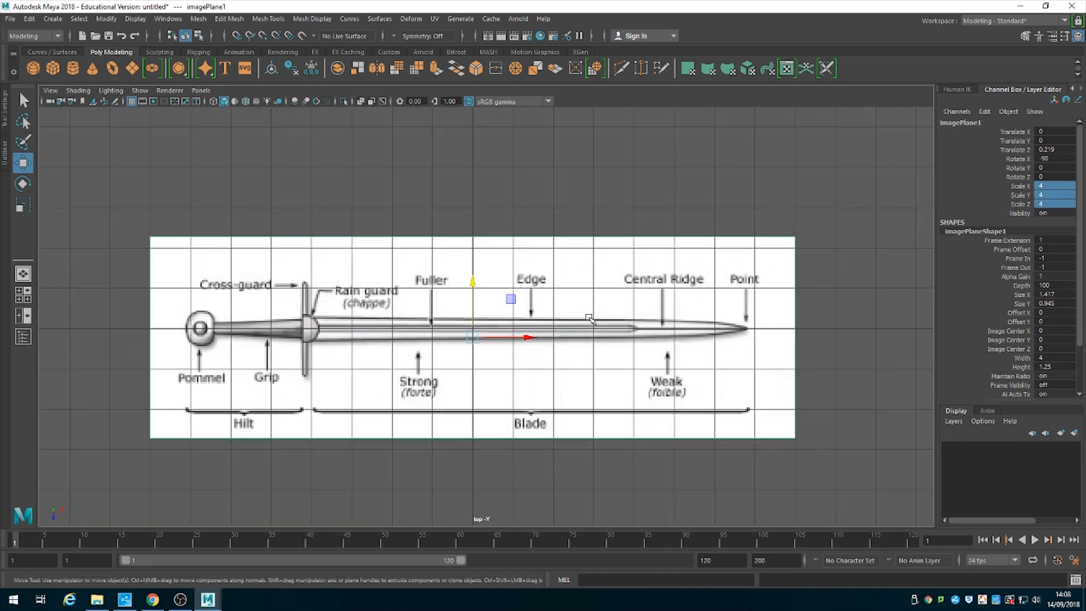
Return to the perspective view and create a new display layer containing the selected image plane.
key("space")
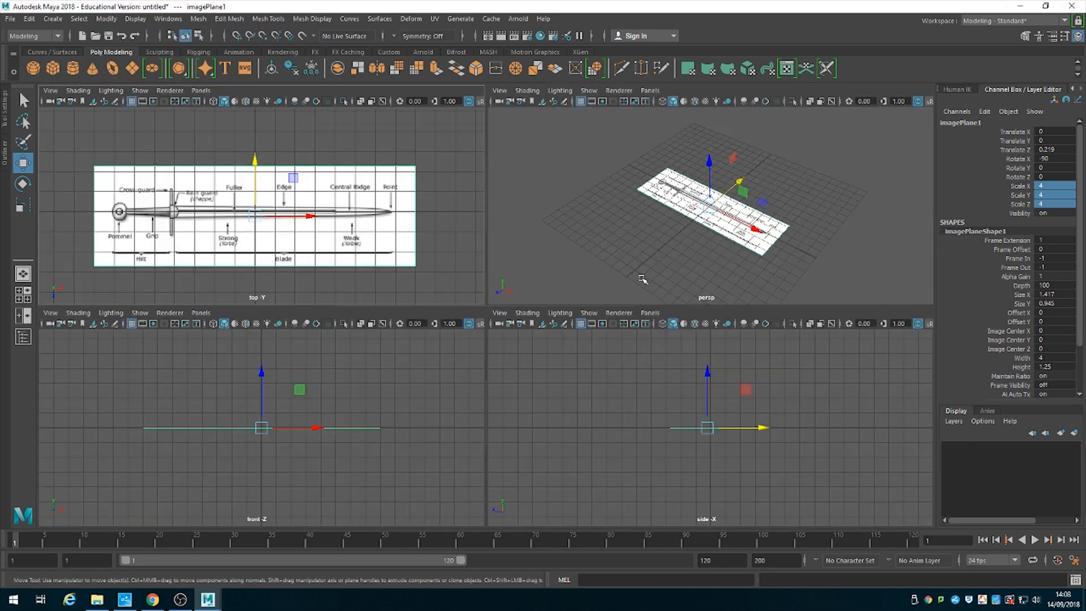
key("space")
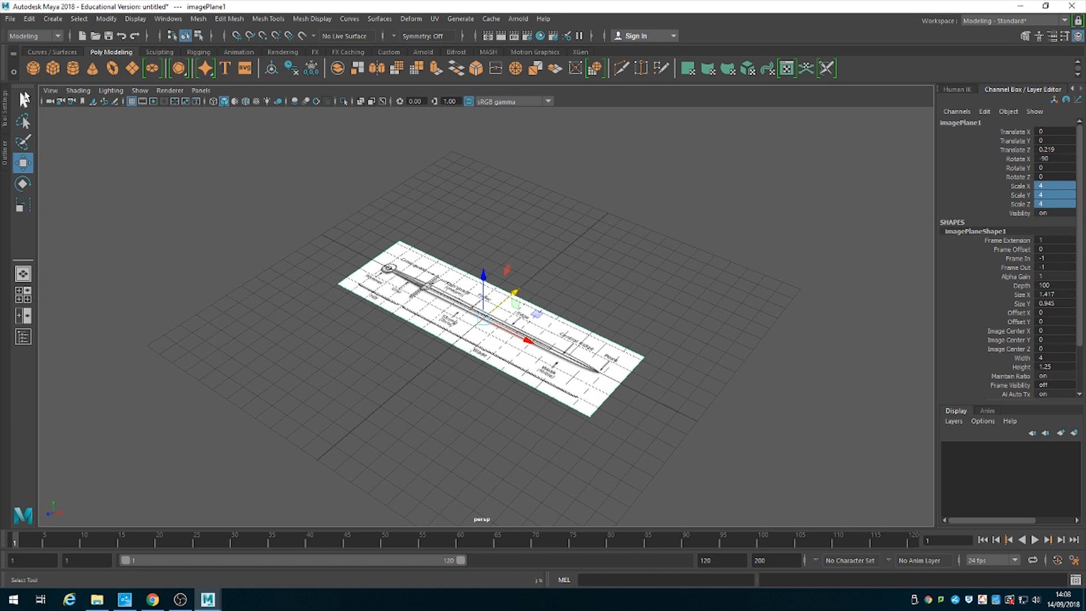
left_click(23, 100)
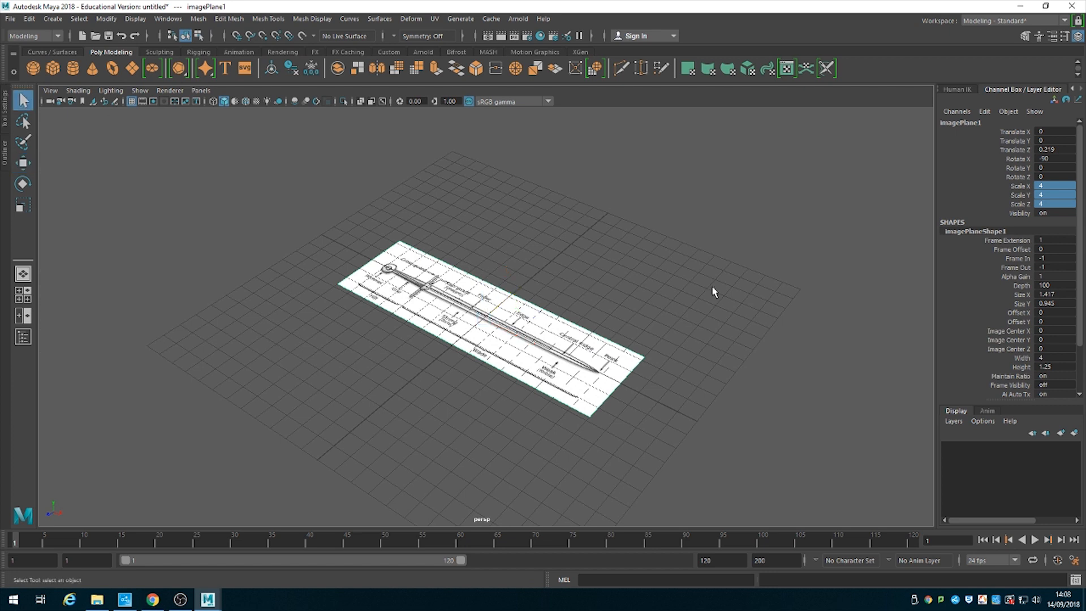
left_click(1074, 433)
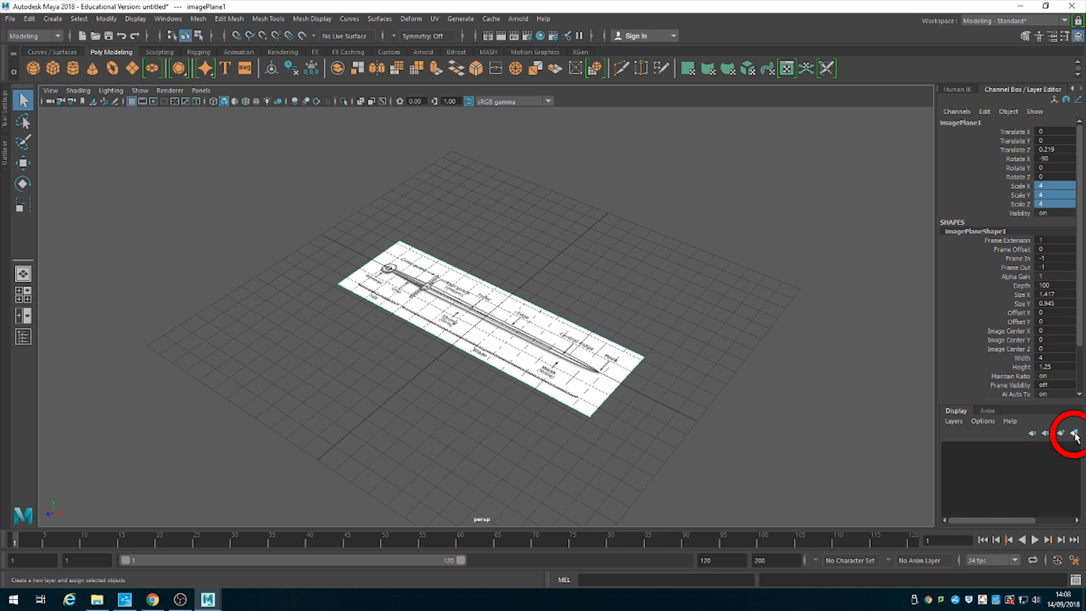
left_click(1075, 434)
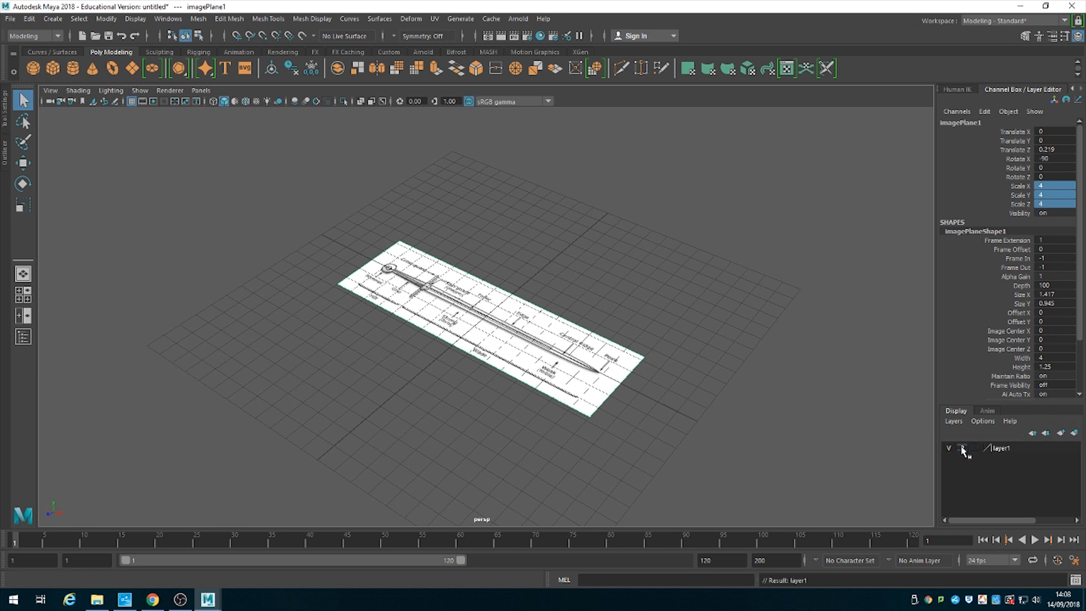
Rename the new layer to Guide, set its display type to Reference, and check that the image plane cannot be selected.
double_click(1004, 448)
left_click_drag(441, 204, 629, 183)
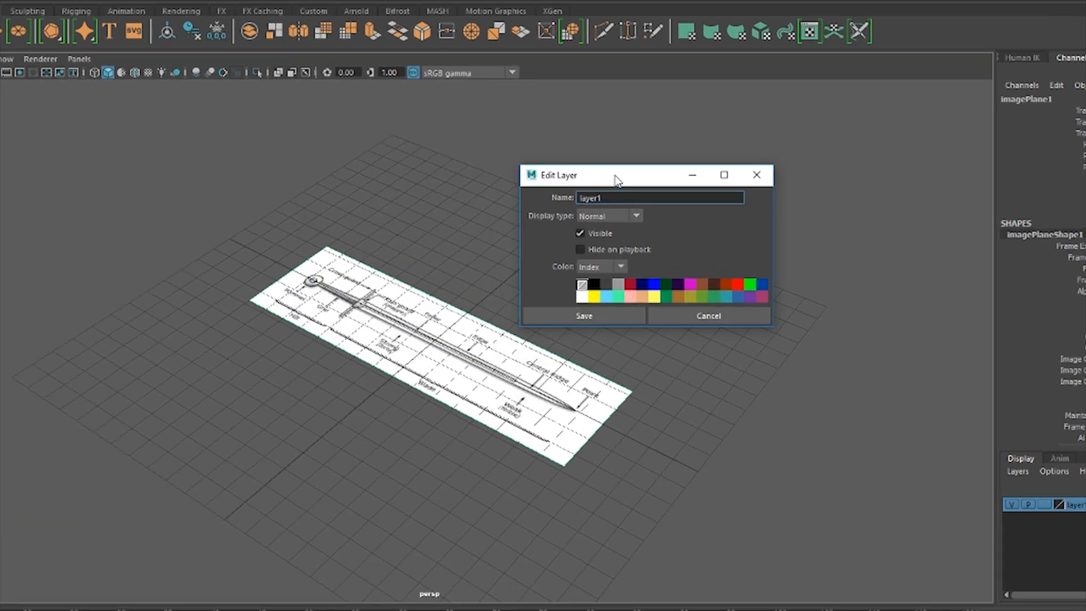
double_click(611, 202)
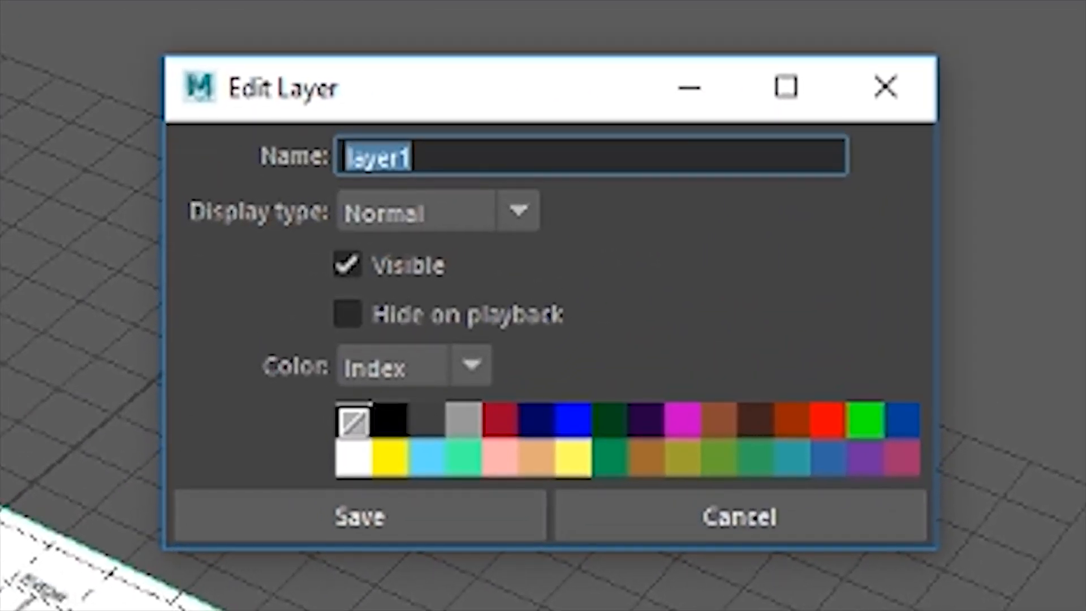
type("Guide")
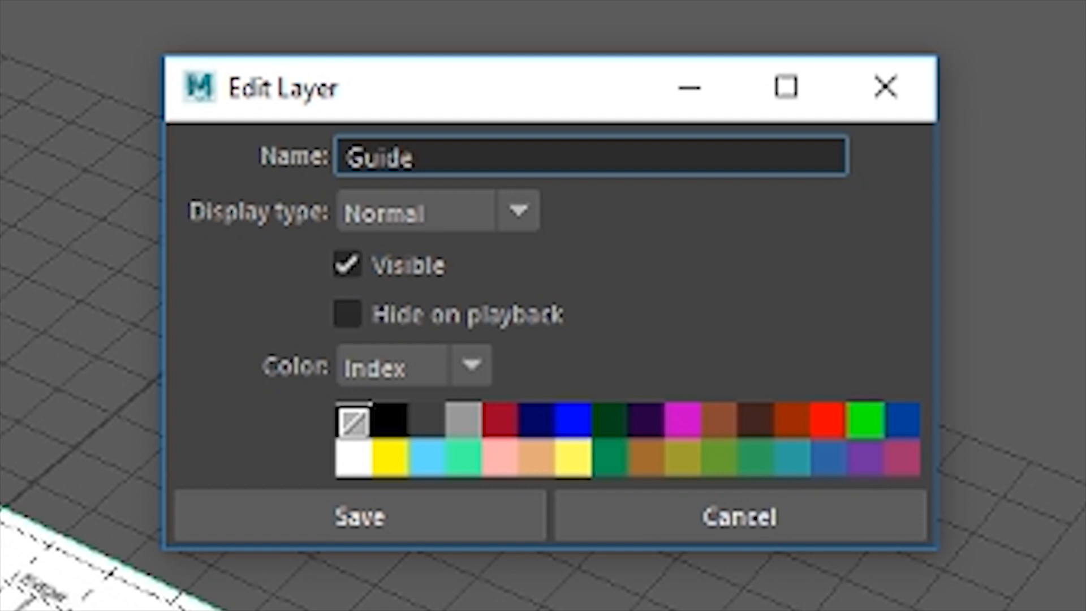
left_click(406, 214)
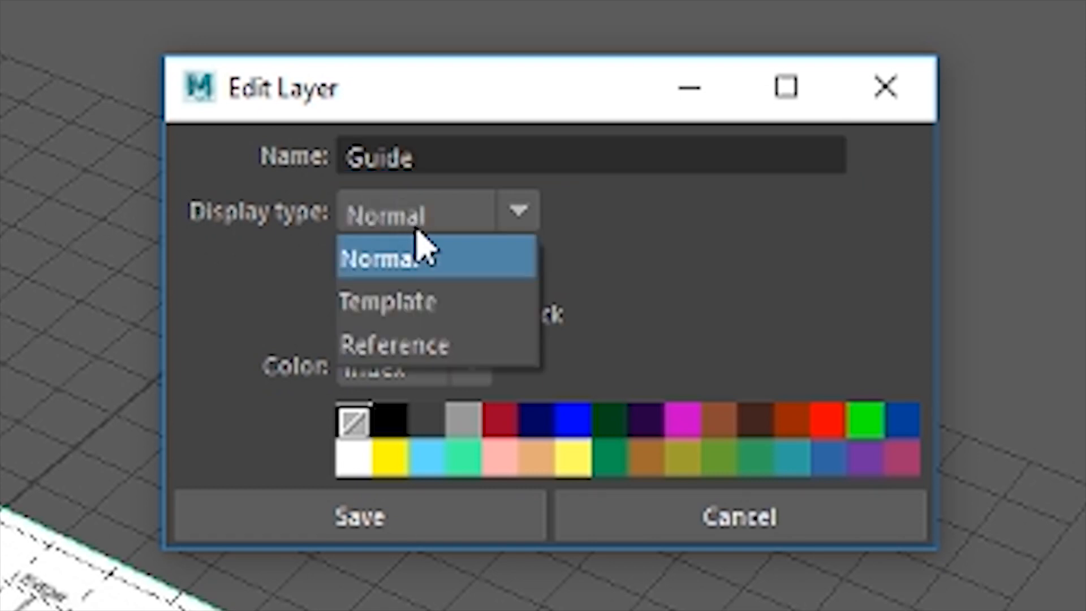
left_click(387, 346)
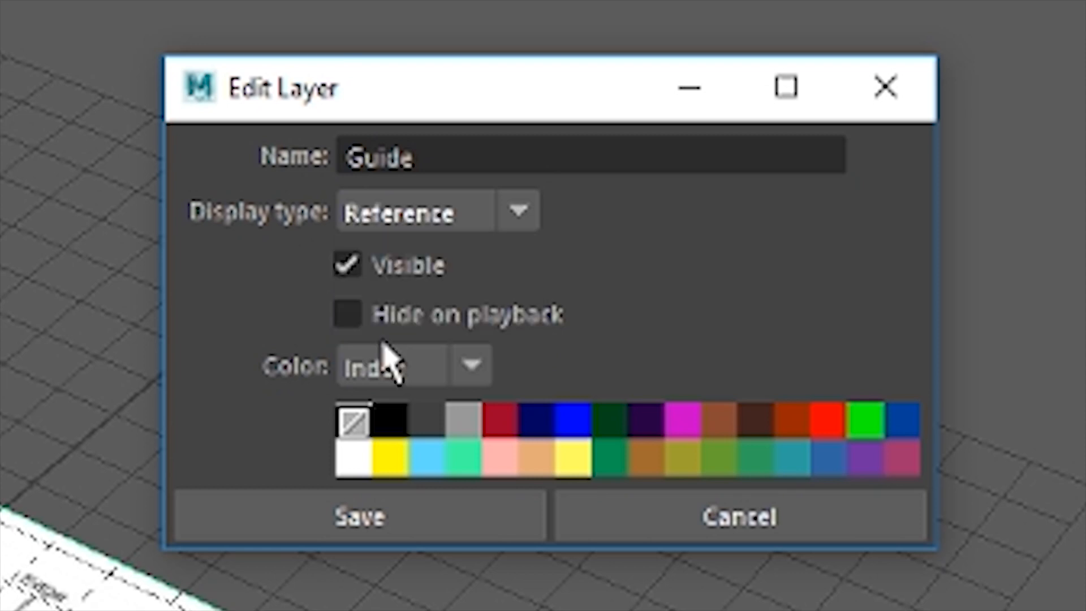
left_click(419, 519)
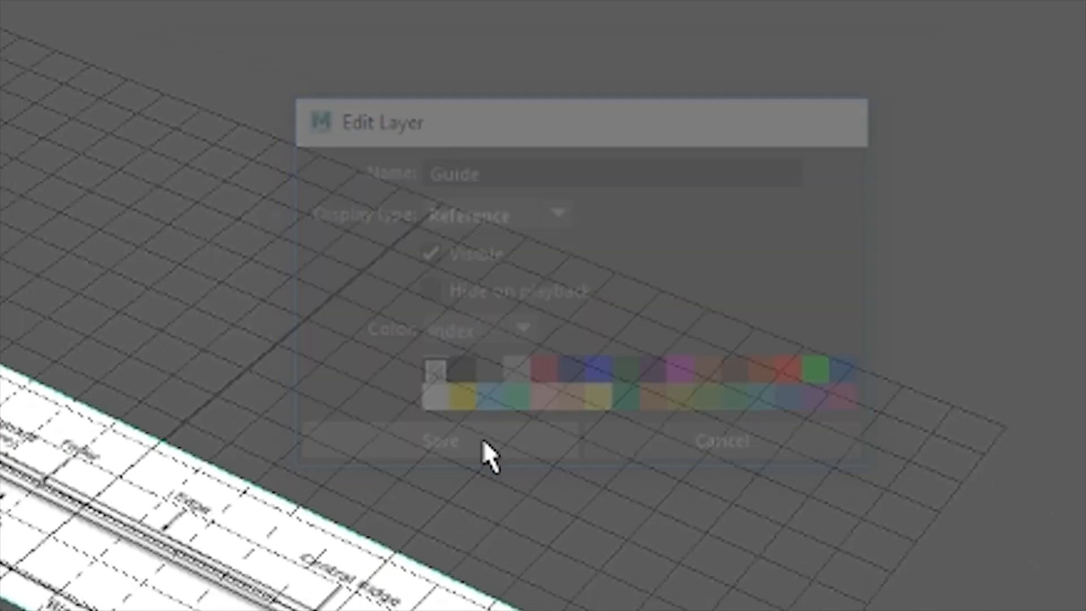
left_click(482, 441)
left_click_drag(651, 524, 65, 576)
left_click_drag(545, 450, 341, 413)
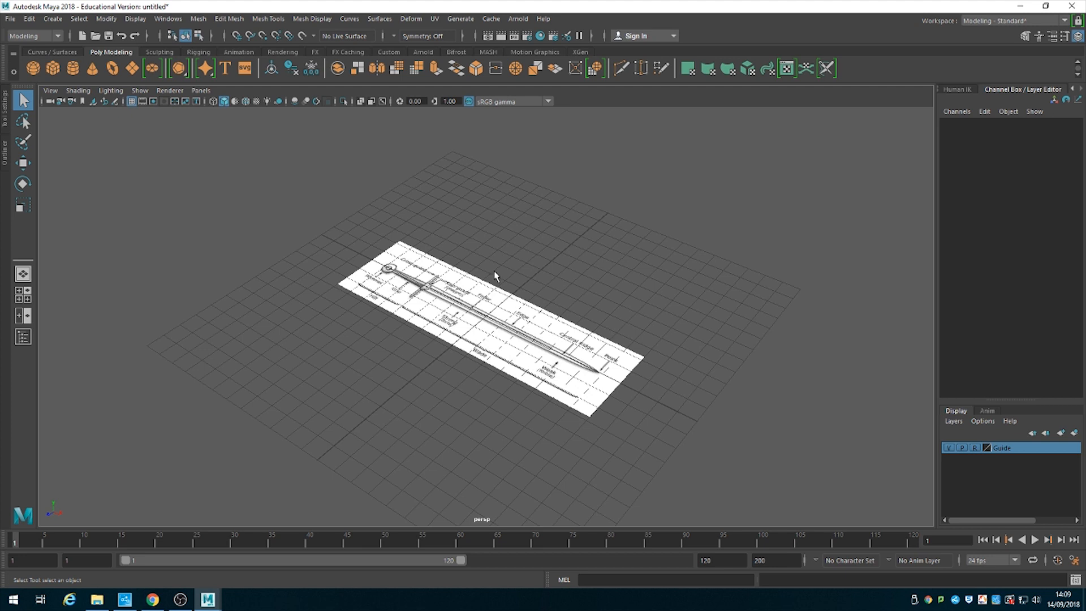
Create a polygon cube at the grid's origin.
left_click(49, 18)
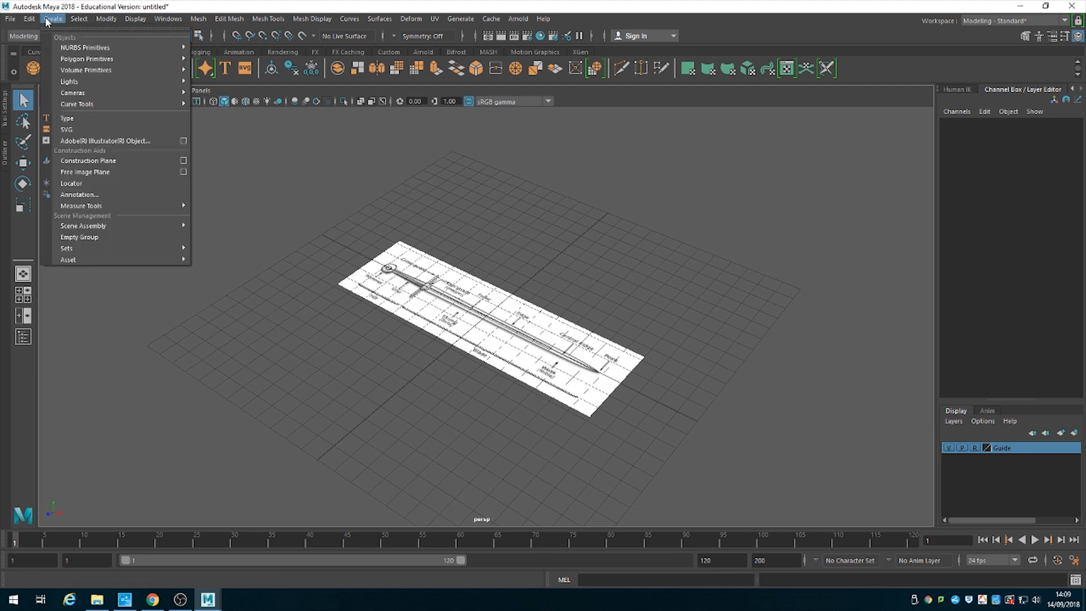
mouse_move(110, 73)
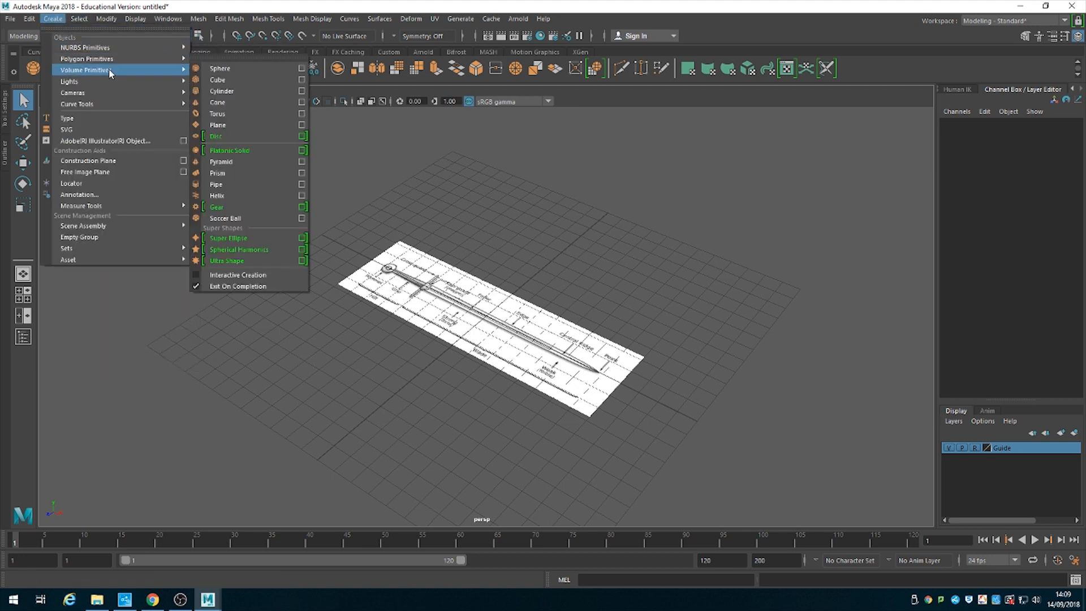
mouse_move(157, 61)
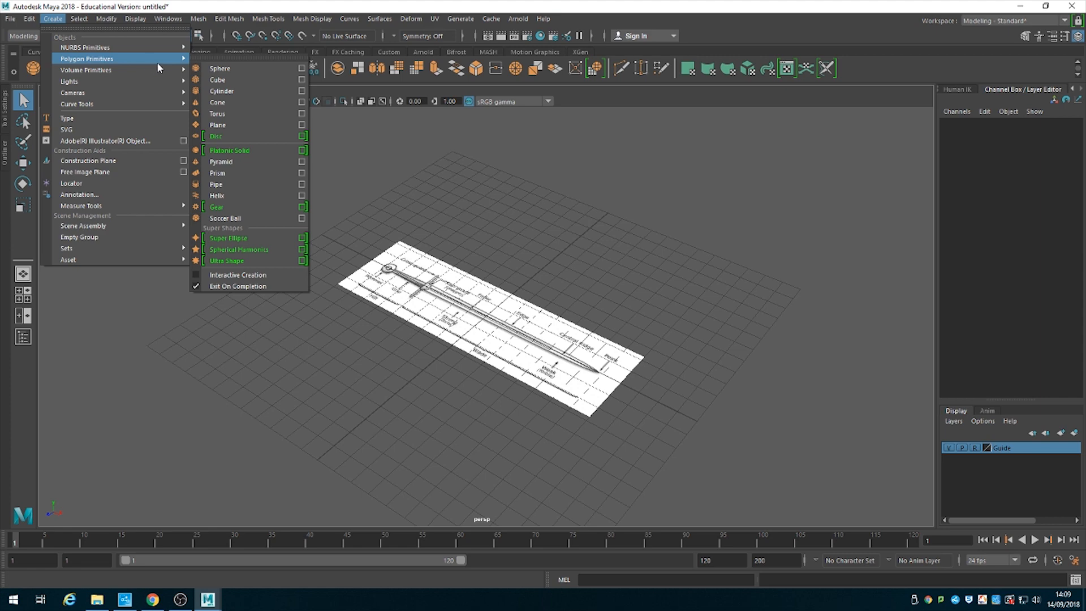
left_click(234, 80)
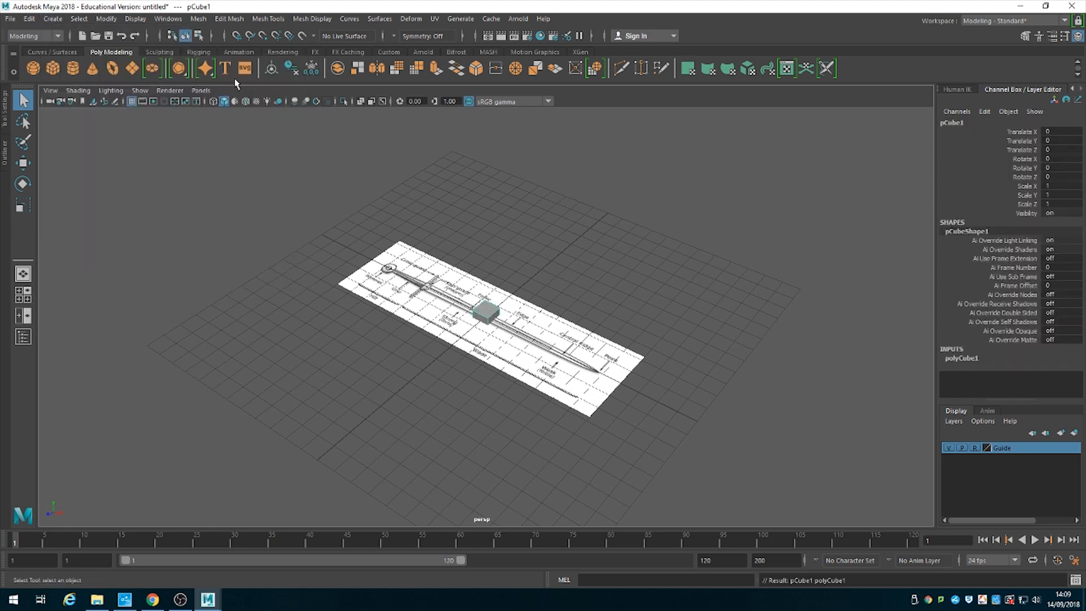
Raise the cube above the reference image by setting its Translate Y to 1.
right_click_drag(481, 329, 928, 529, "alt")
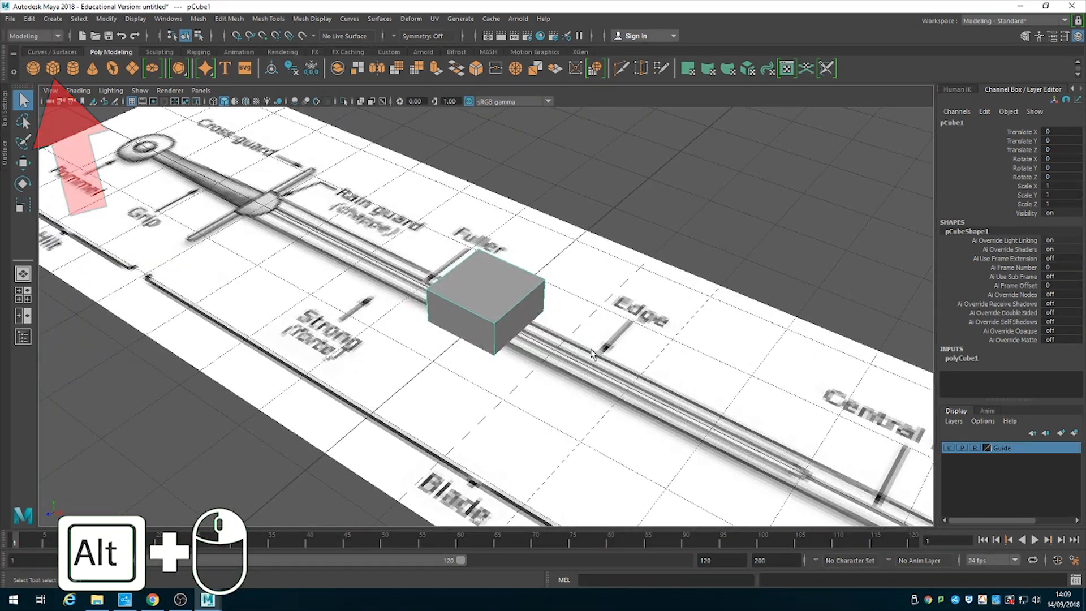
left_click(24, 164)
left_click_drag(489, 273, 489, 229)
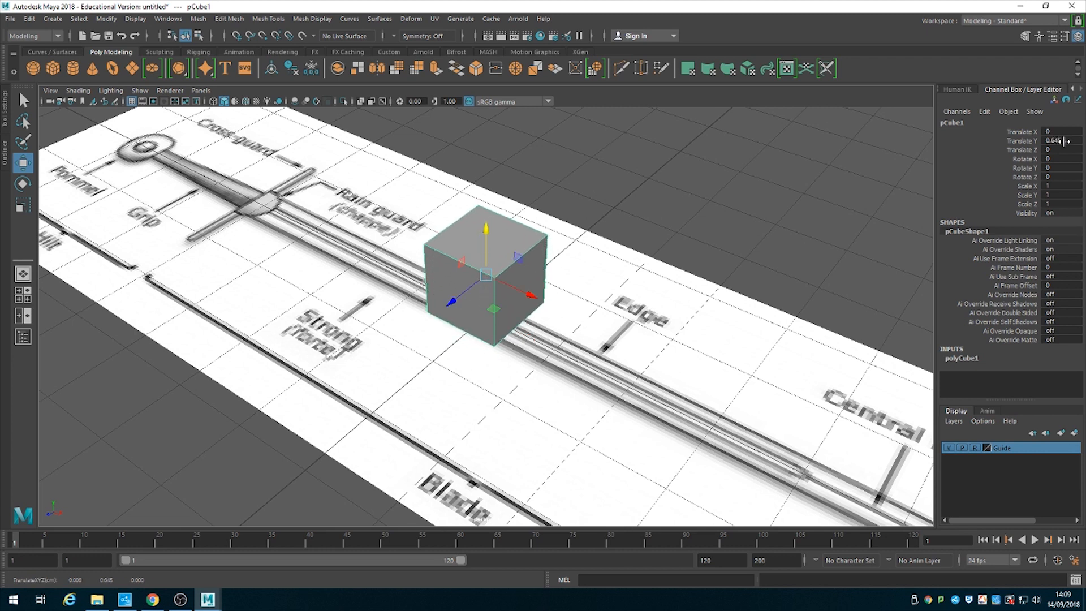
double_click(1064, 141)
type("1")
key("Return")
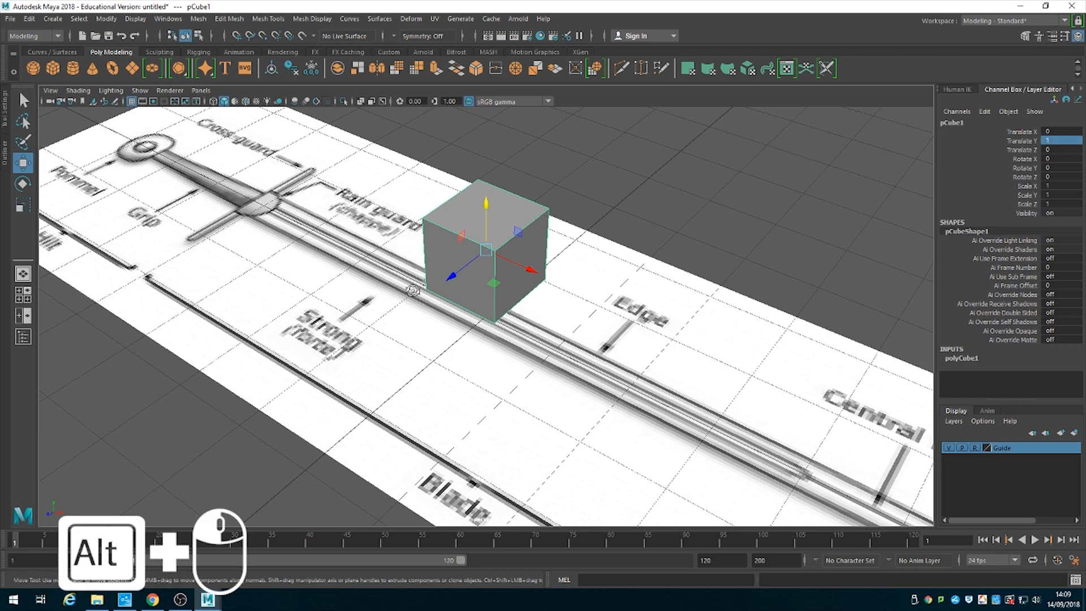
Switch to the top view and turn on X-Ray shading to see the sword drawing through the cube.
left_click_drag(413, 289, 544, 251, "alt")
left_click_drag(400, 269, 432, 314, "alt")
key("space")
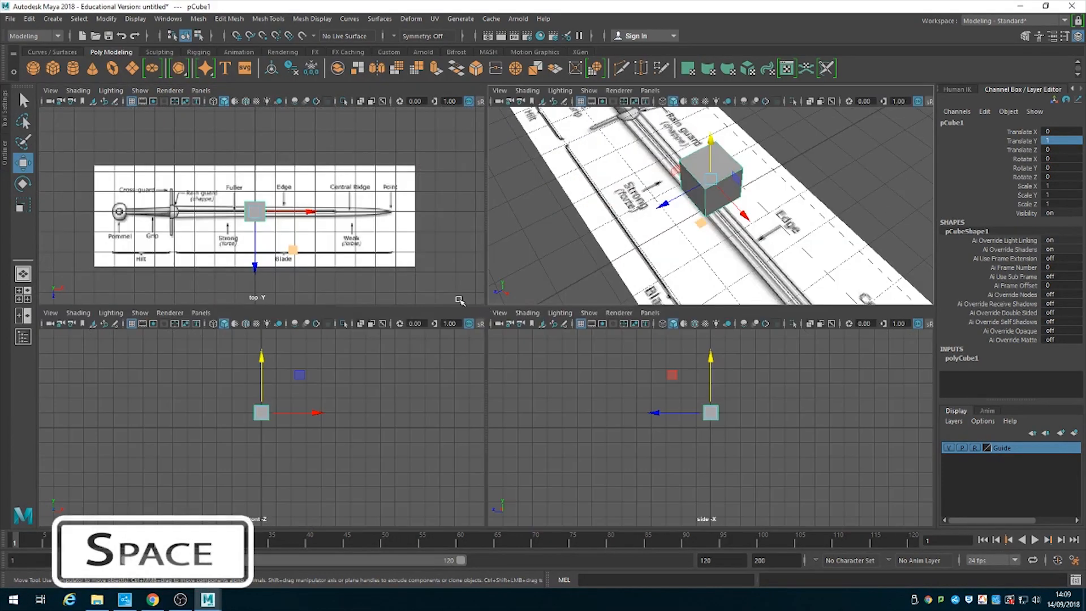
key("space")
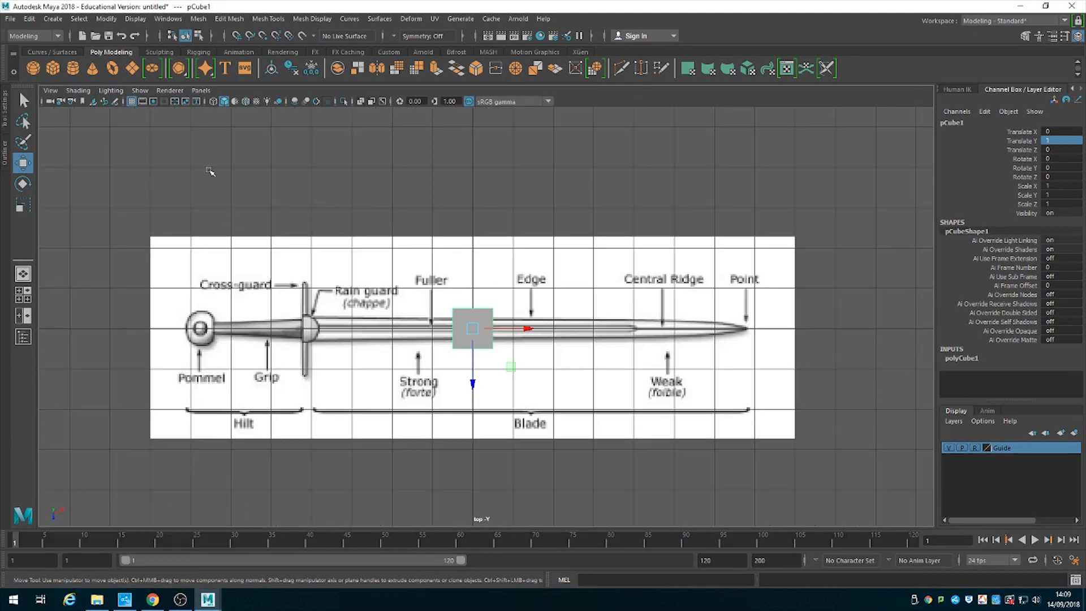
left_click(79, 90)
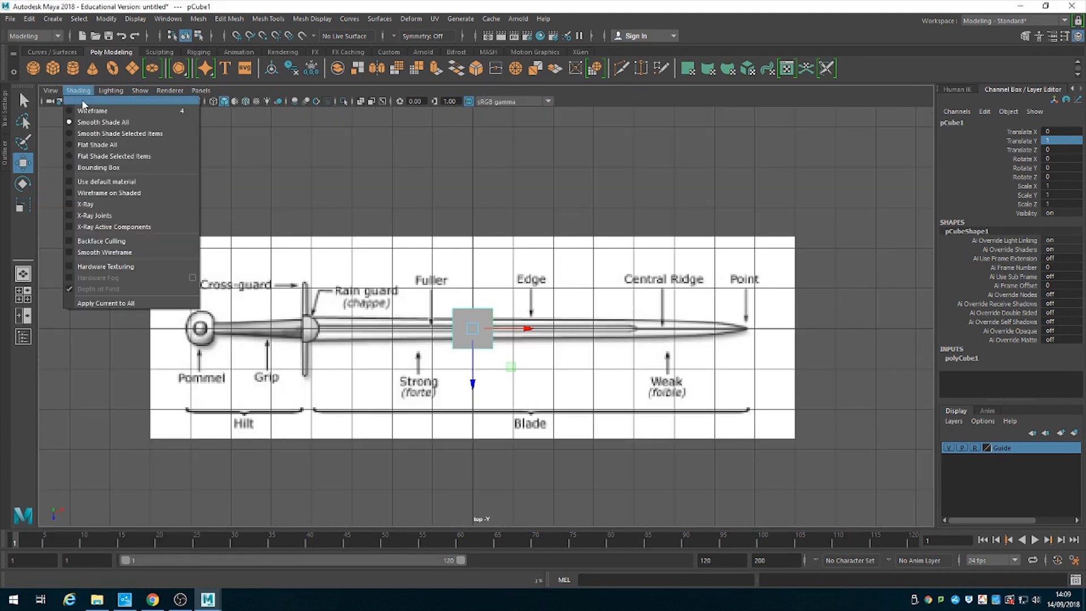
left_click(70, 208)
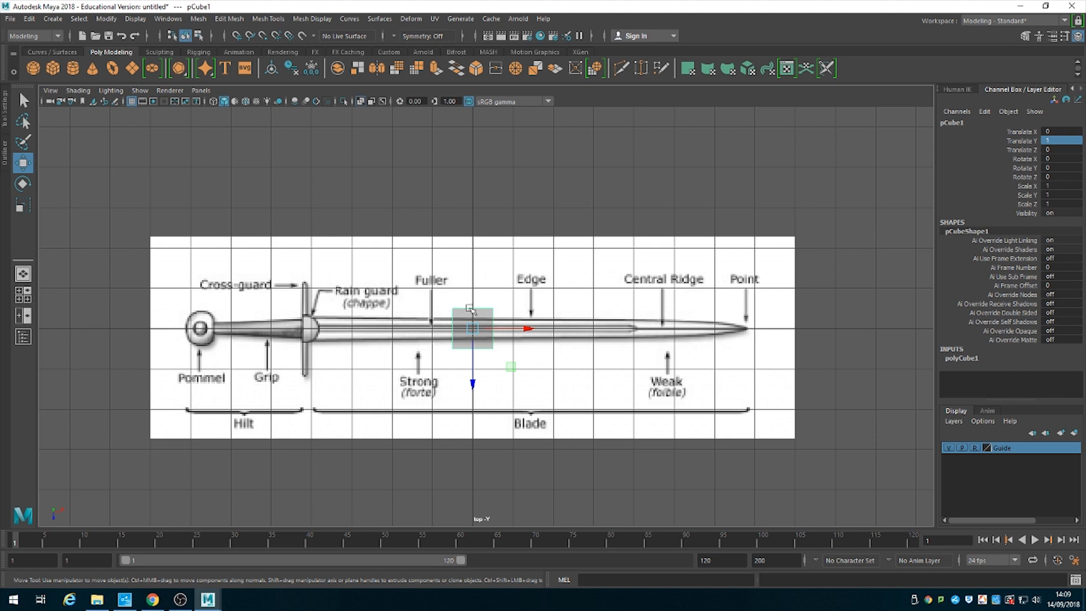
Move the cube along X to about -4.12, placing it over the rain guard in the drawing.
left_click_drag(530, 328, 369, 323)
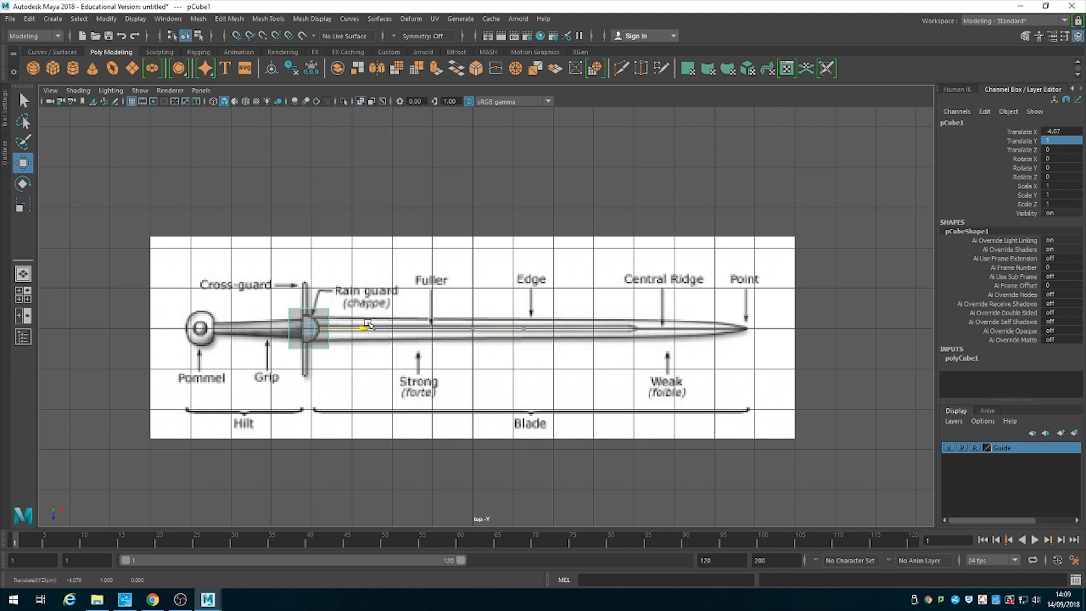
right_click_drag(369, 324, 956, 446, "alt")
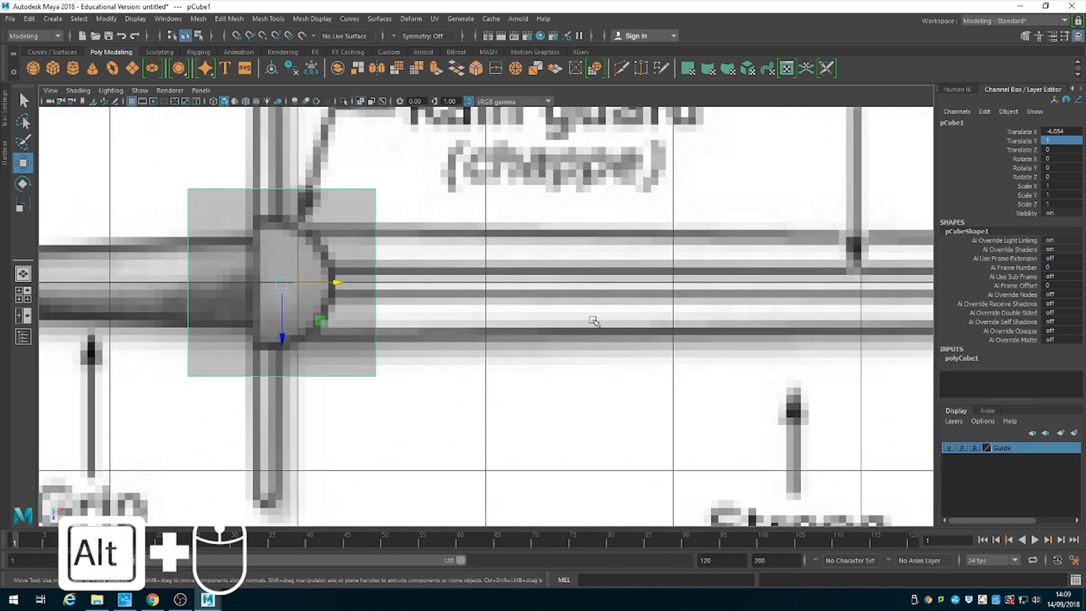
middle_click_drag(586, 310, 618, 316, "alt")
scroll(670, 318, "down", 6)
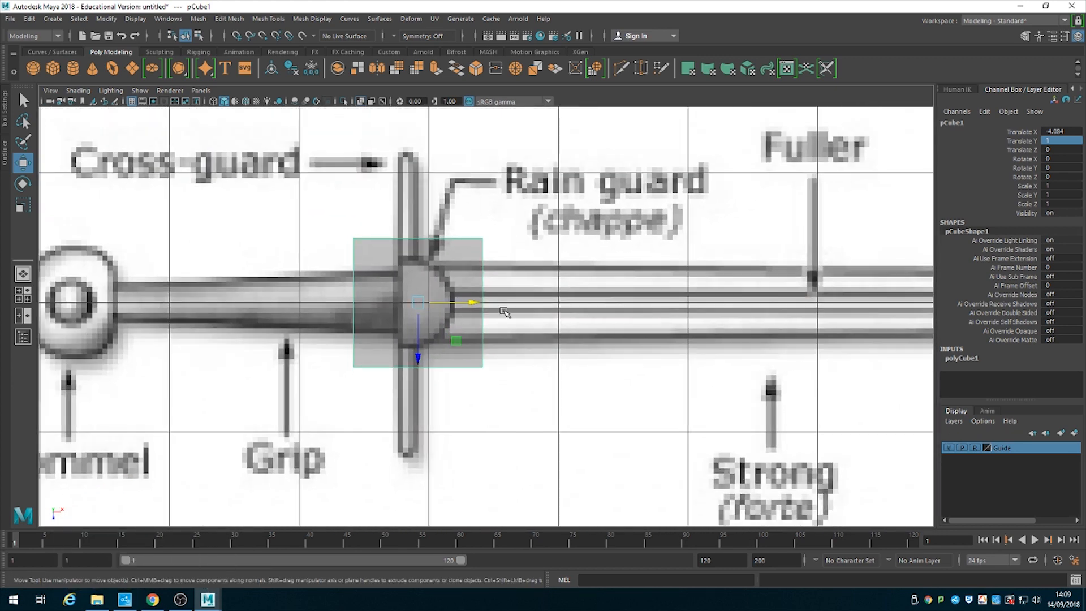
left_click_drag(469, 302, 464, 303)
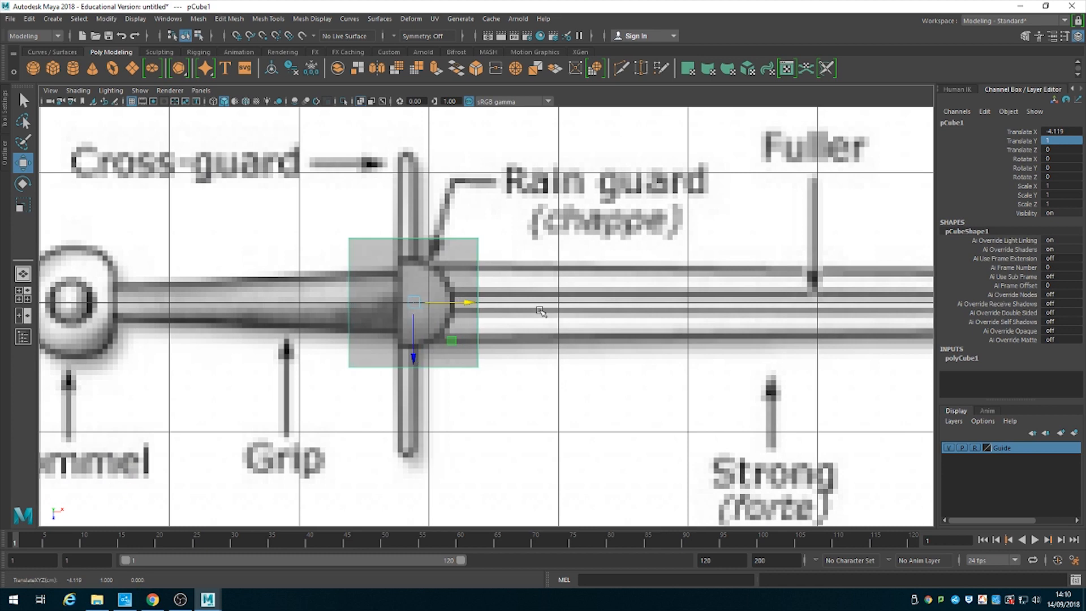
Back in the perspective view, set the cube's subdivisions to 3 in width, 3 in height and 2 in depth.
key("space")
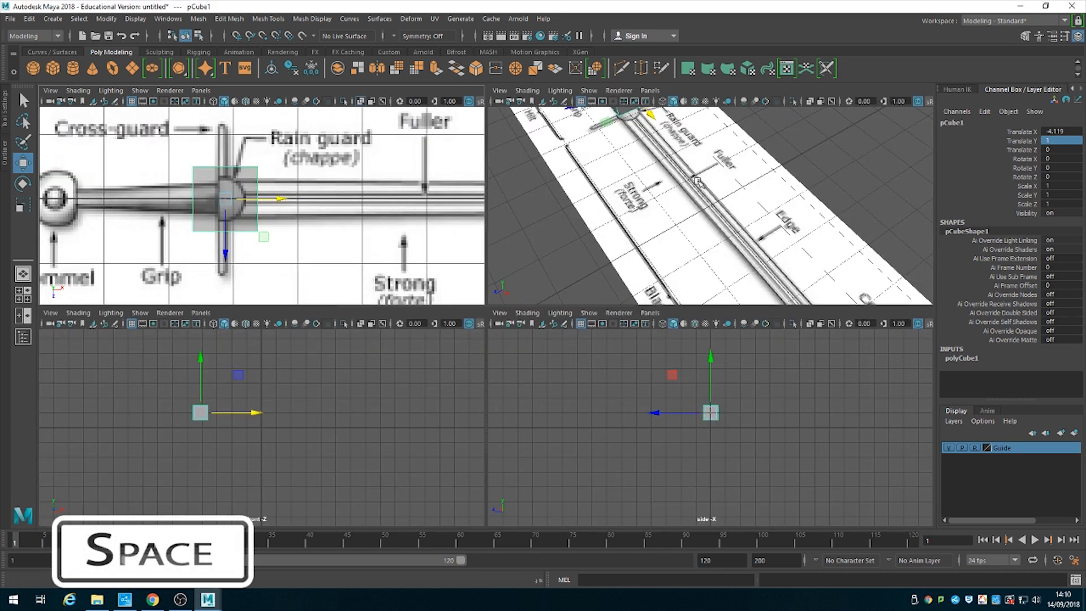
key("space")
middle_click_drag(508, 241, 626, 468, "alt")
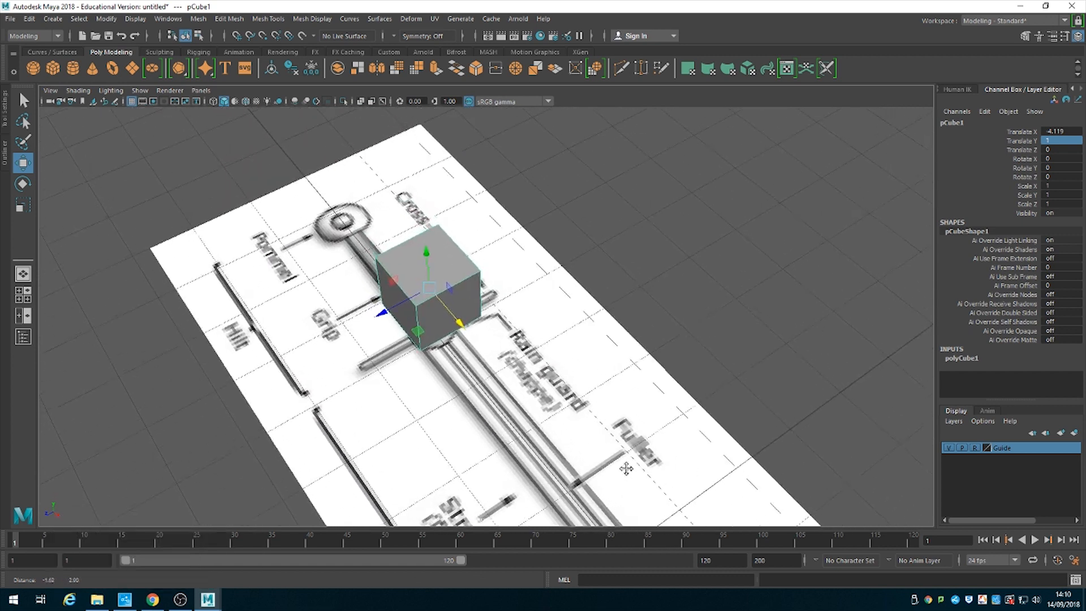
left_click_drag(568, 442, 568, 385, "alt")
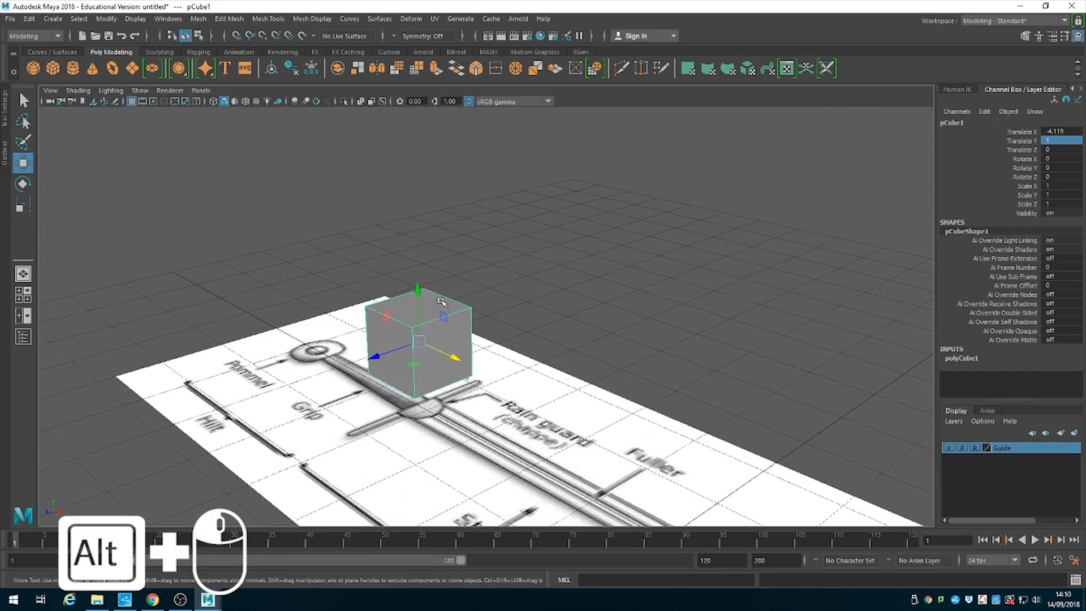
key("q")
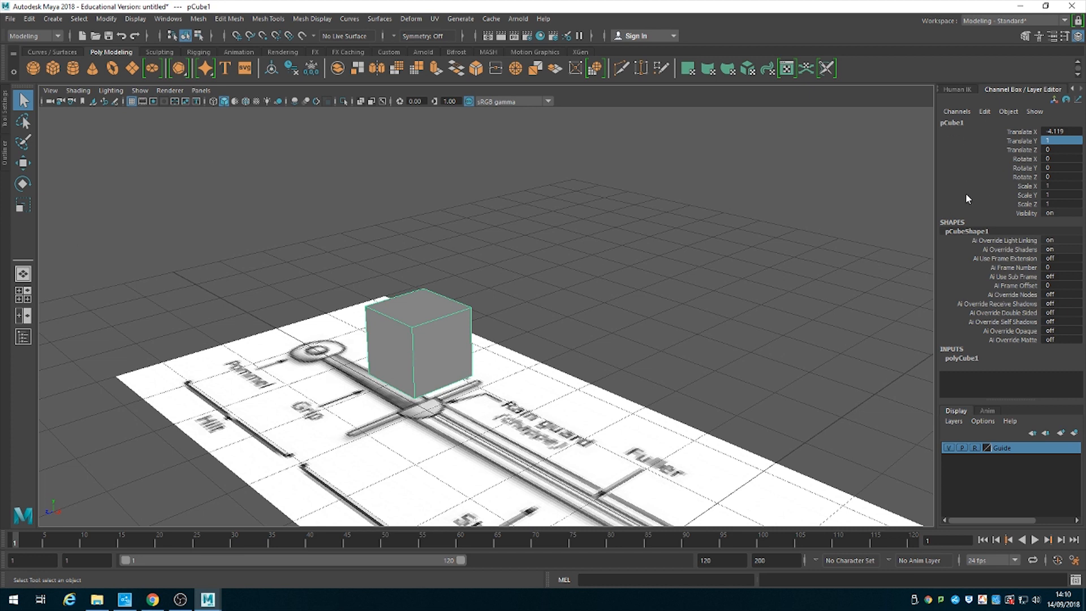
left_click(960, 358)
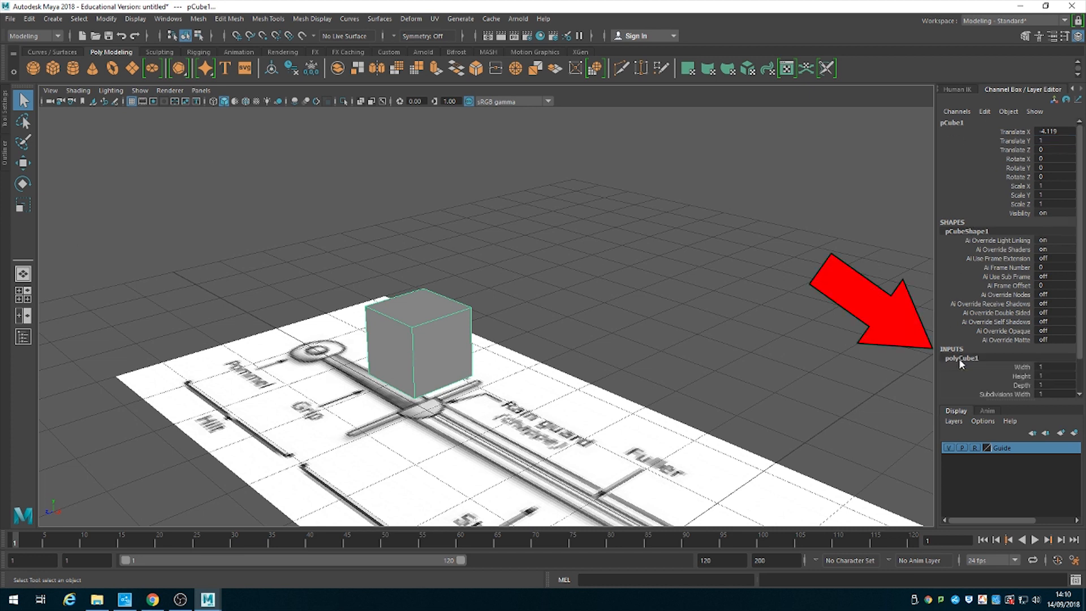
scroll(958, 358, "down", 2)
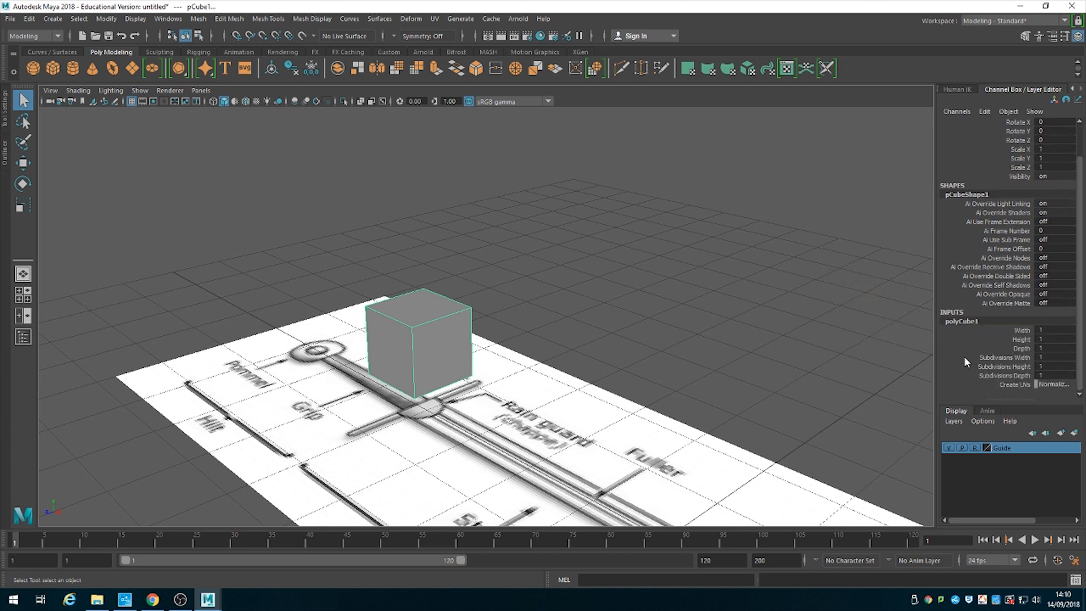
double_click(1044, 356)
key("Return")
double_click(1053, 366)
key("Return")
double_click(1059, 374)
key("Return")
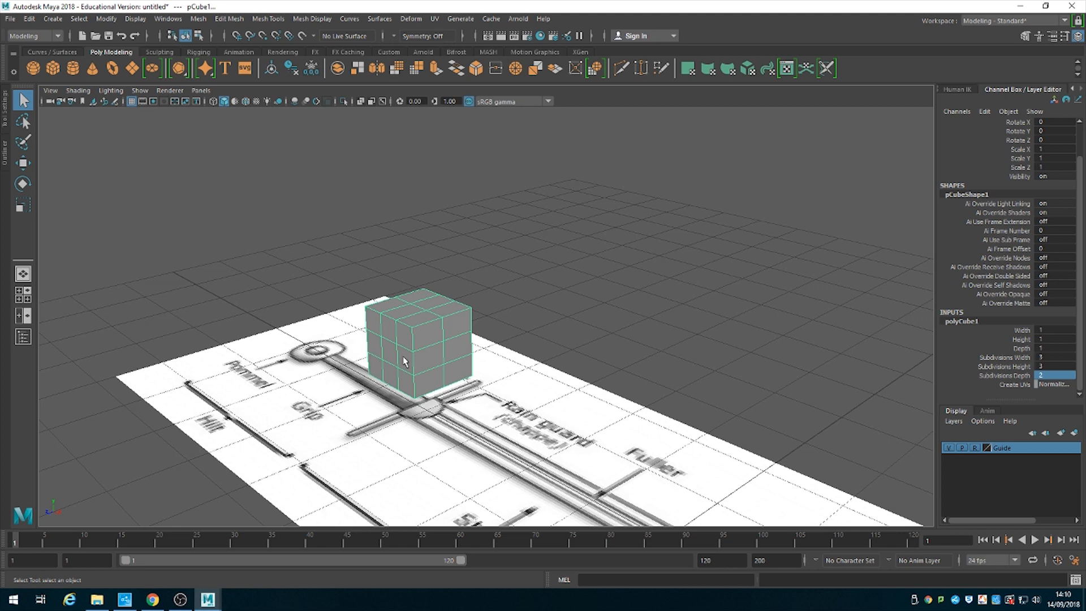
In the top view, scale the cube to about 0.58 in X and 0.73 in Z and shift it slightly to fit the guard.
key("space")
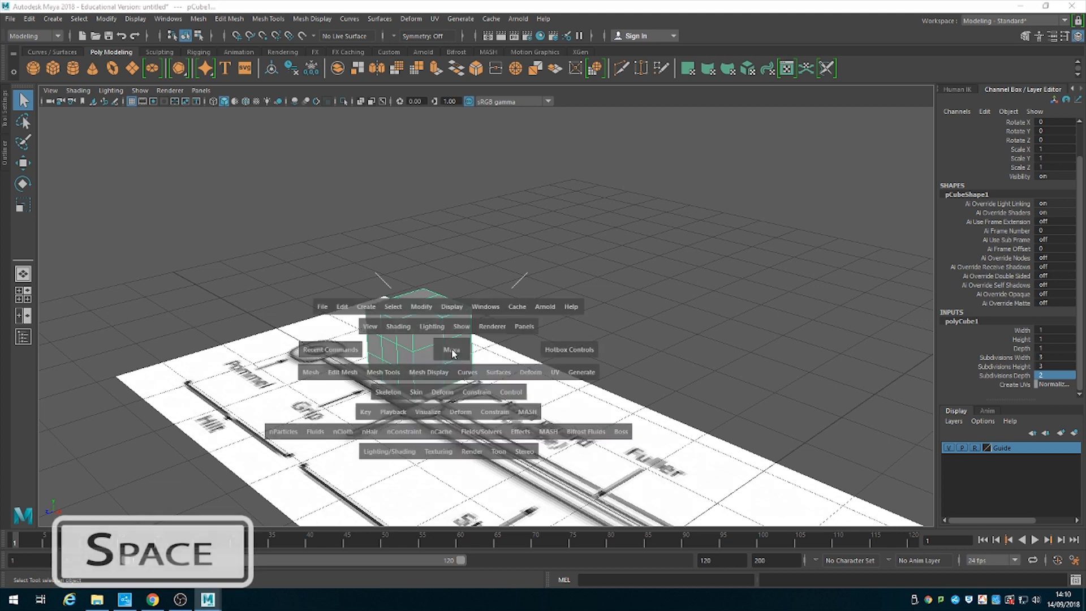
key("space")
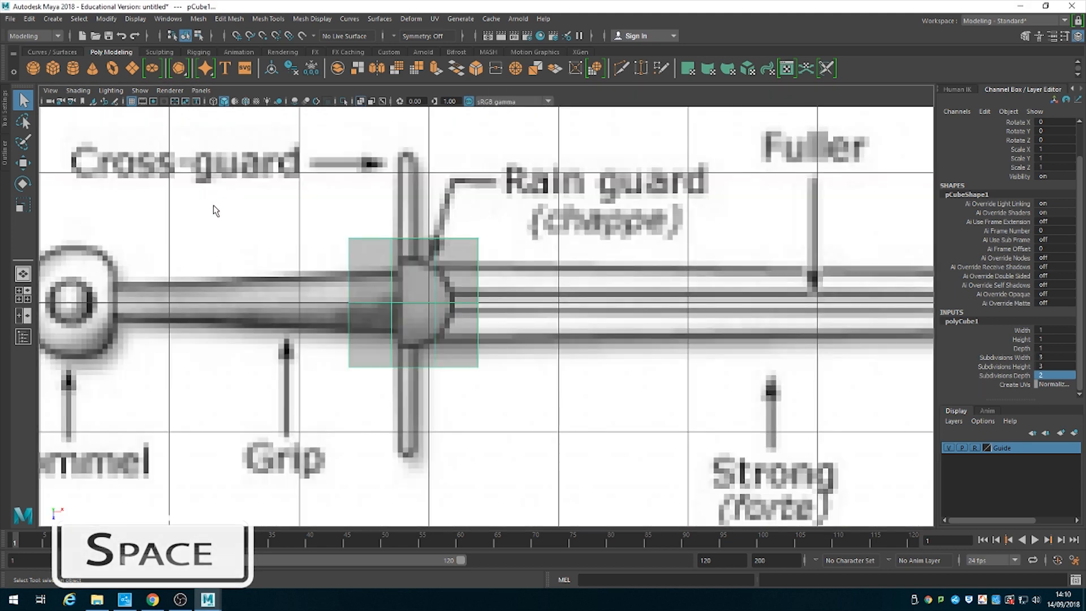
left_click(23, 205)
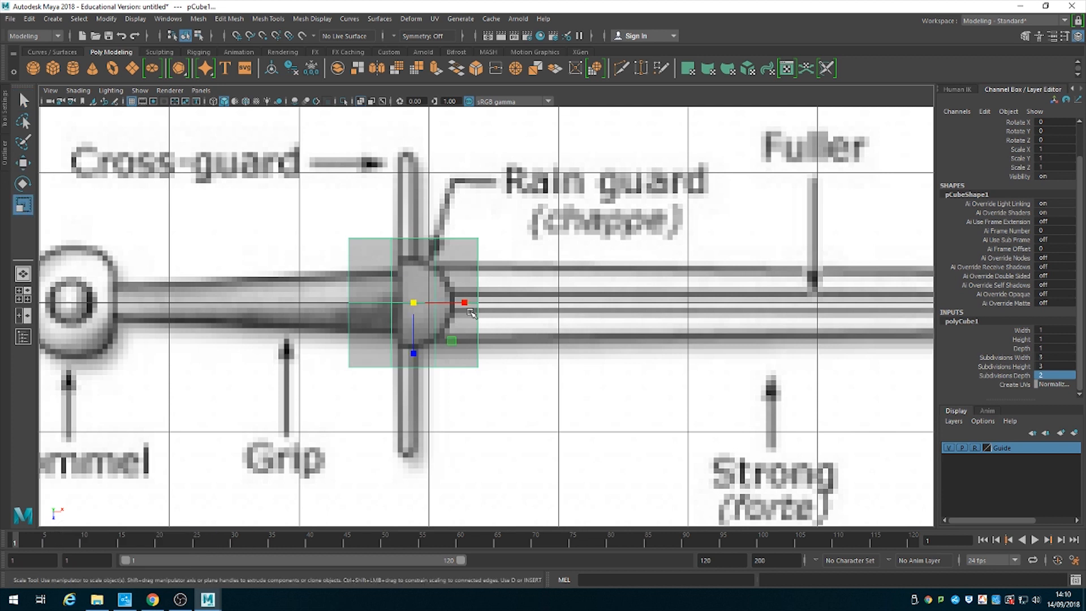
left_click_drag(463, 304, 449, 304)
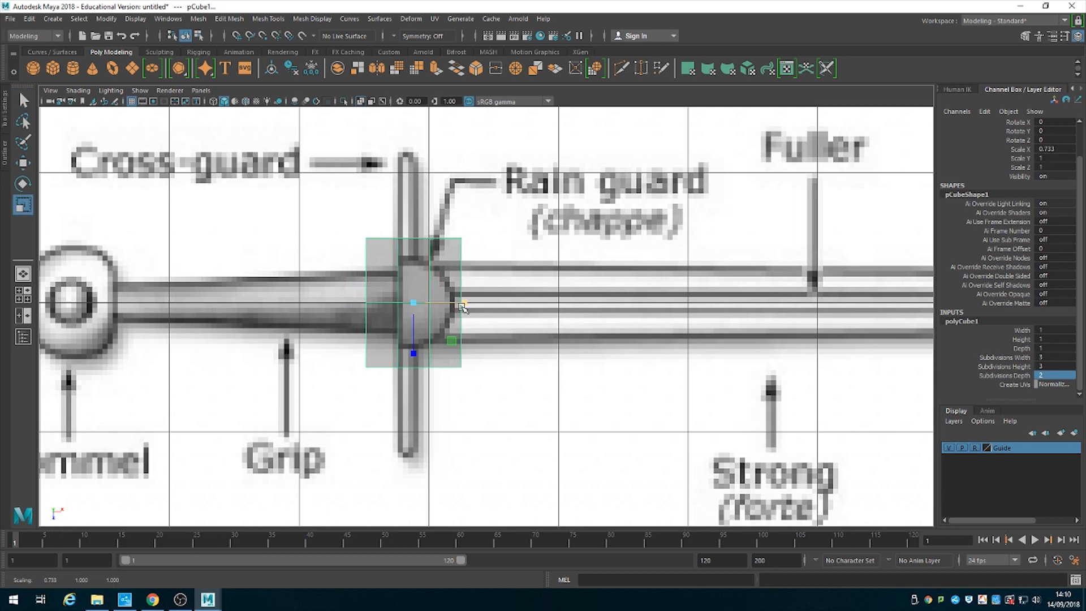
left_click_drag(417, 350, 428, 337)
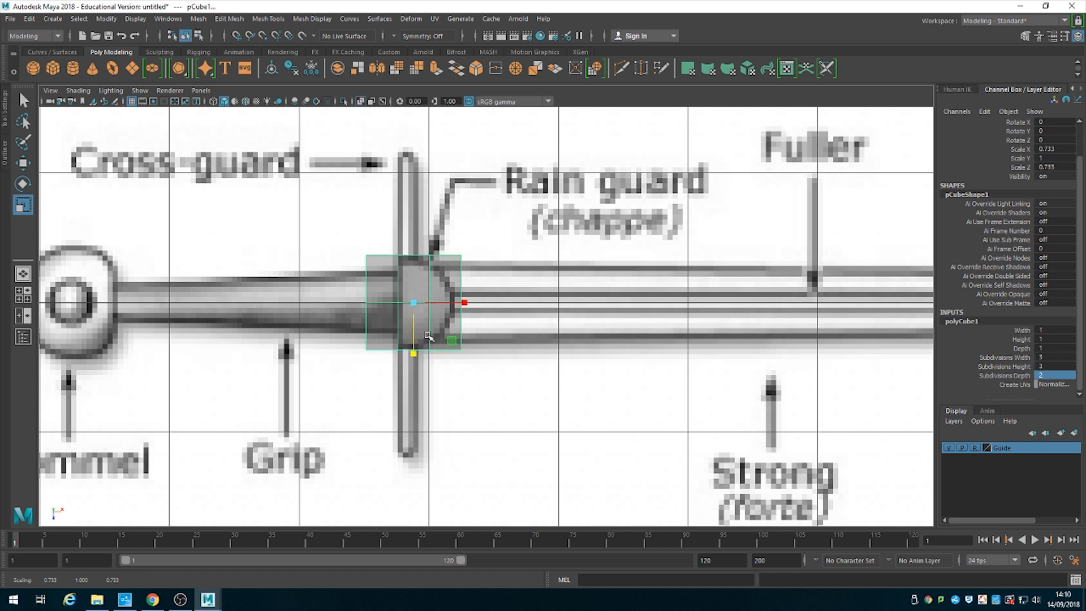
left_click_drag(464, 303, 458, 303)
key("w")
key("r")
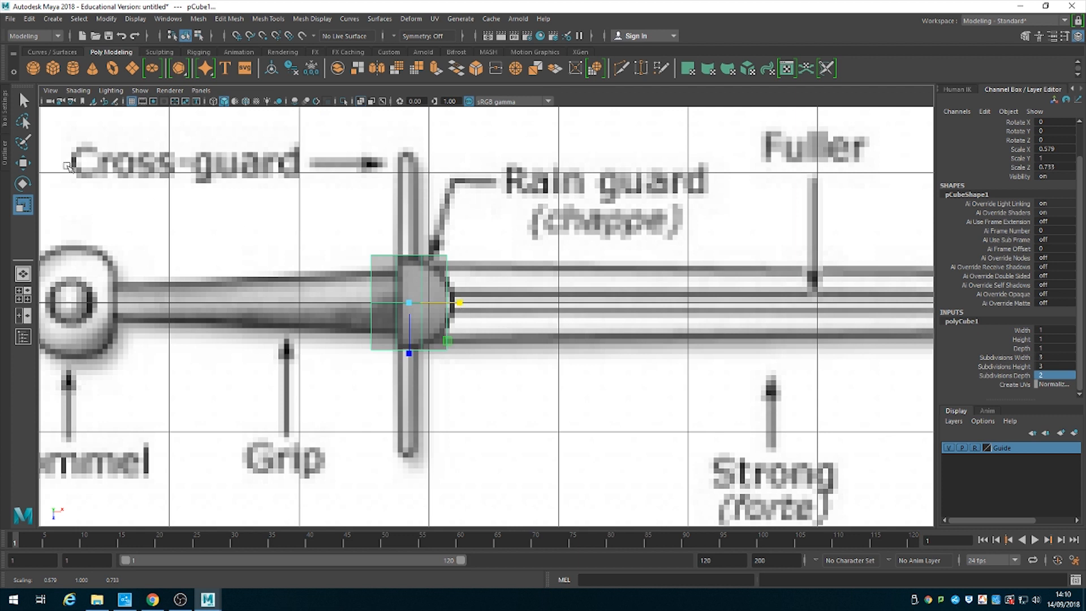
Scale the cube to about 0.55 in X, then reduce its height to about 0.55 in Y using the four-view layout.
left_click(23, 163)
left_click_drag(464, 305, 455, 305)
left_click(23, 204)
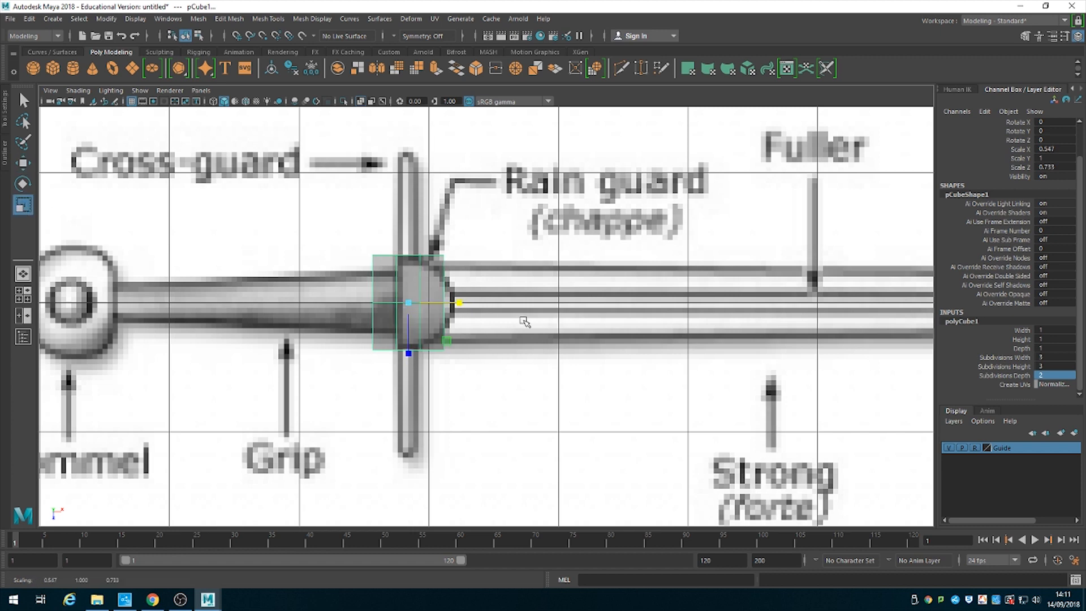
key("space")
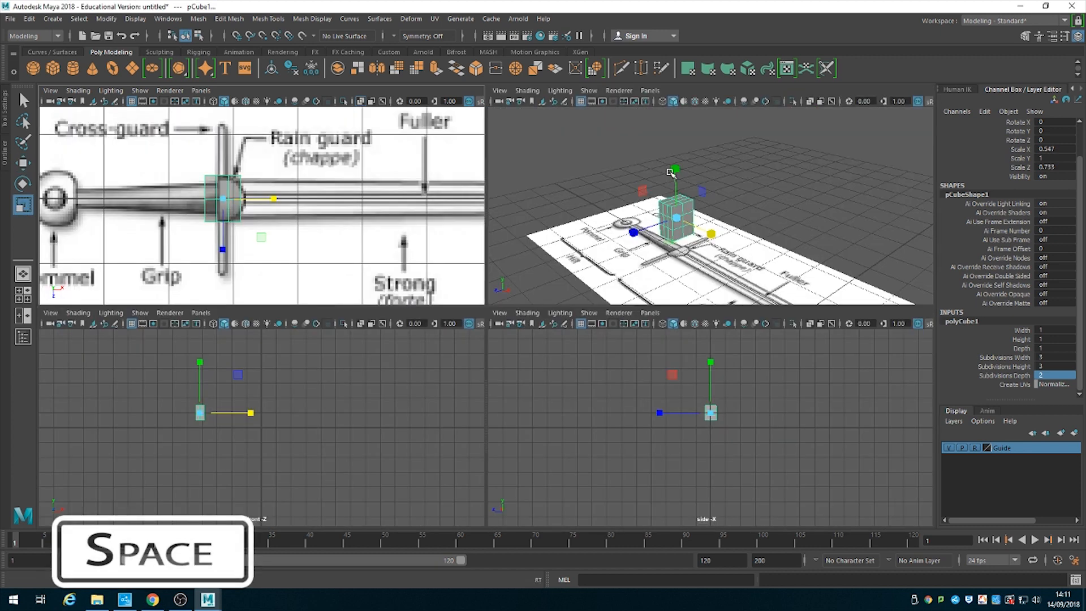
left_click_drag(671, 172, 630, 264)
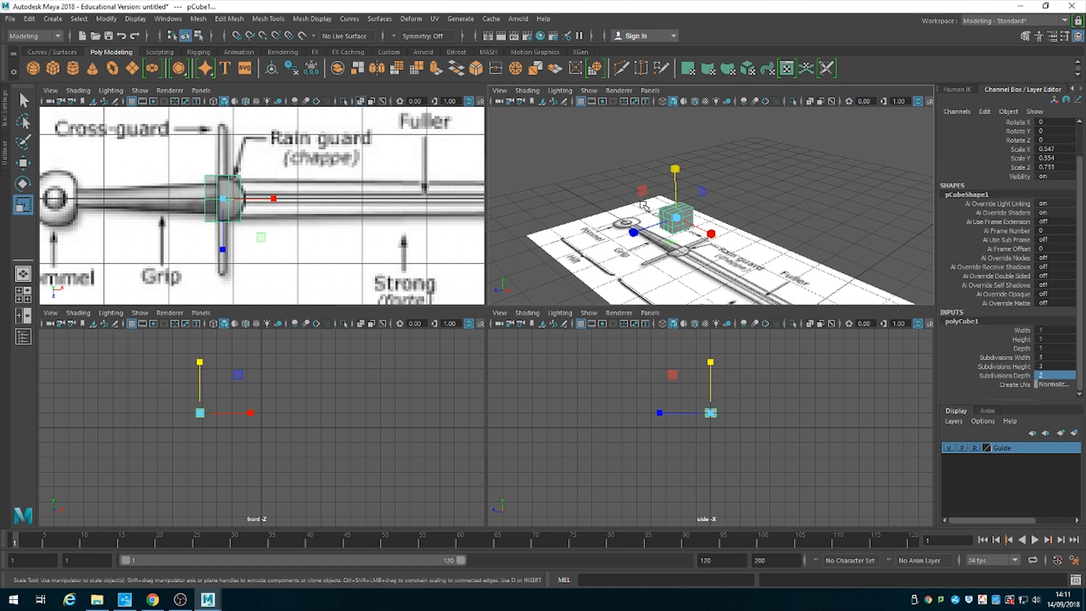
Show the Modeling Toolkit and, in face mode, select the two middle-row faces on the blade side of the cube.
scroll(671, 223, "up", 6)
middle_click_drag(676, 252, 801, 192, "alt")
scroll(185, 191, "up", 5)
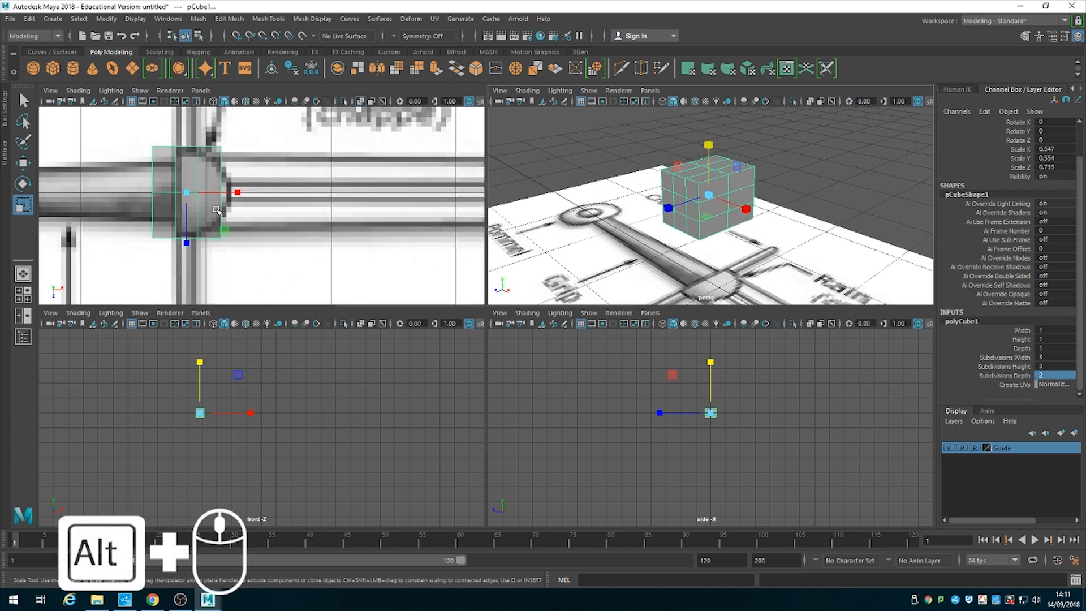
middle_click_drag(295, 211, 301, 238, "alt")
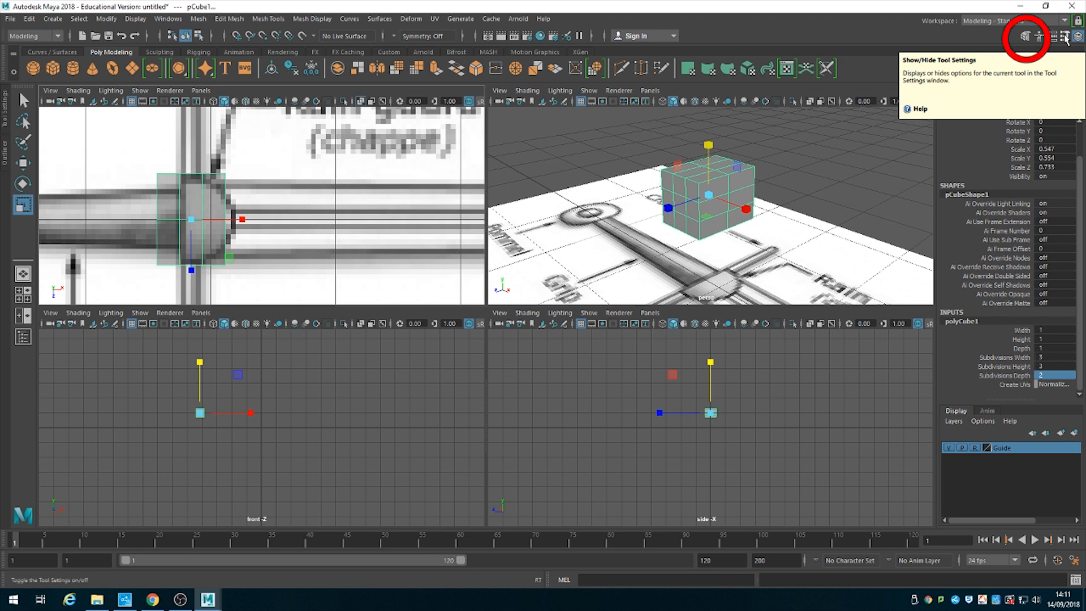
left_click(1024, 37)
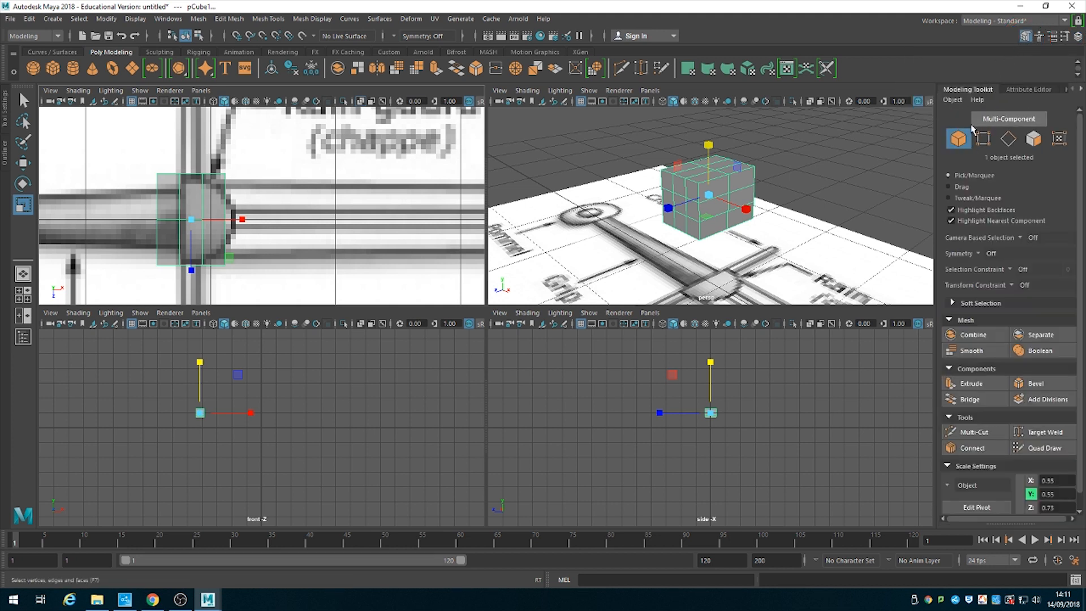
left_click(1034, 138)
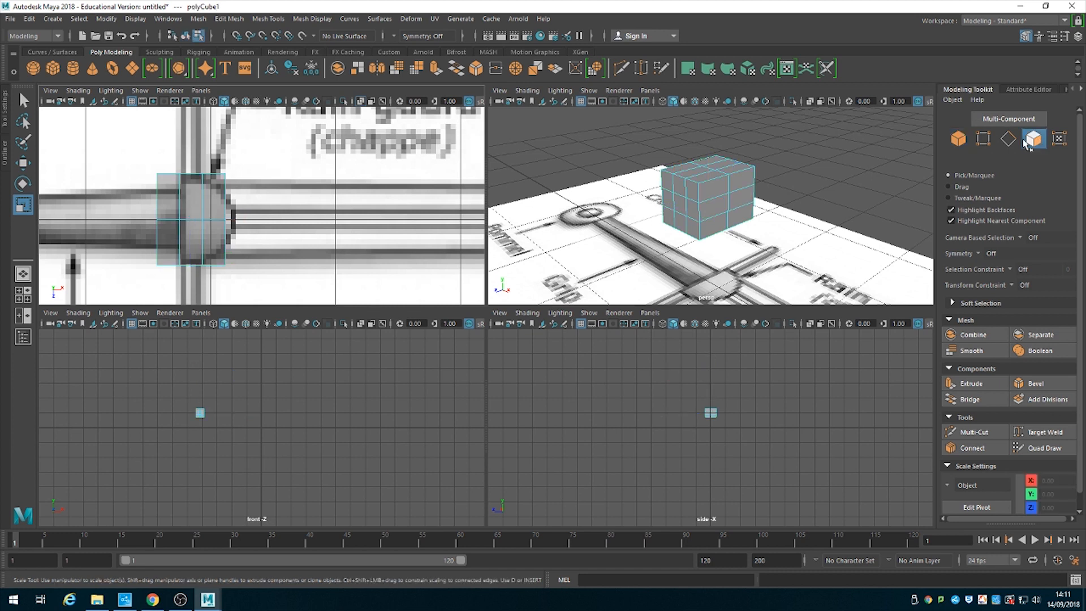
left_click(736, 203)
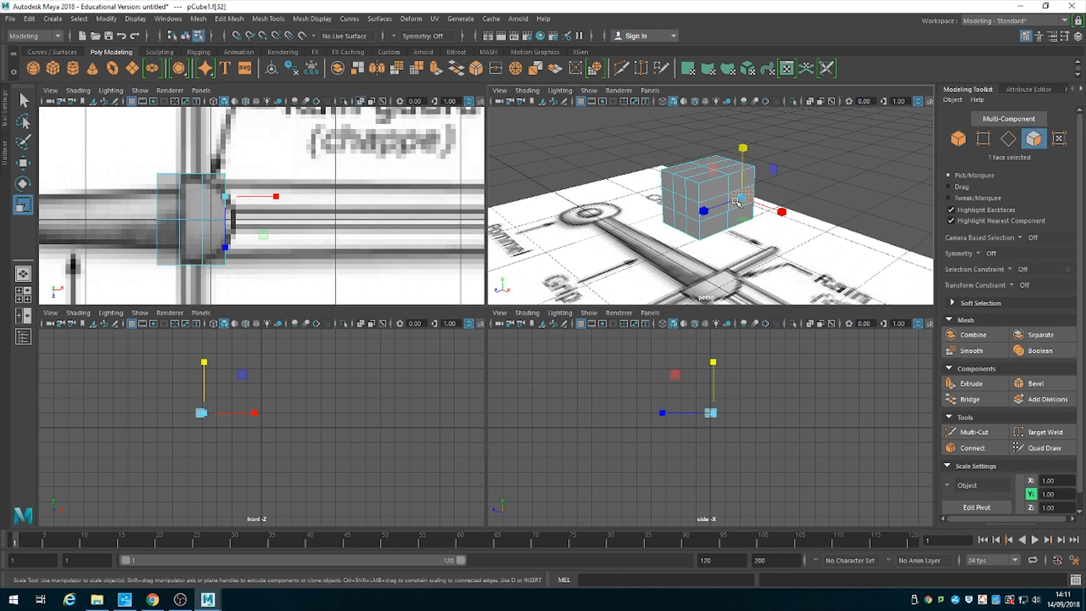
key("q")
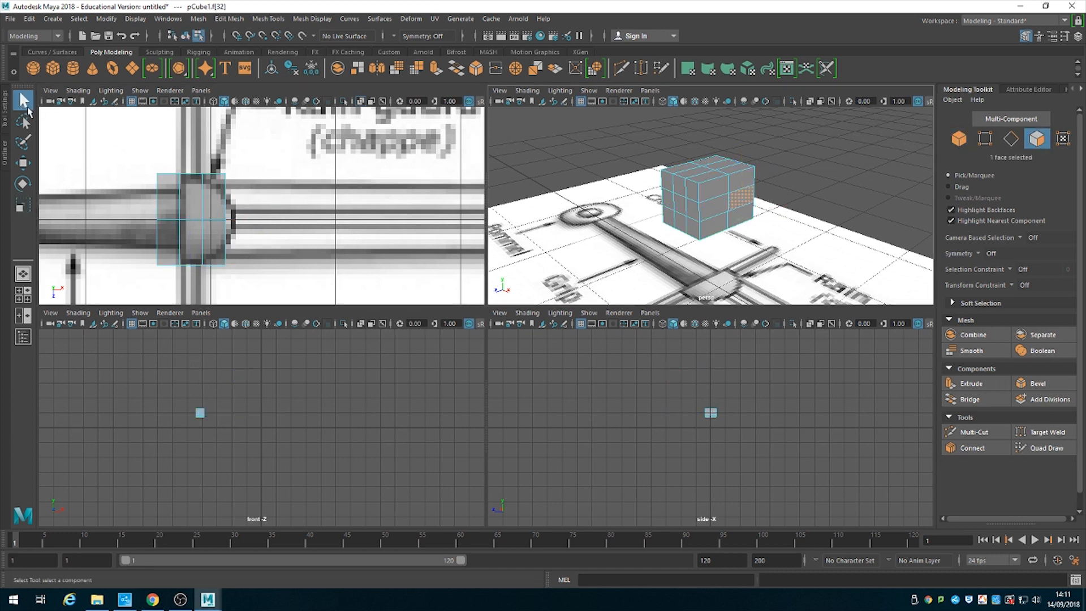
left_click(710, 215, "shift")
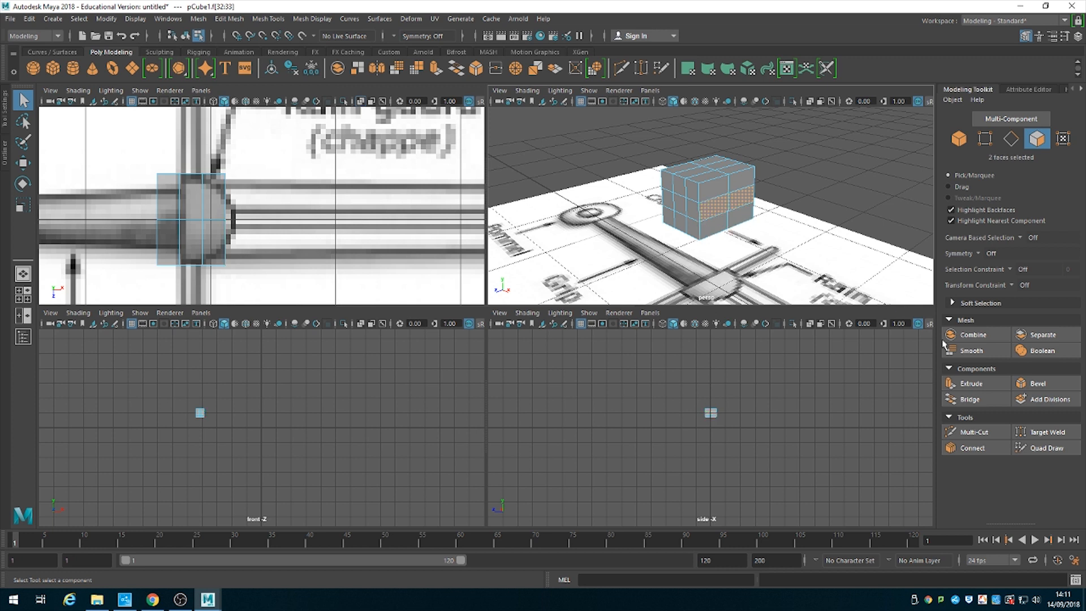
Extrude the two selected faces about 0.07 outward and narrow them slightly to follow the rain guard's curved edge.
left_click(985, 384)
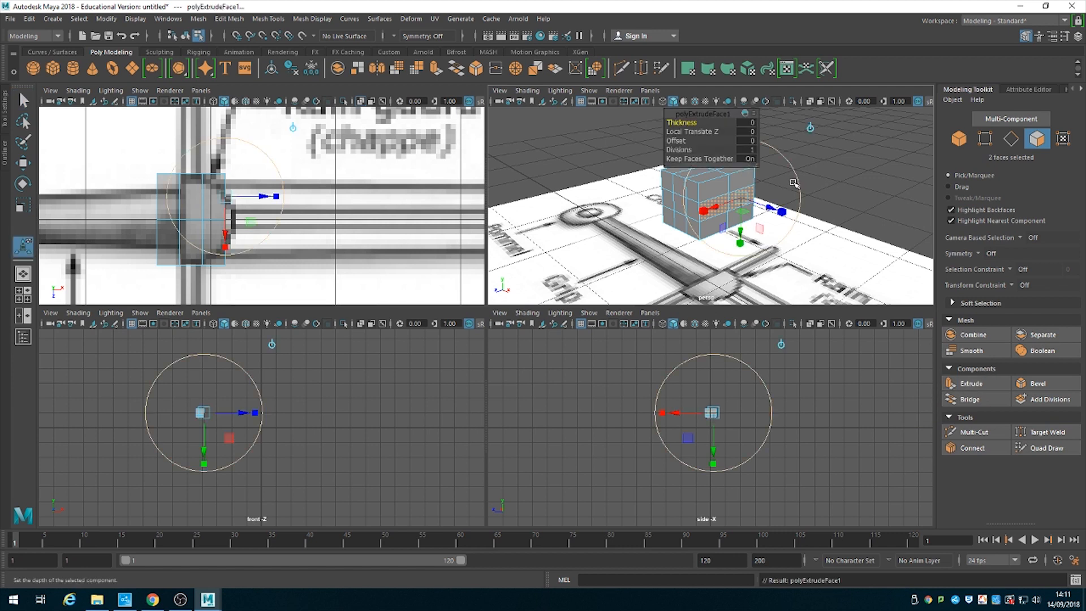
left_click_drag(266, 196, 275, 197)
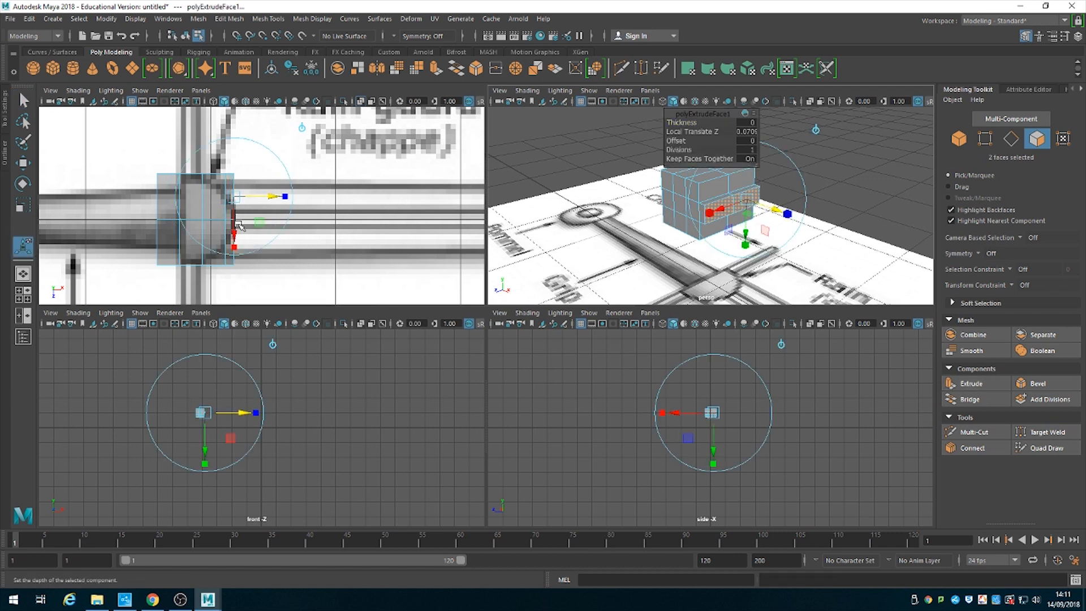
left_click_drag(234, 247, 245, 225)
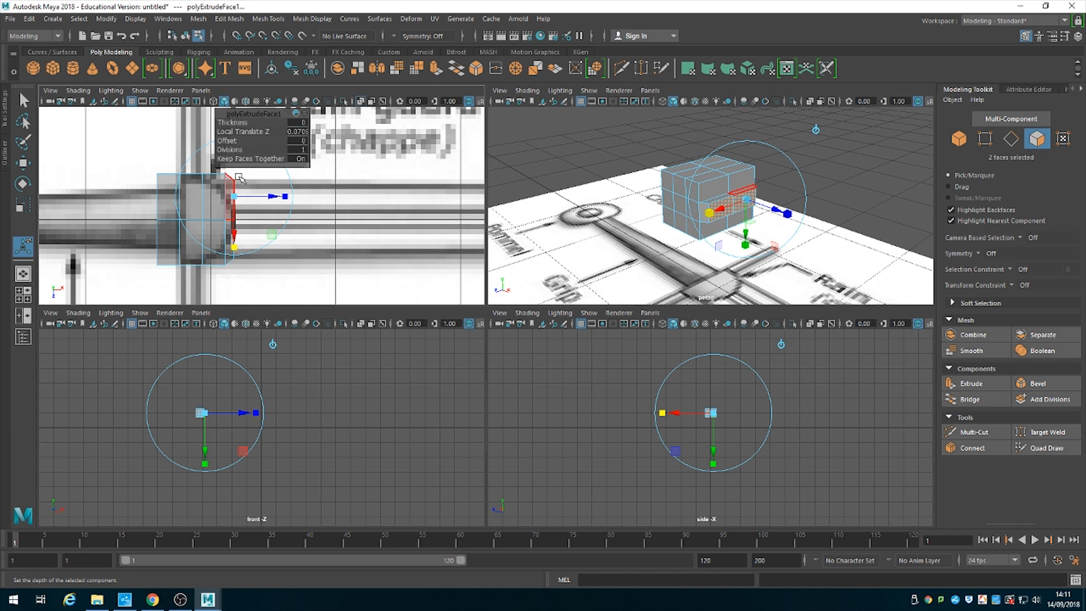
Select the two raised faces again, extrude them along the blade to about X -1.35 and narrow them slightly in Z.
left_click(879, 189)
left_click(742, 199)
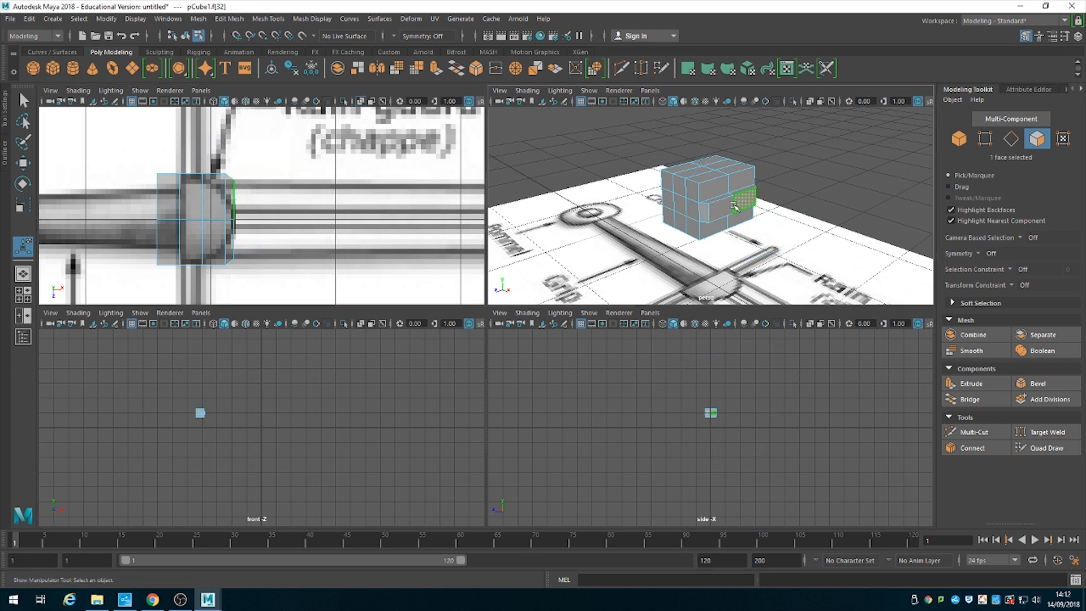
left_click(720, 211, "shift")
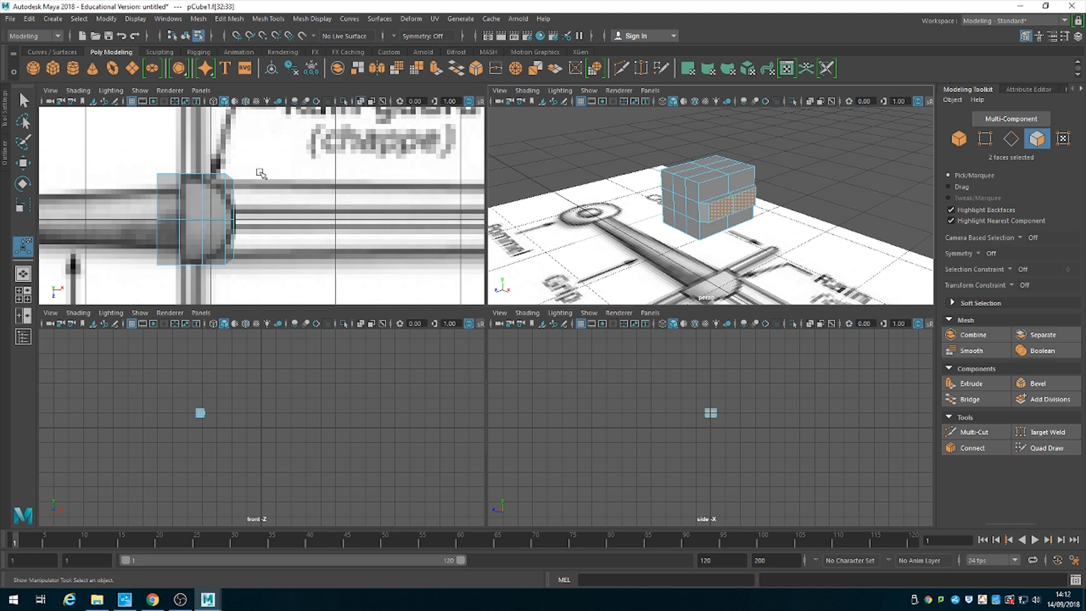
key("w")
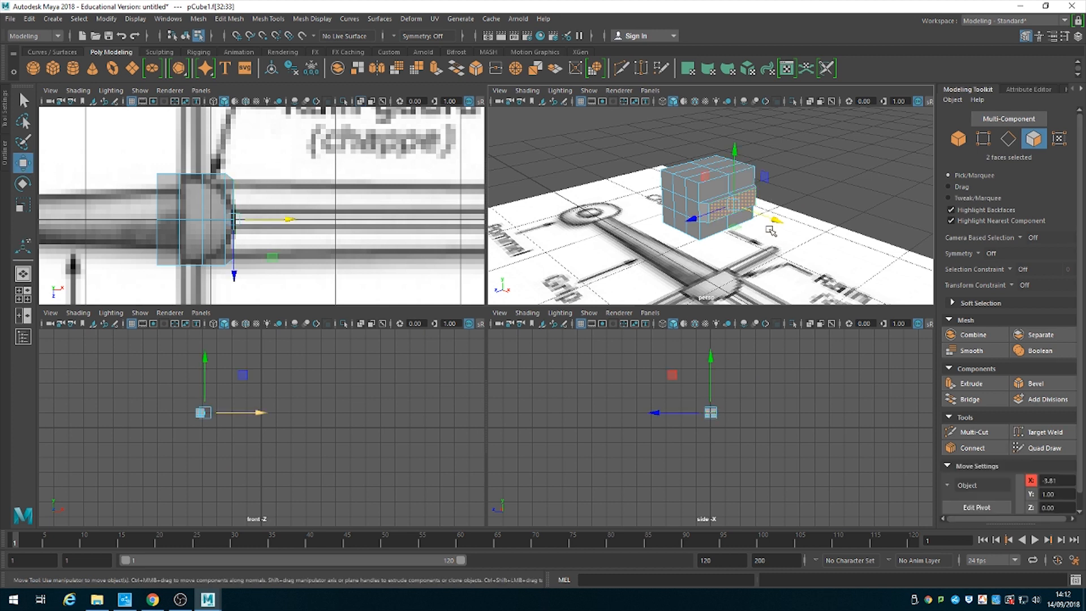
middle_click_drag(315, 227, 192, 221, "alt")
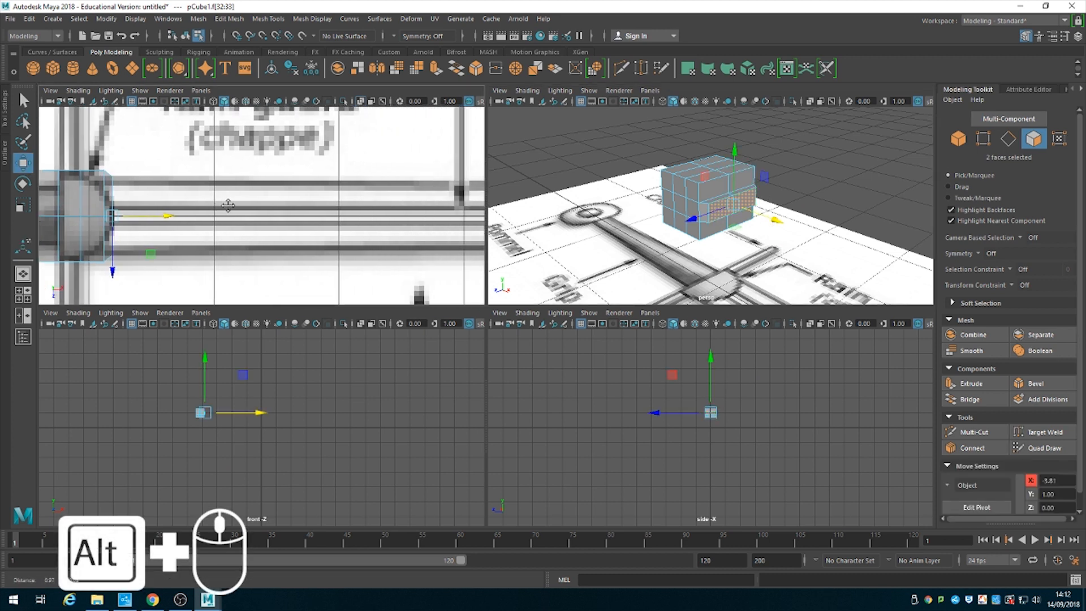
left_click_drag(171, 216, 474, 229, "shift")
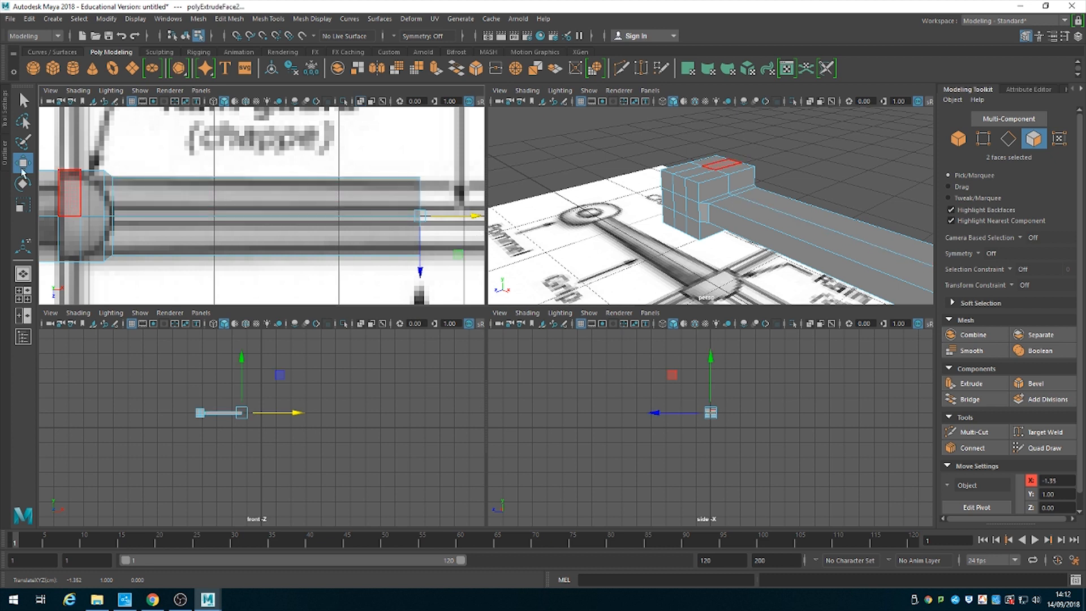
left_click(23, 207)
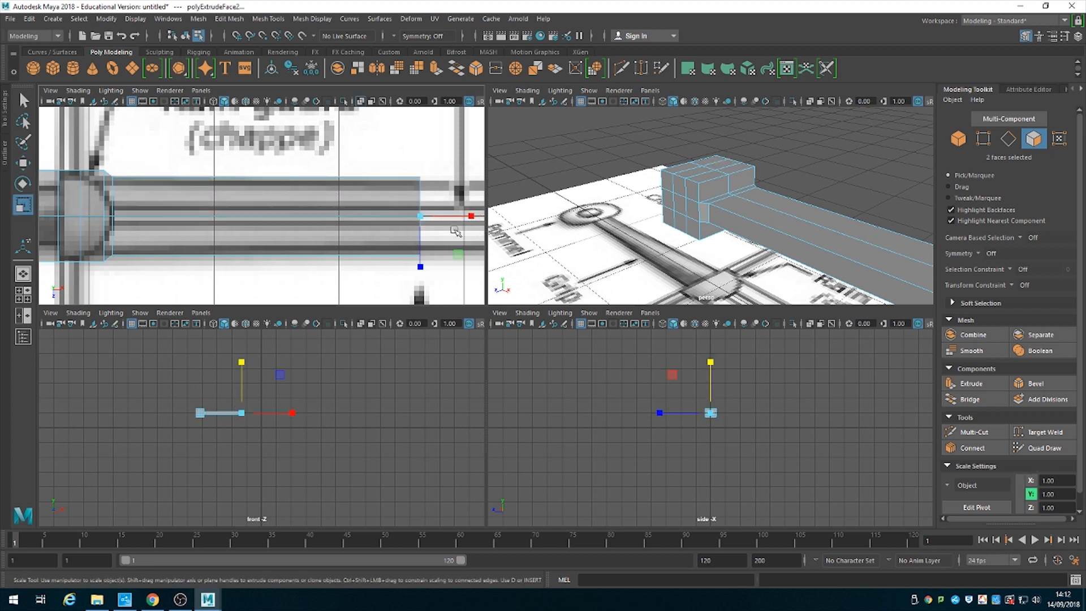
mouse_move(420, 266)
left_mouse_down()
mouse_move(425, 258)
mouse_move(418, 264)
left_mouse_up()
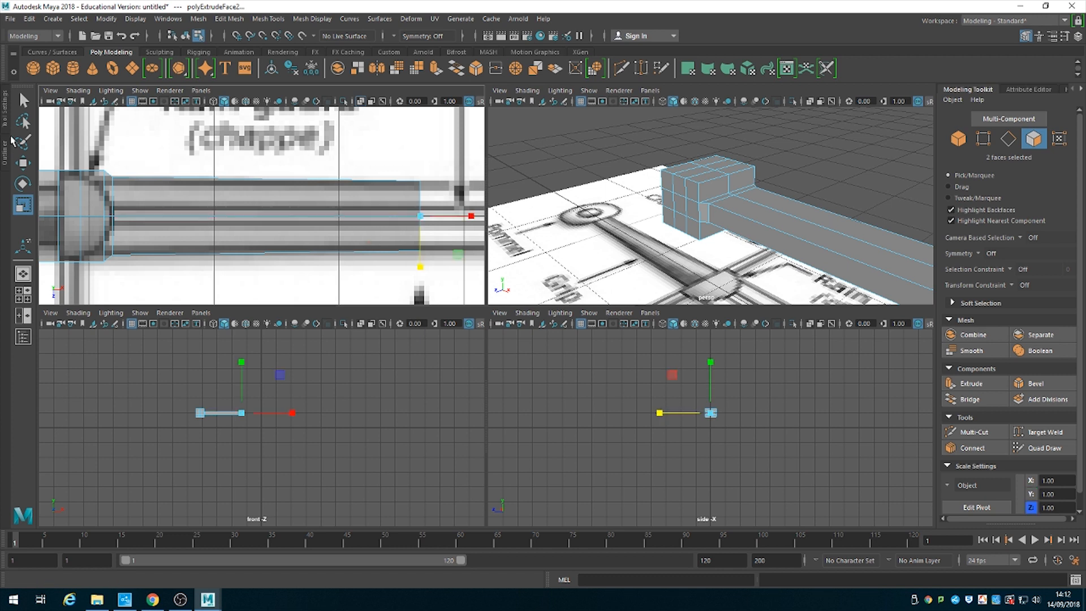
Move the blade's end faces along X to about 1.17 and narrow them in Z to the drawn blade edges.
left_click(22, 163)
middle_click_drag(396, 166, 146, 153, "alt")
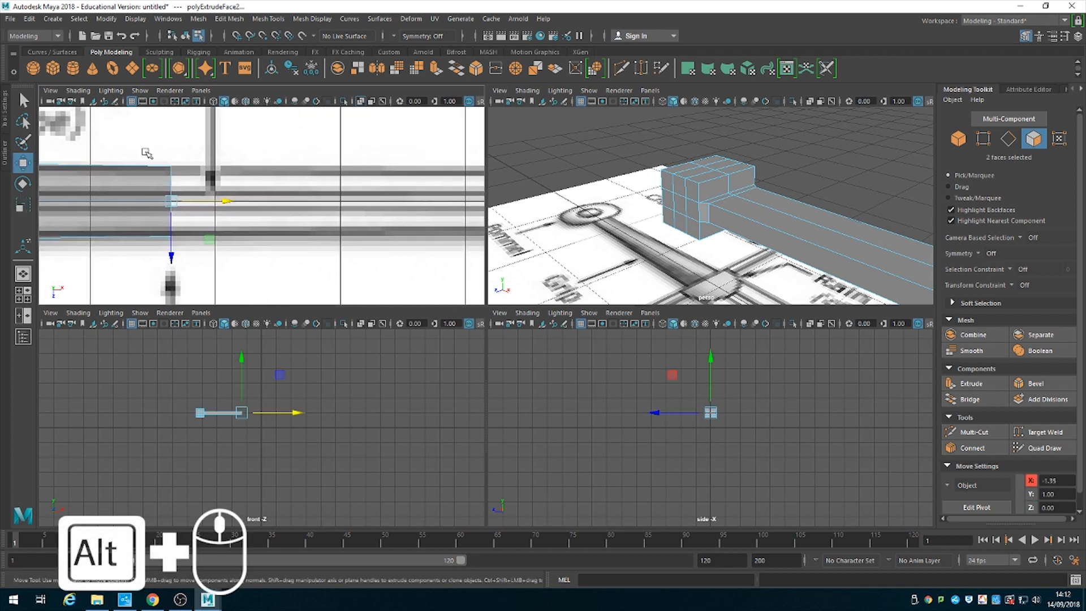
left_click_drag(227, 201, 529, 202)
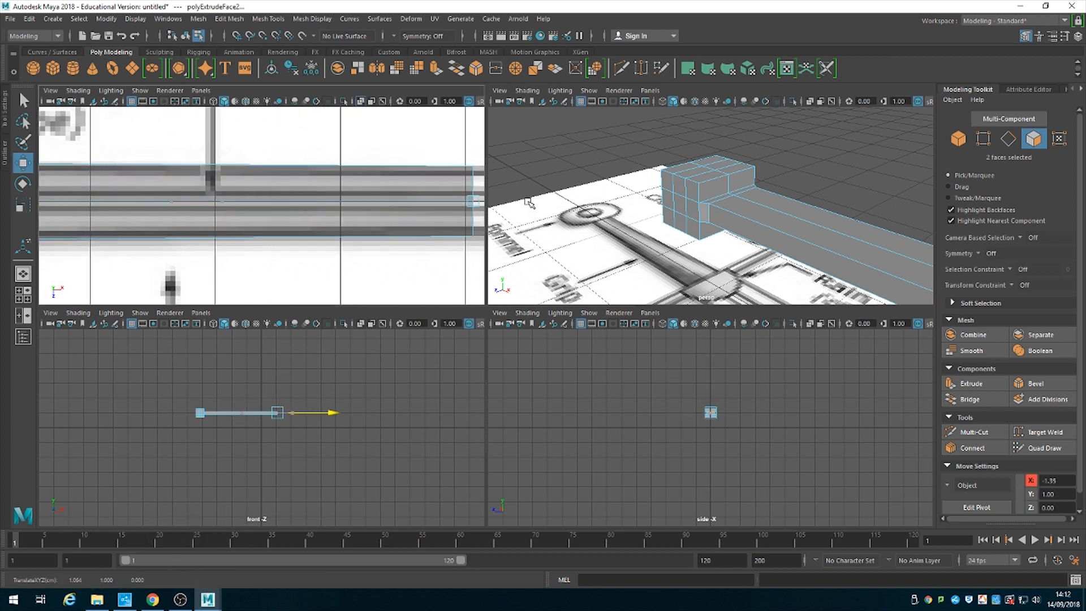
middle_click_drag(475, 206, 283, 212, "alt")
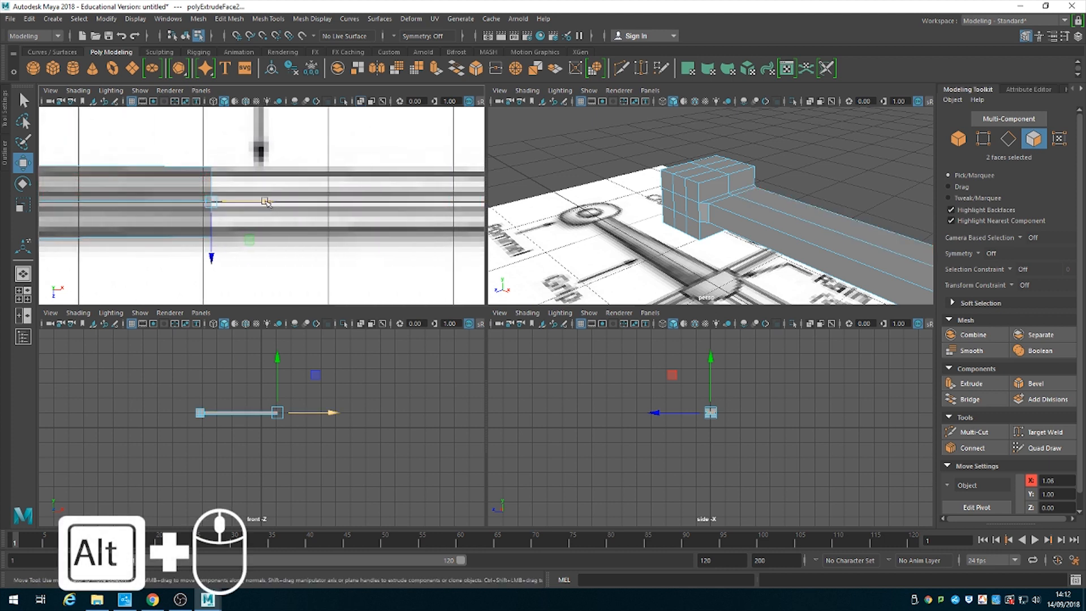
mouse_move(266, 202)
left_mouse_down()
mouse_move(412, 202)
mouse_move(189, 202)
mouse_move(291, 202)
mouse_move(279, 202)
left_mouse_up()
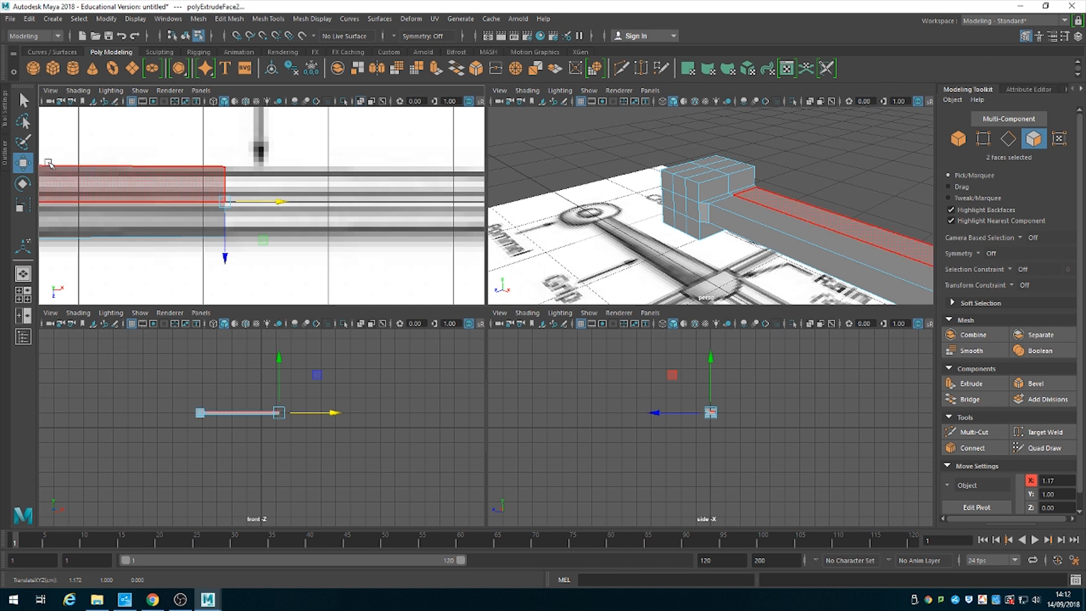
key("r")
left_click_drag(229, 258, 239, 249)
Extrude the blade's end faces to about X 4.63 and narrow them in Z to match the drawing.
key("w")
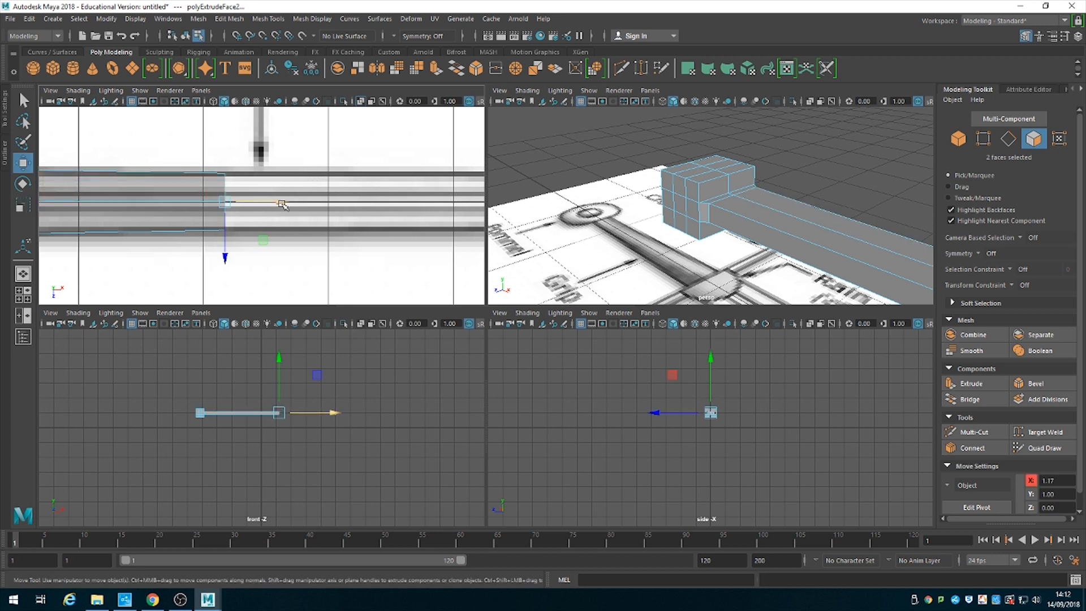
left_click_drag(280, 201, 527, 204, "shift")
middle_click_drag(417, 209, 153, 209, "alt")
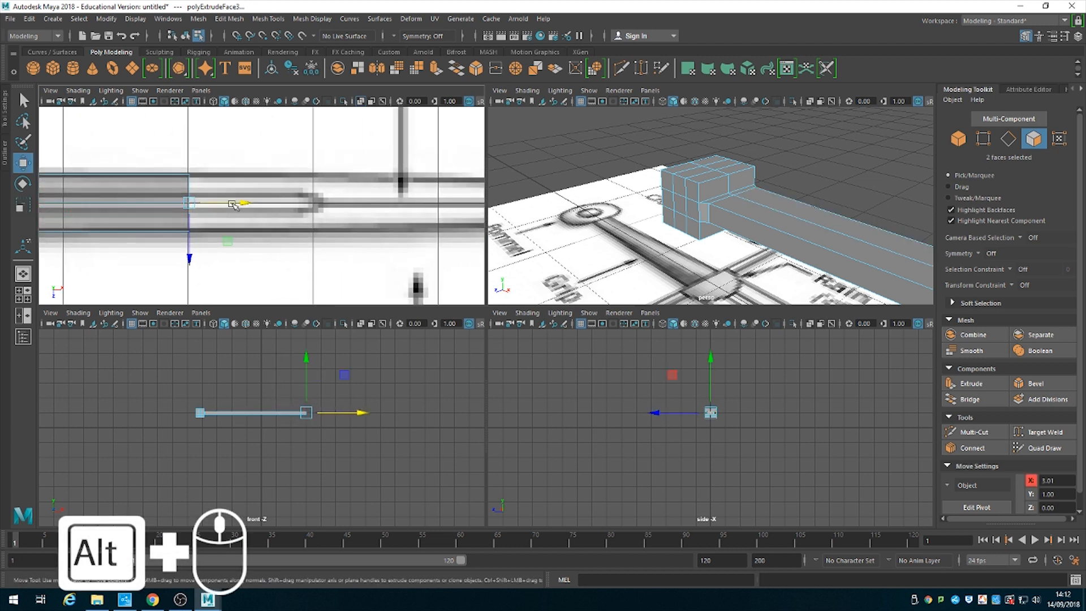
left_click_drag(239, 203, 476, 219)
middle_click_drag(405, 241, 331, 230, "alt")
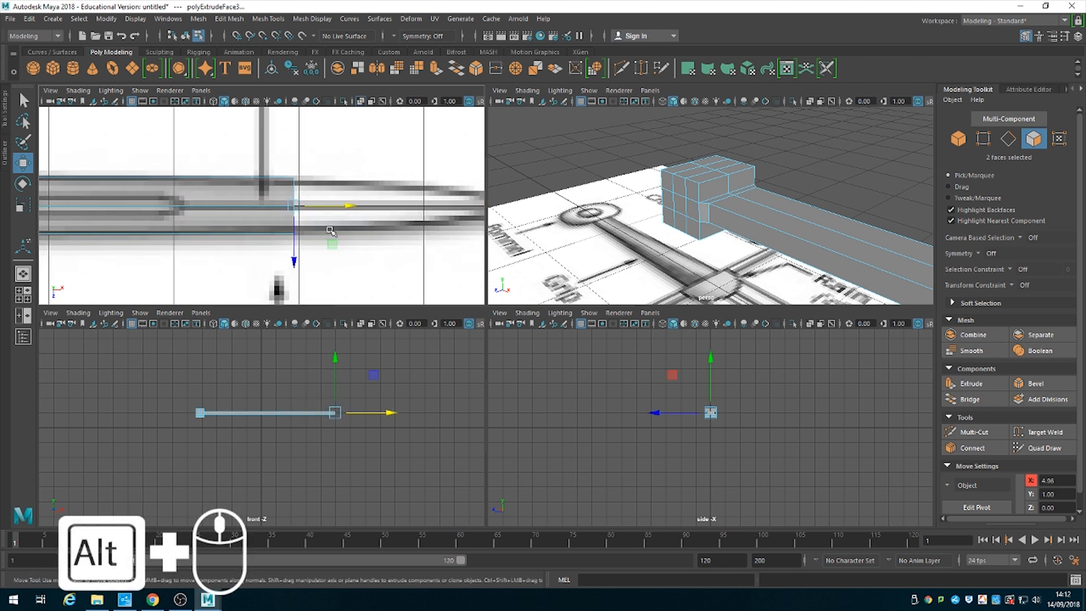
left_click_drag(350, 206, 309, 209)
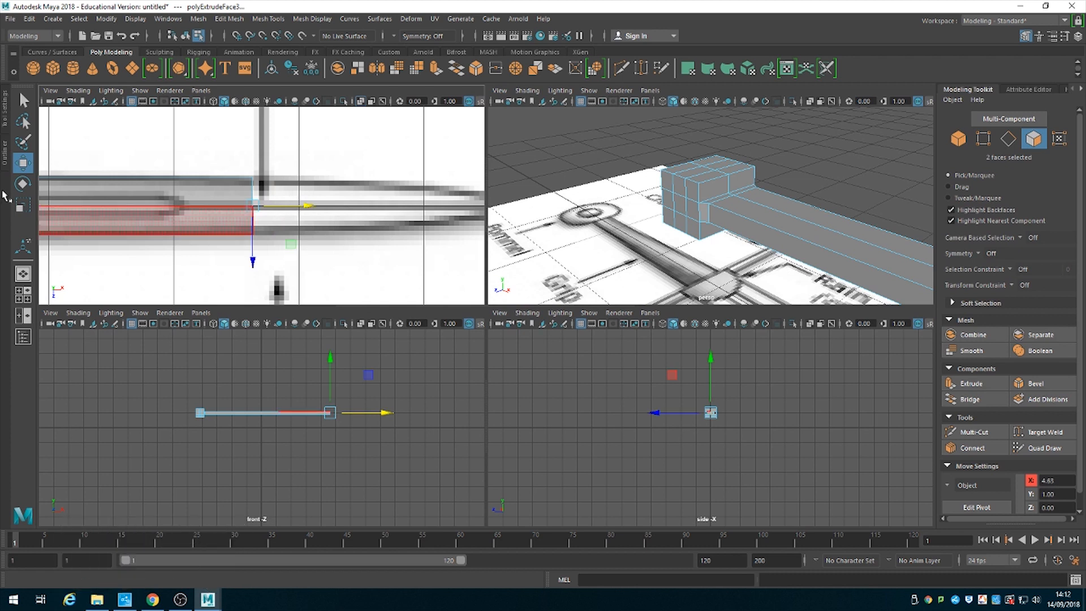
key("r")
left_click_drag(253, 256, 268, 251)
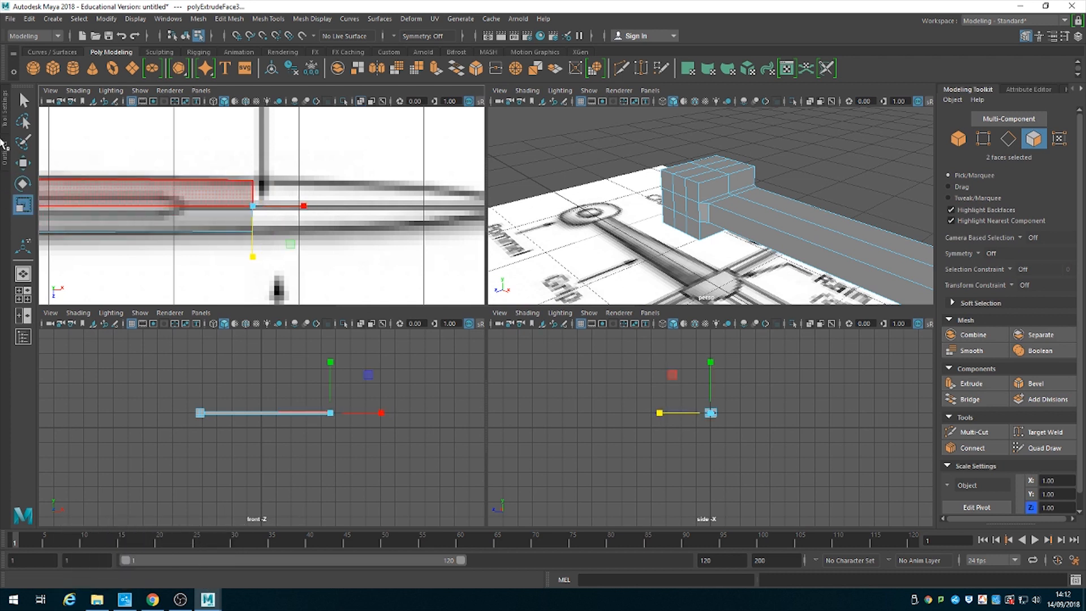
Extrude another blade section to about X 6.13 and taper its end faces in Z to the drawn outline.
key("w")
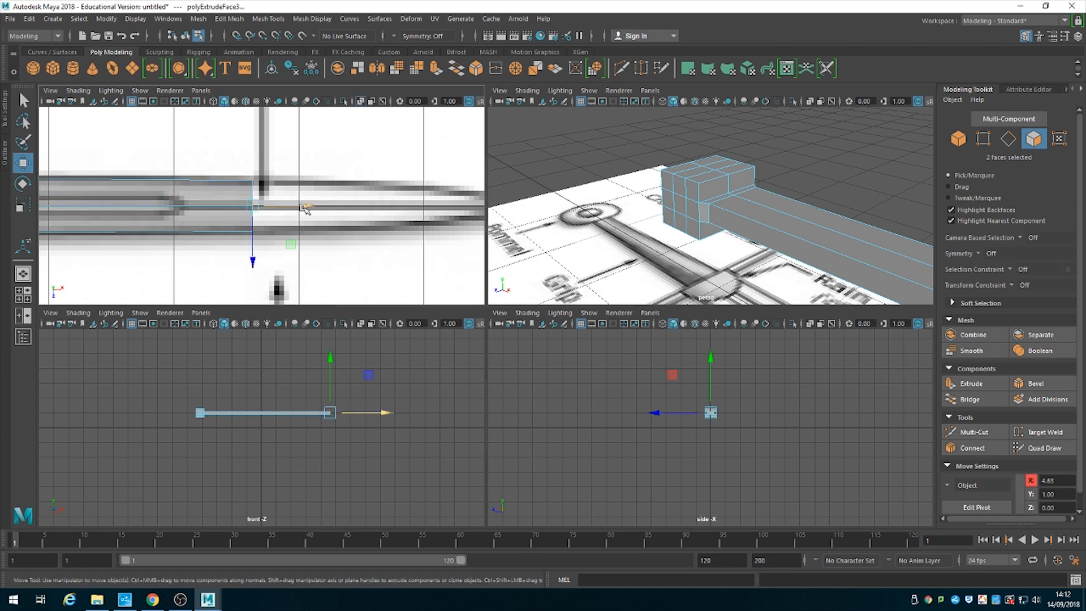
left_click_drag(304, 208, 412, 211)
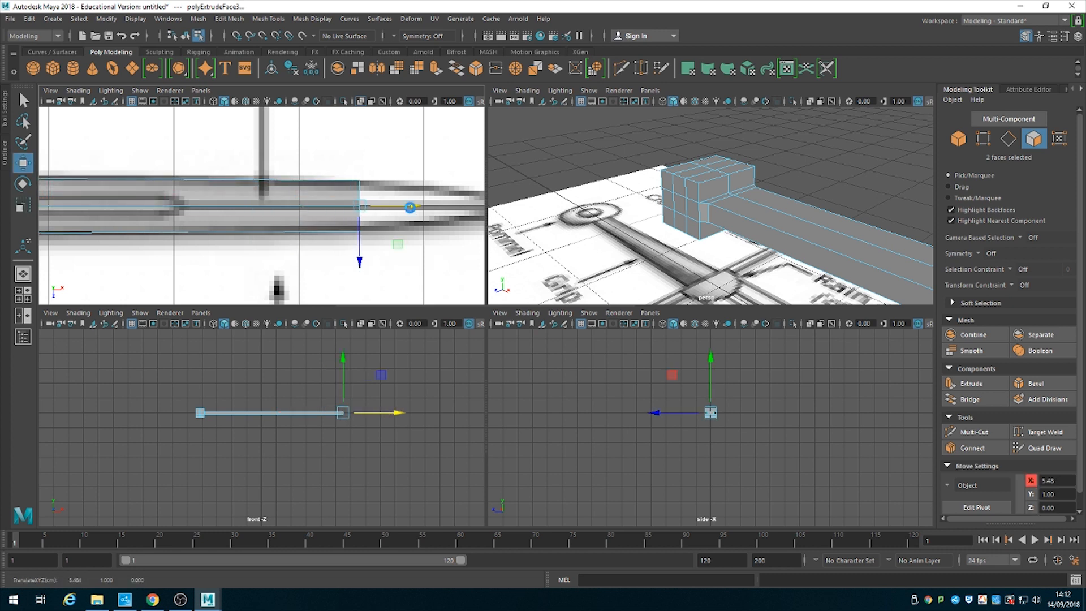
key("ctrl+z")
left_click_drag(311, 210, 492, 210)
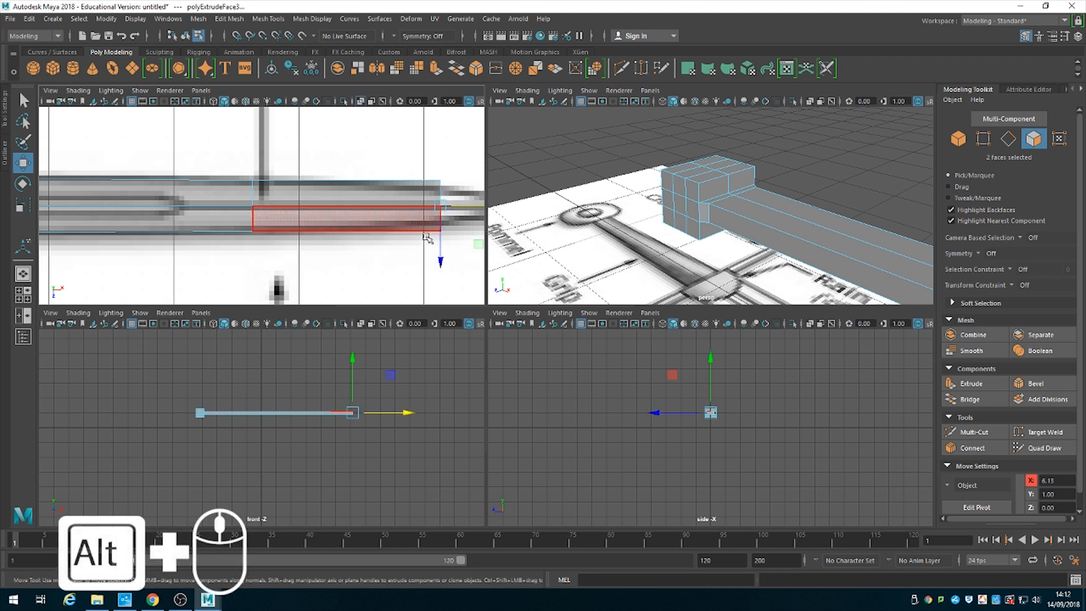
middle_click_drag(422, 240, 261, 241, "alt")
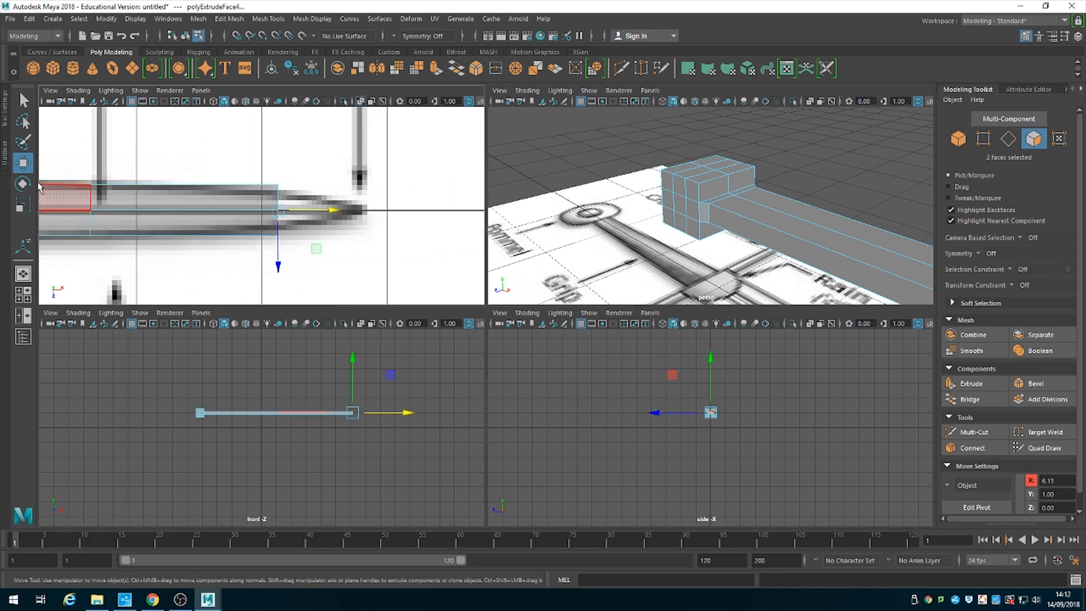
left_click(25, 204)
left_click_drag(276, 264, 280, 252)
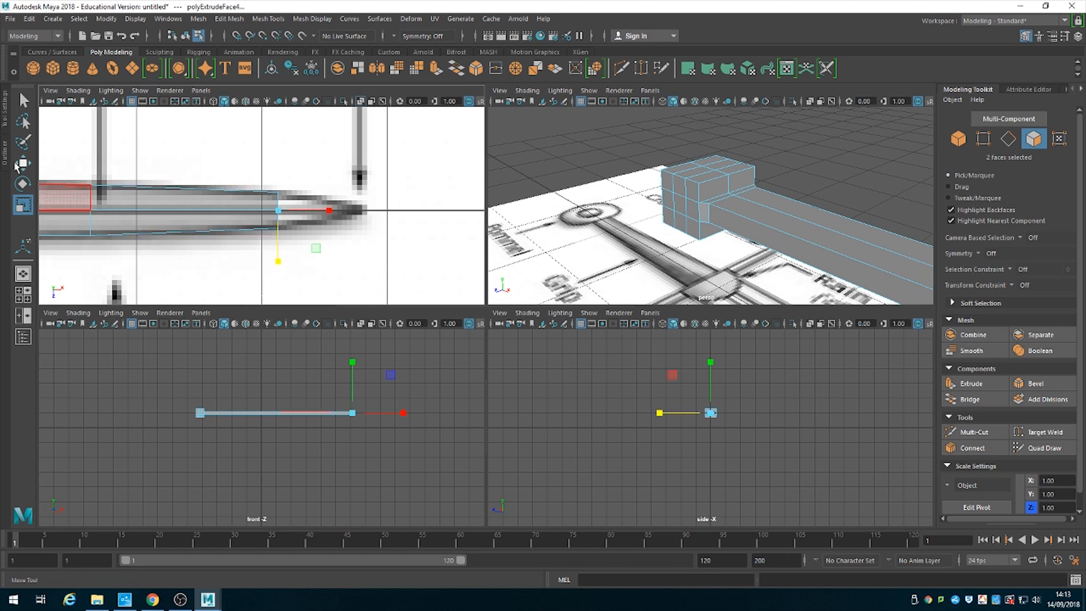
Extrude a final blade section out to the drawn point and scale its end faces to about 0.32 in Z.
left_click(21, 164)
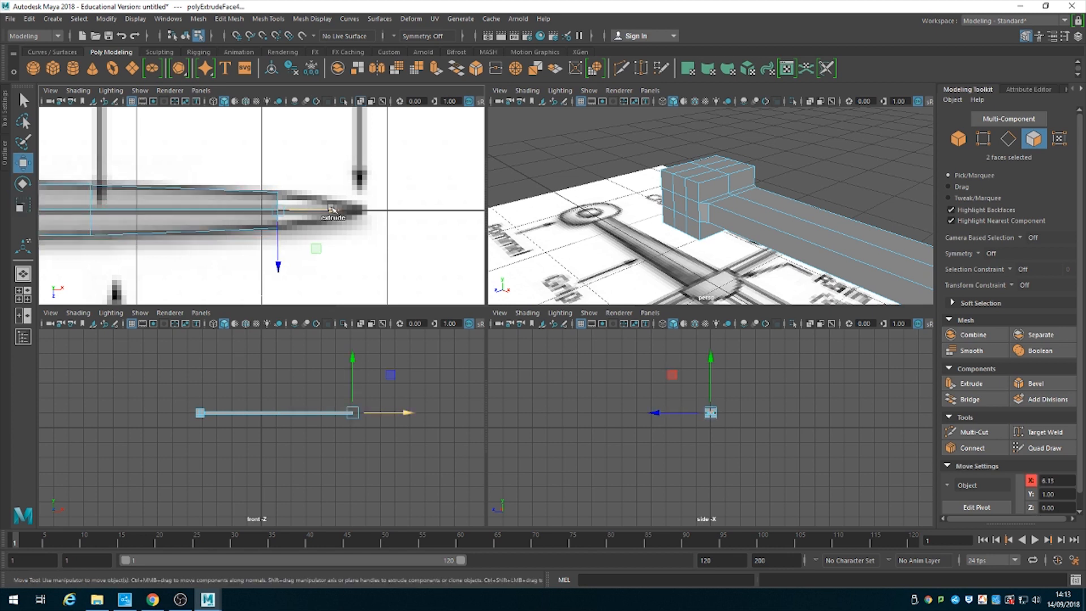
left_click_drag(331, 211, 417, 211)
left_click(22, 205)
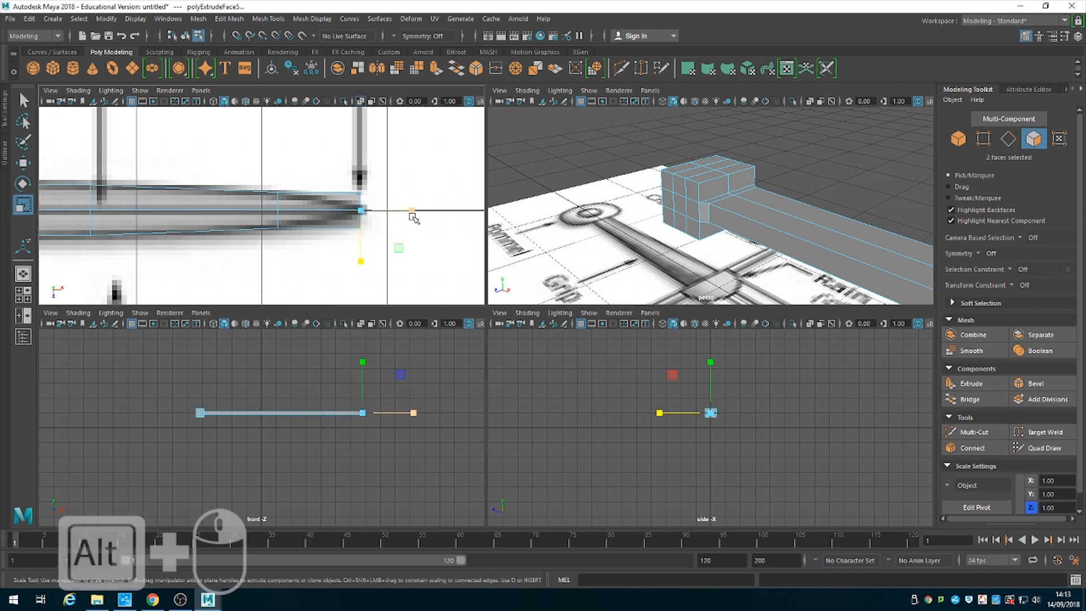
right_click_drag(368, 244, 503, 305, "alt")
middle_click_drag(377, 245, 141, 224, "alt")
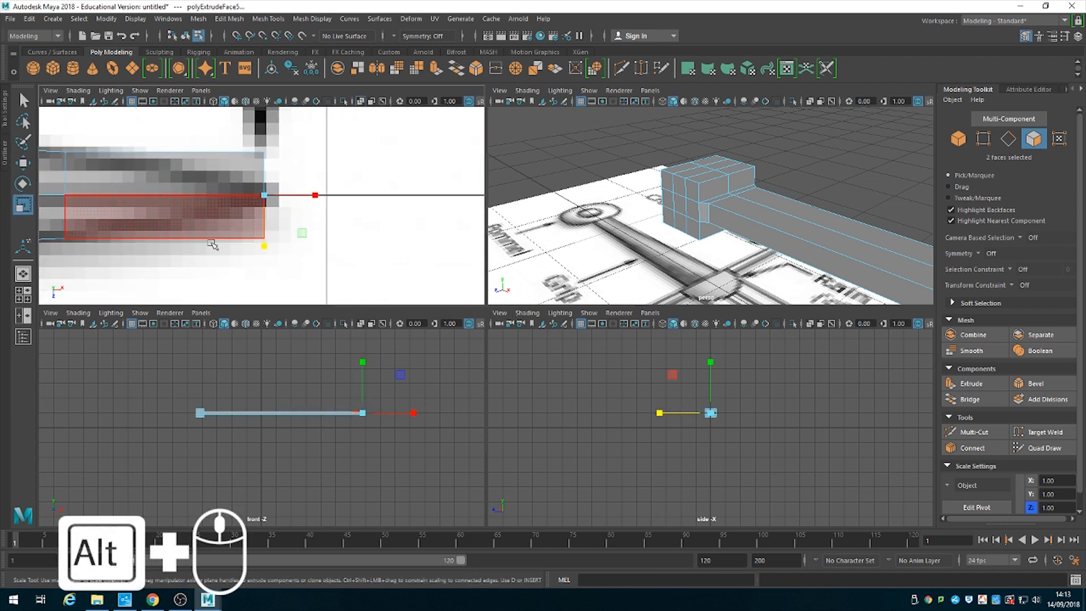
left_click_drag(264, 245, 266, 212)
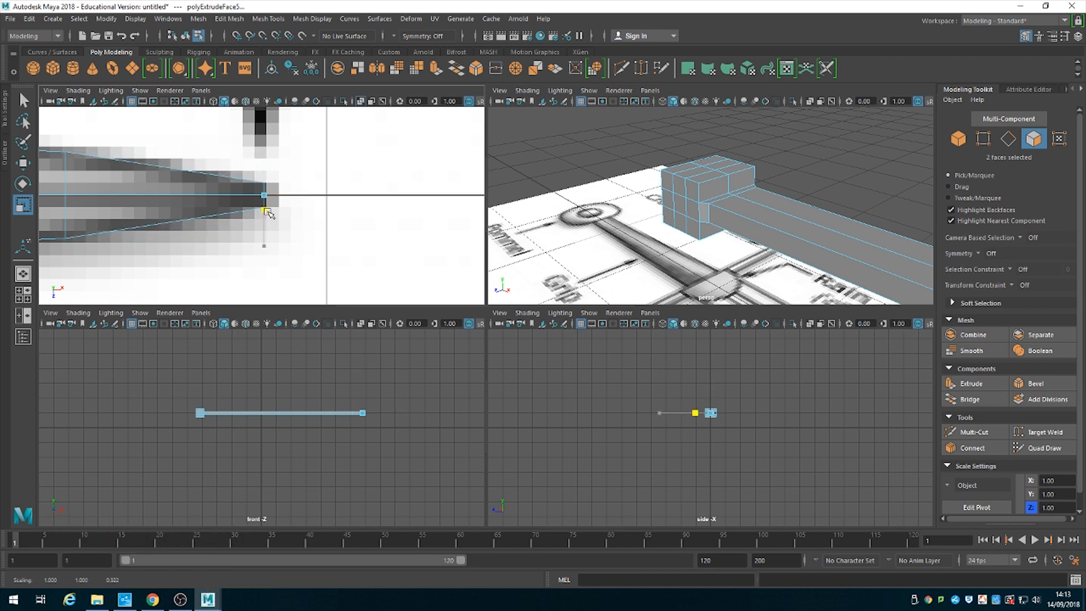
left_click(359, 242)
Check the blade against the reference from above and in perspective, and examine the drawn fuller lines near the rain guard.
mouse_move(213, 213)
right_mouse_down("alt")
mouse_move(170, 213)
mouse_move(217, 214)
right_mouse_up("alt")
middle_click_drag(218, 213, 373, 219, "alt")
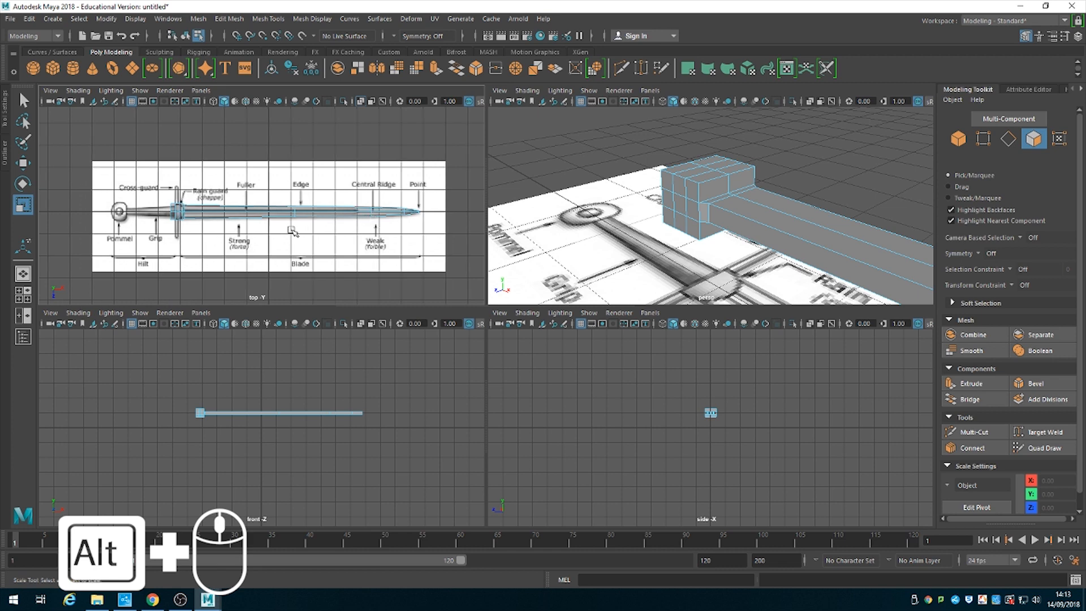
right_click_drag(293, 233, 315, 240, "alt")
left_click_drag(779, 218, 569, 160, "alt")
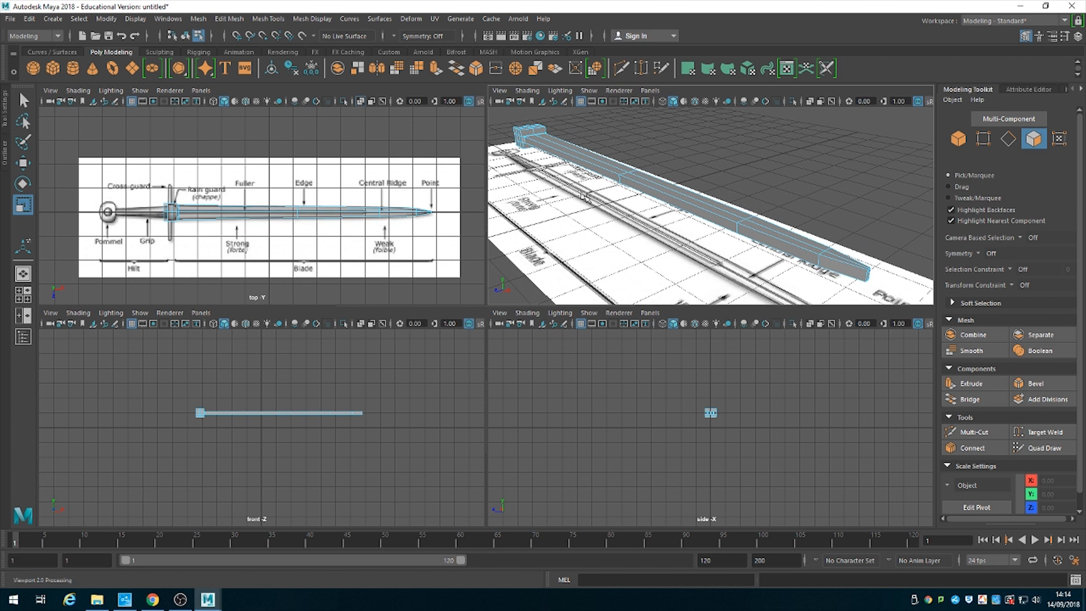
left_click_drag(578, 211, 576, 209, "alt")
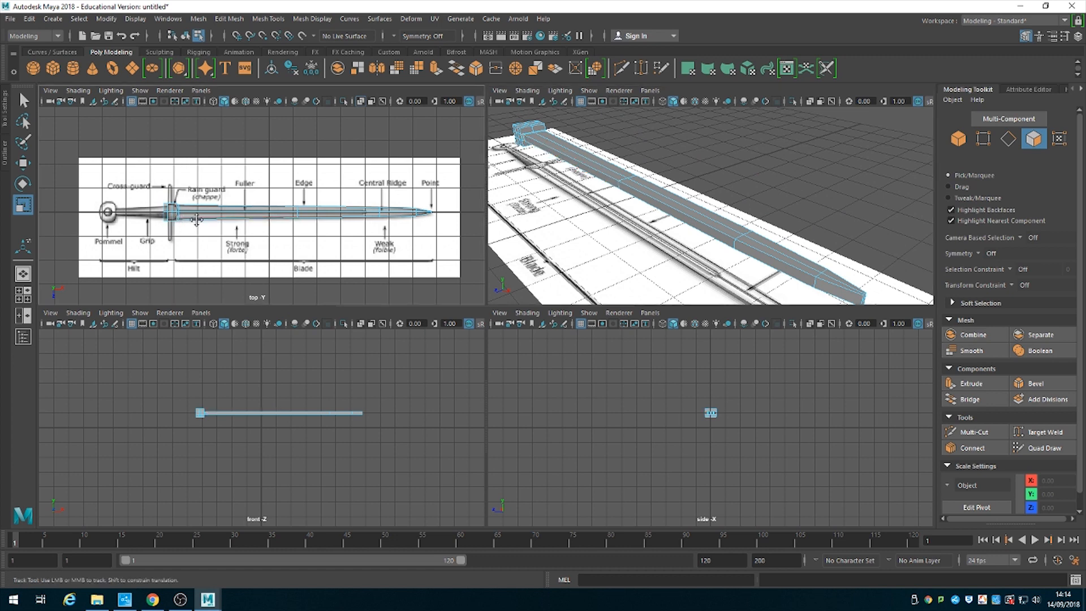
right_click_drag(186, 221, 374, 286, "alt")
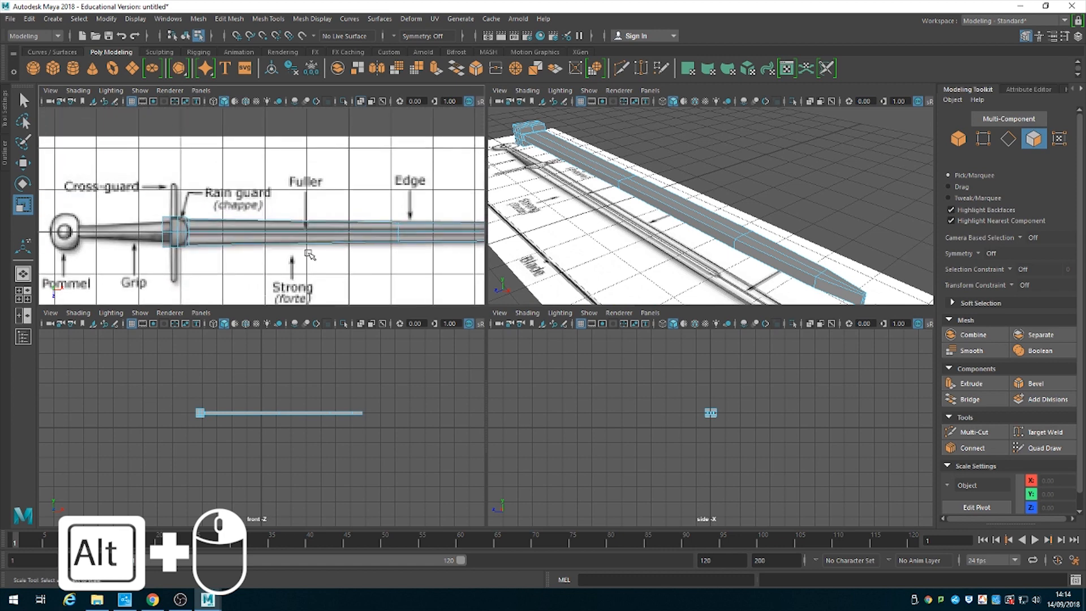
middle_click_drag(289, 249, 235, 247, "alt")
right_click_drag(235, 247, 262, 249, "alt")
key("space")
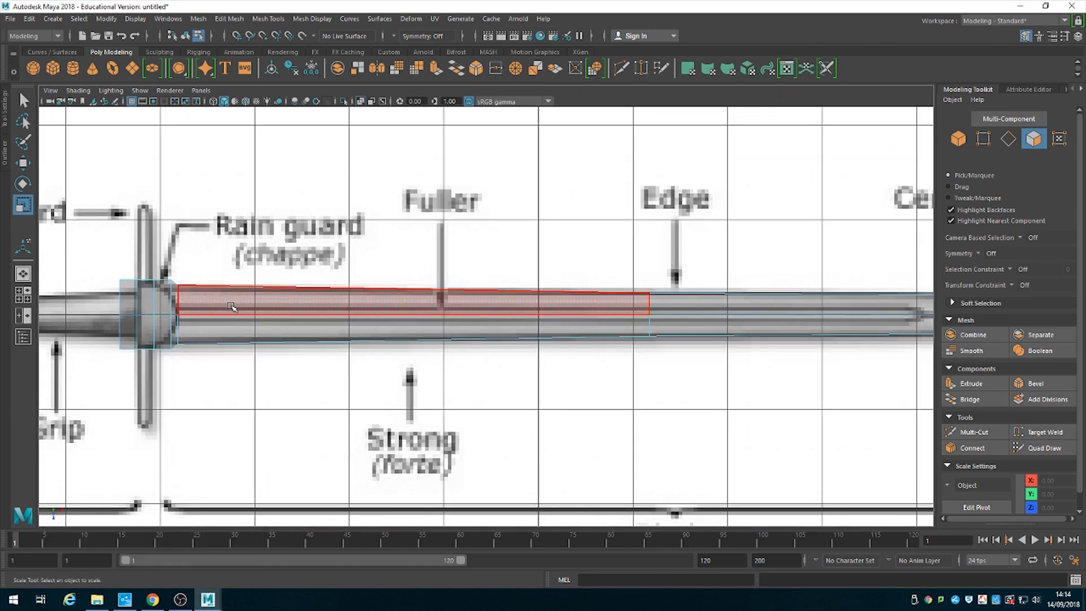
right_click_drag(234, 307, 249, 305, "alt")
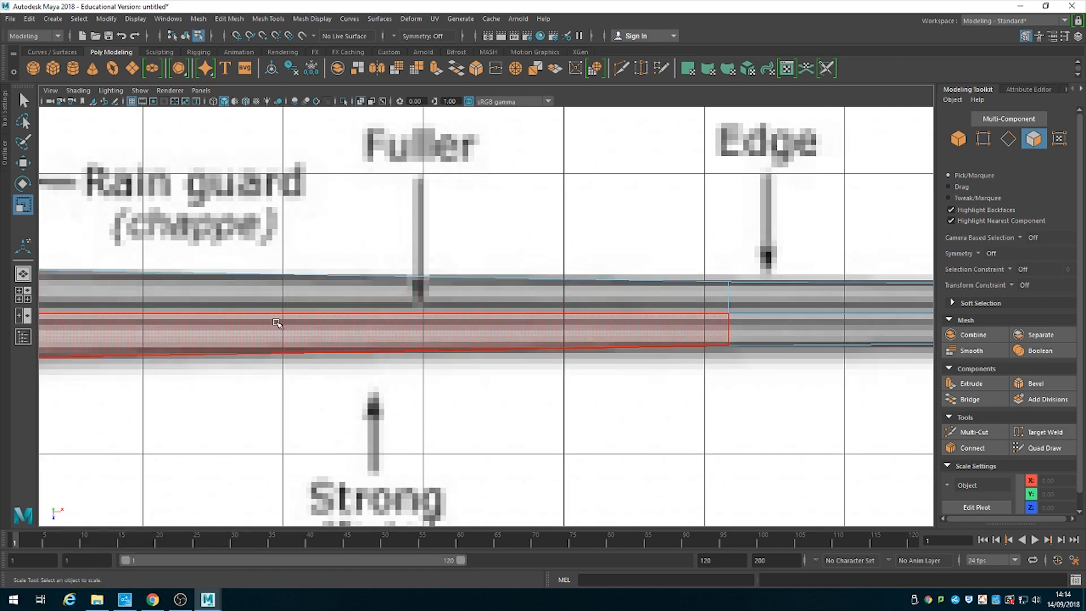
middle_click_drag(276, 323, 501, 311, "alt")
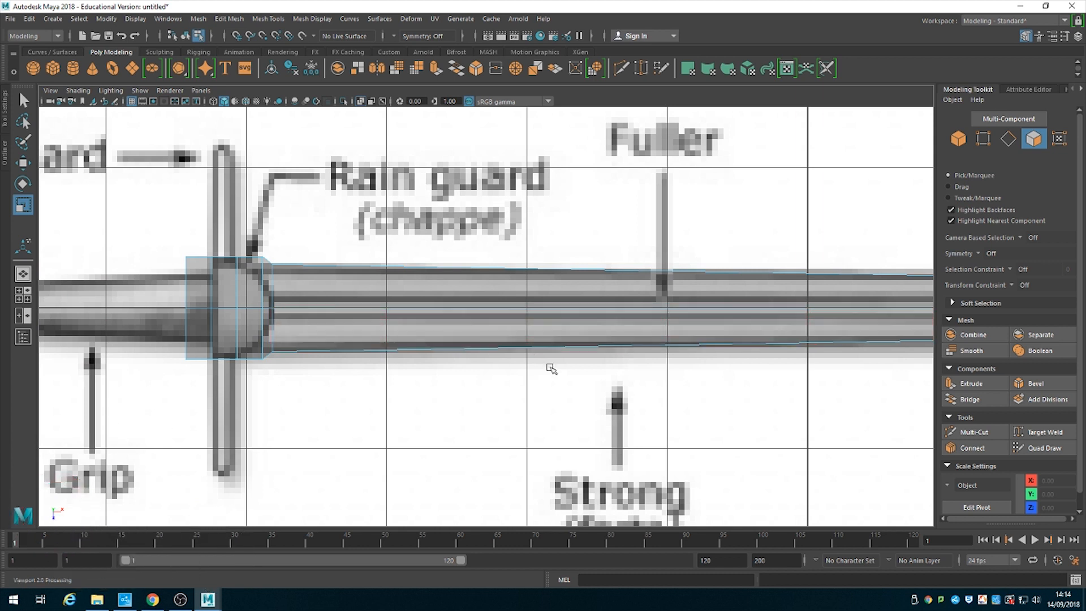
Set symmetry to World Z and insert mirrored edge loops along the blade on the drawn fuller lines.
left_click(978, 254)
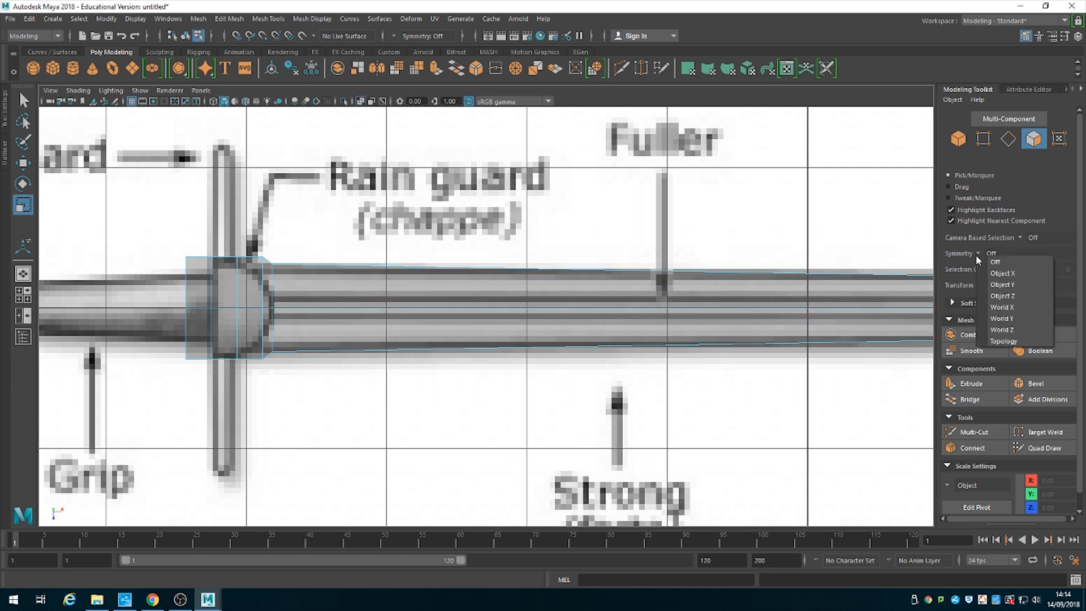
left_click(1006, 331)
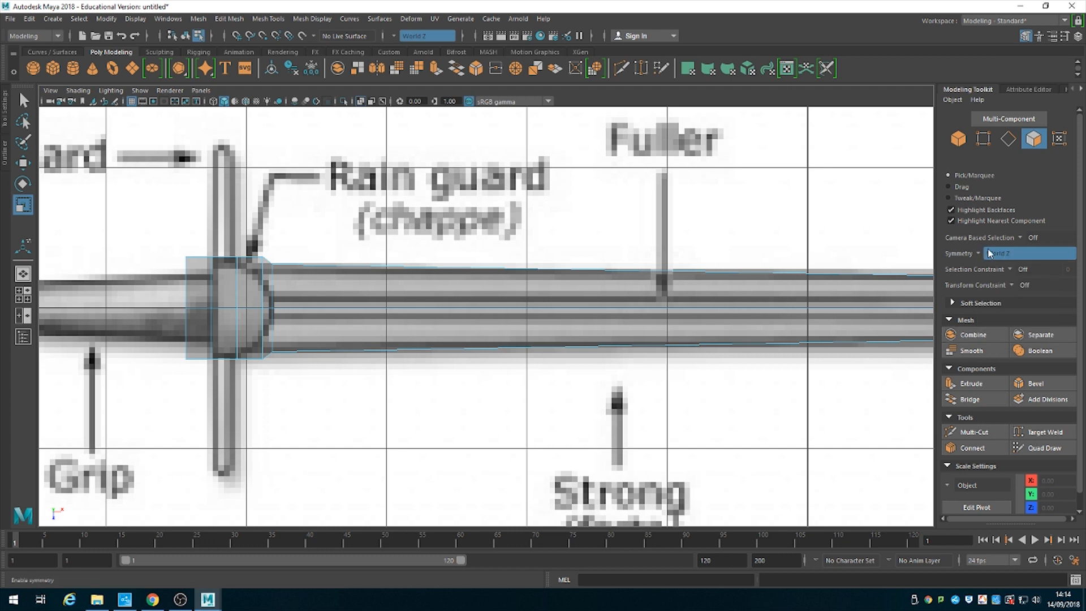
left_click(221, 20)
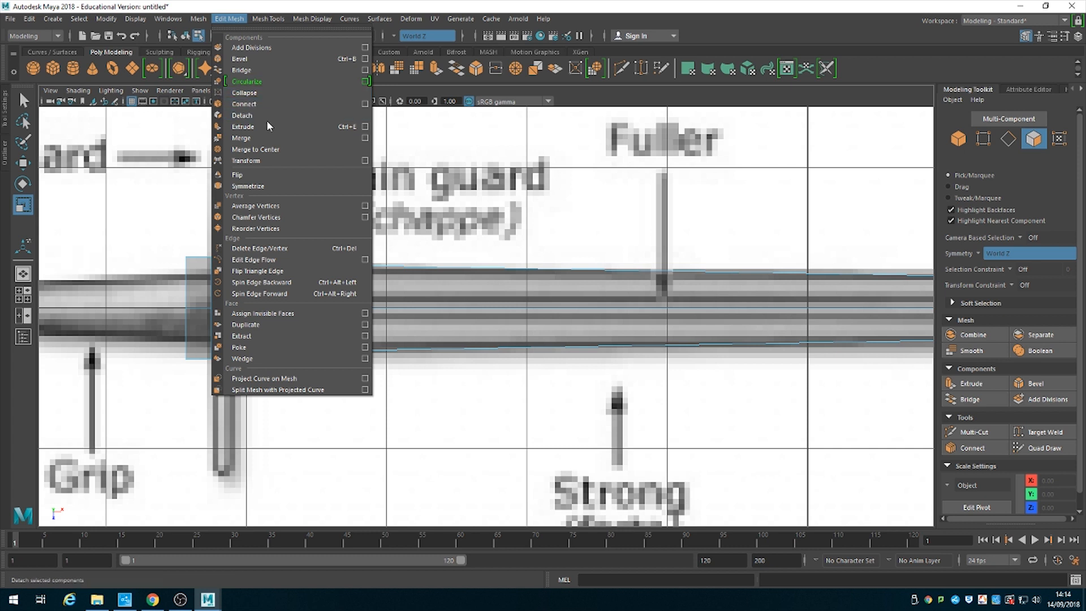
mouse_move(253, 18)
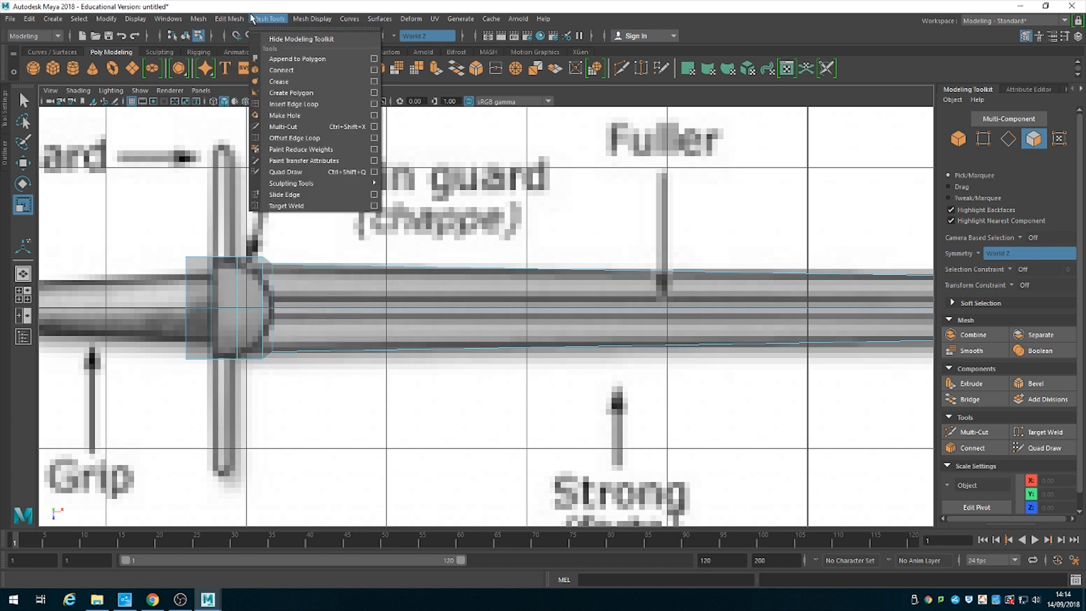
left_click(304, 105)
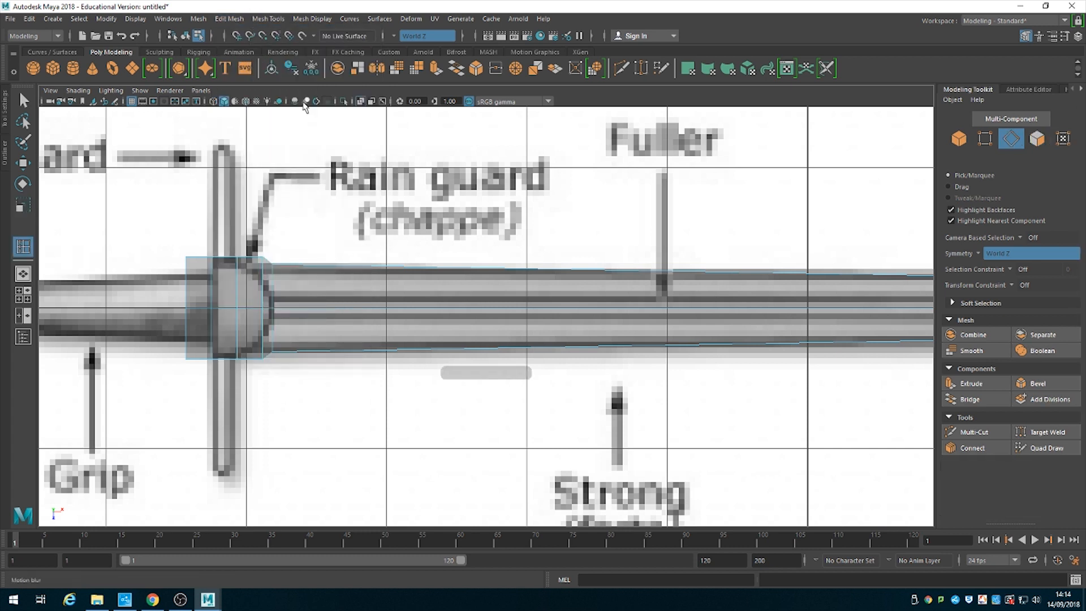
left_click(282, 303)
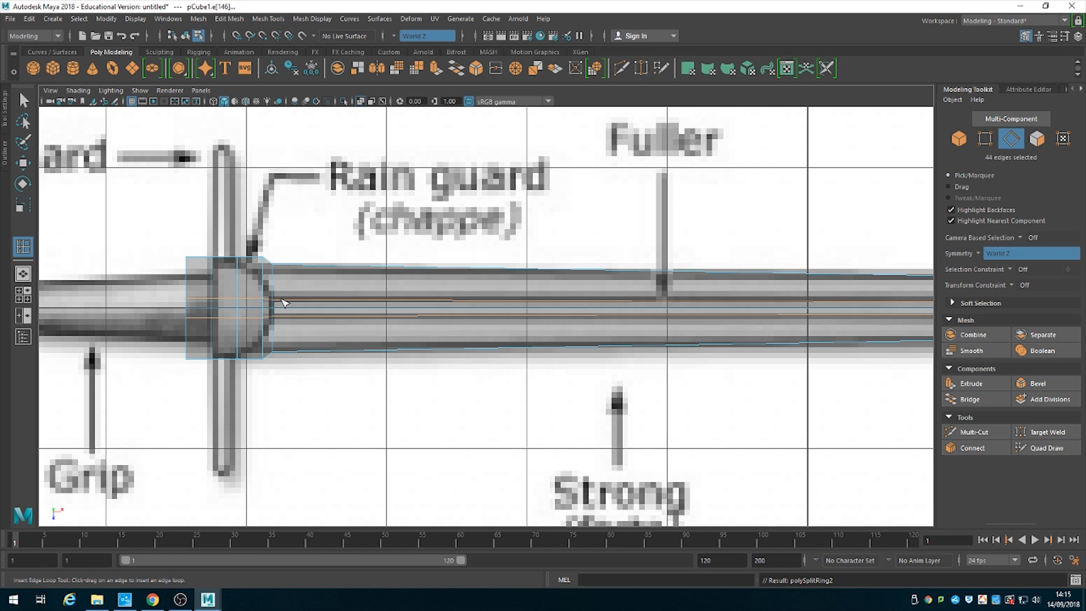
Leave the edge loop tool and examine the new loops along the blade in perspective and from above.
left_click(24, 101)
key("space")
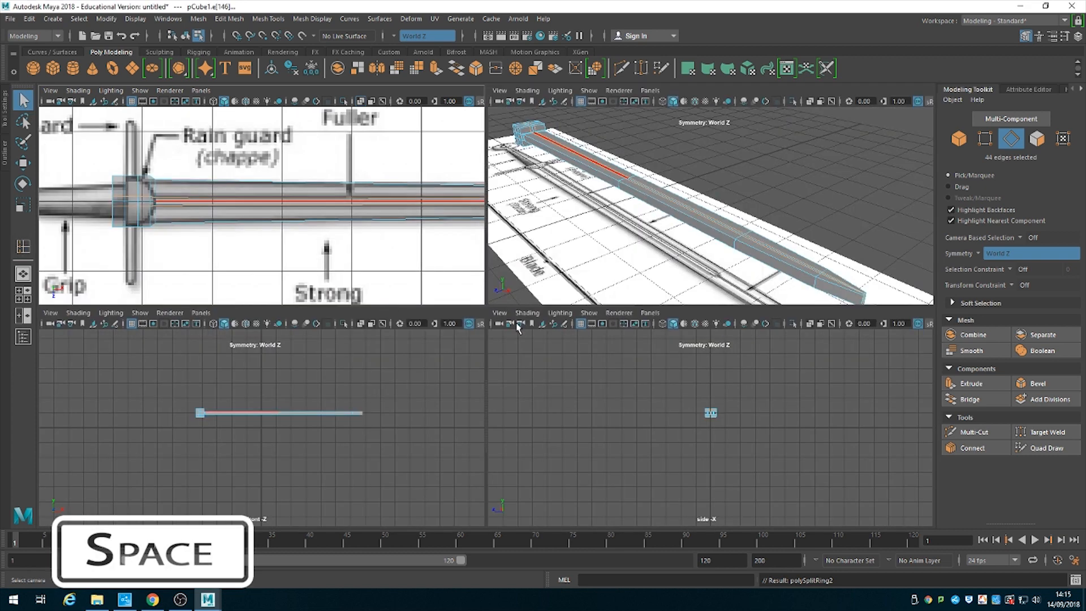
left_click_drag(633, 226, 676, 219, "alt")
middle_click_drag(727, 294, 637, 277, "alt")
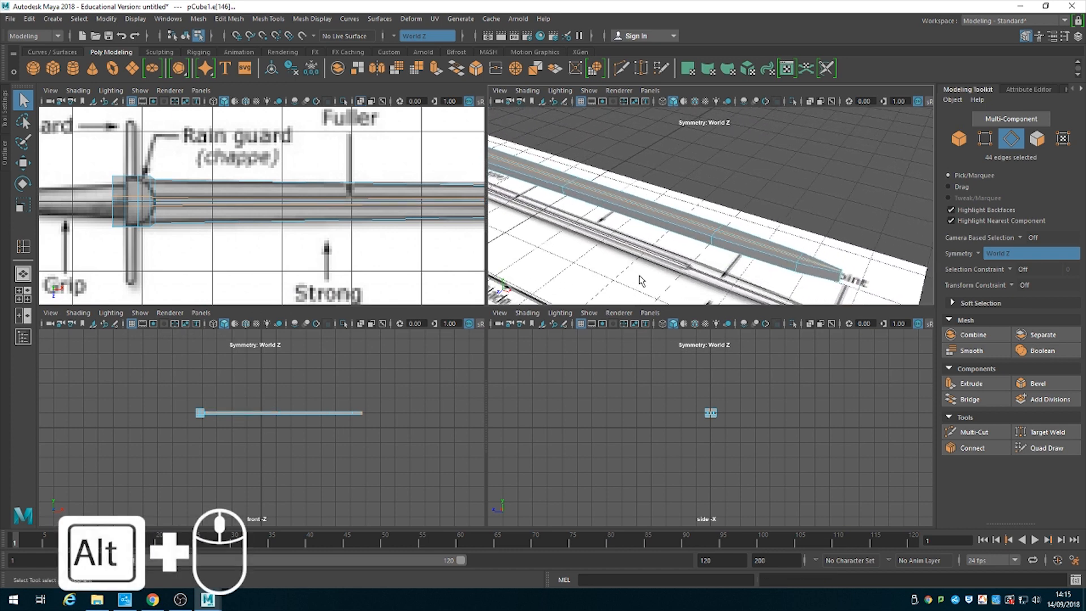
middle_click_drag(641, 281, 729, 274, "alt")
key("space")
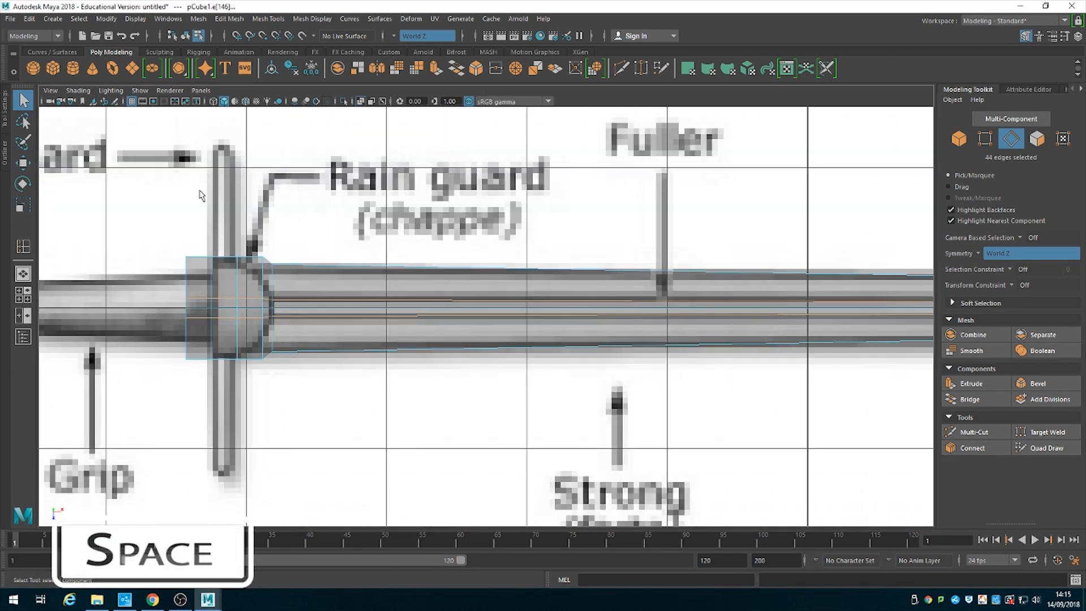
middle_click_drag(430, 303, 393, 303, "alt")
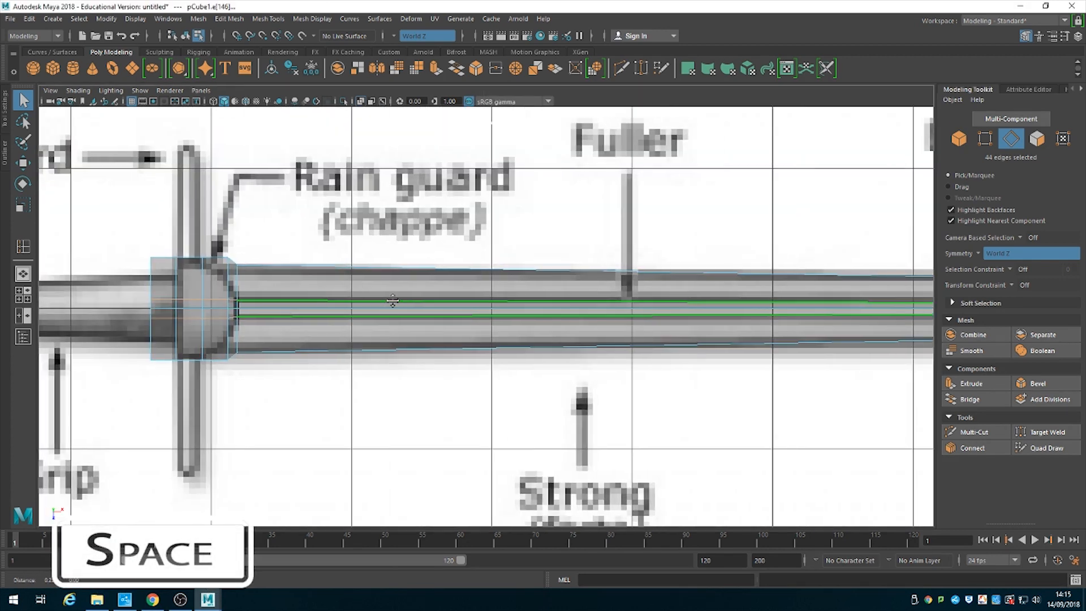
Turn symmetry off and select the blade's centre-line vertices at the guard end and at the first section line, excluding the Central Ridge ones.
left_click(985, 141)
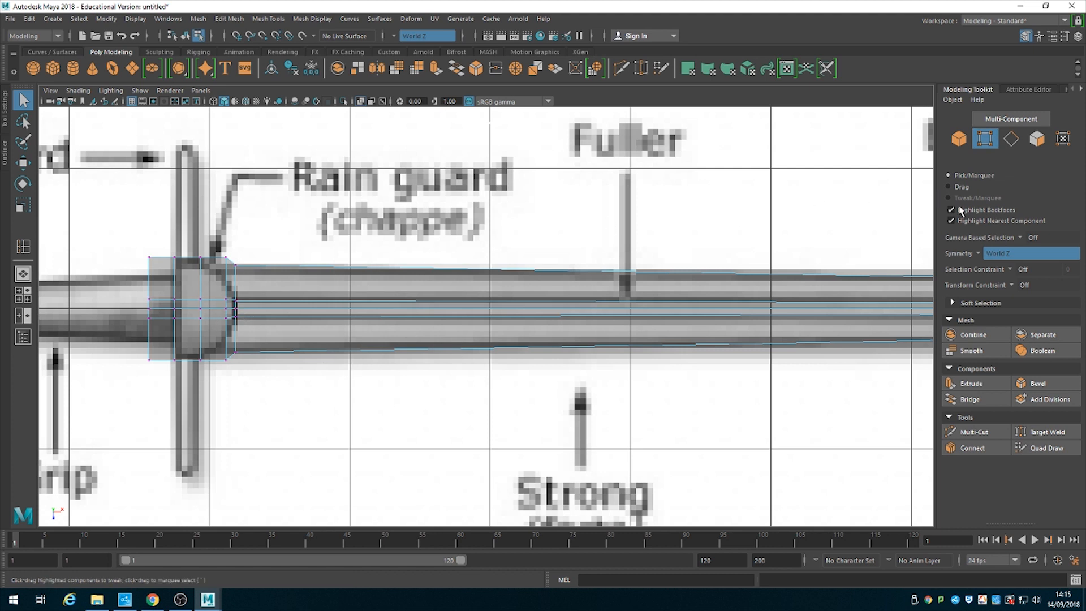
left_click(986, 254)
left_click(993, 257)
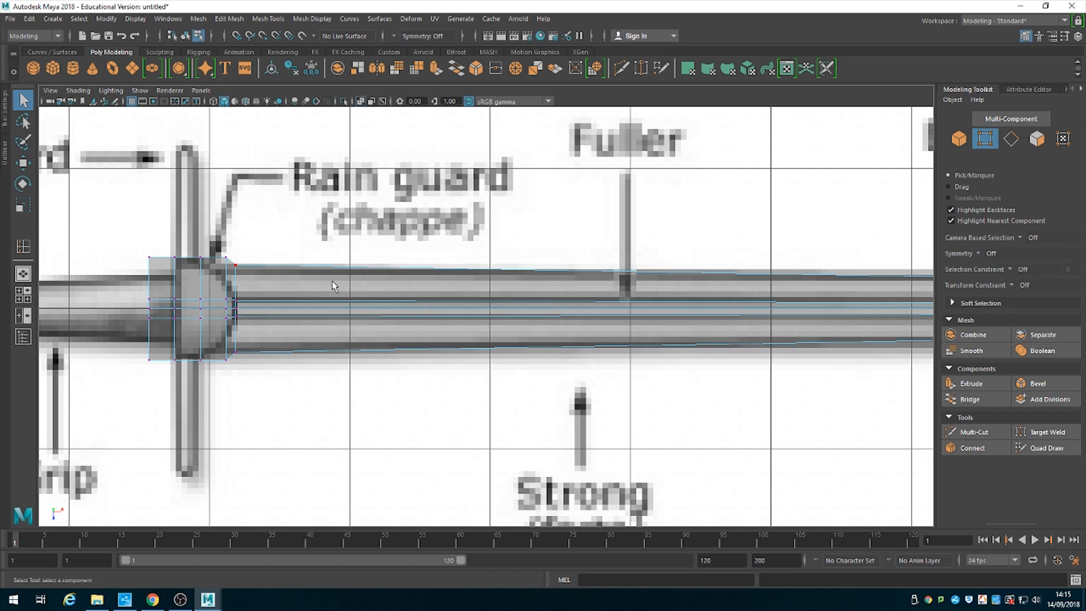
middle_click_drag(243, 314, 296, 321, "alt")
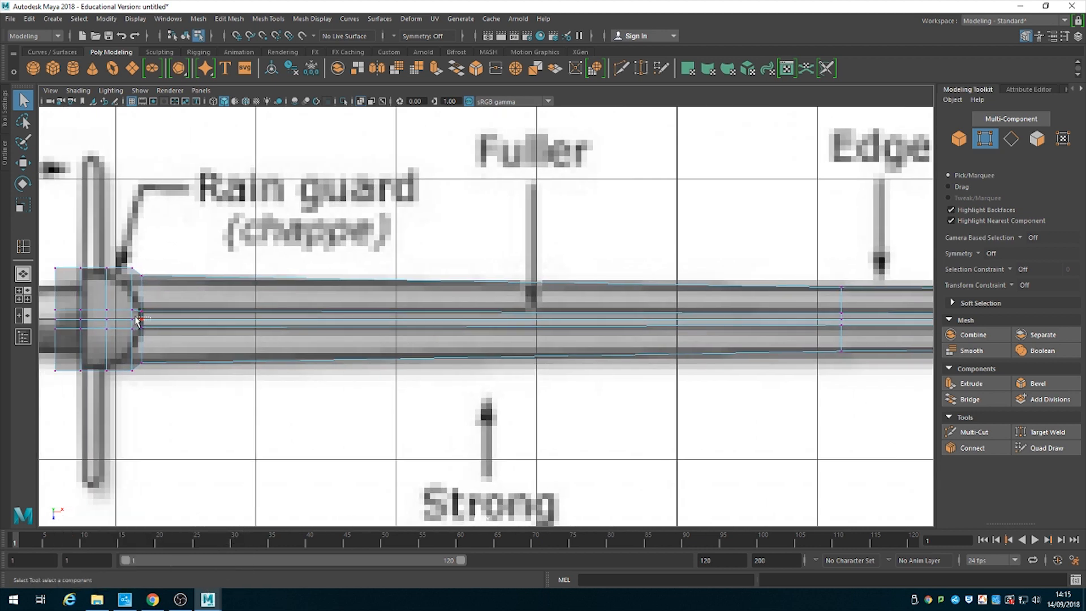
left_click_drag(136, 316, 146, 331)
middle_click_drag(848, 322, 646, 328, "alt")
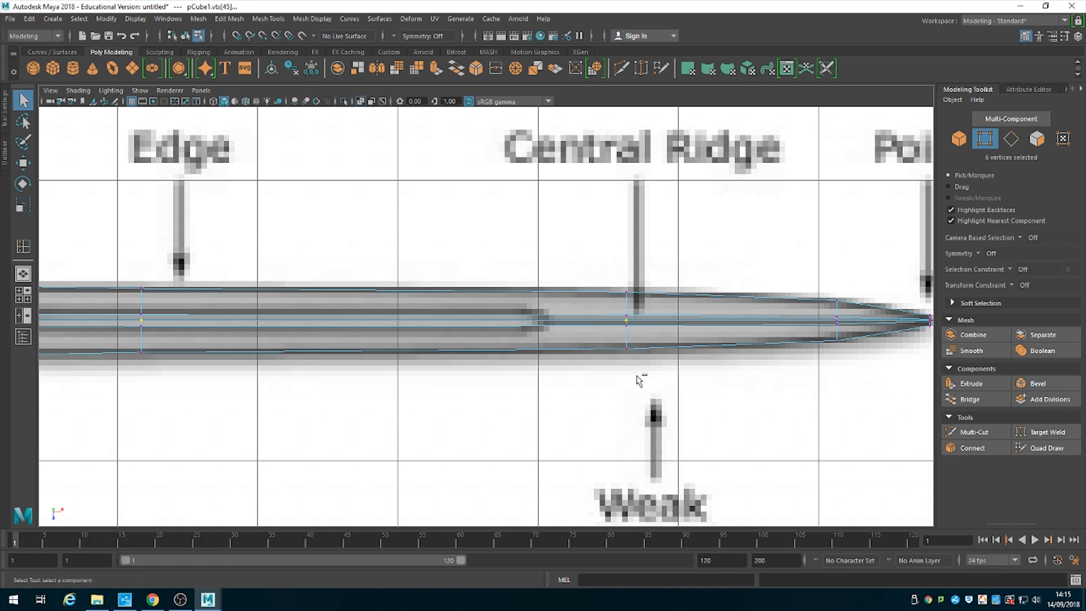
key("ctrl+z")
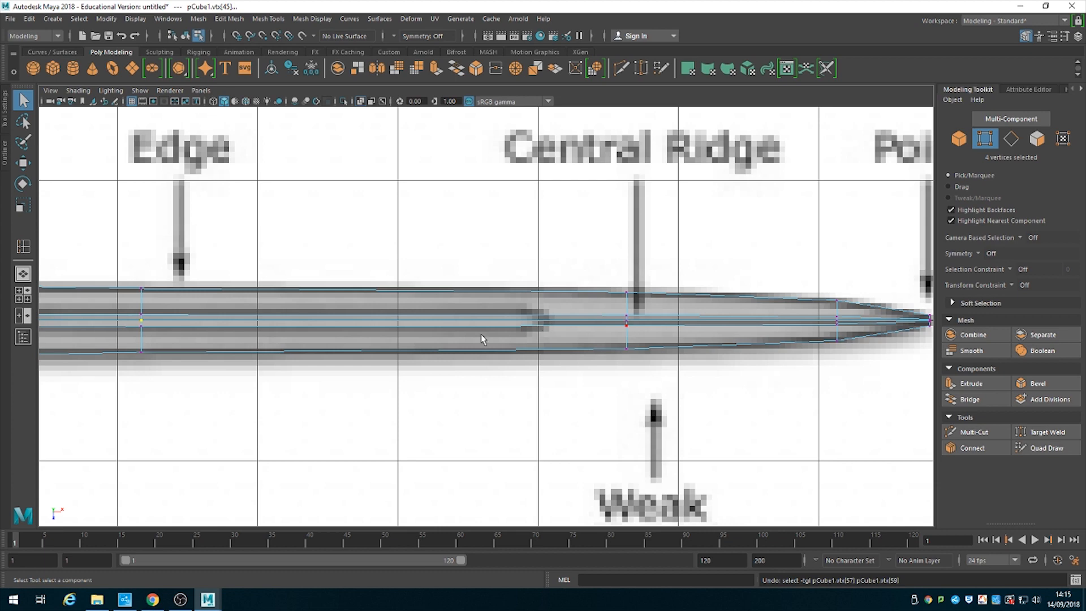
Scale the selected centre-line vertices inward in Y to sink a fuller groove along the blade.
right_click_drag(346, 367, 277, 331, "alt")
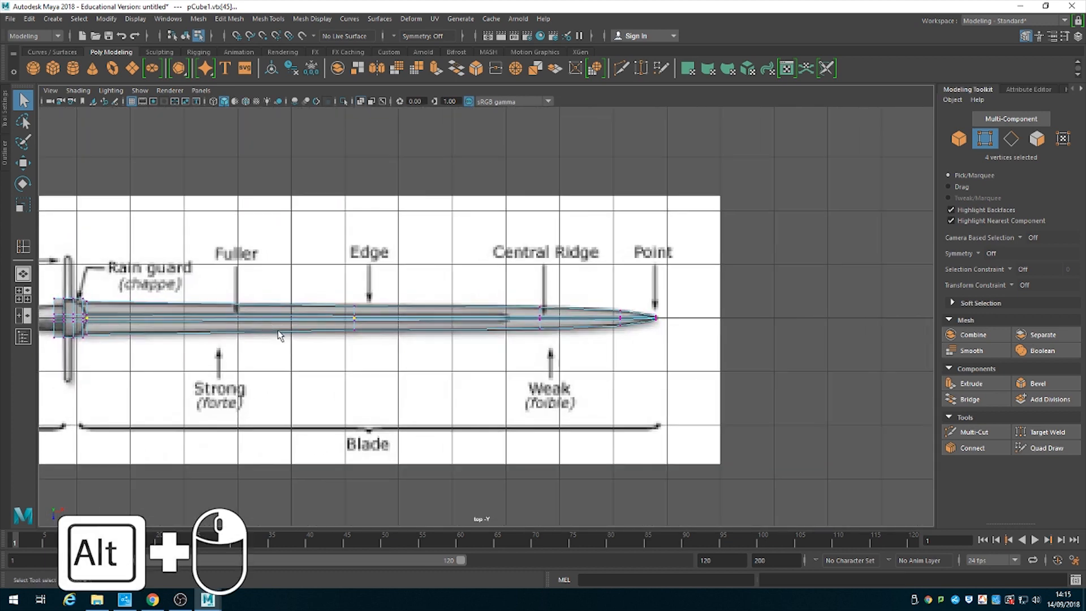
key("space")
left_click_drag(650, 248, 604, 237, "alt")
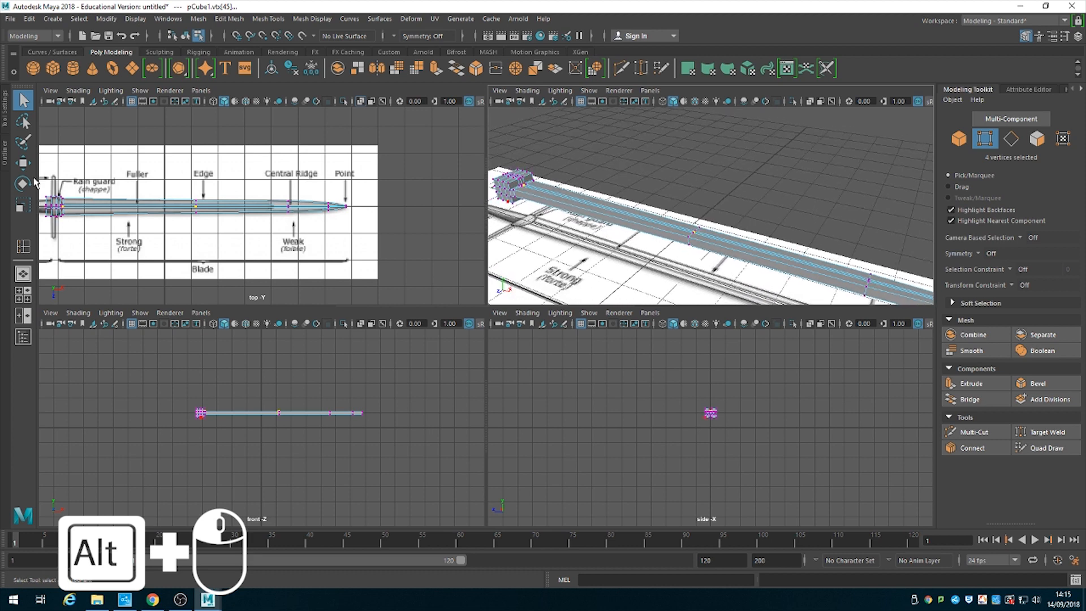
left_click(23, 206)
right_click_drag(704, 271, 696, 267, "alt")
middle_click_drag(696, 267, 809, 209, "alt")
right_click_drag(809, 209, 783, 205, "alt")
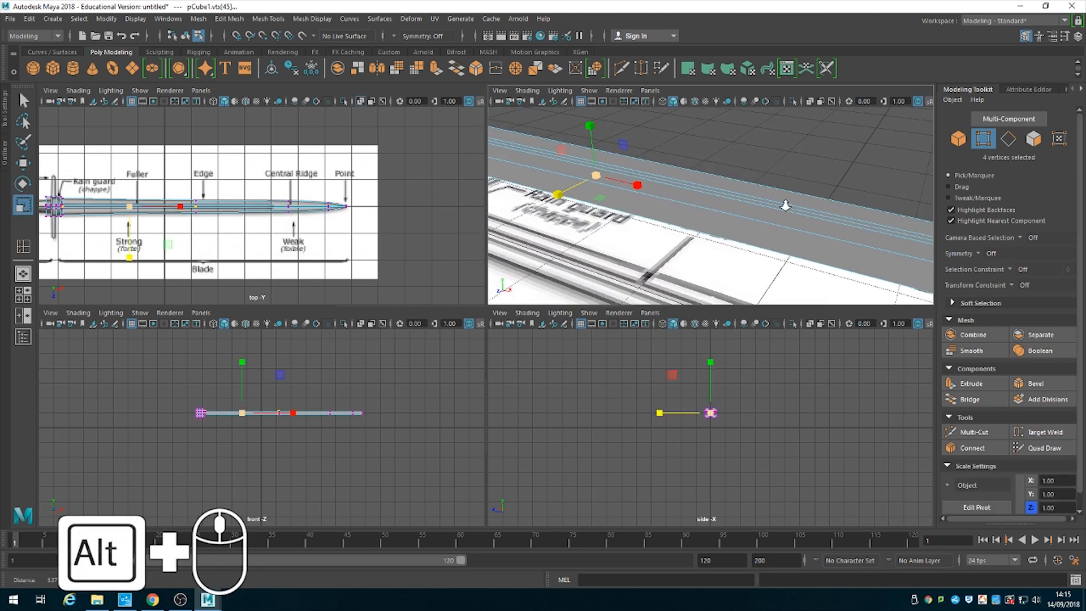
left_click_drag(590, 126, 639, 206)
mouse_move(639, 206)
right_mouse_down("alt")
mouse_move(603, 198)
mouse_move(630, 208)
right_mouse_up("alt")
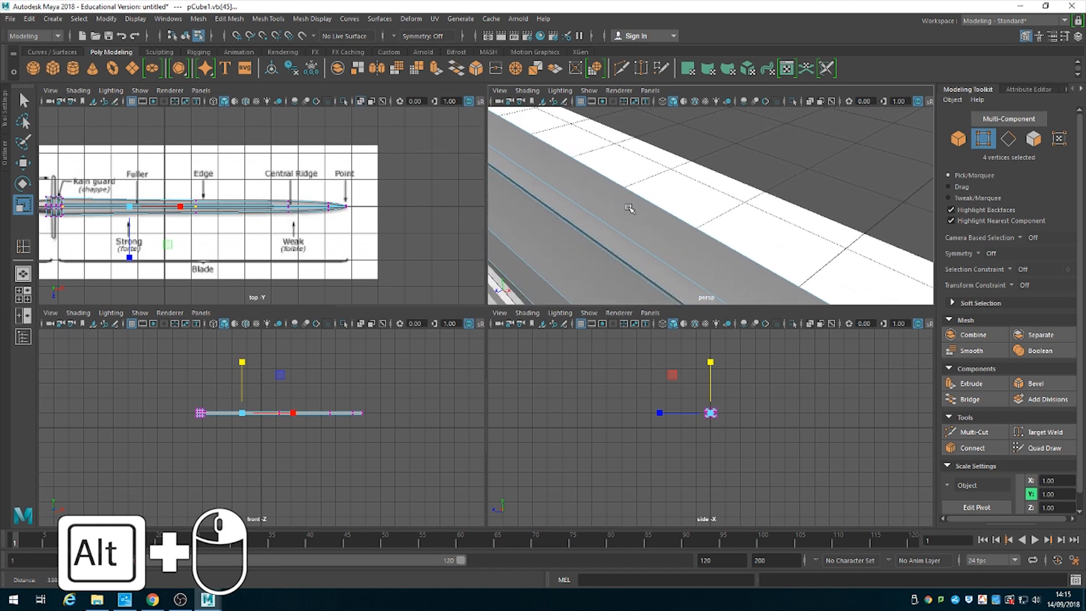
mouse_move(634, 187)
middle_mouse_down()
mouse_move(634, 260)
mouse_move(636, 196)
middle_mouse_up()
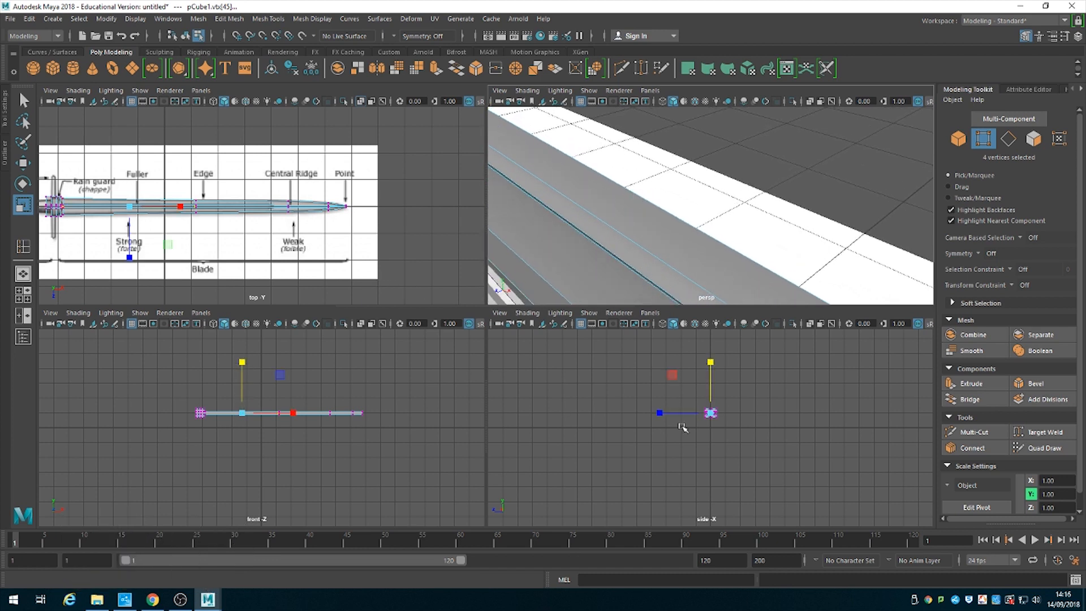
Adjust the fuller groove's depth by scaling its centre vertices in Y from the side view, and check it in perspective.
scroll(711, 416, "up", 10)
middle_click_drag(710, 416, 696, 481, "alt")
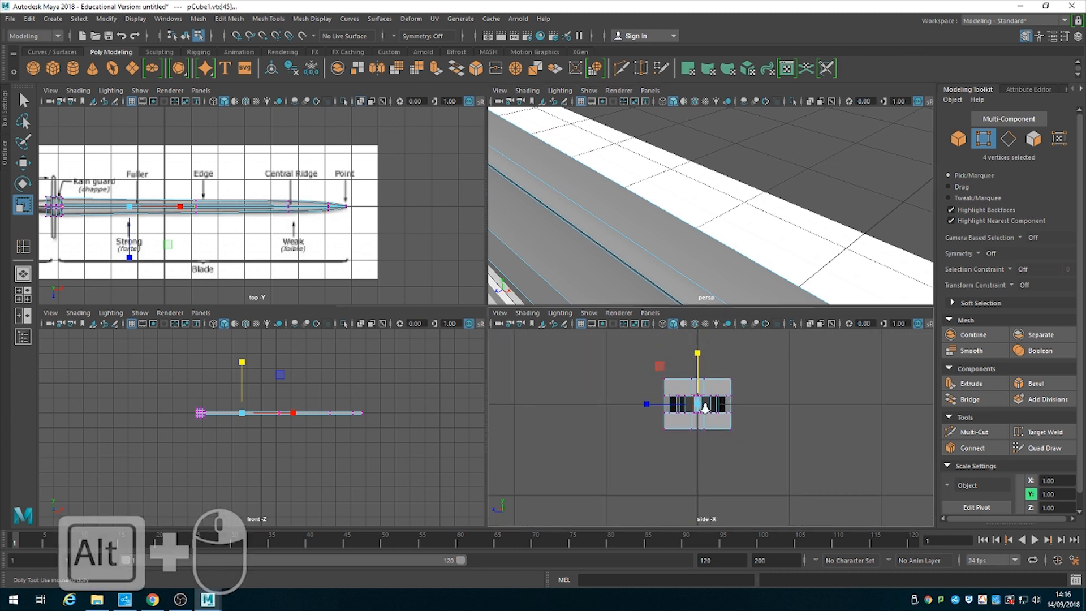
right_click_drag(703, 407, 896, 505, "alt")
middle_click_drag(723, 429, 721, 493, "alt")
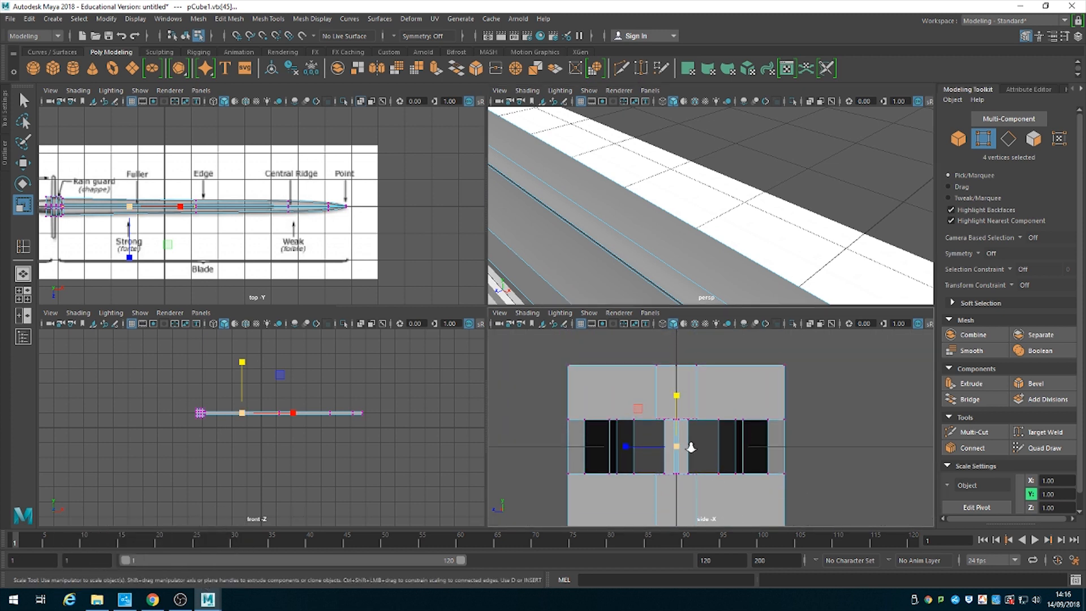
right_click_drag(684, 447, 804, 472, "alt")
middle_click_drag(805, 472, 820, 441, "alt")
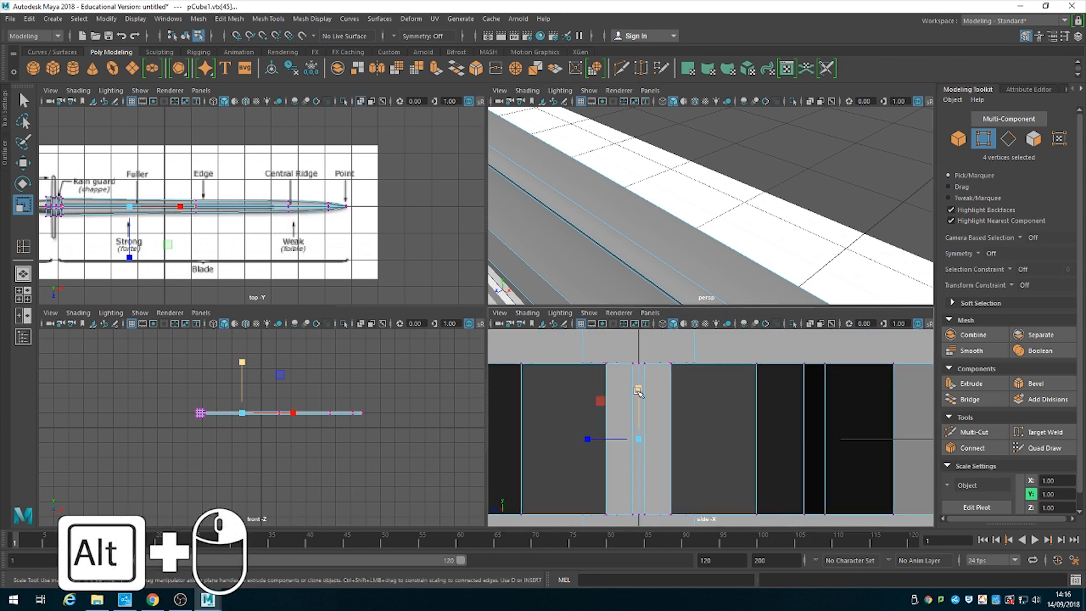
left_click_drag(638, 390, 642, 431)
left_click_drag(642, 471, 648, 391)
left_click_drag(729, 257, 663, 223, "alt")
right_click_drag(663, 224, 586, 207, "alt")
middle_click_drag(636, 220, 555, 185, "alt")
left_click_drag(556, 185, 635, 201, "alt")
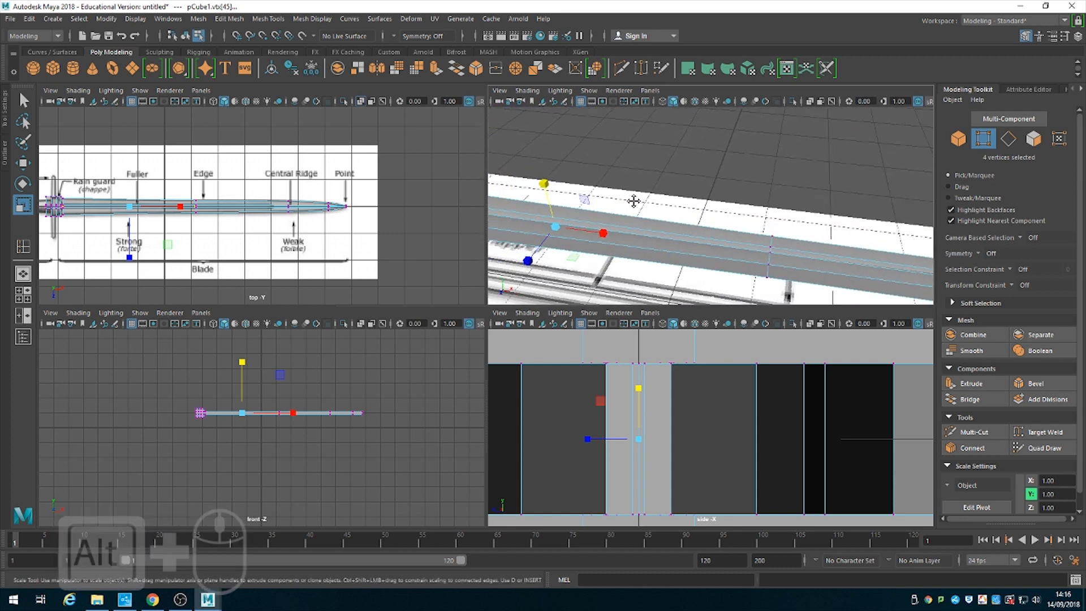
Select the blade's outer-edge vertices on both sides at the guard end and at the first section line.
middle_click_drag(635, 201, 693, 187, "alt")
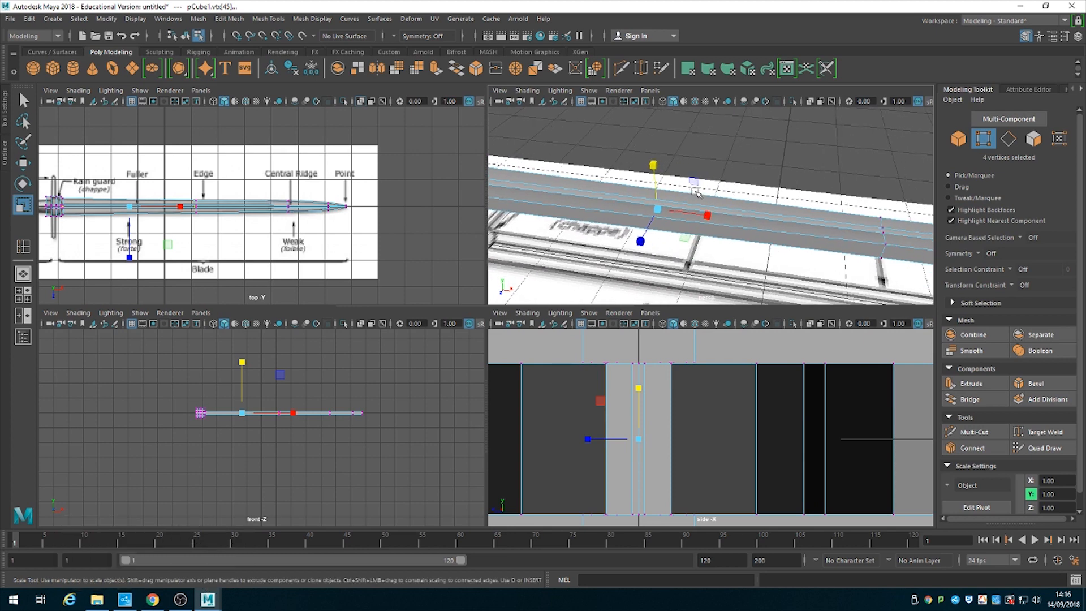
mouse_move(719, 433)
right_mouse_down("alt")
mouse_move(696, 408)
mouse_move(717, 415)
right_mouse_up("alt")
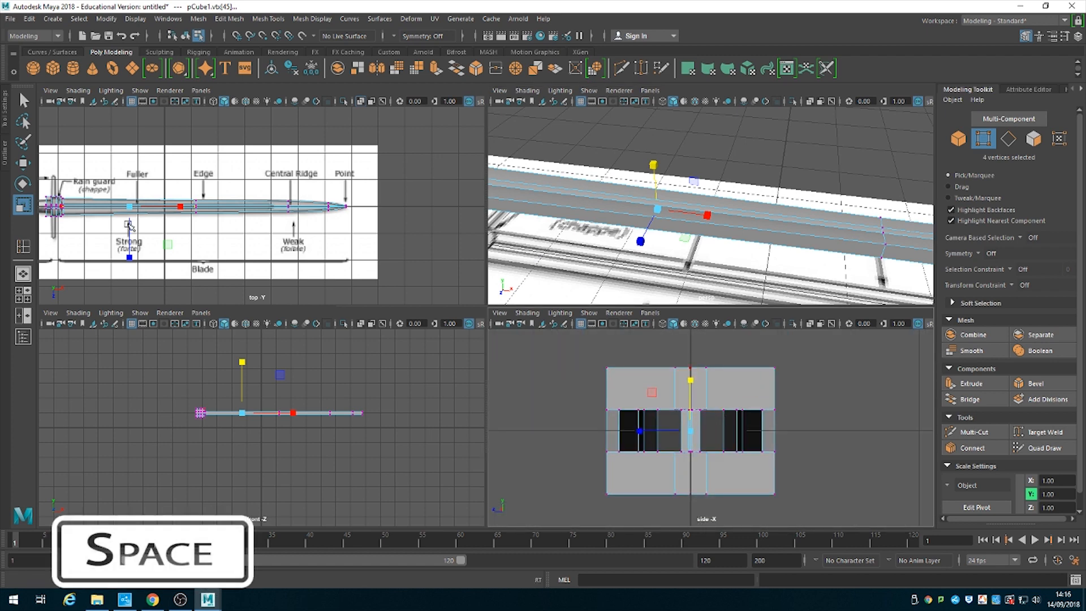
key("space")
middle_click_drag(109, 304, 336, 248, "alt")
right_click_drag(336, 249, 369, 349, "alt")
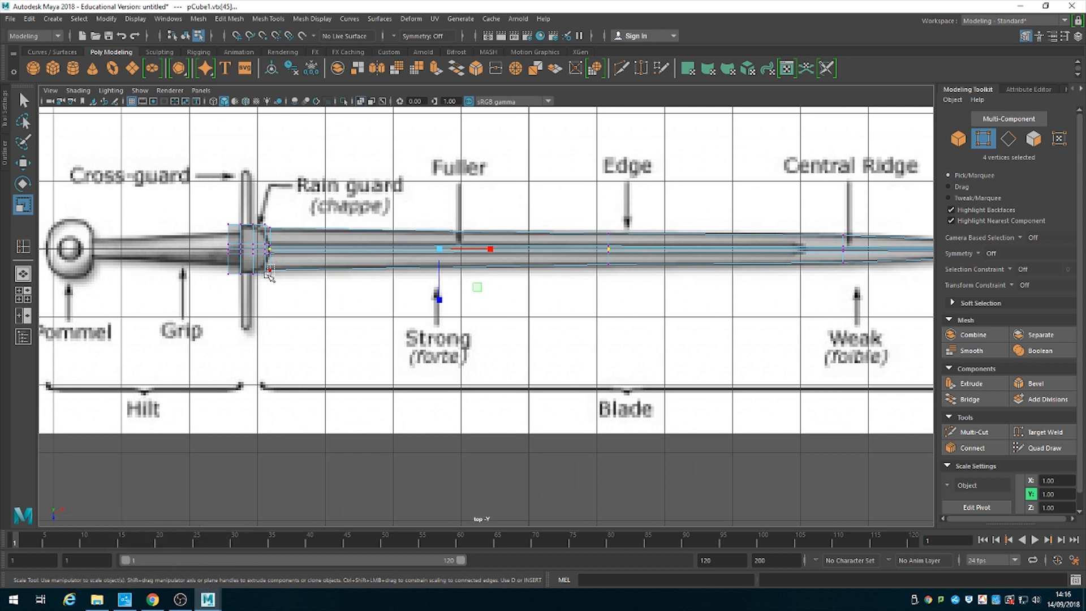
left_click_drag(266, 272, 282, 265)
left_click_drag(266, 223, 272, 231, "shift")
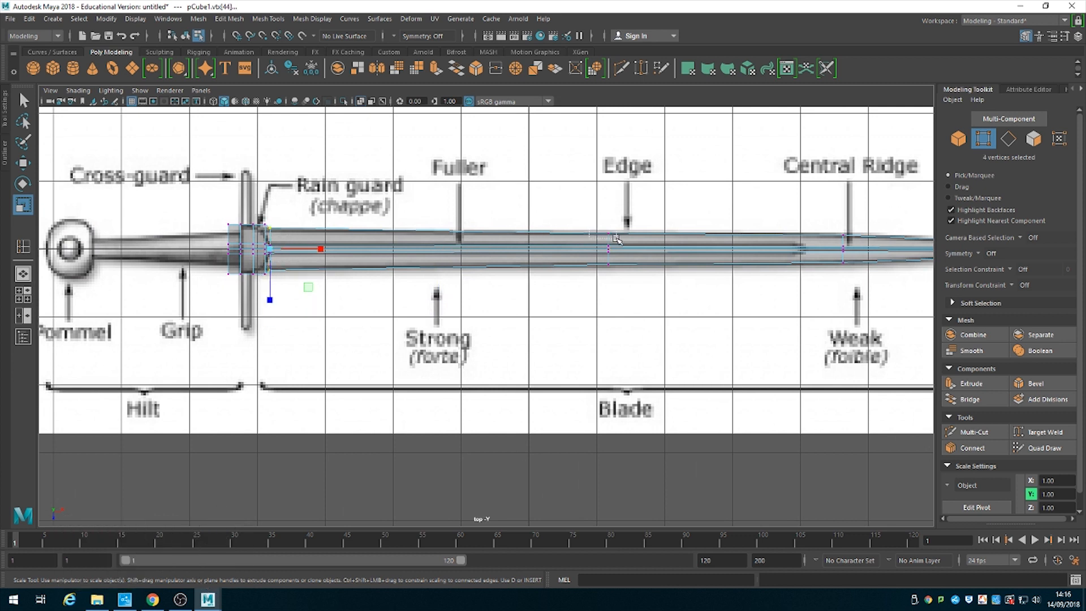
left_click_drag(589, 227, 616, 238, "shift")
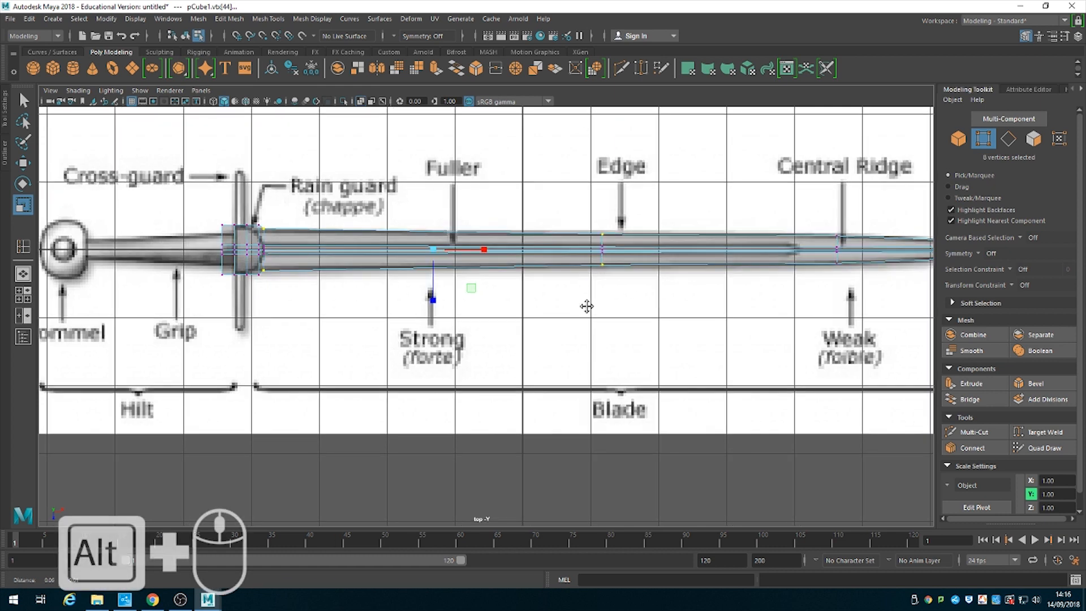
Add the outer-edge vertices at the Central Ridge section, the last section line and the point to the selection.
middle_click_drag(586, 307, 330, 305, "alt")
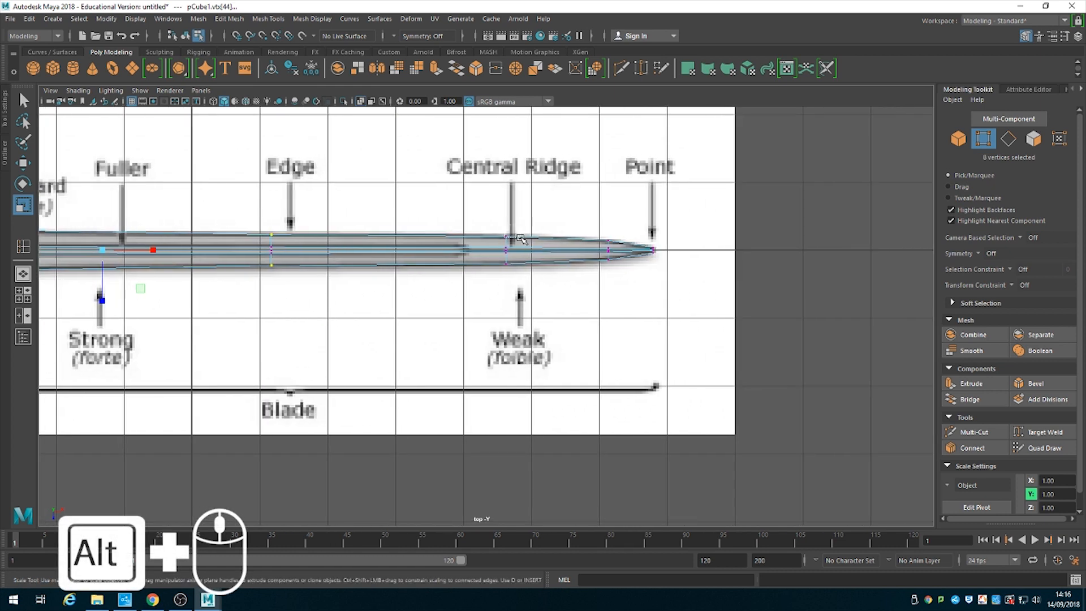
left_click_drag(519, 238, 526, 241, "shift")
left_click_drag(626, 245, 657, 264, "shift")
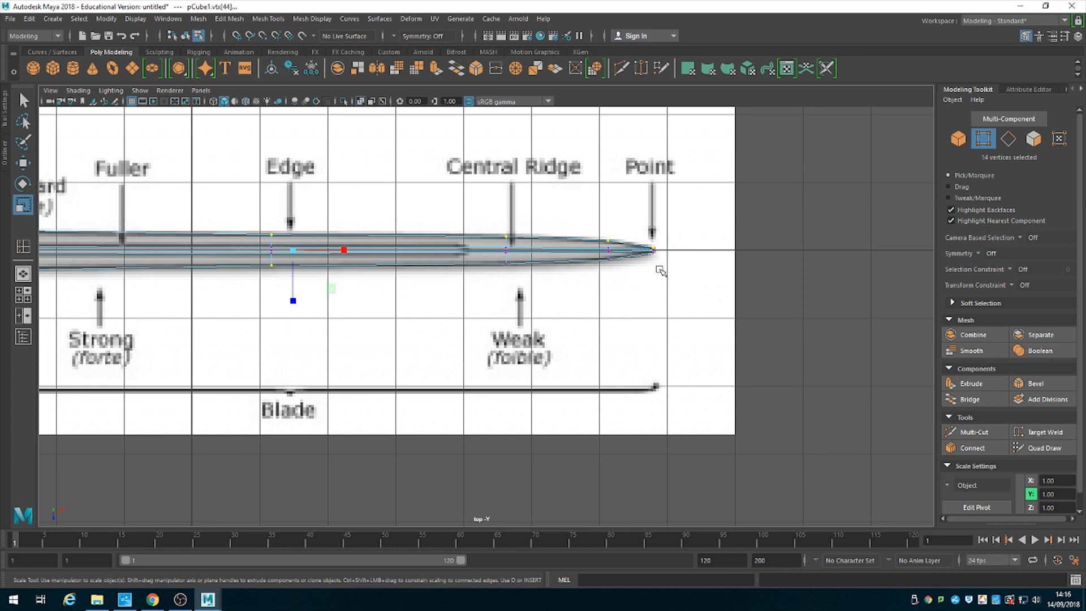
right_click_drag(660, 271, 686, 322, "alt")
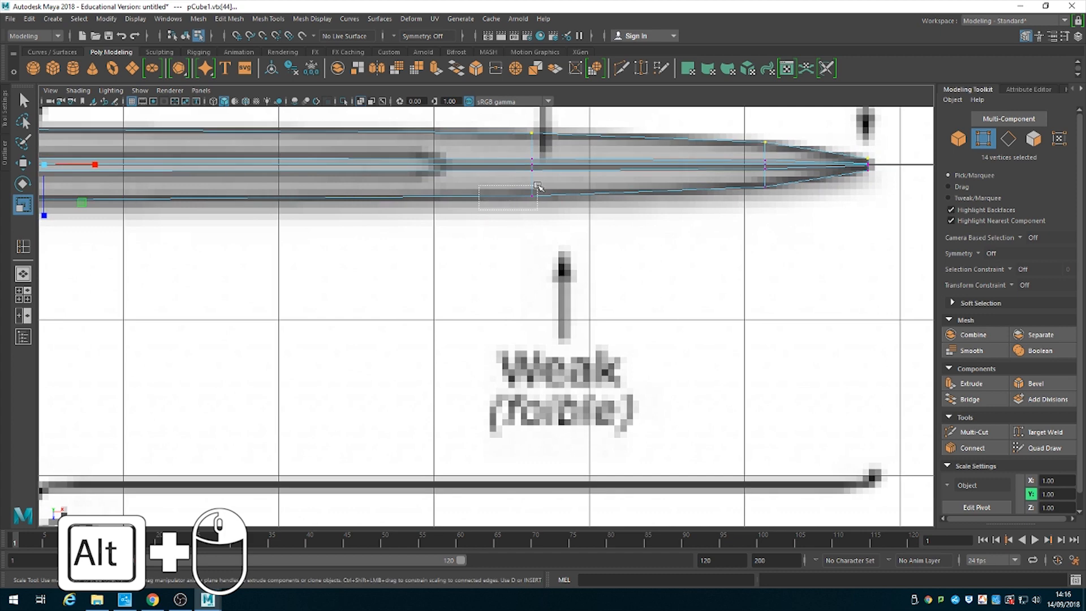
right_click_drag(394, 267, 499, 362, "alt")
middle_click_drag(554, 312, 57, 442, "alt")
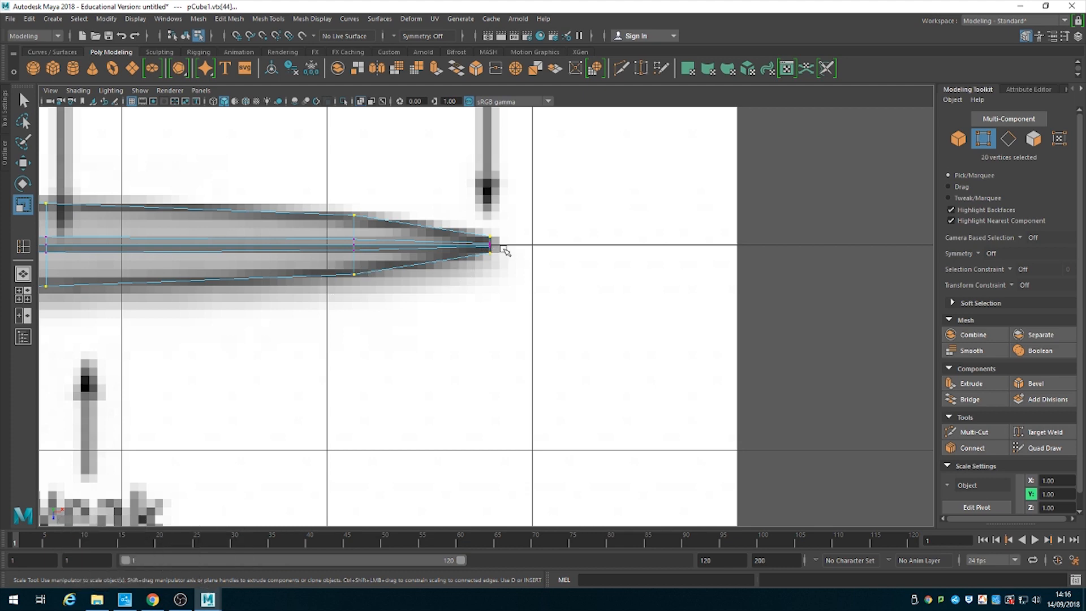
Scale the selected outer-edge vertices inward in Y from the side view to thin the blade's cutting edges.
right_click_drag(539, 328, 373, 264, "alt")
key("space")
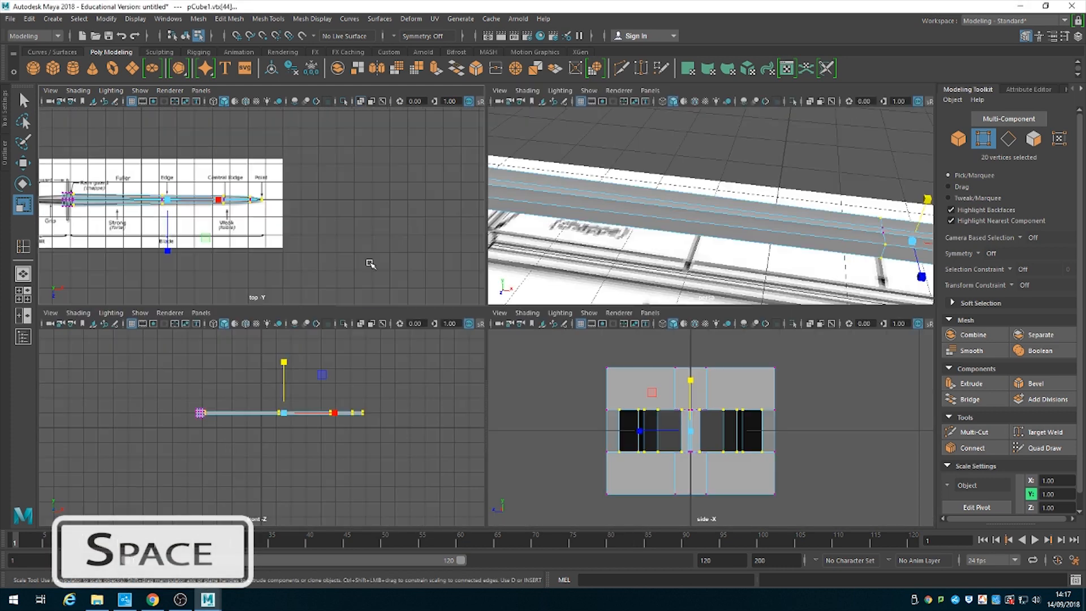
middle_click_drag(199, 212, 336, 213, "alt")
right_click_drag(336, 220, 376, 256, "alt")
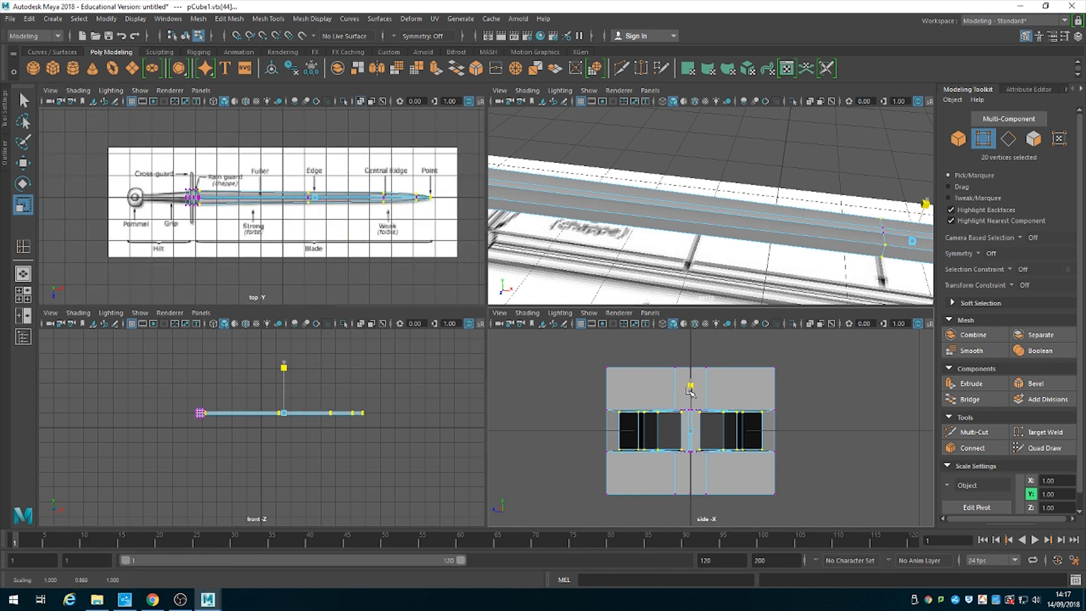
left_click_drag(693, 385, 696, 427)
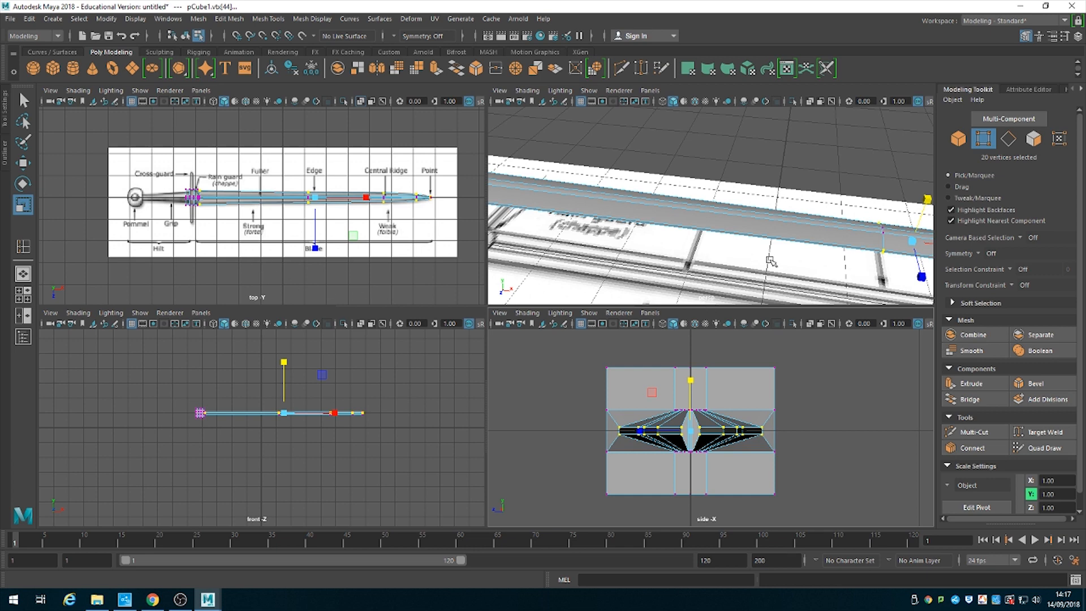
right_click_drag(724, 271, 654, 228, "alt")
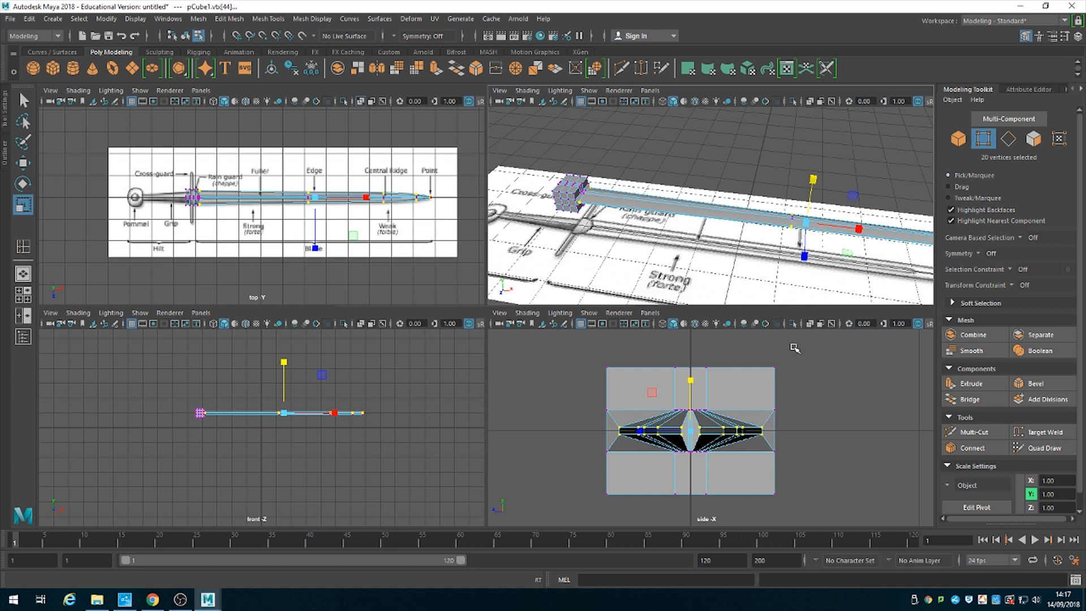
Select the guard block's four sets of corner vertices in the side view and scale them inward in Z and Y to round the block.
right_click_drag(559, 151, 659, 230, "alt")
middle_click_drag(659, 231, 896, 242, "alt")
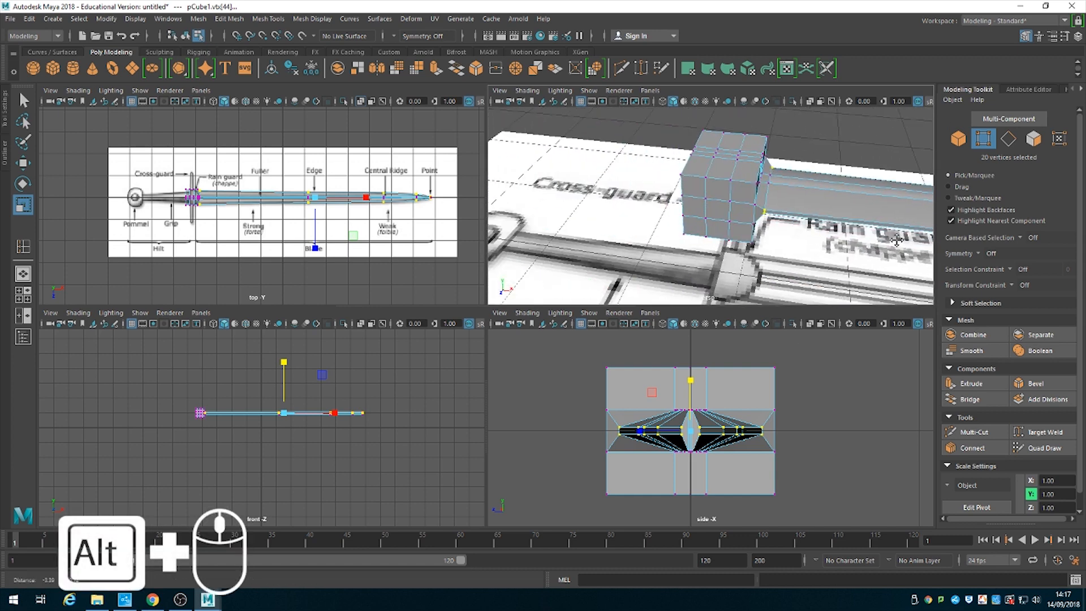
left_click_drag(896, 241, 851, 249, "alt")
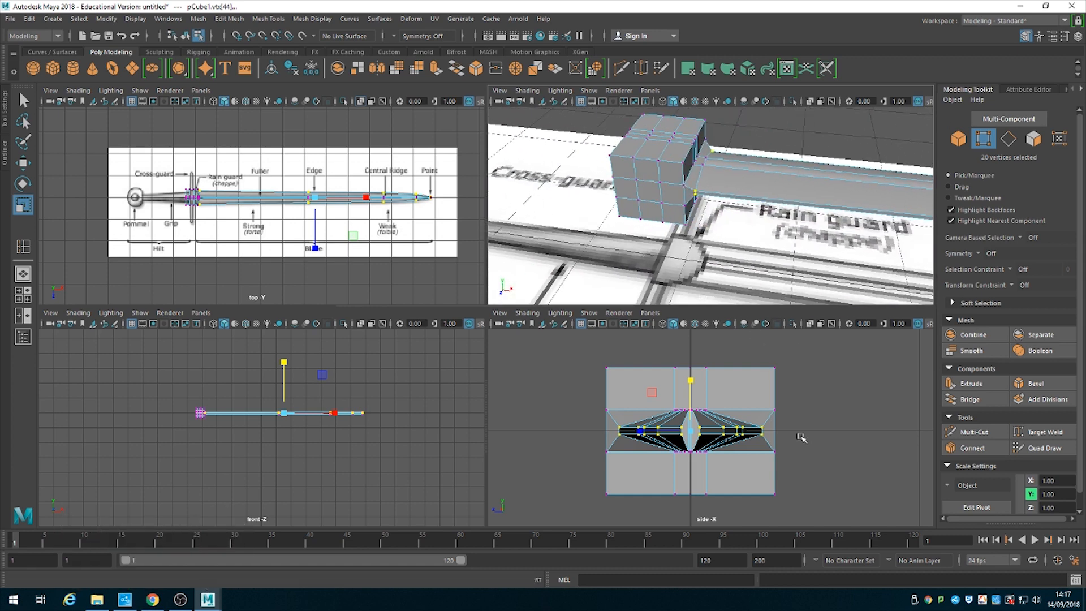
left_click_drag(794, 354, 760, 382)
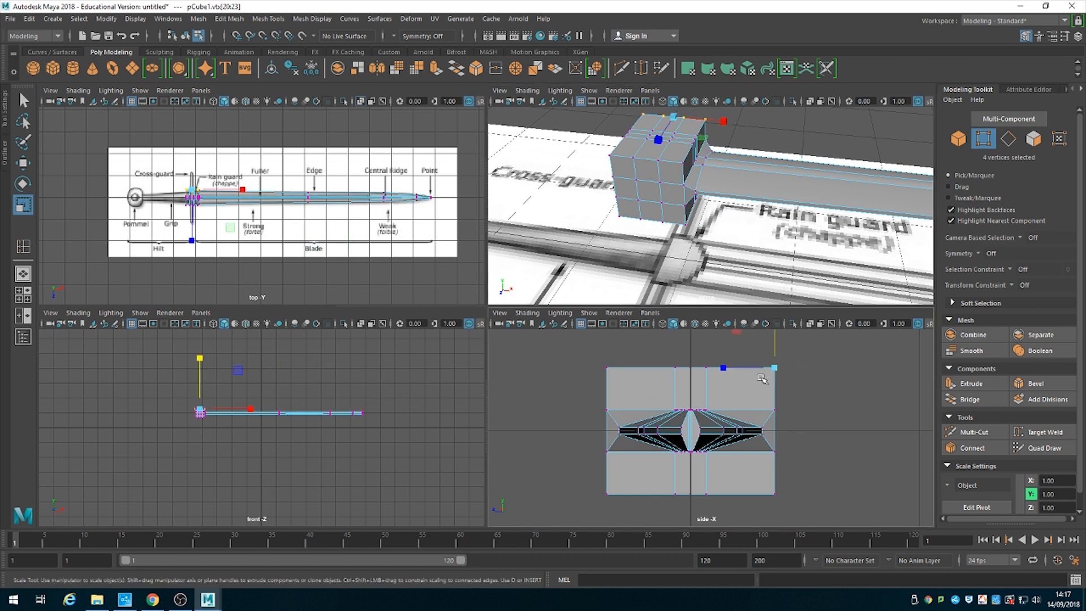
left_click_drag(794, 476, 755, 516, "shift")
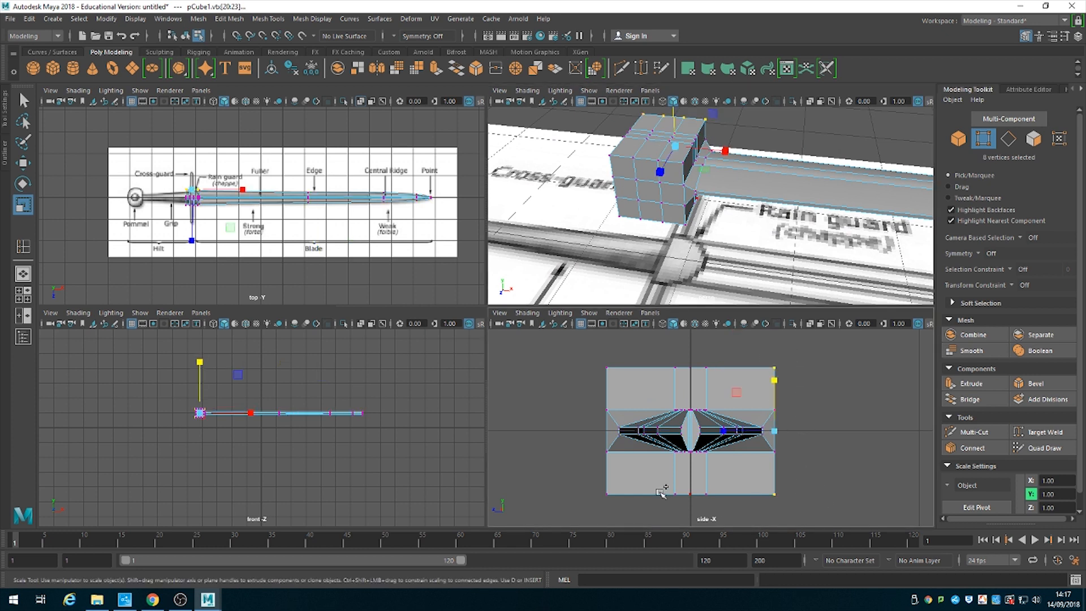
left_click_drag(584, 480, 629, 509, "shift")
left_click_drag(586, 353, 631, 381, "shift")
left_click_drag(639, 431, 655, 430)
left_click_drag(691, 382, 693, 390)
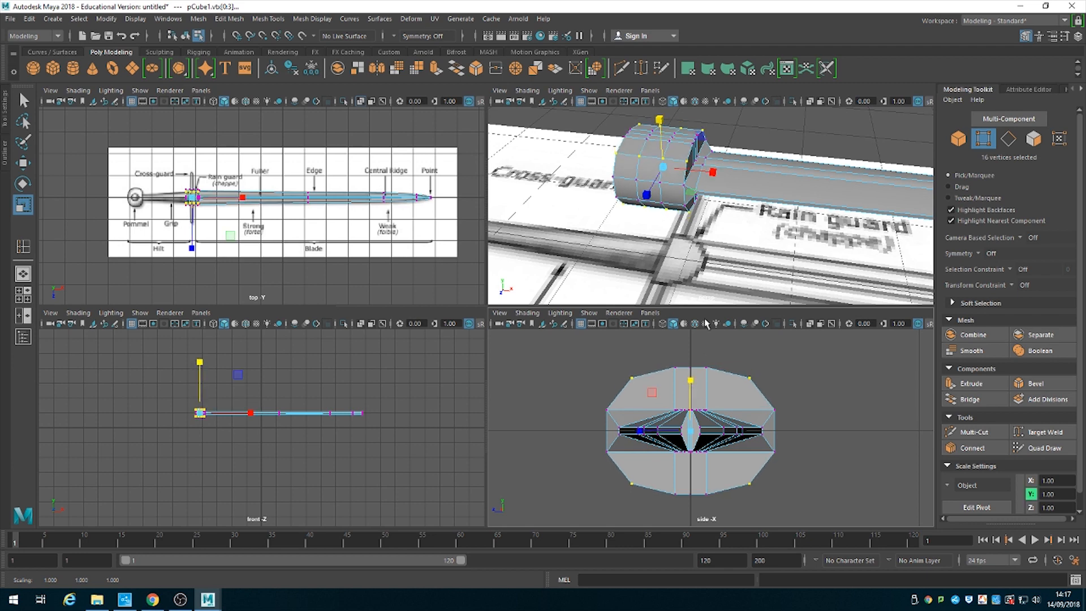
Set symmetry to World Z and select the small face on the guard's side where the cross-guard arm starts.
left_click_drag(667, 212, 671, 238, "alt")
middle_click_drag(670, 238, 695, 252, "alt")
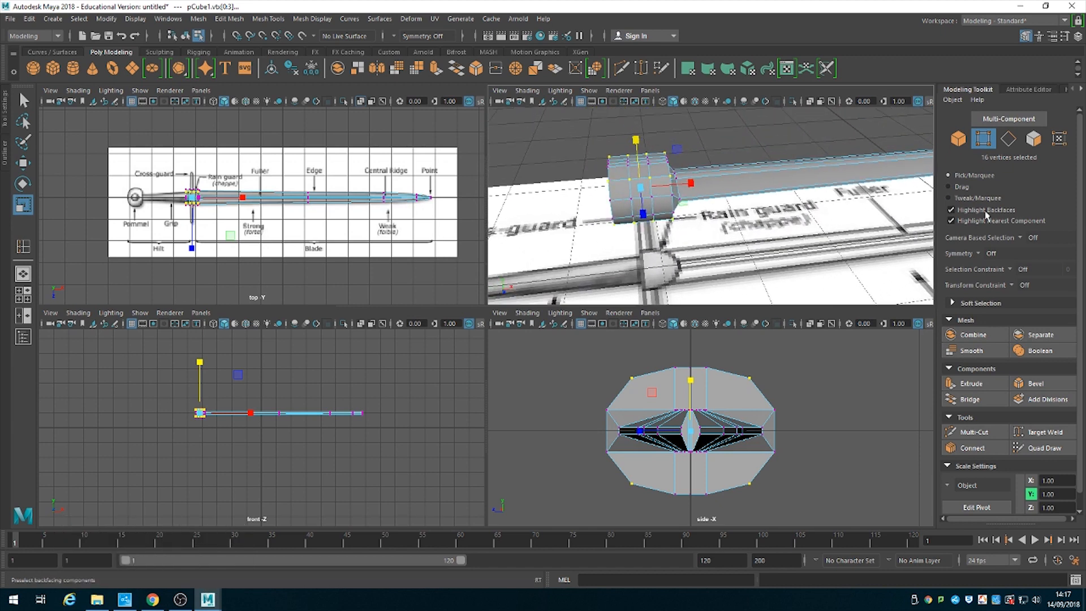
left_click(979, 255)
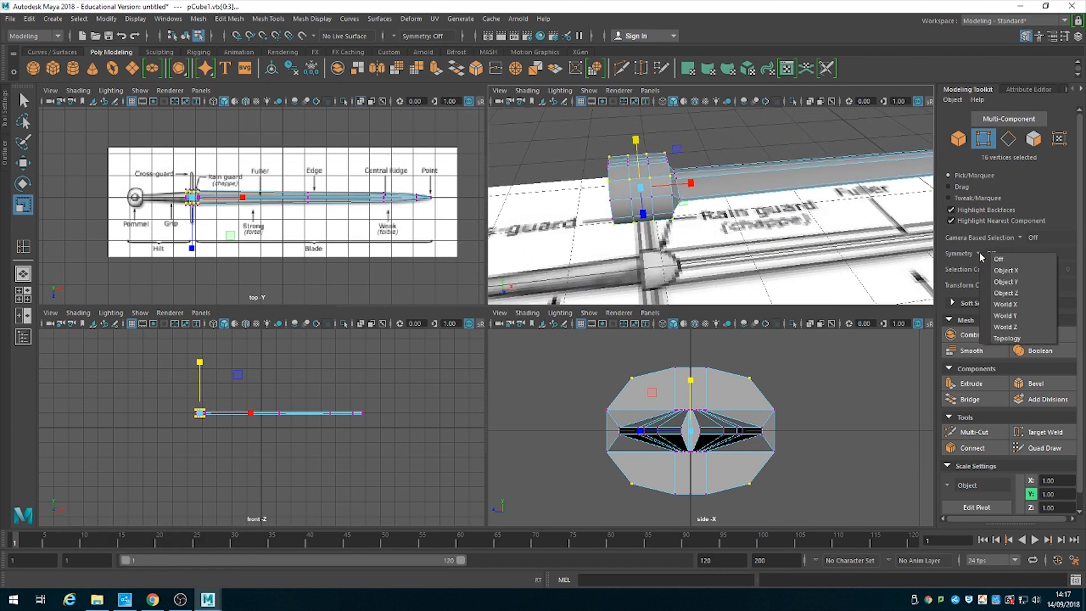
left_click(1006, 326)
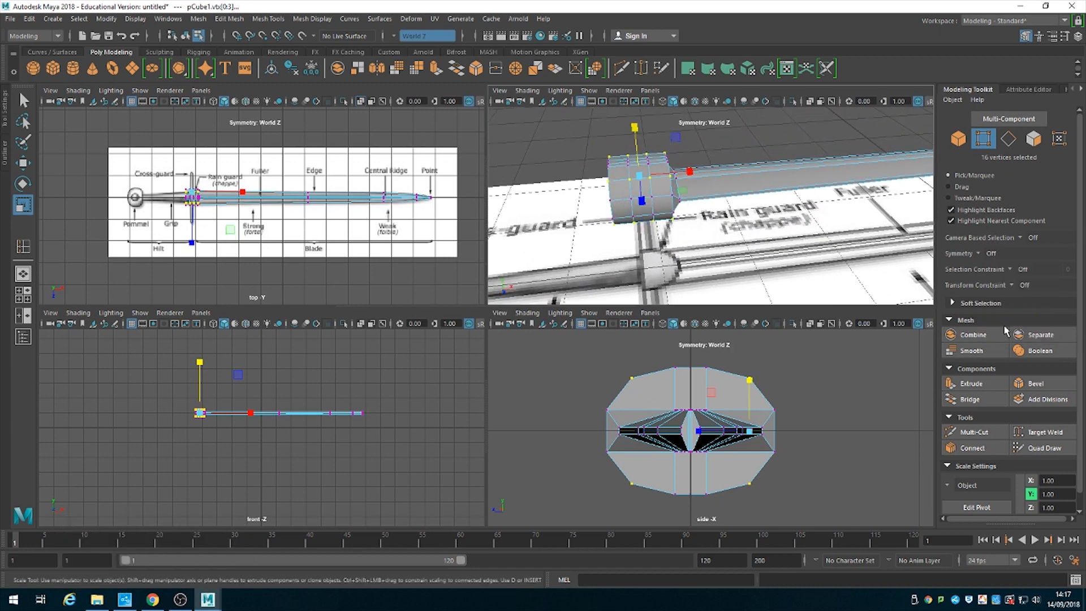
left_click(1033, 138)
left_click(635, 208)
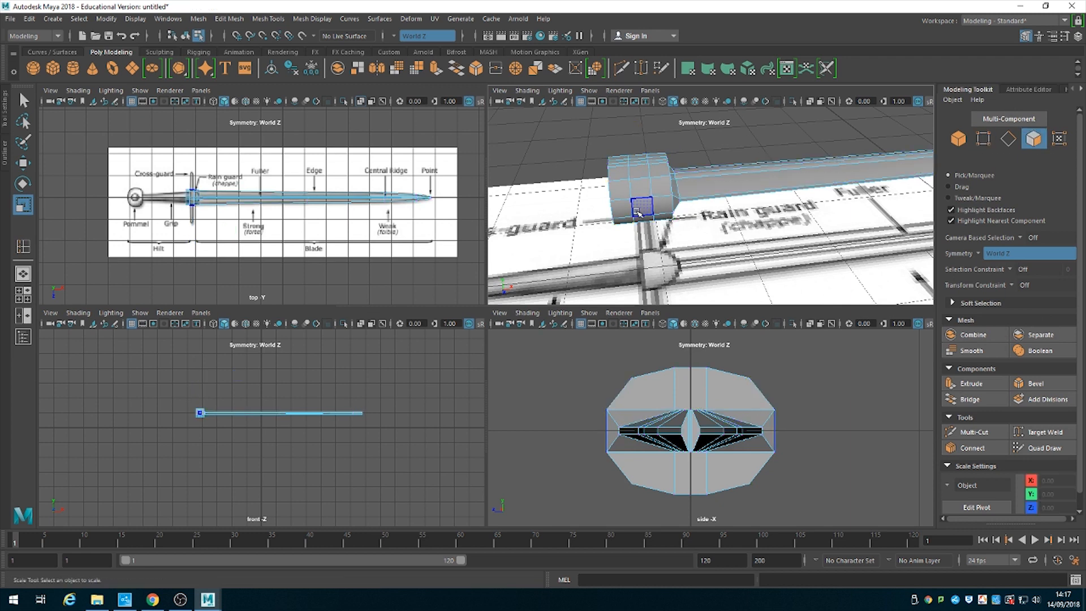
left_click(636, 212)
key("w")
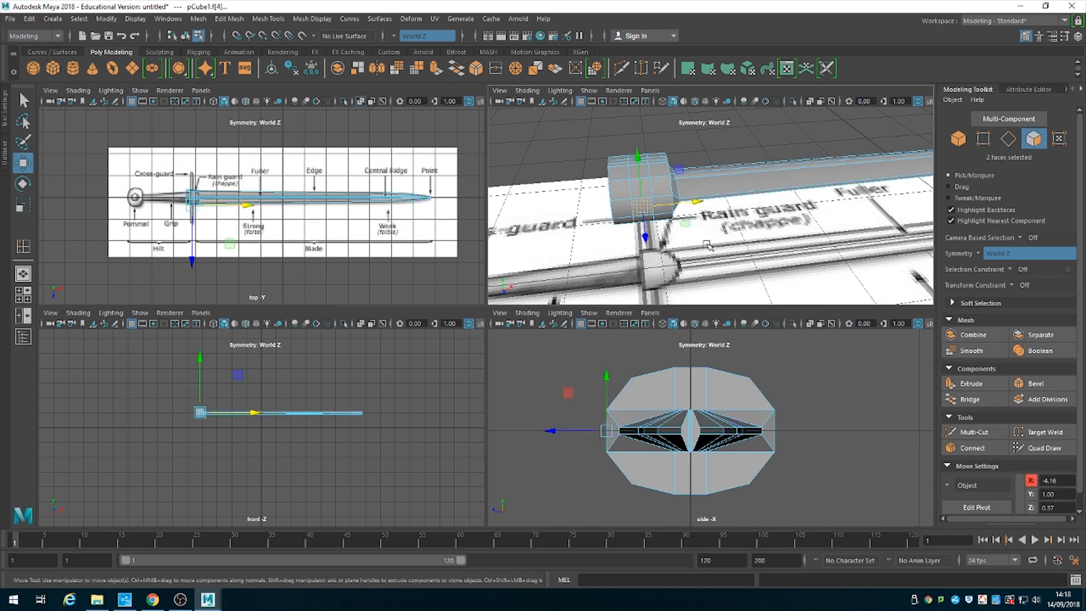
left_click_drag(704, 244, 571, 210, "alt")
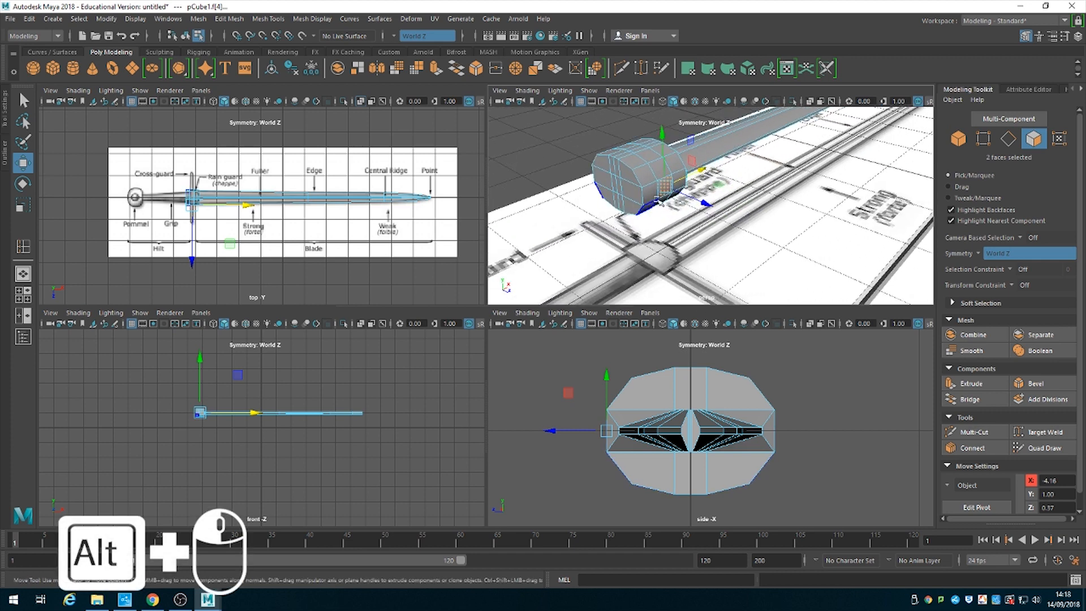
key("ctrl+e")
left_click_drag(710, 204, 729, 213)
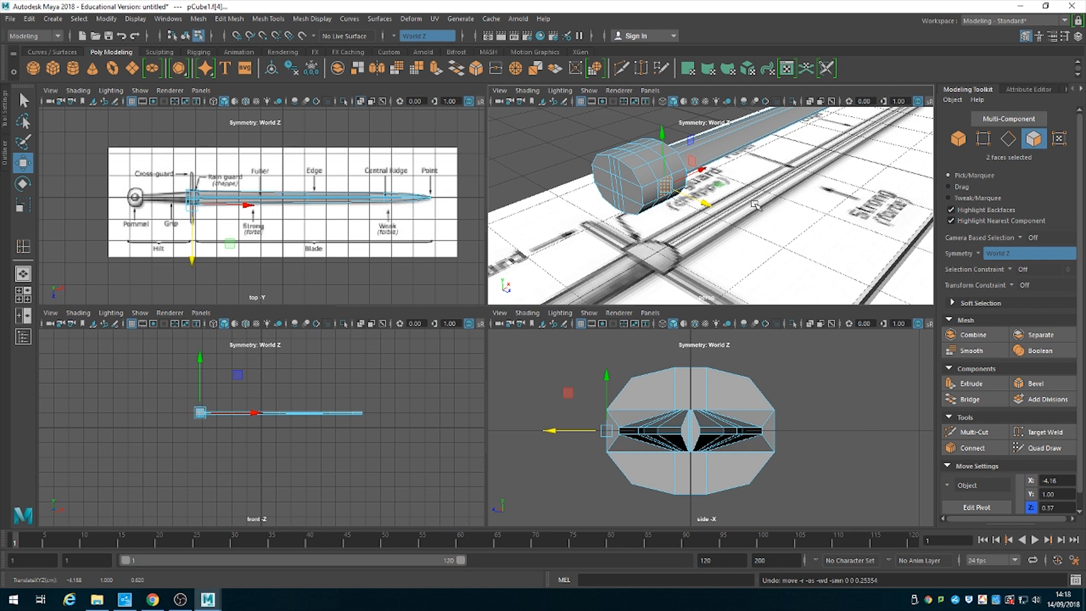
key("ctrl+e")
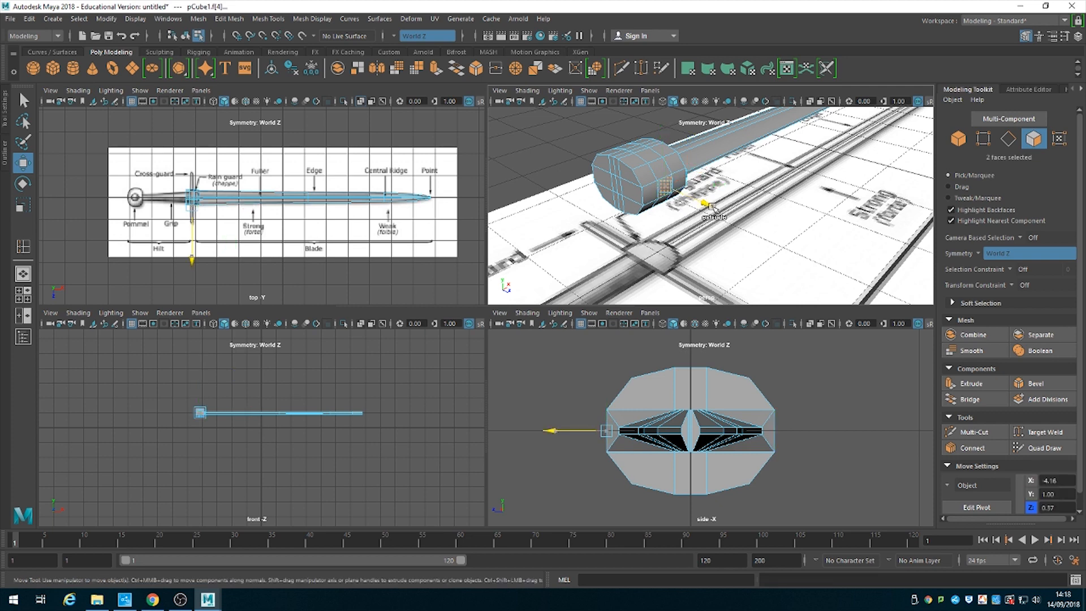
left_click_drag(709, 206, 782, 242)
key("ctrl+z")
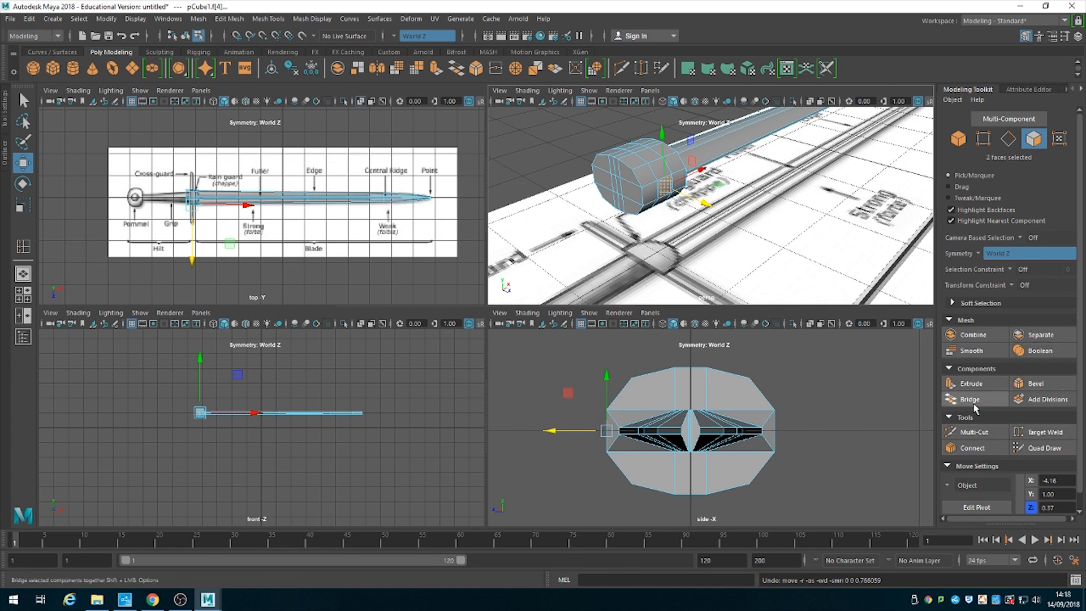
Extrude the selected guard side faces outward along the reference cross-guard, with a Local Translate Z of about 0.54.
left_click(972, 384)
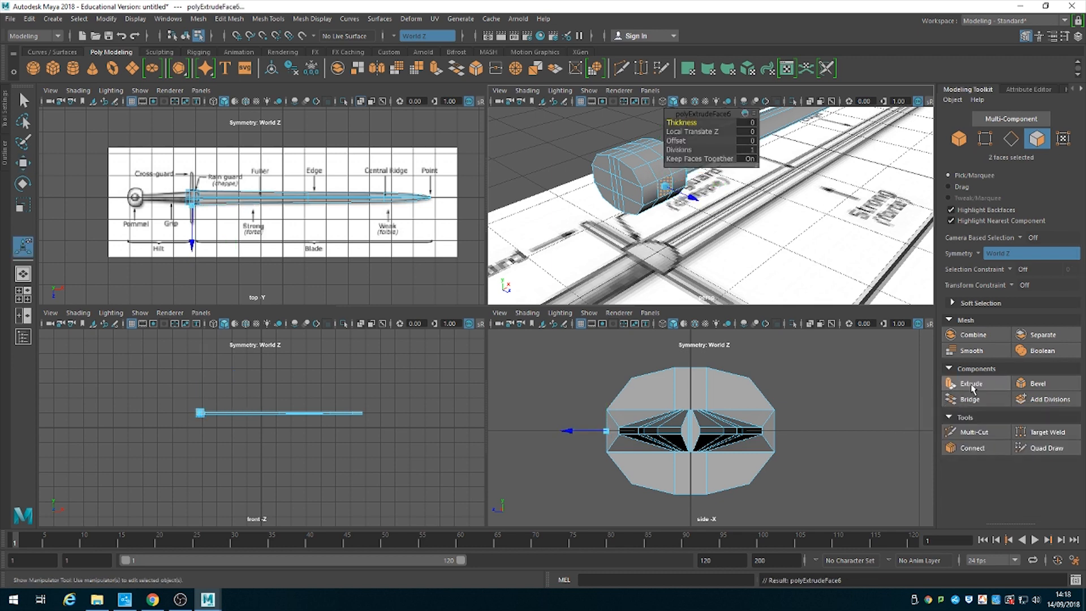
left_click_drag(699, 205, 743, 212)
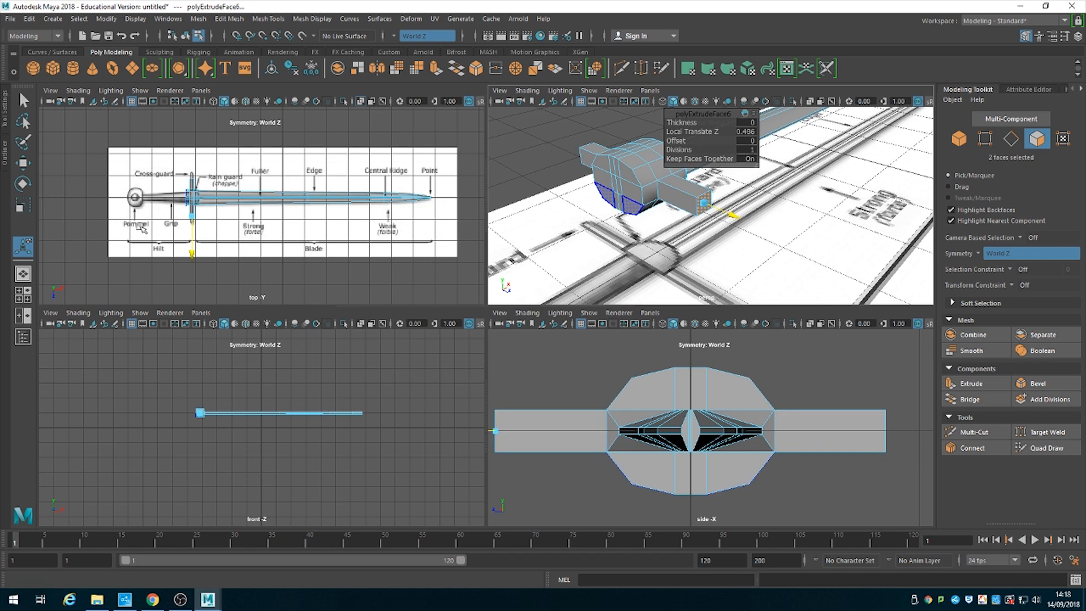
right_click_drag(142, 229, 294, 350, "alt")
middle_click_drag(200, 275, 384, 278, "alt")
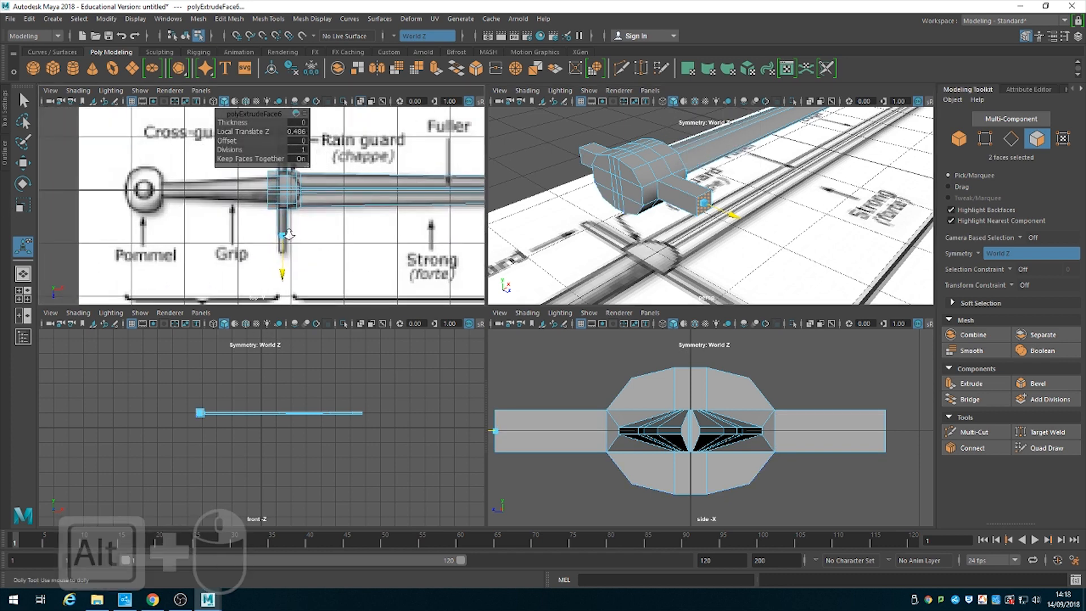
right_click_drag(287, 236, 485, 365, "alt")
middle_click_drag(356, 244, 275, 250, "alt")
right_click_drag(323, 277, 269, 247, "alt")
middle_click_drag(272, 244, 265, 236, "alt")
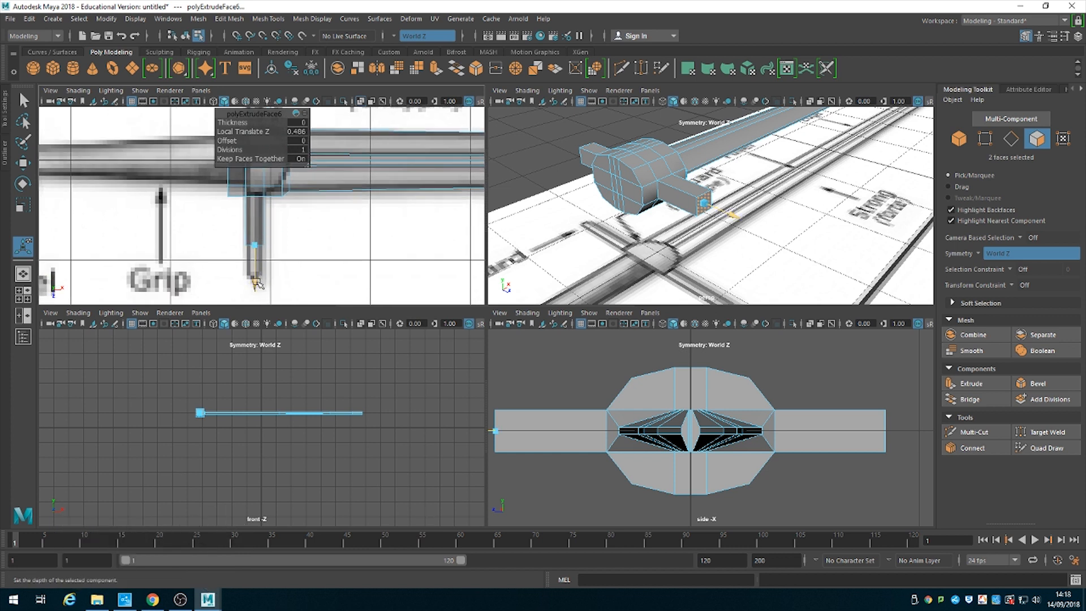
left_click_drag(258, 280, 261, 286)
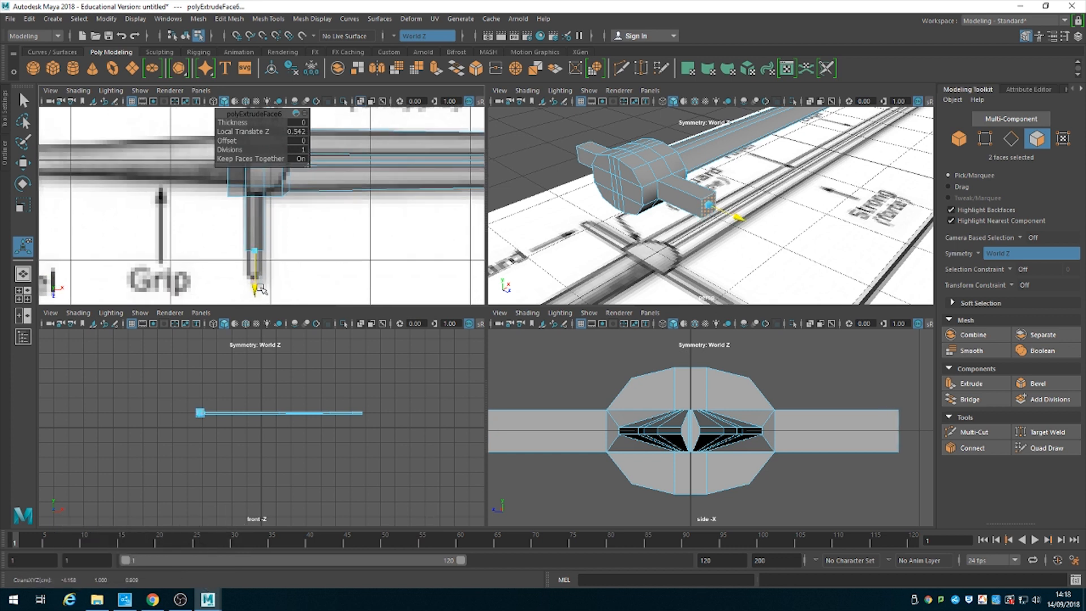
Extrude the cross-guard arms' end faces outward in Z again, reaching the tip of the reference cross-guard.
key("w")
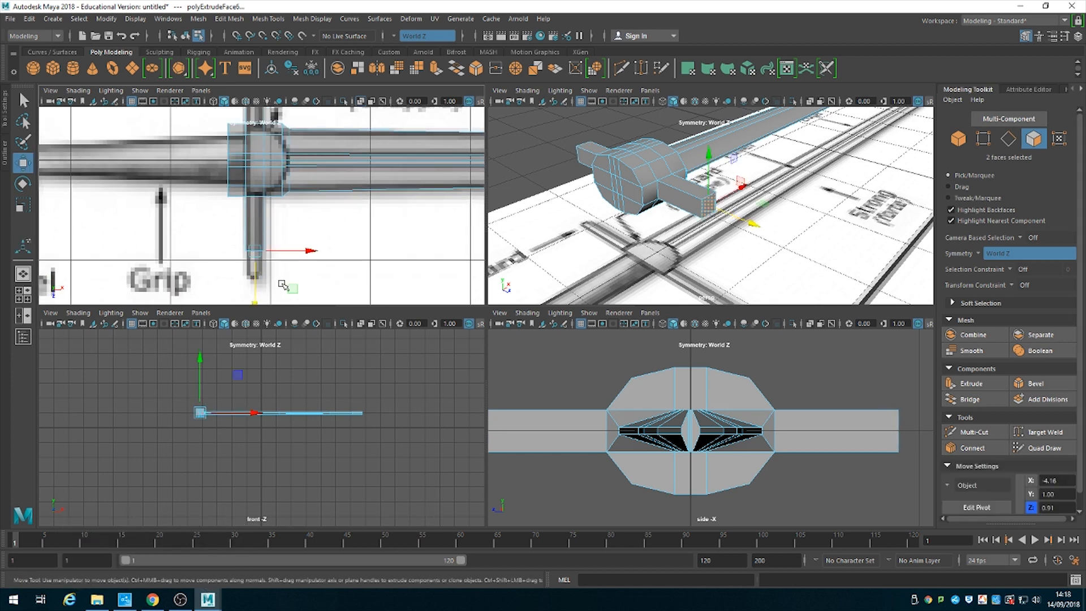
middle_click_drag(281, 284, 297, 232, "alt")
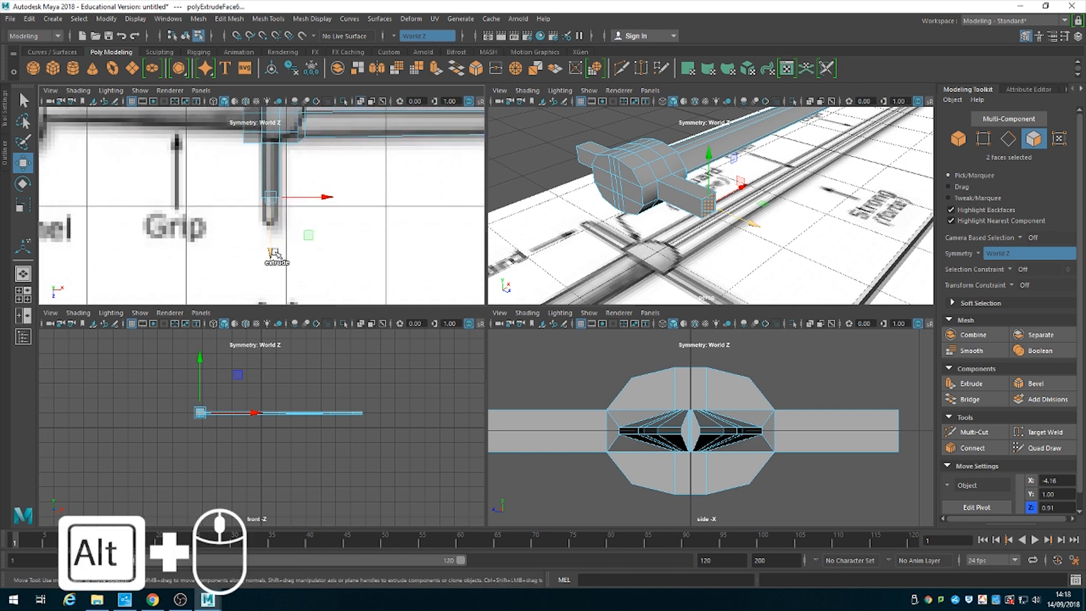
left_click_drag(273, 252, 275, 266, "shift")
key("ctrl+z")
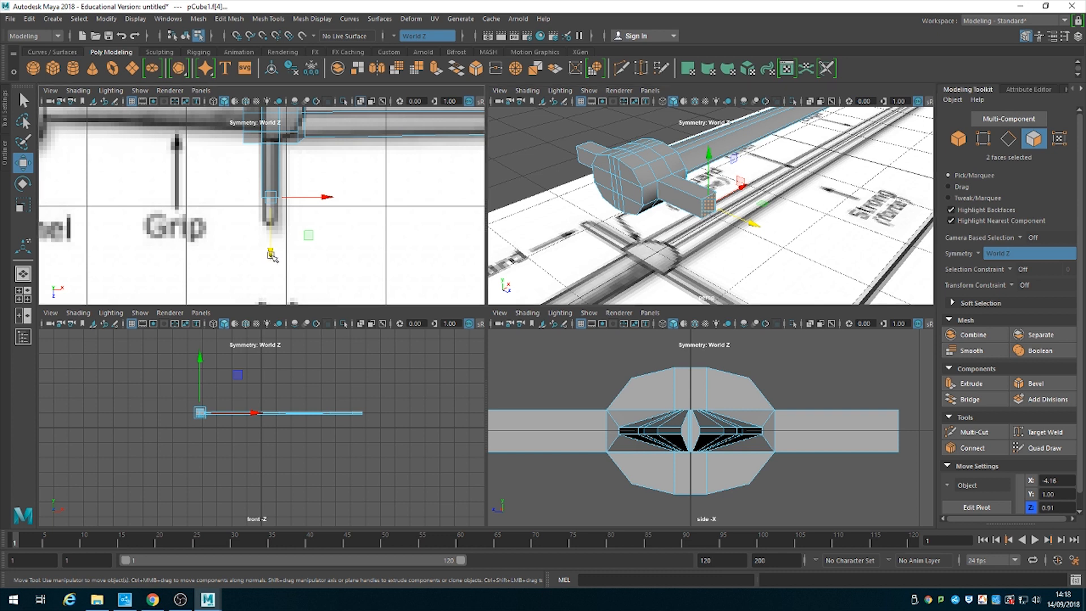
left_click_drag(272, 256, 276, 283, "shift")
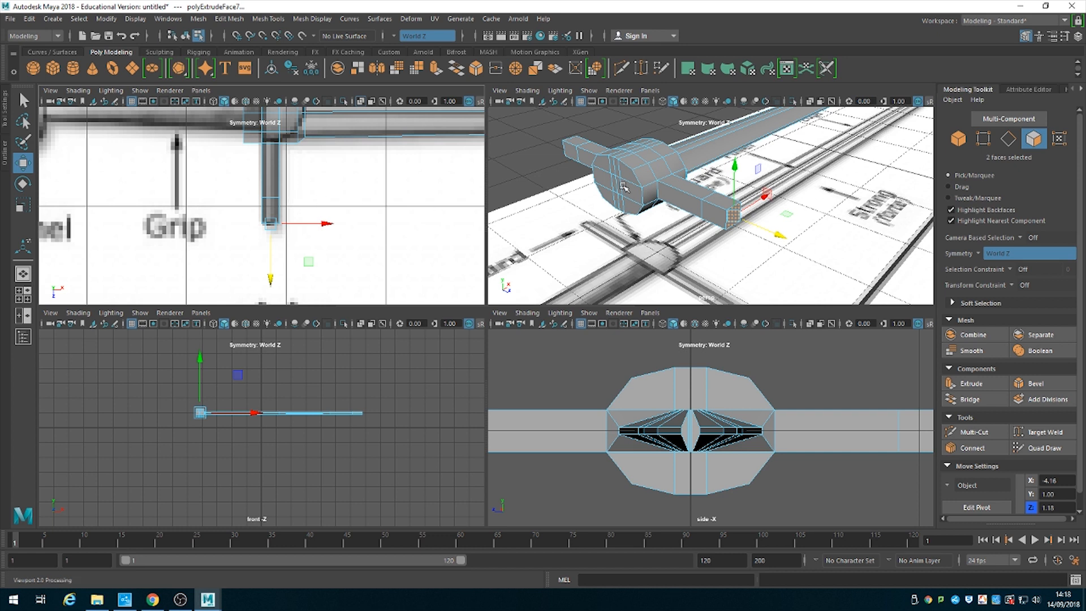
Set Insert Edge Loop to multiple edge loops with 4 loops and add them across the cross-guard arm's end segment.
left_click_drag(623, 187, 659, 187, "alt")
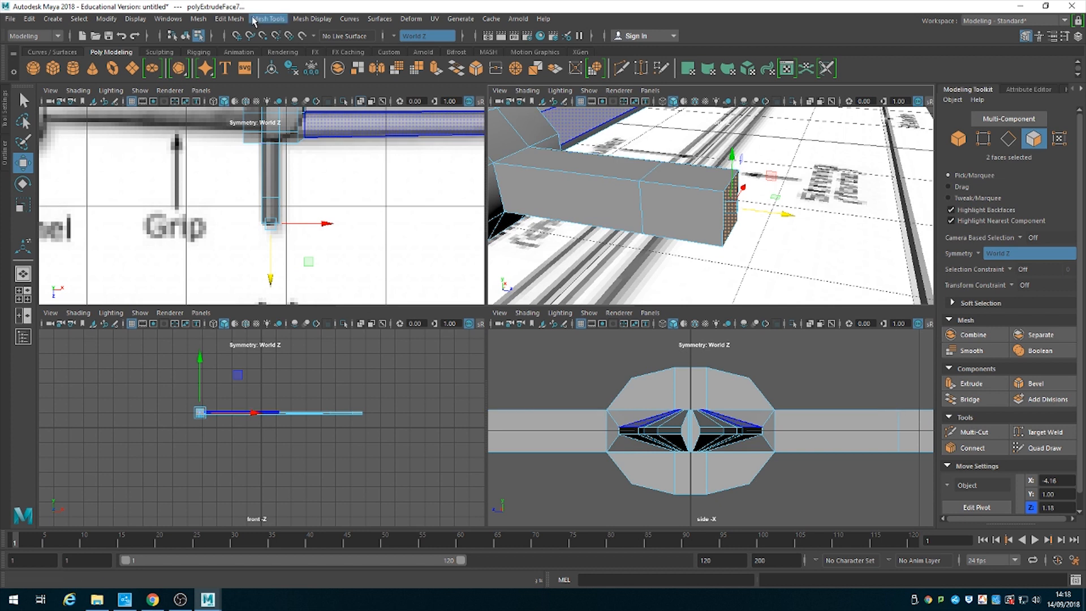
left_click(267, 19)
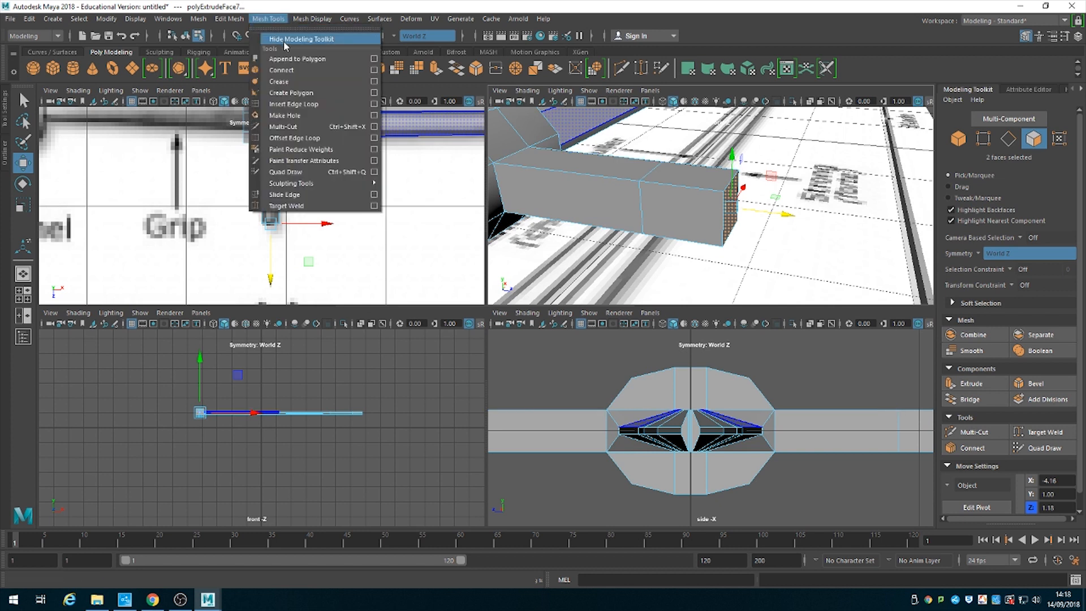
left_click(373, 103)
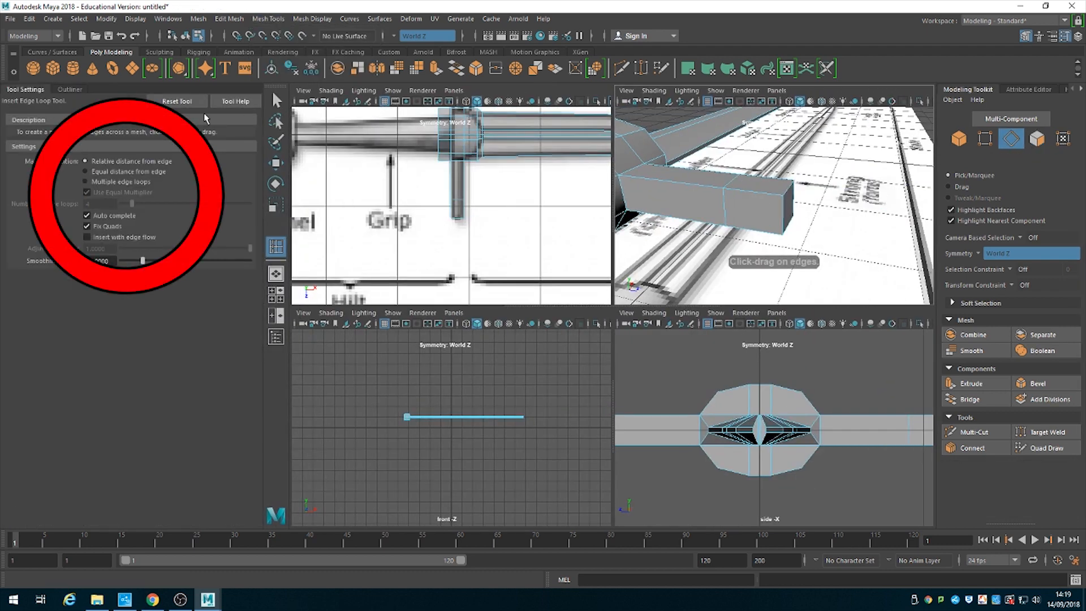
left_click(86, 182)
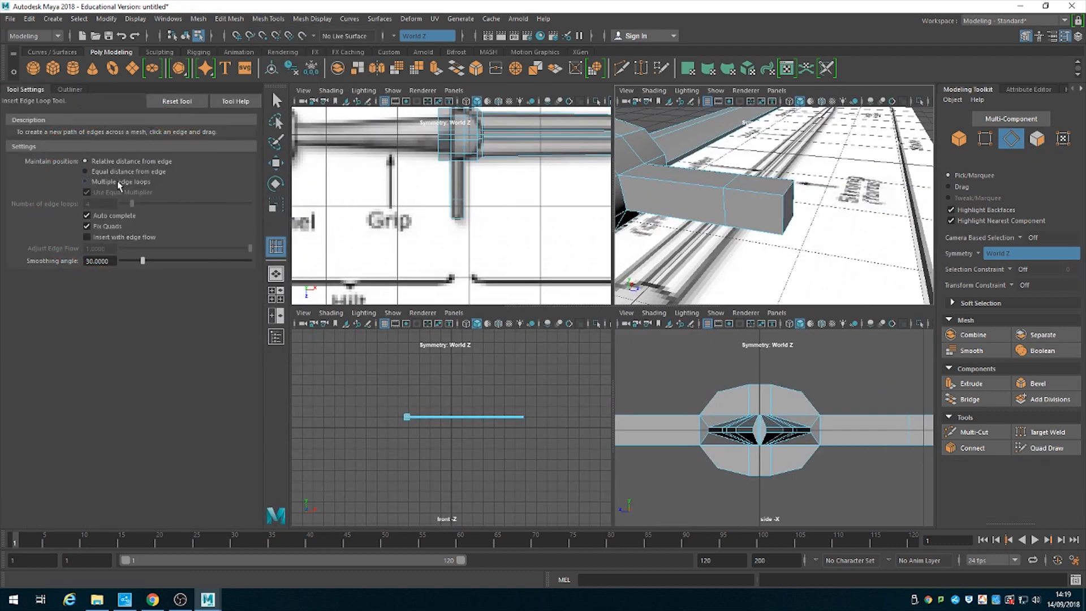
left_click(87, 182)
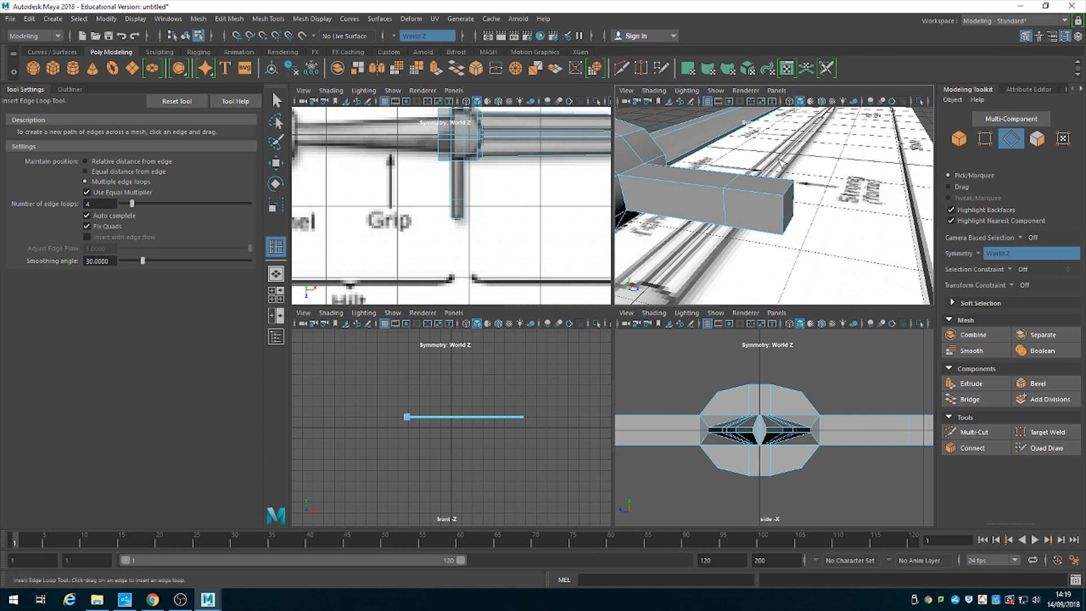
left_click(769, 198)
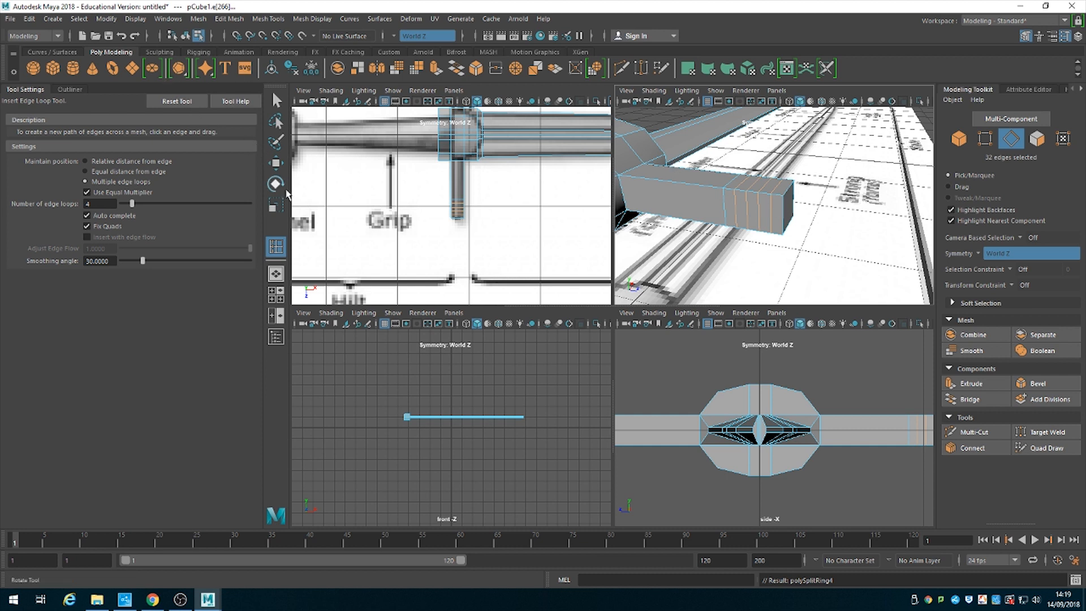
Switch to the Scale tool, open its soft selection settings and turn on Soft Select.
left_click(280, 207)
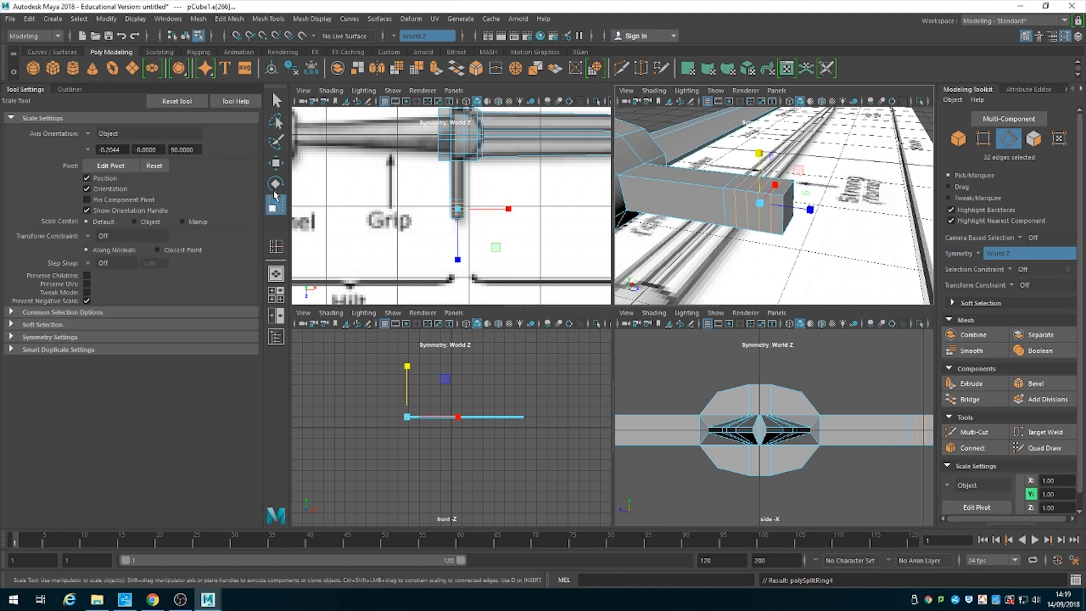
left_click(11, 325)
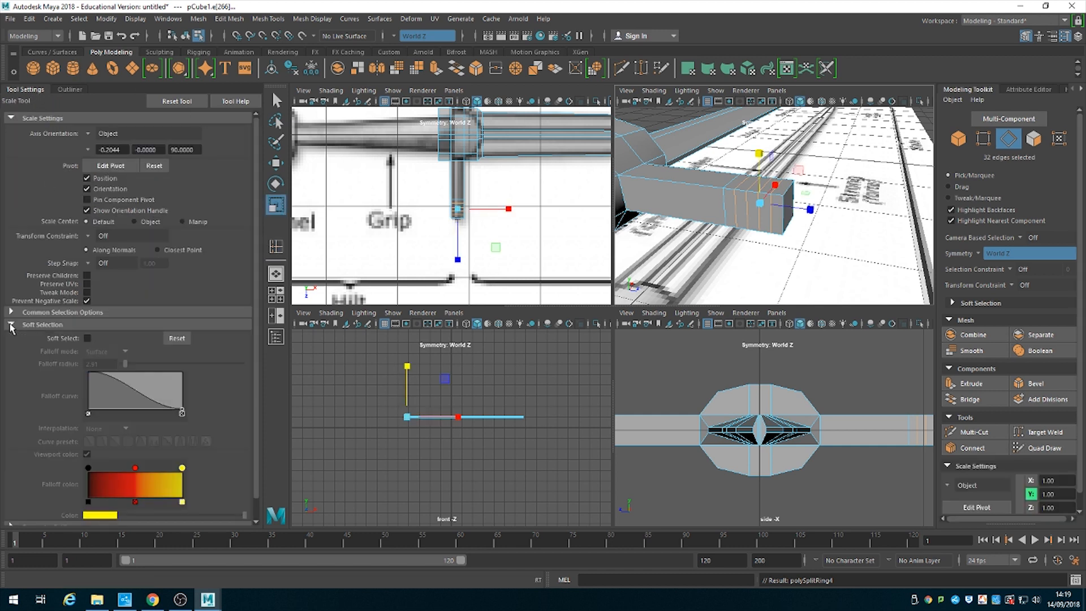
left_click(87, 339)
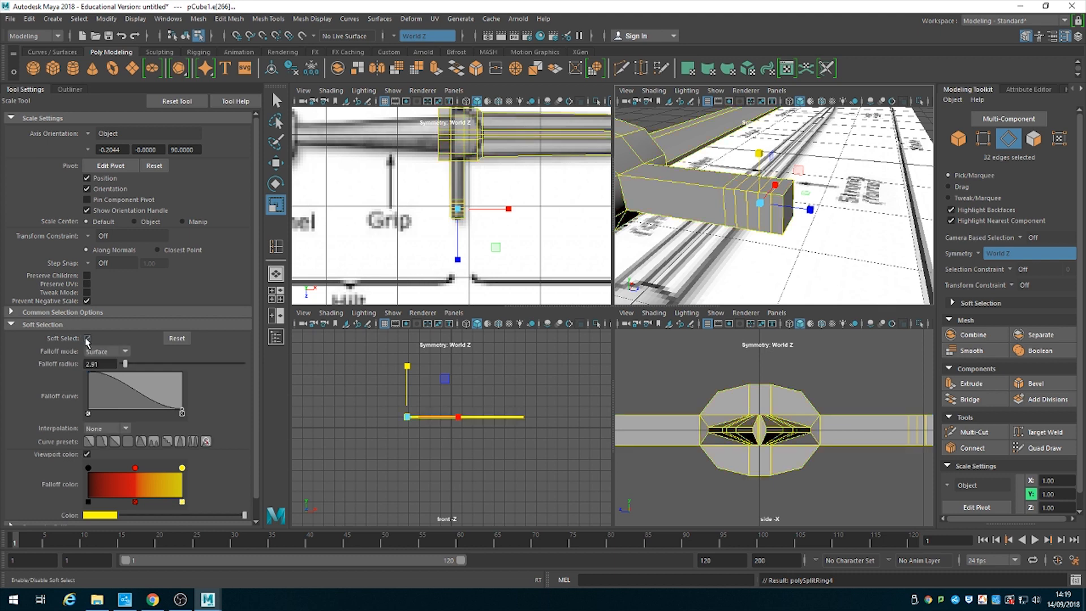
left_click(87, 339)
left_click(87, 339)
left_click(88, 338)
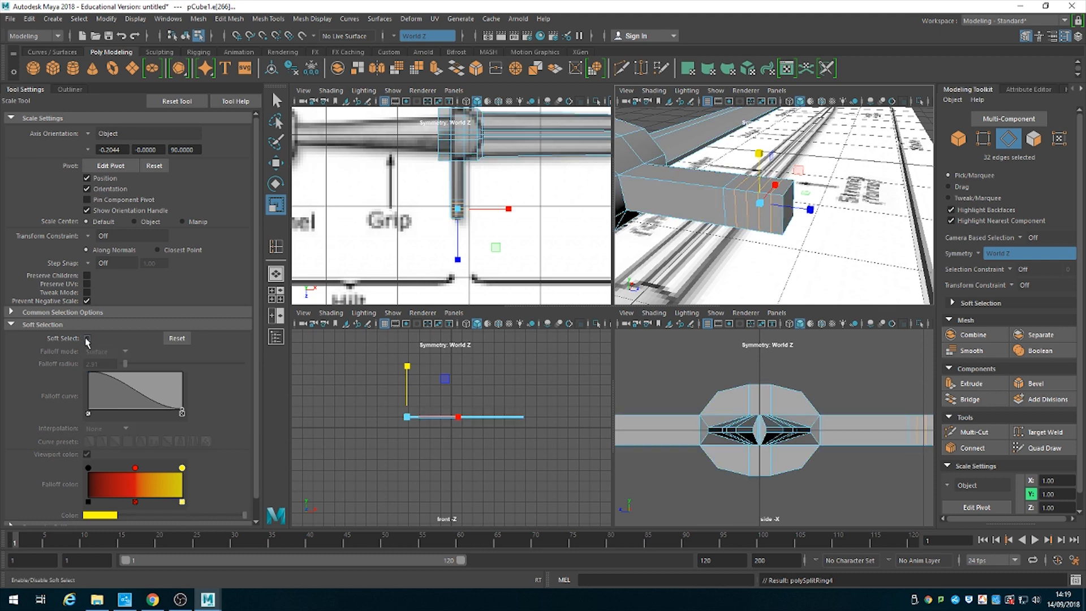
left_click(87, 339)
left_click(87, 339)
left_click(87, 339)
left_click(87, 339)
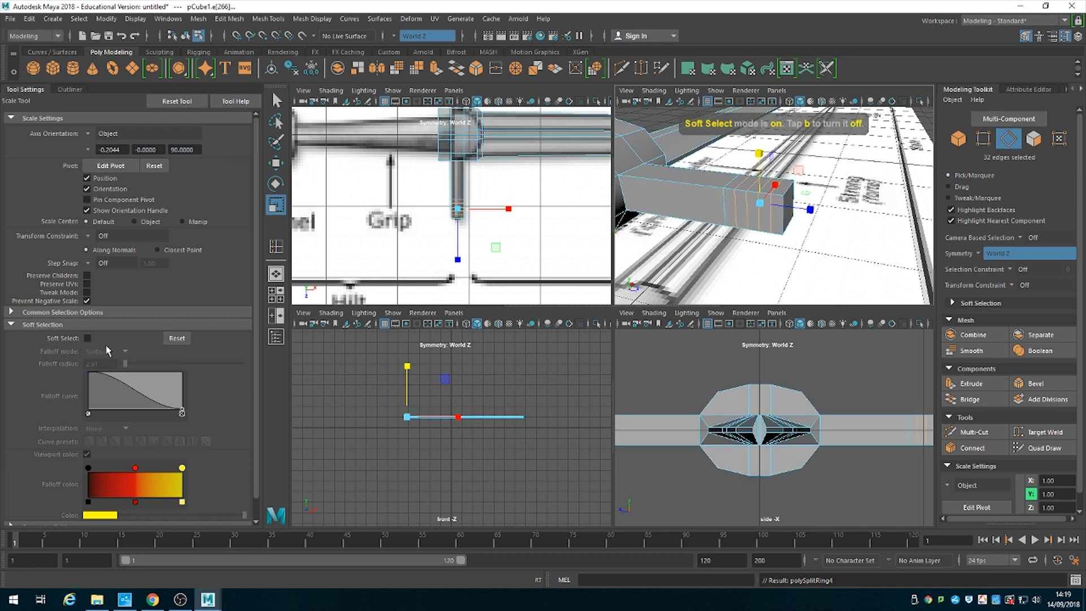
key("b")
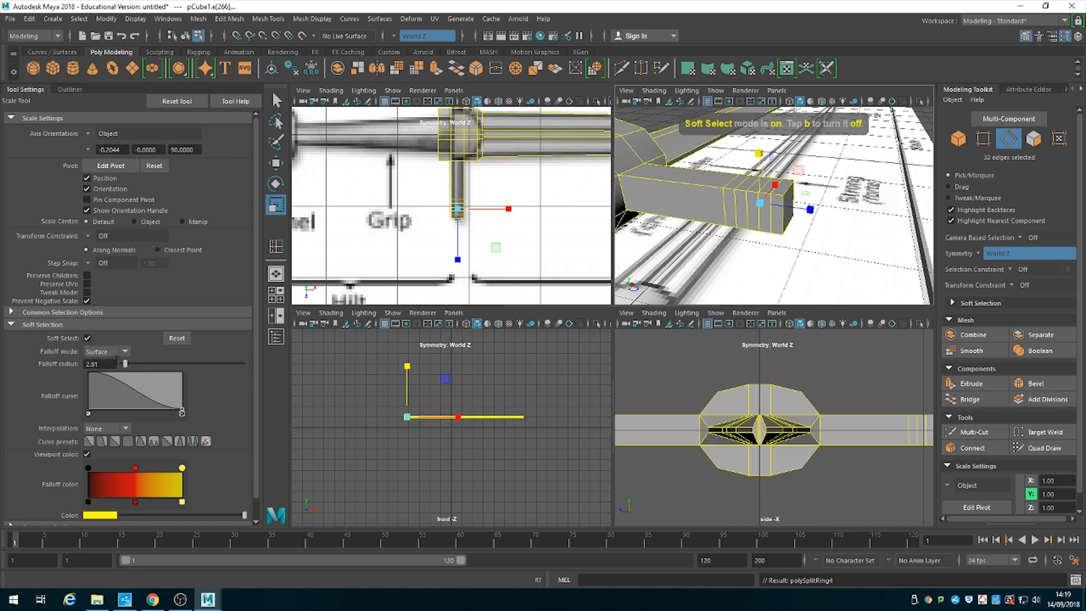
Reduce the soft selection falloff radius to about 0.29 and select a vertical edge at the arm's end.
left_click_drag(125, 365, 124, 365)
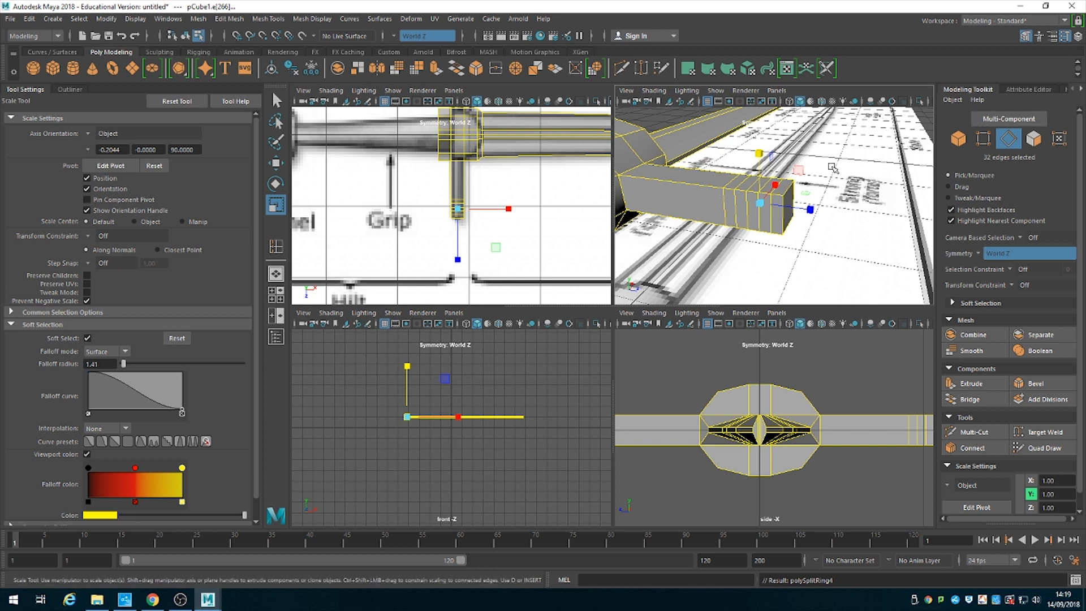
key("b")
left_click_drag(772, 204, 634, 263)
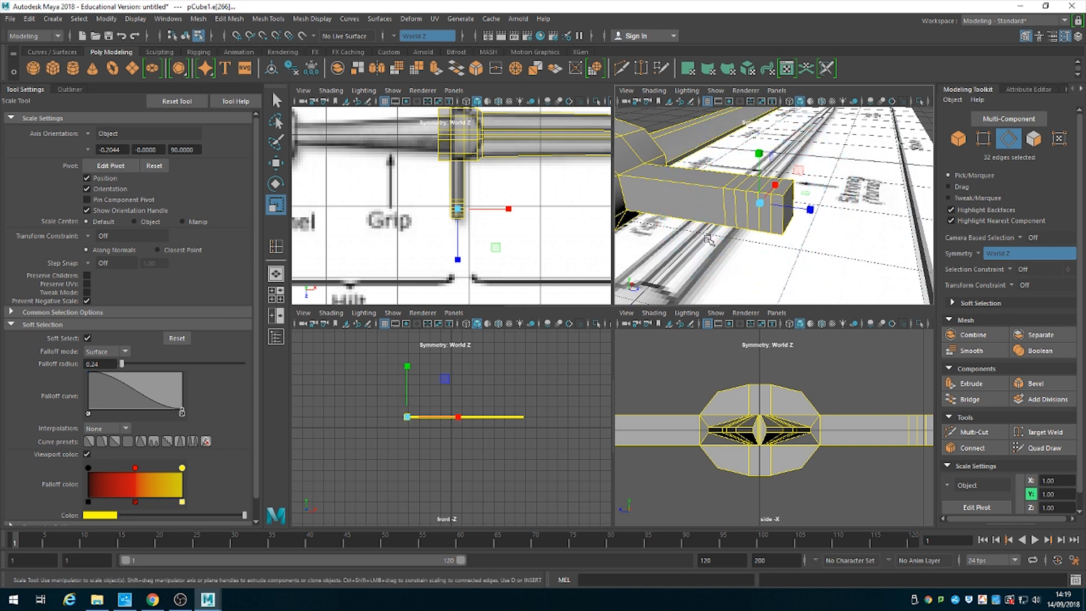
left_click_drag(772, 216, 843, 189)
key("b")
left_click(759, 225)
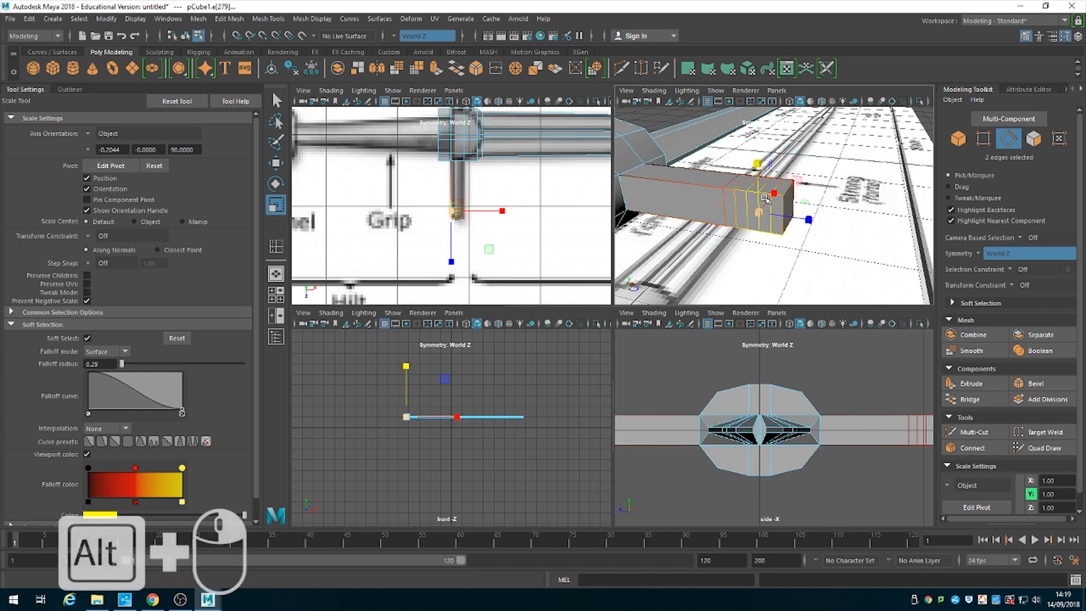
Select the middle ring of faces between the new edge loops at the cross-guard arm's end.
mouse_move(774, 208)
right_mouse_down("alt")
mouse_move(793, 221)
mouse_move(775, 219)
right_mouse_up("alt")
mouse_move(775, 220)
middle_mouse_down("alt")
mouse_move(790, 213)
mouse_move(780, 219)
middle_mouse_up("alt")
key("F11")
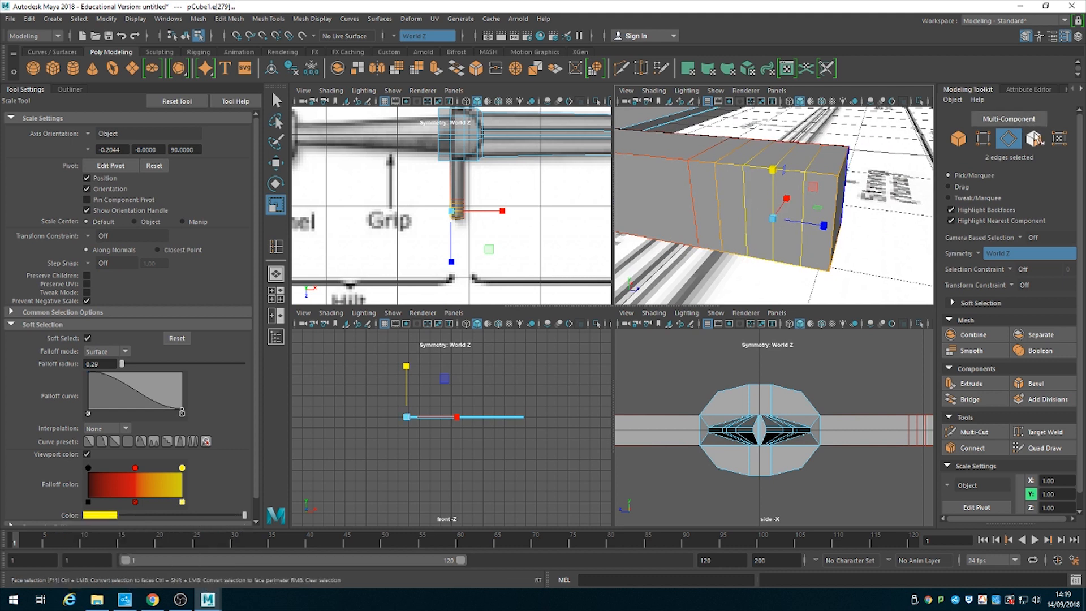
left_click(757, 201)
double_click(772, 151, "shift")
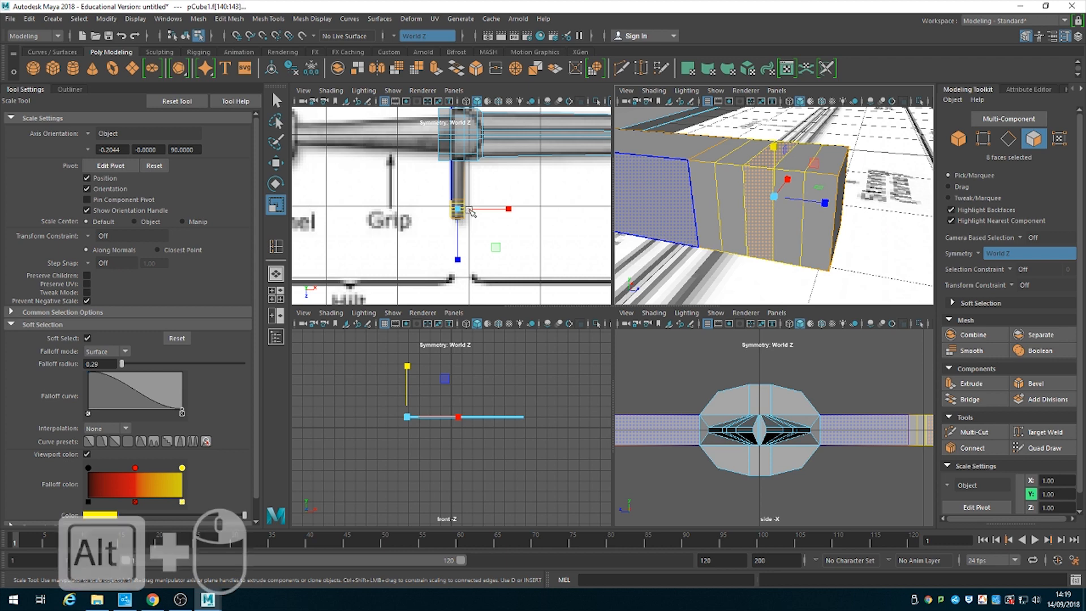
Reduce the soft selection falloff radius to 0.10 so only the arm's end section is affected.
right_click_drag(474, 209, 652, 292, "alt")
middle_click_drag(572, 230, 519, 223, "alt")
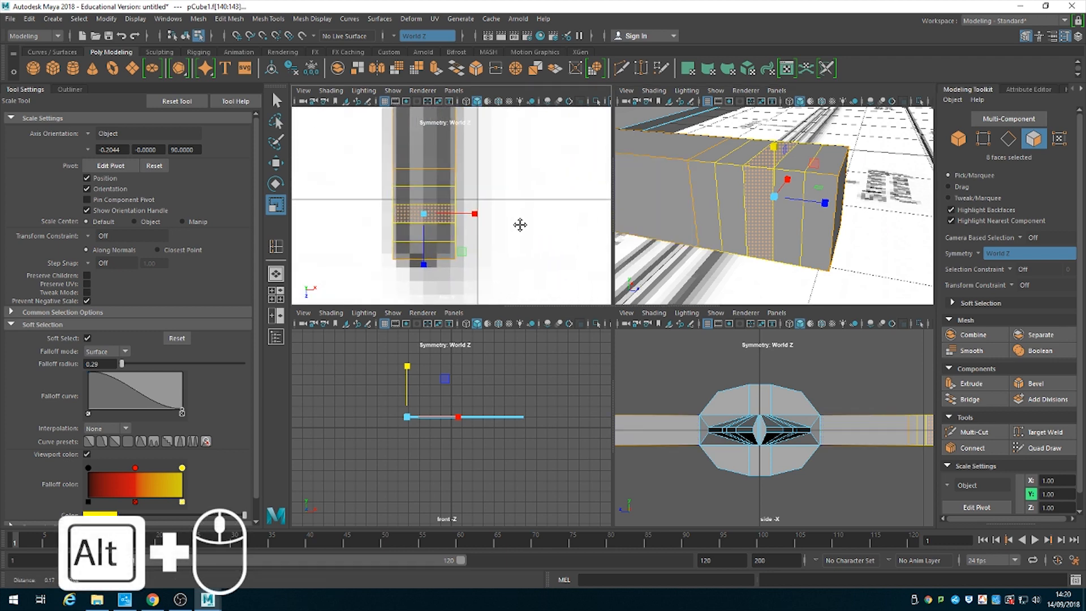
key("b")
left_click_drag(509, 187, 449, 218)
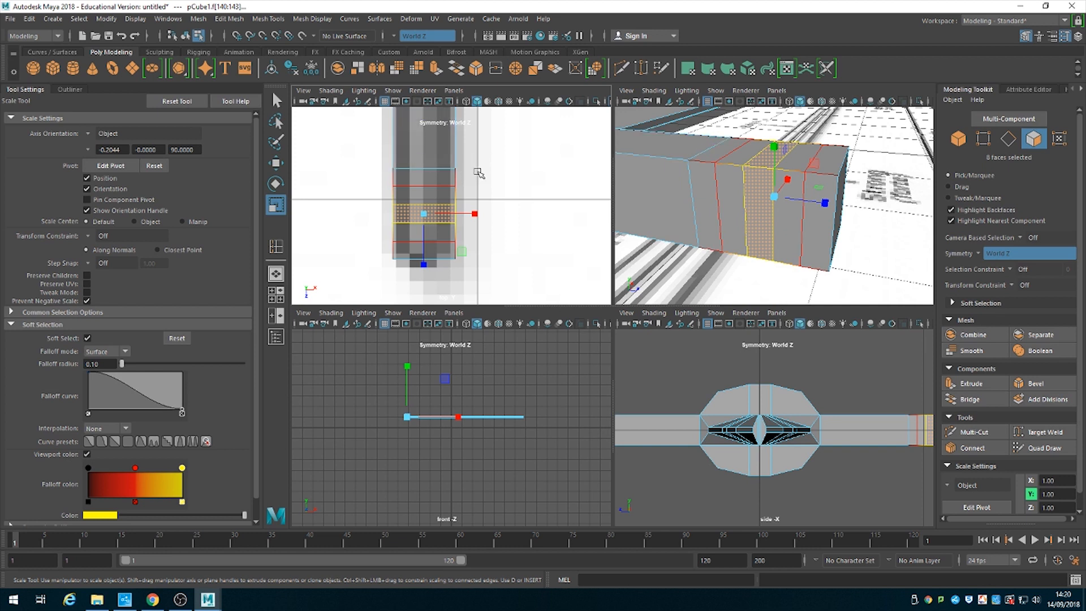
Scale the selected face ring up uniformly into a rounded knob, then scale it inward in Z.
left_click_drag(775, 196, 786, 192)
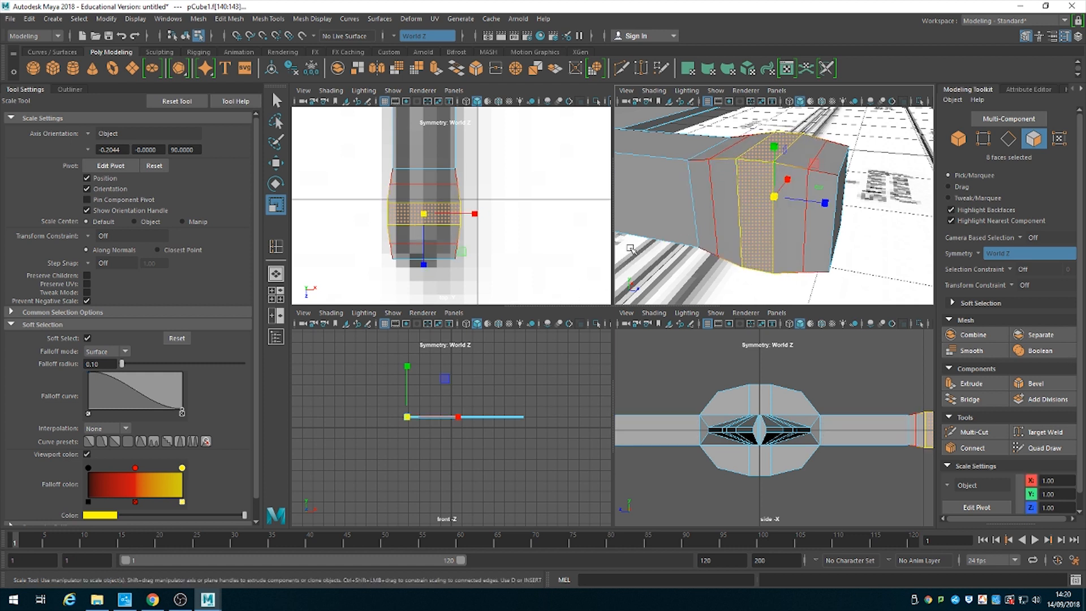
middle_click_drag(723, 229, 747, 222)
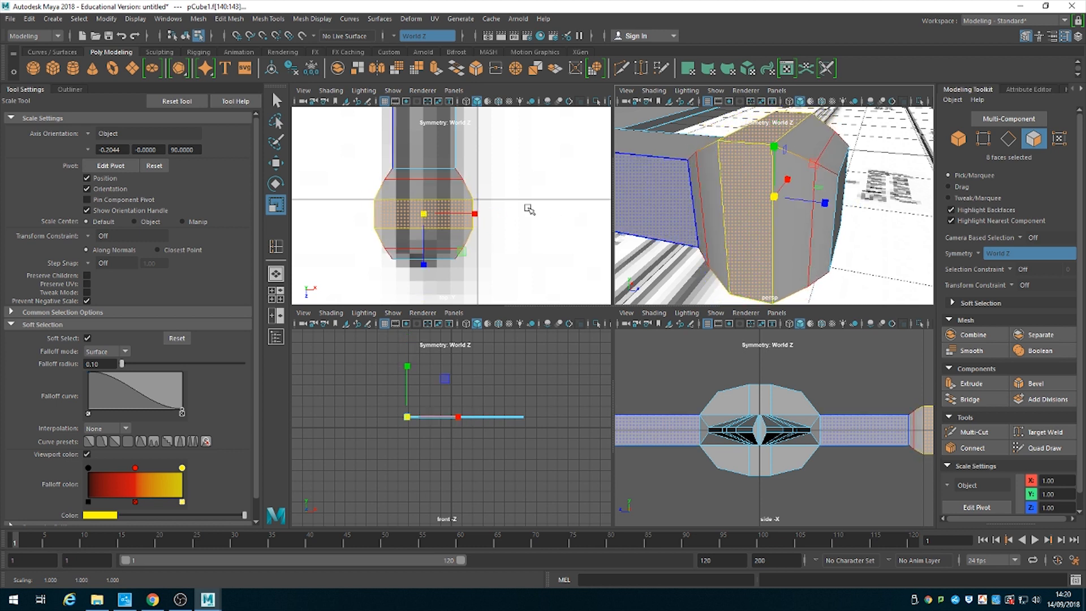
left_click_drag(424, 264, 429, 251)
mouse_move(557, 252)
right_mouse_down("alt")
mouse_move(505, 229)
mouse_move(558, 247)
right_mouse_up("alt")
Set Insert Edge Loop to relative distance from edge and insert a lengthwise loop along the centre of the cross-guard.
left_click_drag(768, 199, 752, 201, "alt")
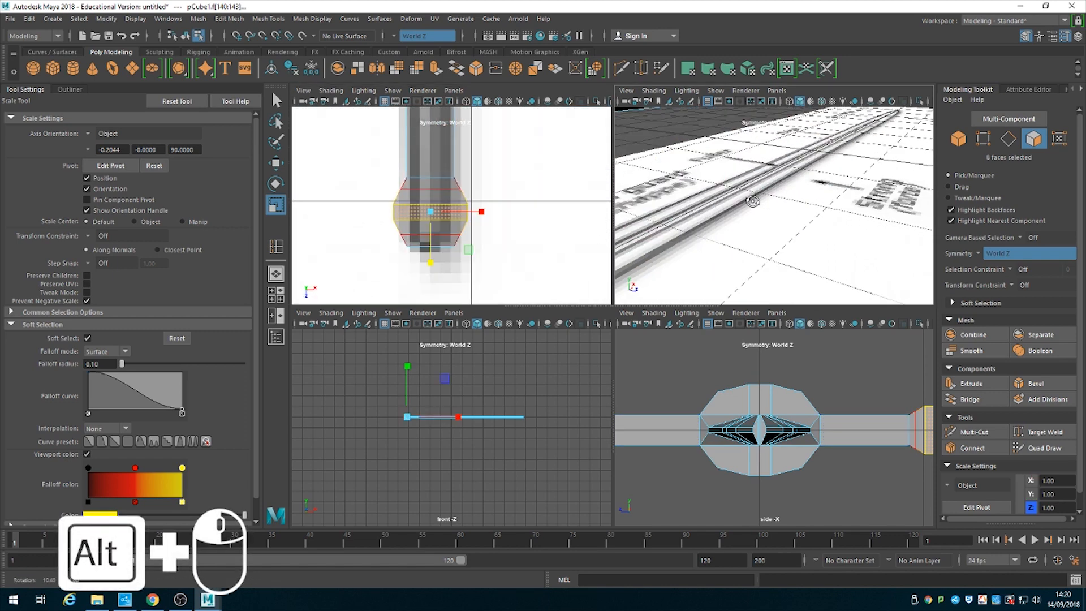
right_click_drag(752, 201, 820, 217, "alt")
mouse_move(783, 210)
left_mouse_down("alt")
mouse_move(777, 202)
mouse_move(802, 200)
left_mouse_up("alt")
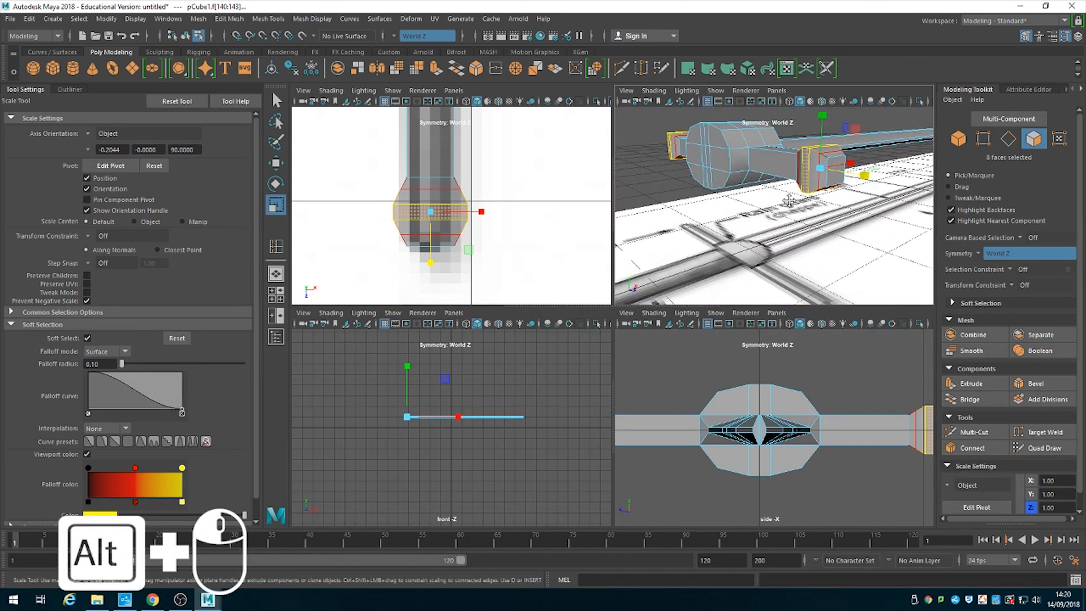
middle_click_drag(802, 201, 745, 206, "alt")
left_click_drag(728, 169, 733, 189, "alt")
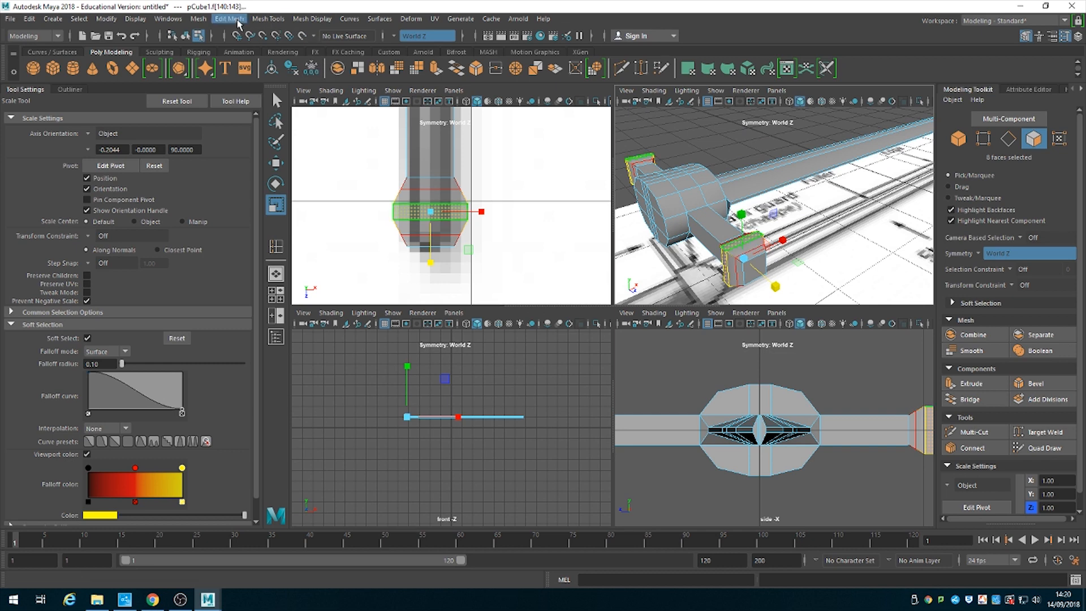
left_click(239, 20)
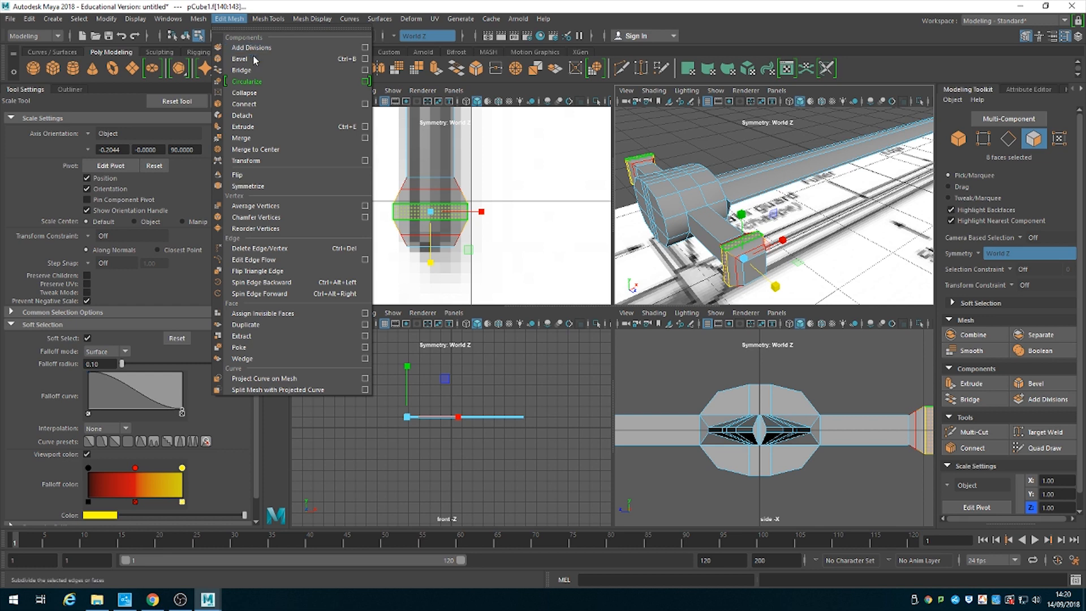
mouse_move(268, 18)
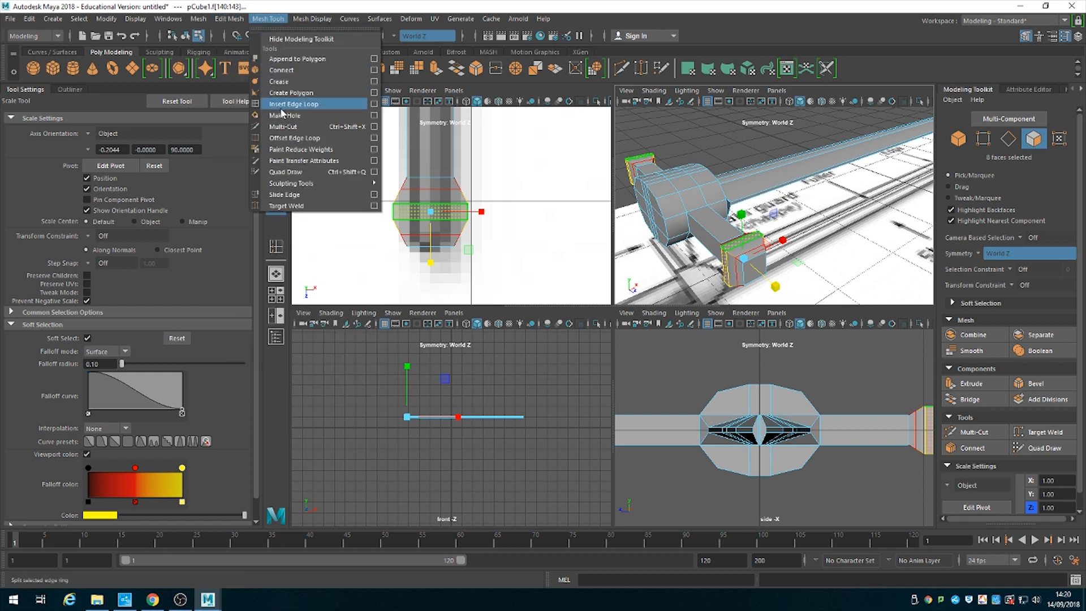
left_click(282, 107)
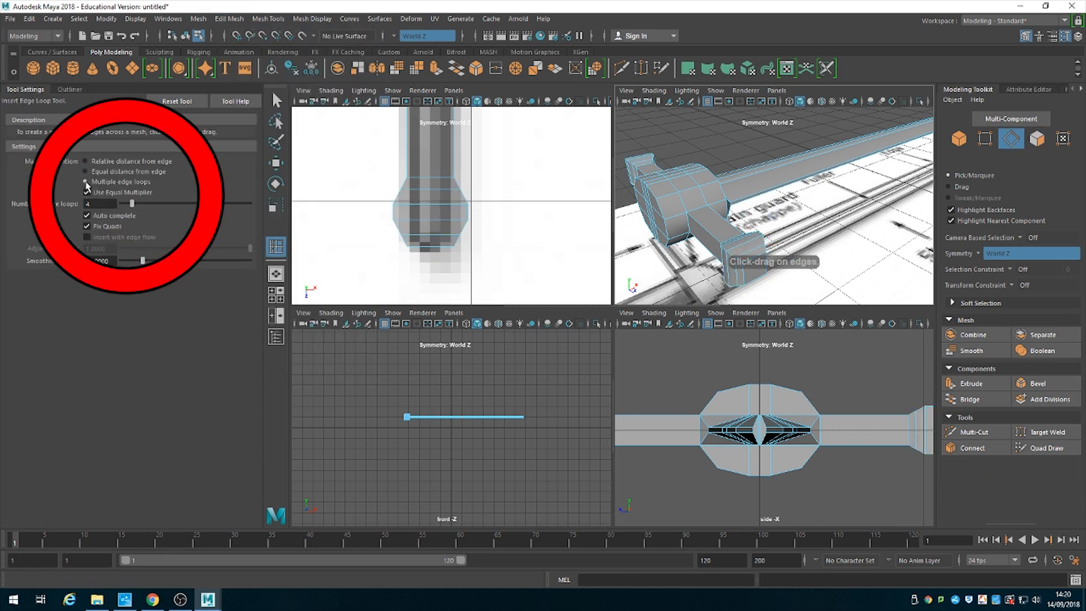
left_click(85, 160)
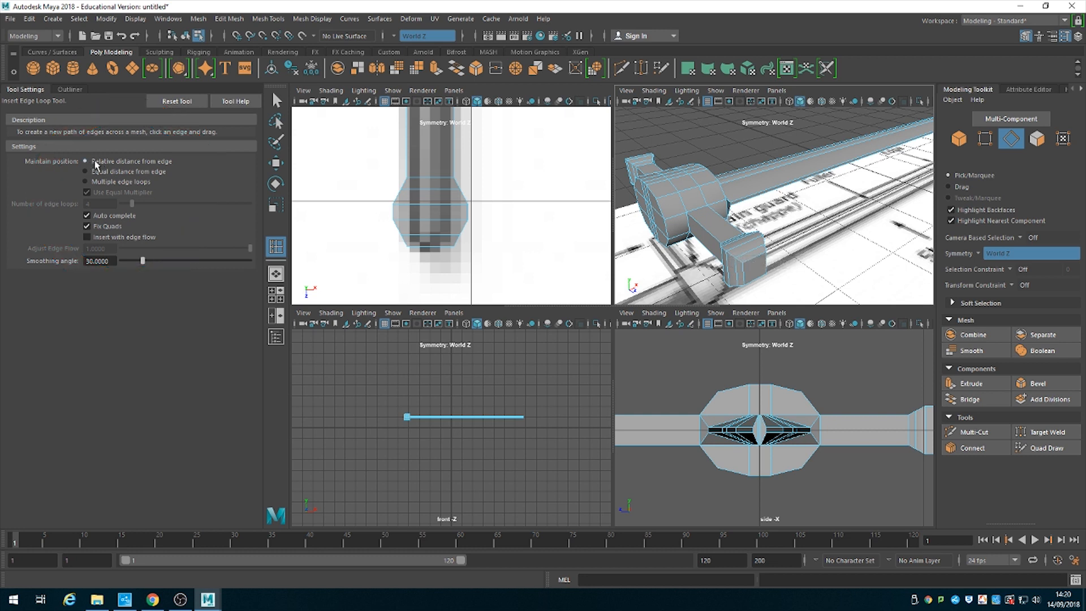
left_click(702, 212)
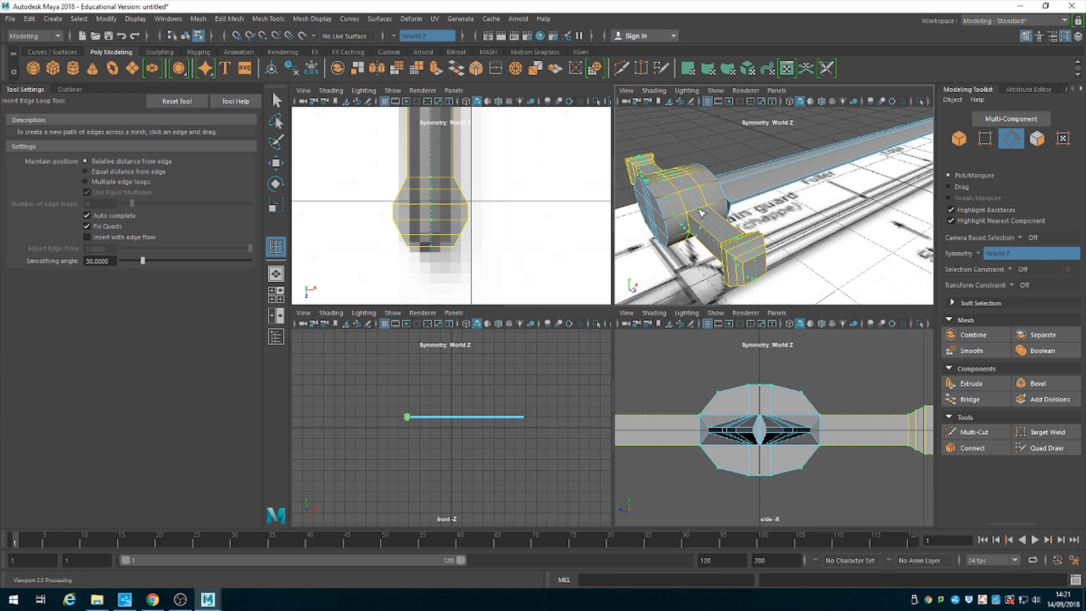
left_click(701, 213)
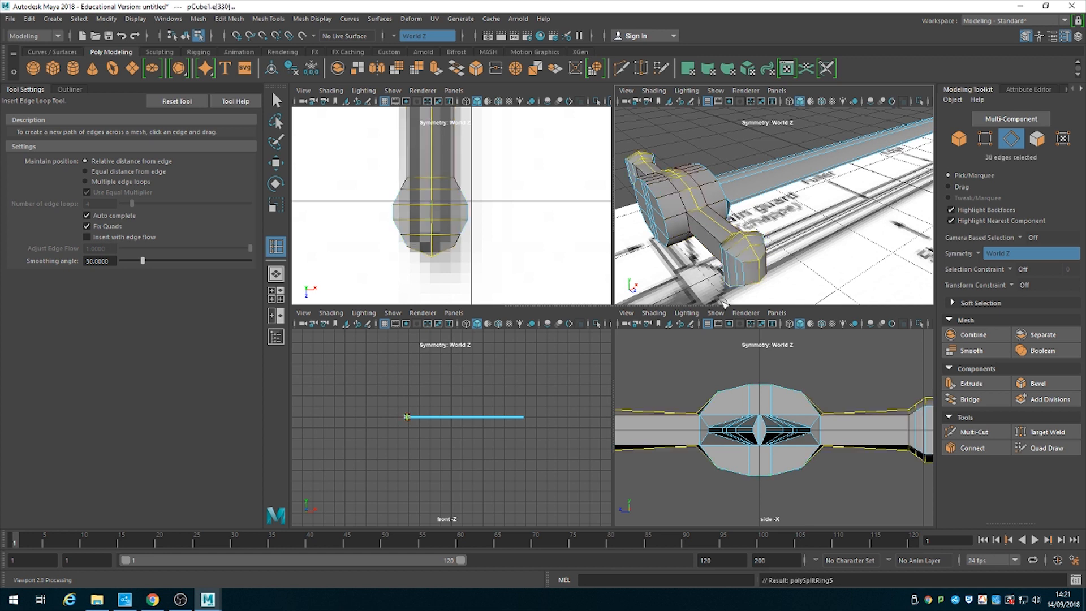
Try to insert another lengthwise edge loop along the cross-guard arm next to the guard.
left_click_drag(753, 249, 733, 232, "alt")
middle_click_drag(733, 231, 735, 228, "alt")
left_click_drag(734, 229, 745, 237, "alt")
left_click(714, 213)
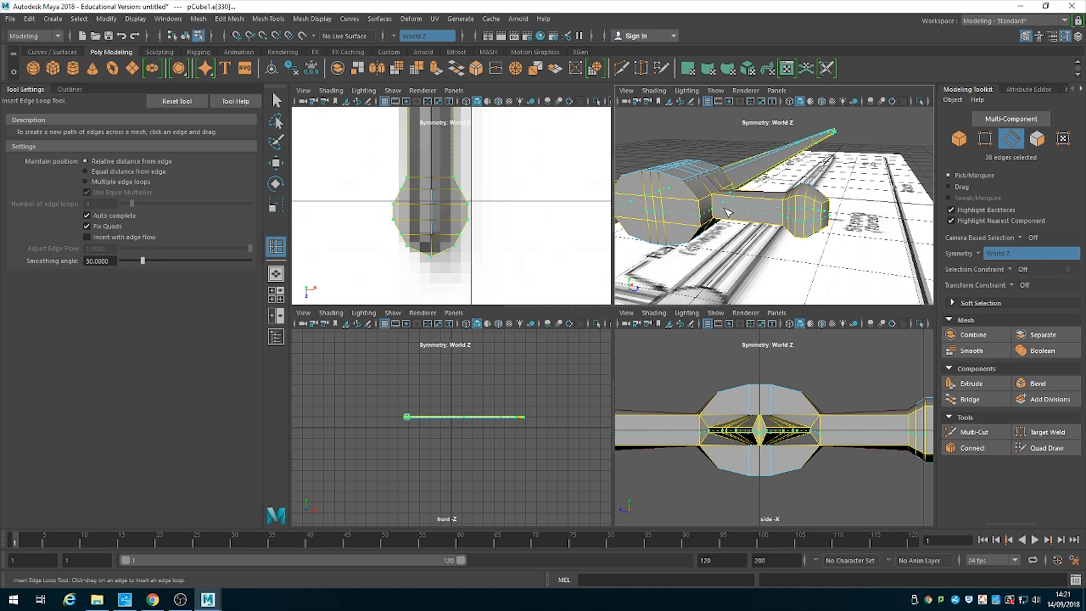
left_click(728, 212)
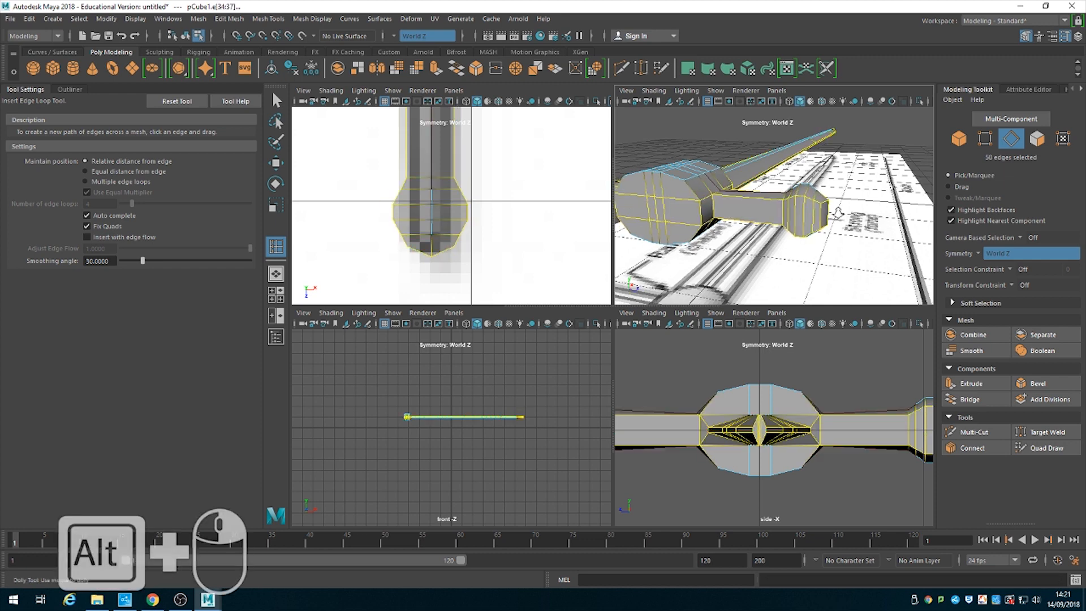
middle_click_drag(799, 218, 902, 222, "alt")
left_click_drag(902, 221, 886, 210, "alt")
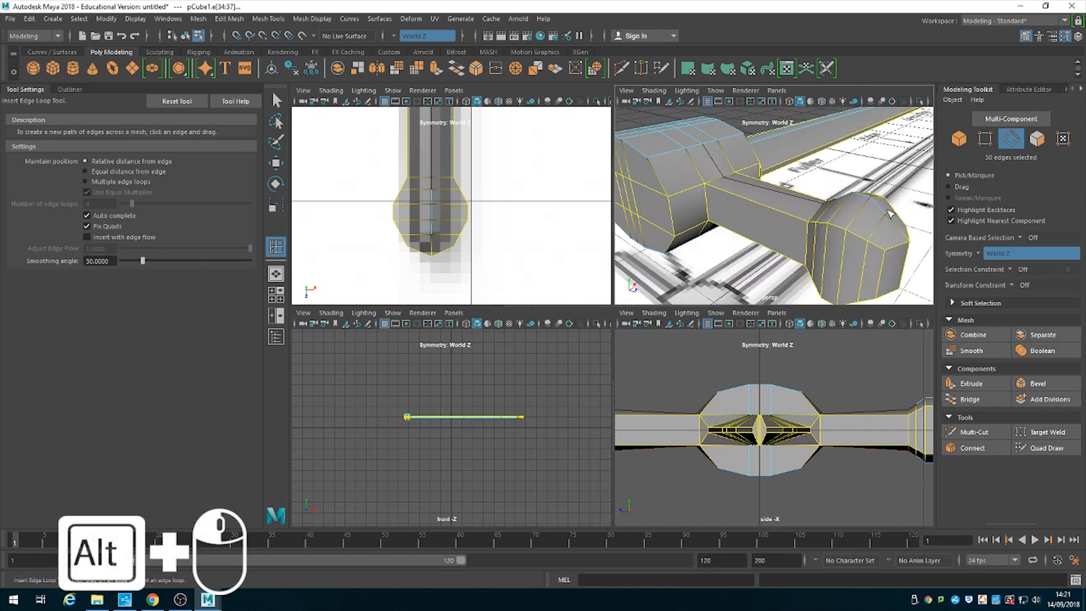
Select the upper and lower corner vertices where the cross-guard arms meet the guard and activate the Scale tool.
key("F9")
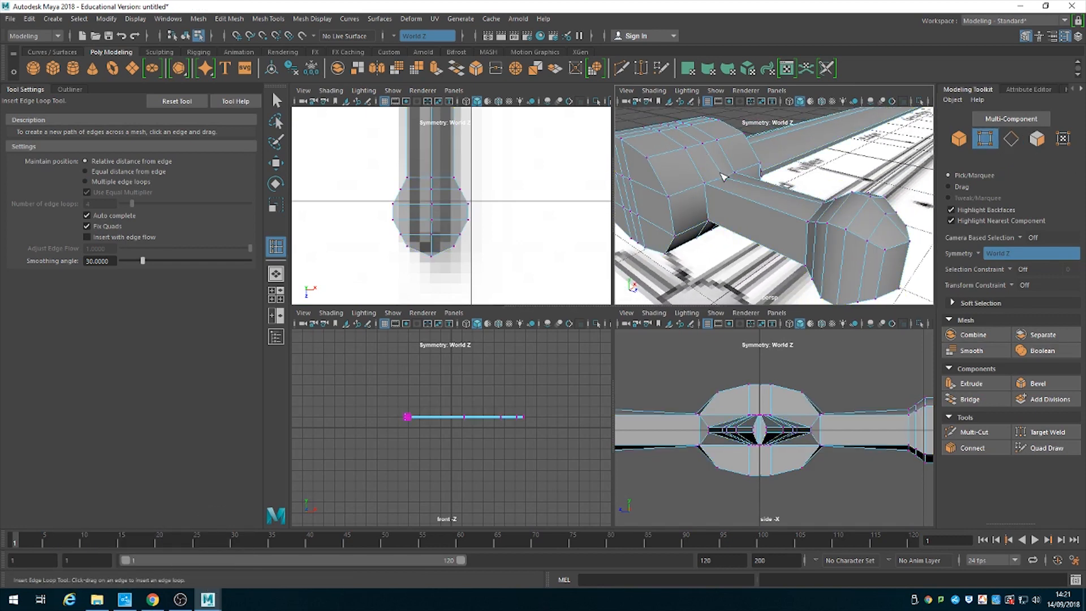
left_click(276, 100)
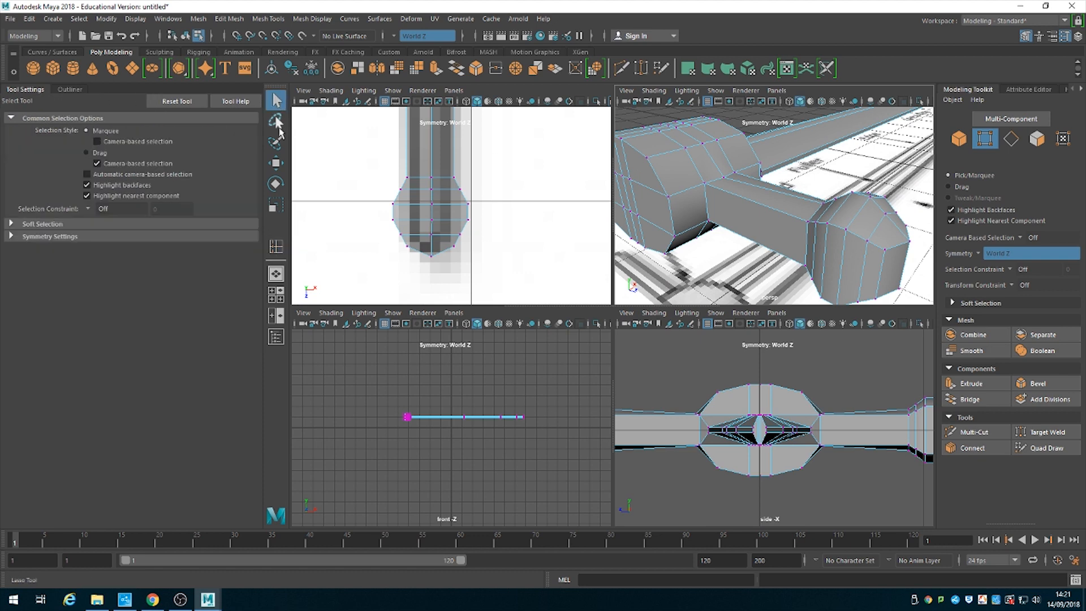
left_click(276, 165)
left_click(723, 177)
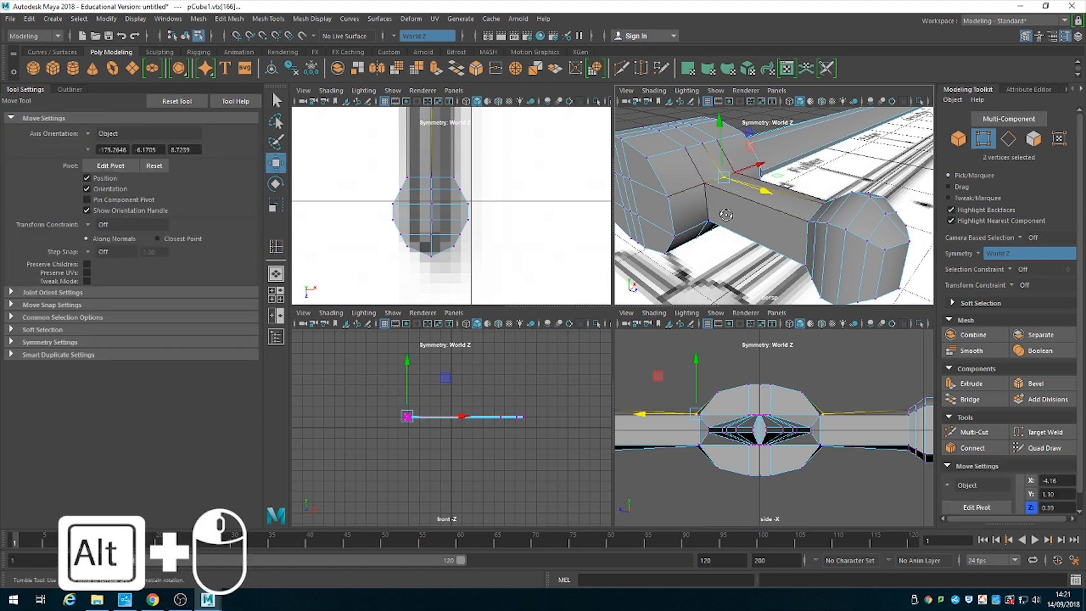
left_click_drag(726, 215, 719, 127, "alt")
left_click(695, 143, "shift")
left_click(275, 205)
middle_click_drag(805, 394, 760, 409, "alt")
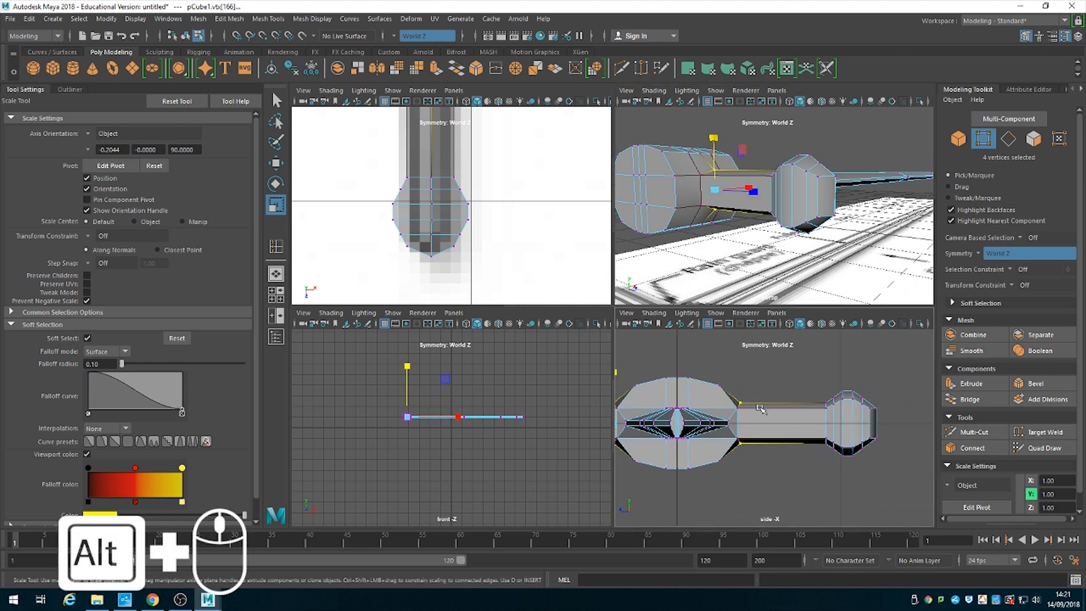
Turn off Soft Select for the Scale tool.
left_click_drag(761, 228, 829, 211, "alt")
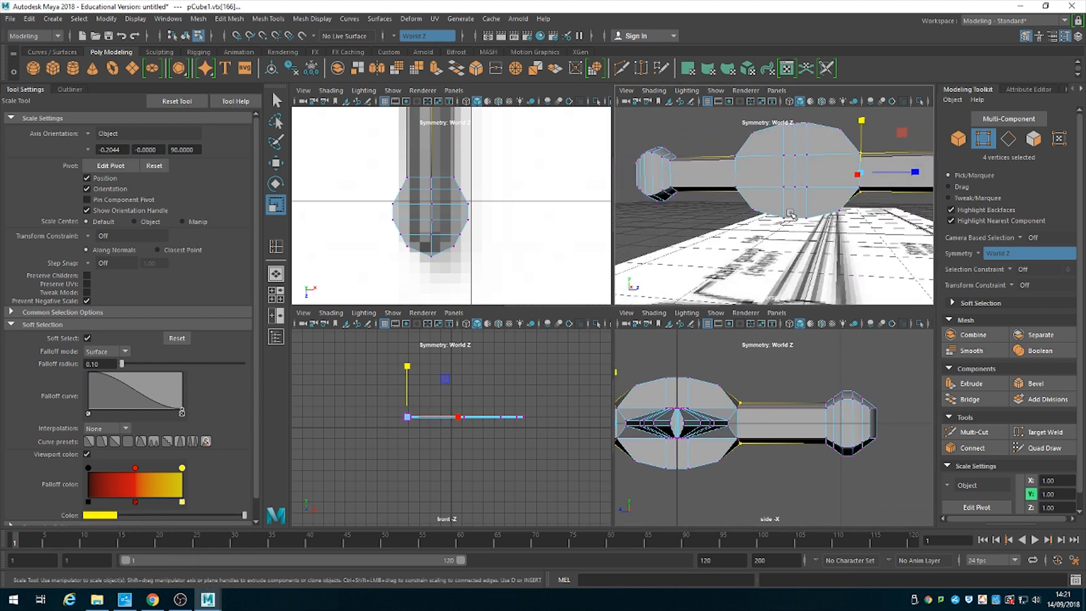
middle_click_drag(829, 212, 711, 215, "alt")
left_click_drag(711, 216, 703, 227, "alt")
middle_click_drag(704, 226, 762, 230, "alt")
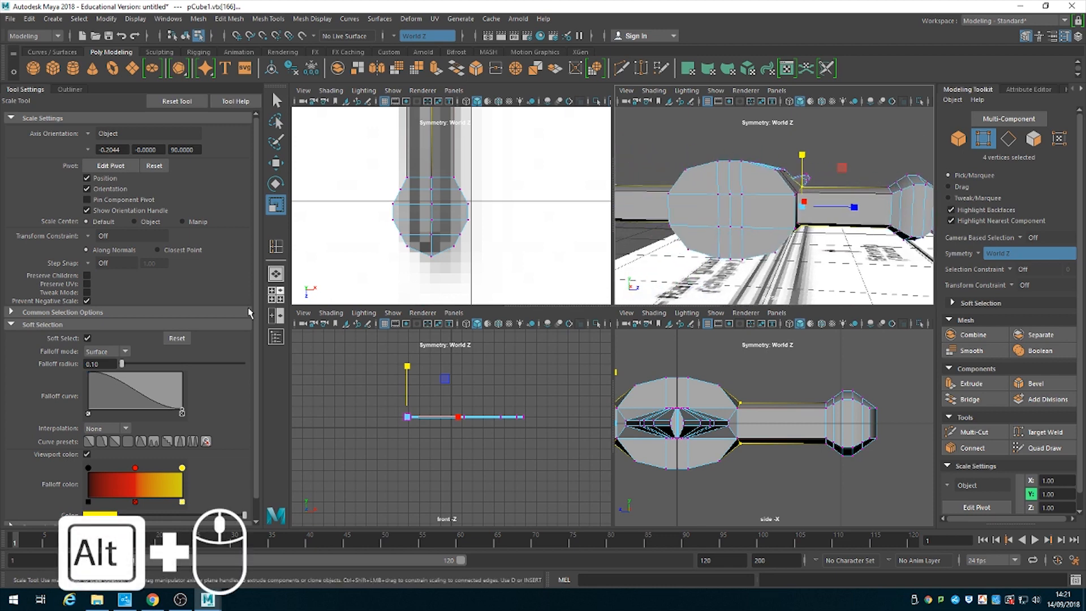
left_click(88, 339)
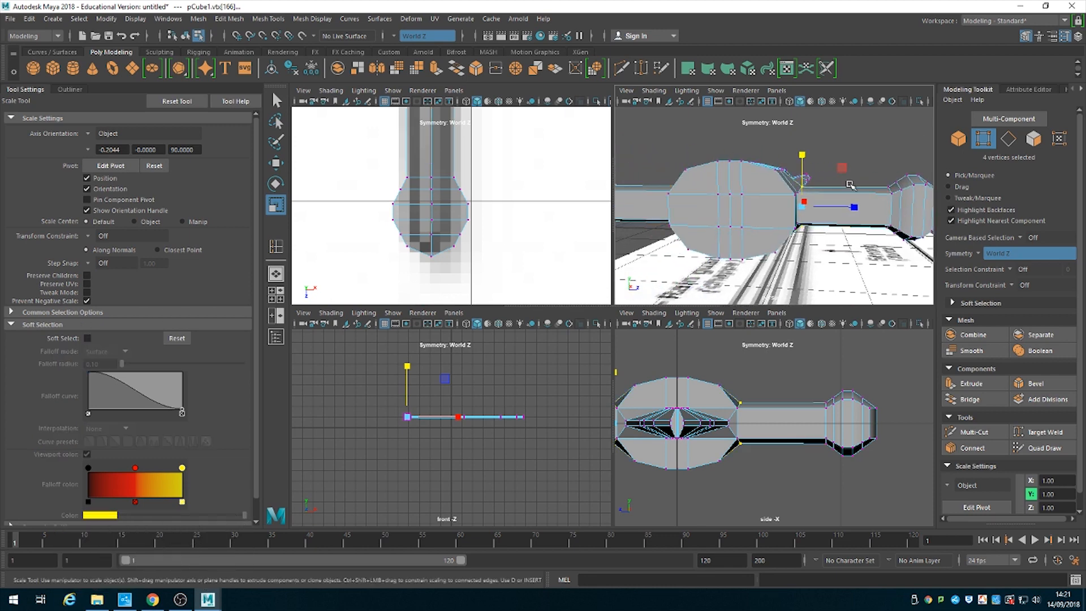
left_click_drag(786, 195, 756, 205, "alt")
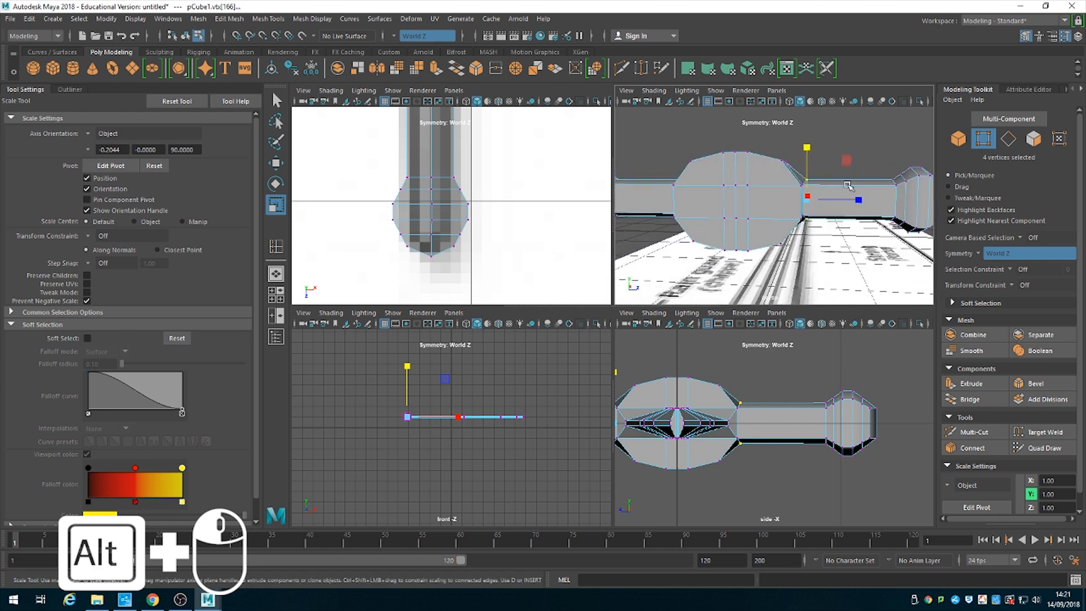
right_click_drag(756, 204, 761, 235, "alt")
left_click_drag(762, 235, 803, 228, "alt")
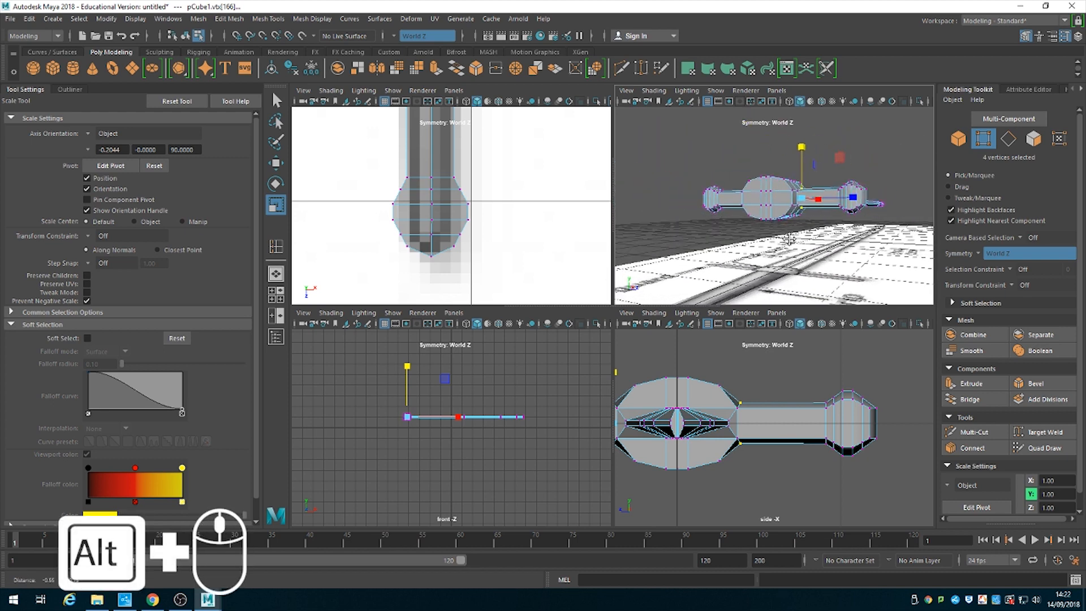
Select all the faces on the flat outer end of the guard and delete them.
left_click(1034, 137)
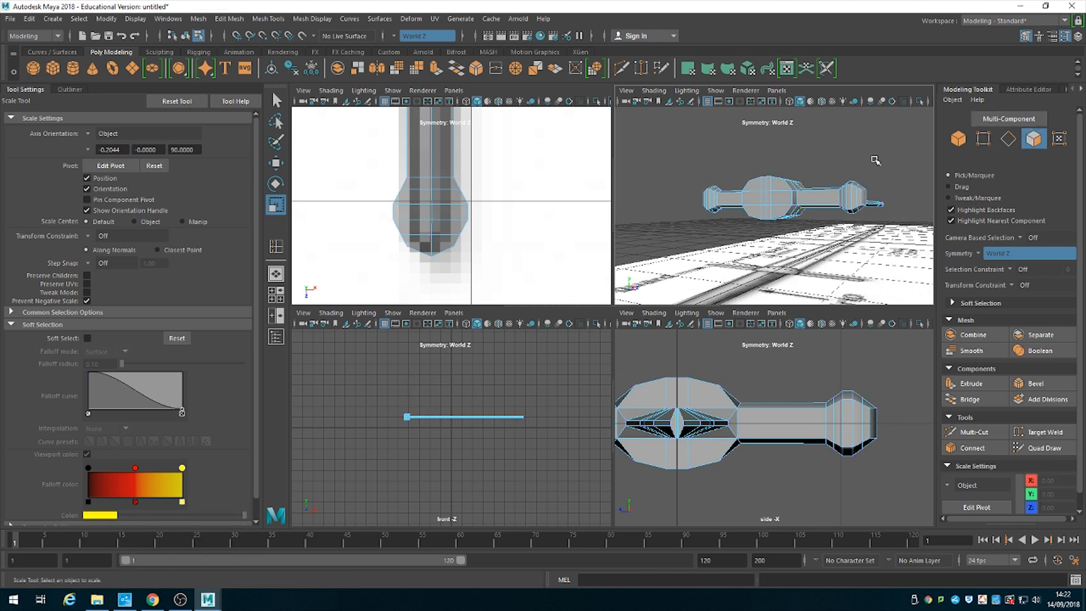
left_click(778, 184)
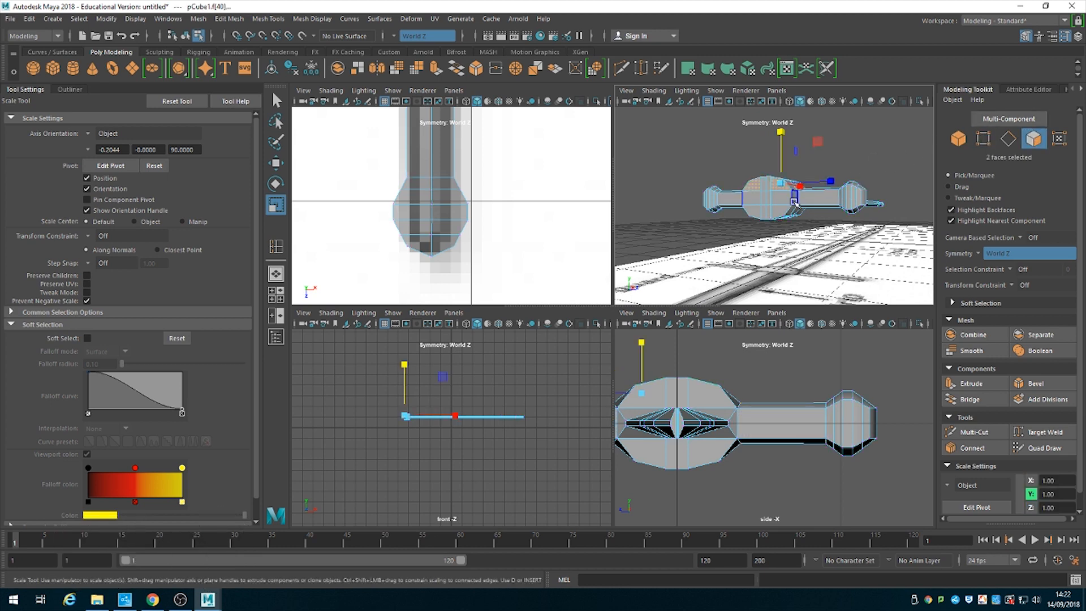
right_click_drag(780, 186, 792, 203, "alt")
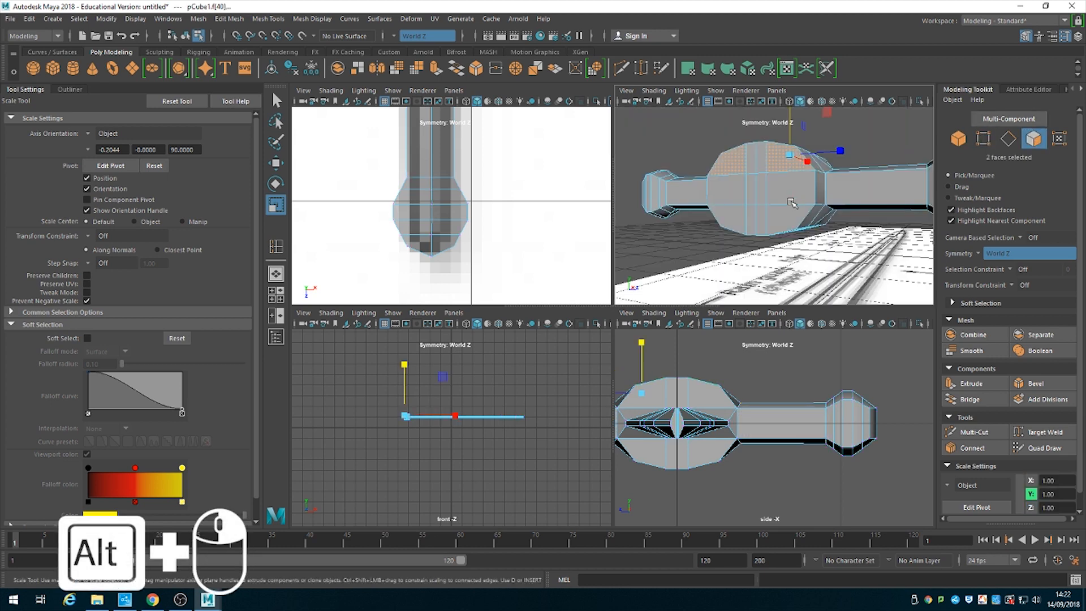
left_click(753, 159, "shift")
left_click(755, 184, "shift")
left_click(781, 193, "shift")
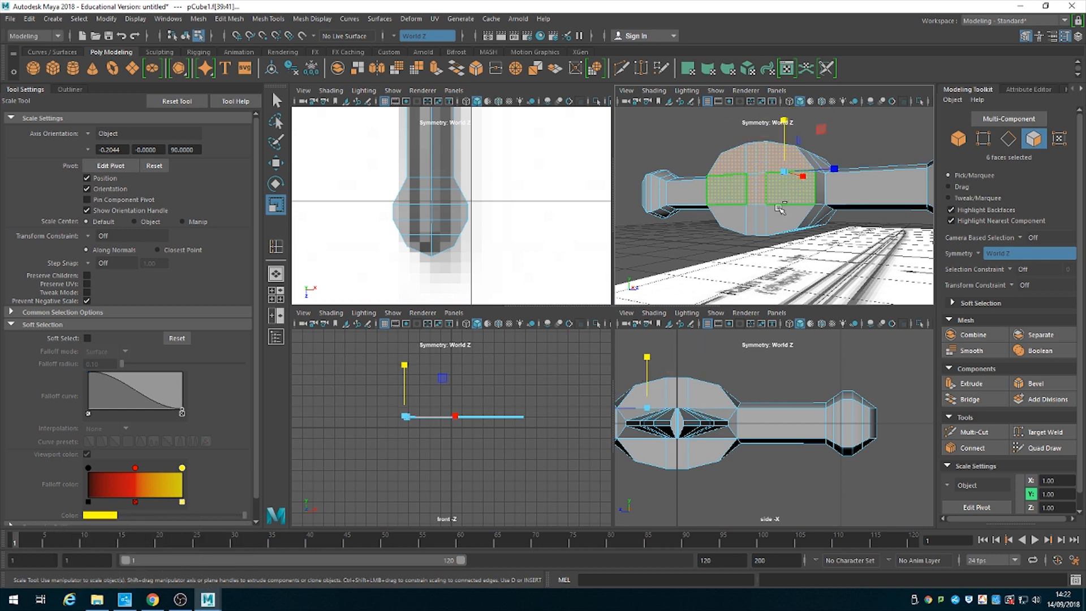
left_click(766, 215, "shift")
left_click(767, 215, "shift")
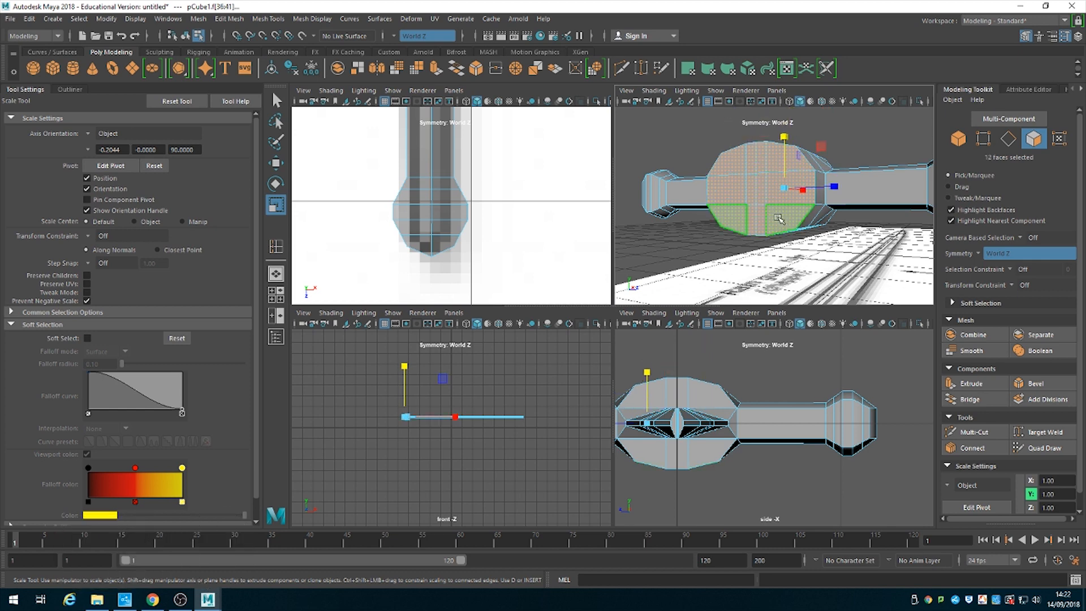
left_click_drag(774, 218, 751, 219, "alt")
key("Delete")
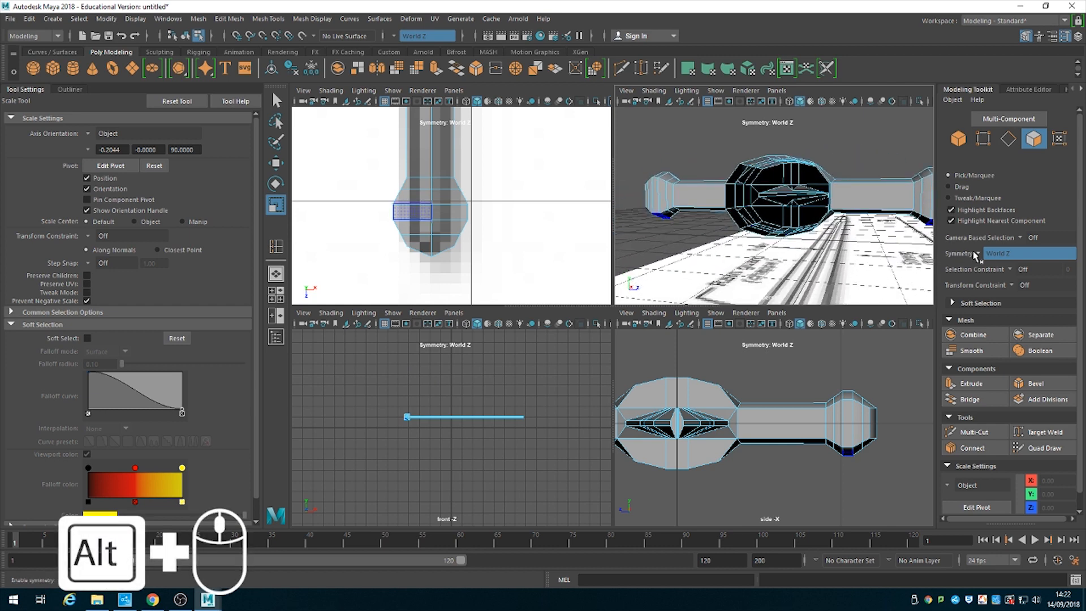
Turn modeling symmetry off and maximise the perspective view.
left_click(975, 256)
left_click(984, 257)
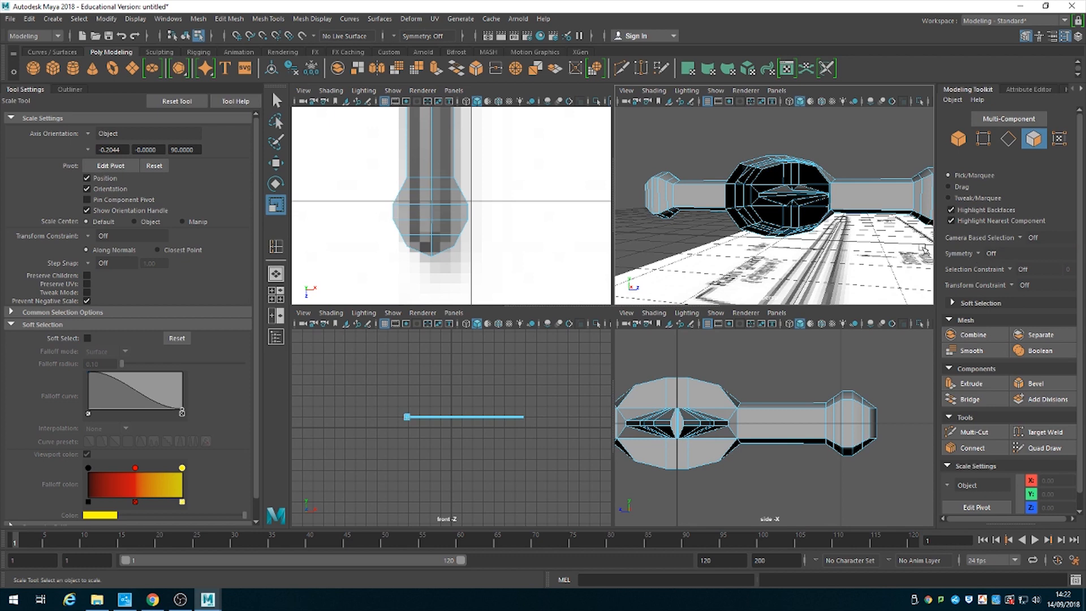
key("space")
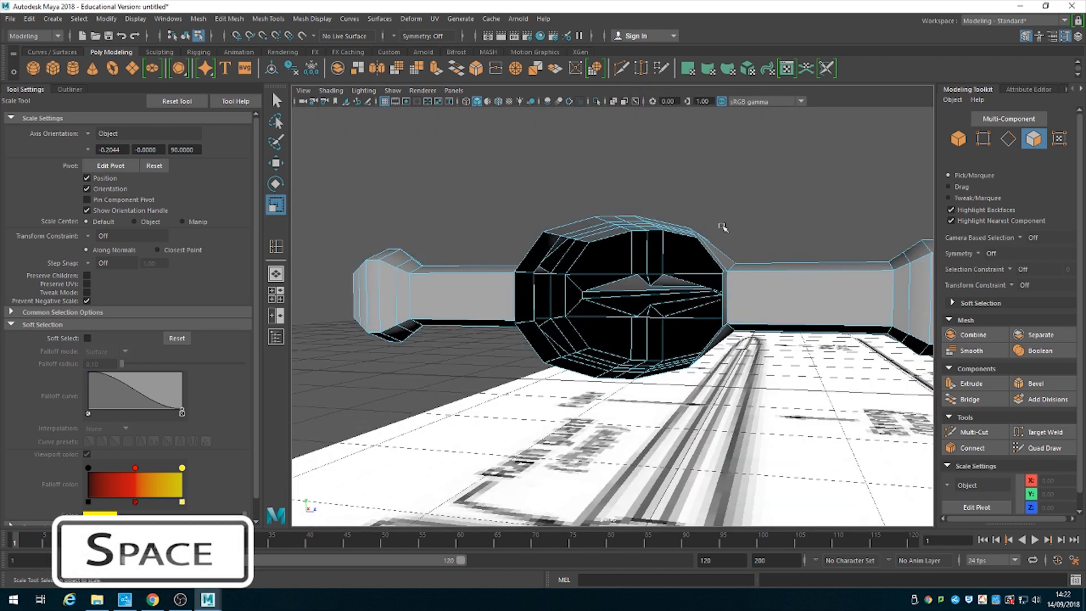
Select the border edge loop around the guard's open end and close it with Fill Hole.
left_click(1007, 139)
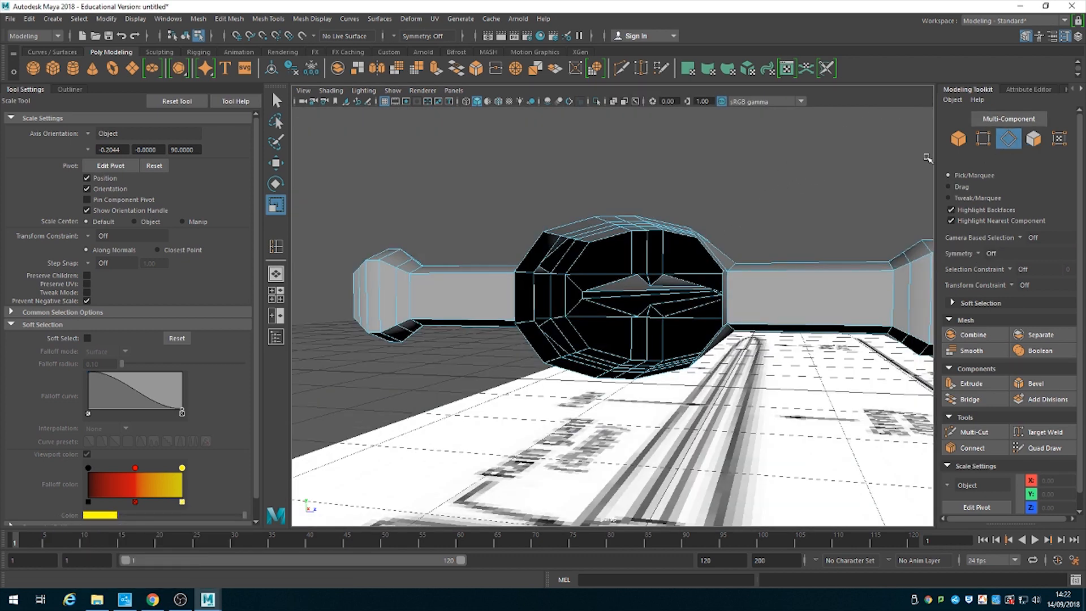
left_click(537, 252)
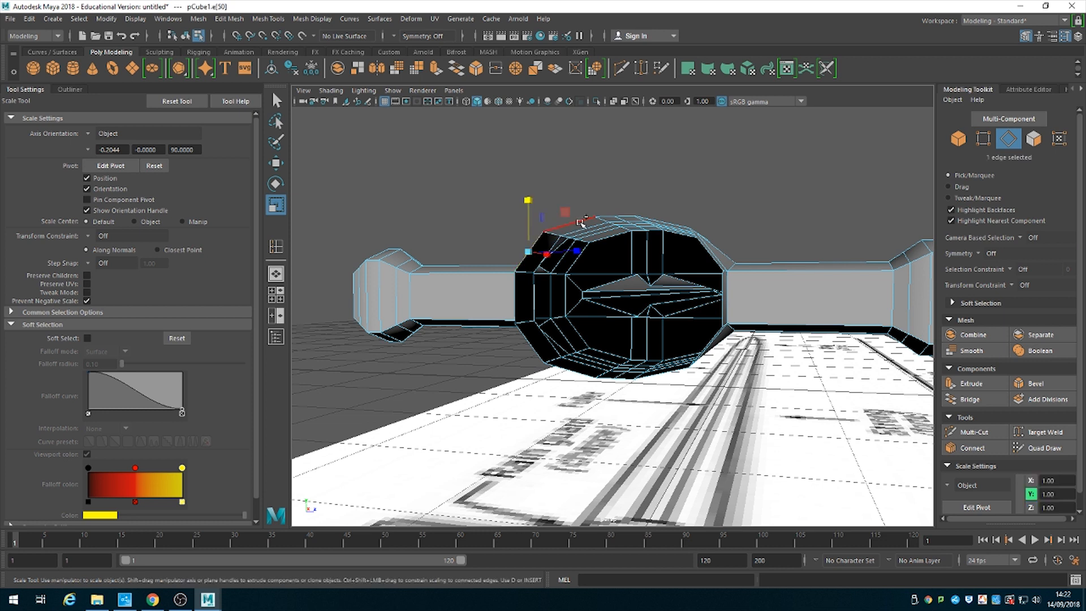
double_click(581, 222)
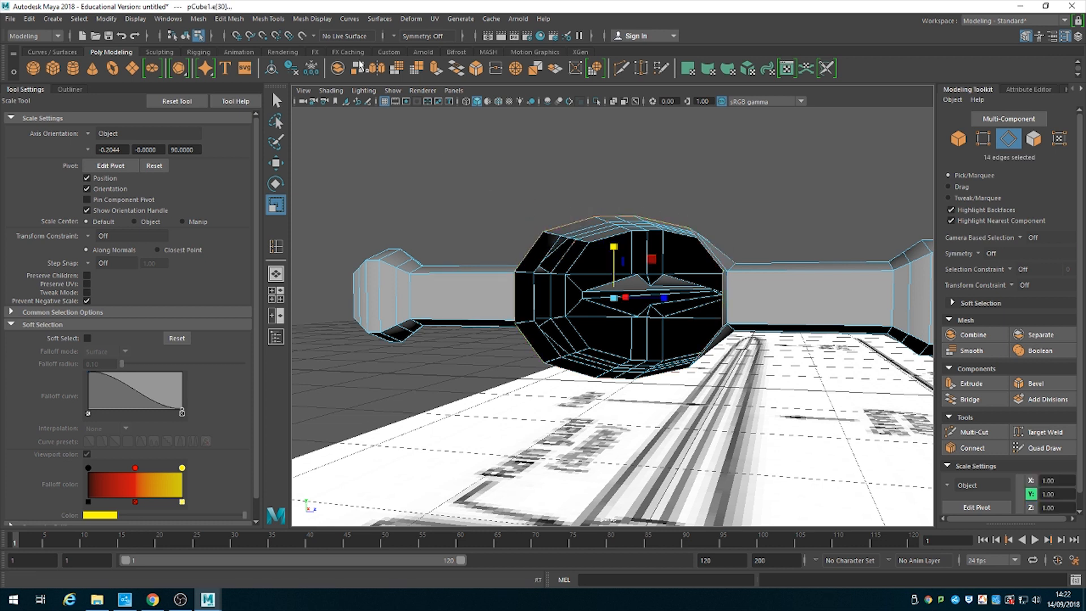
left_click(229, 19)
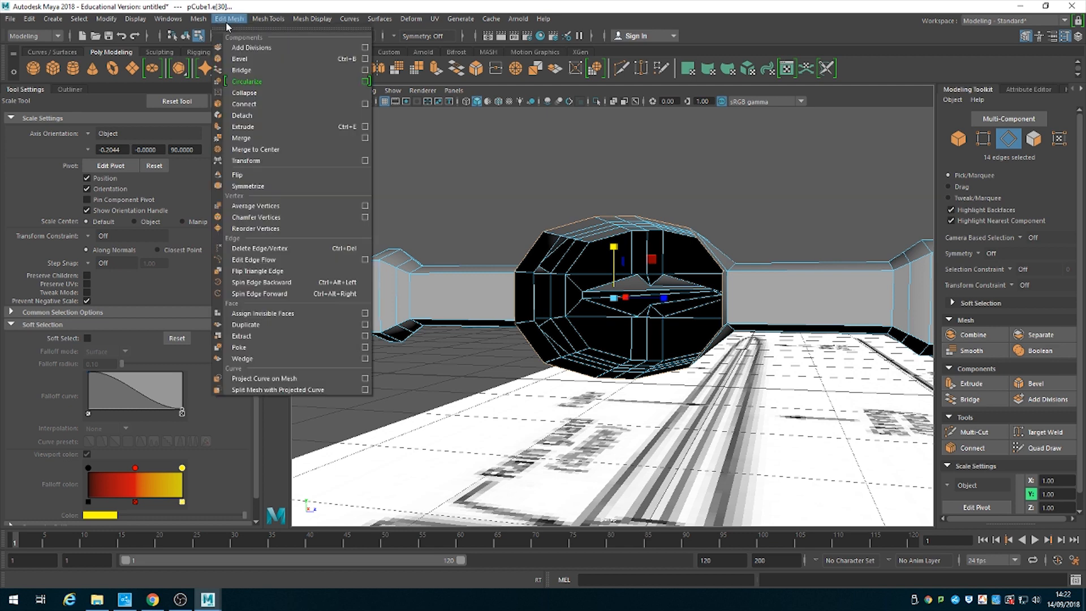
mouse_move(202, 20)
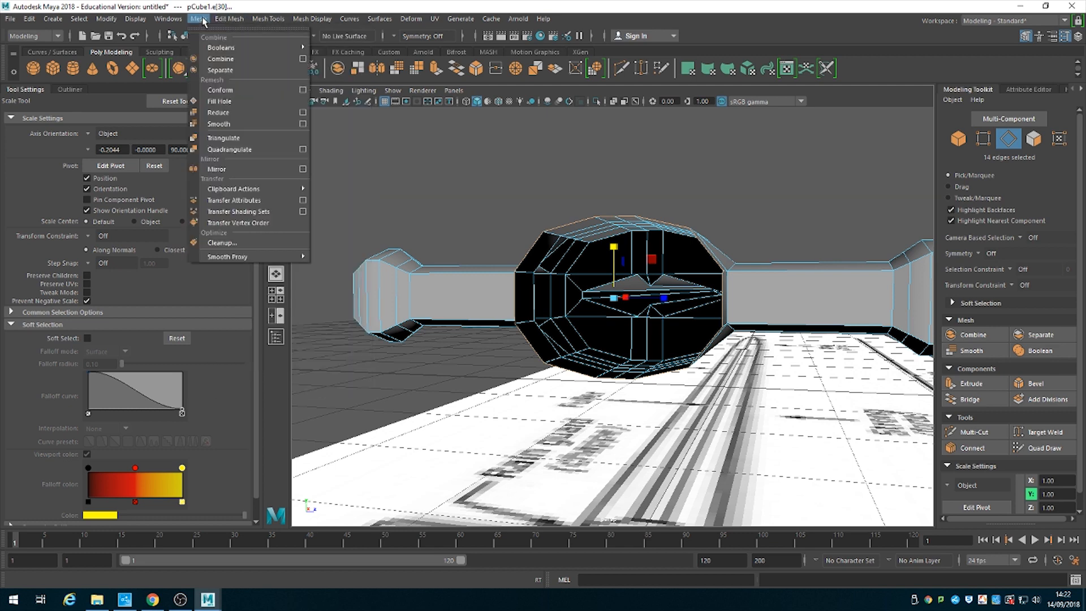
left_click(222, 101)
key("w")
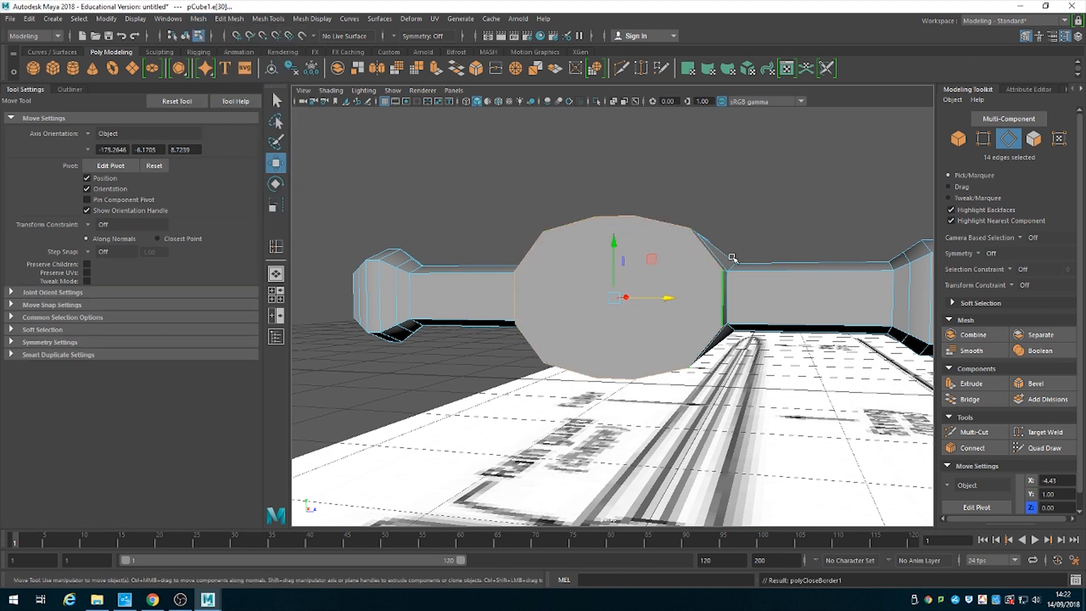
Extrude the guard's new end face and scale the extrusion uniformly inward to about 0.8.
key("F11")
left_click(643, 306)
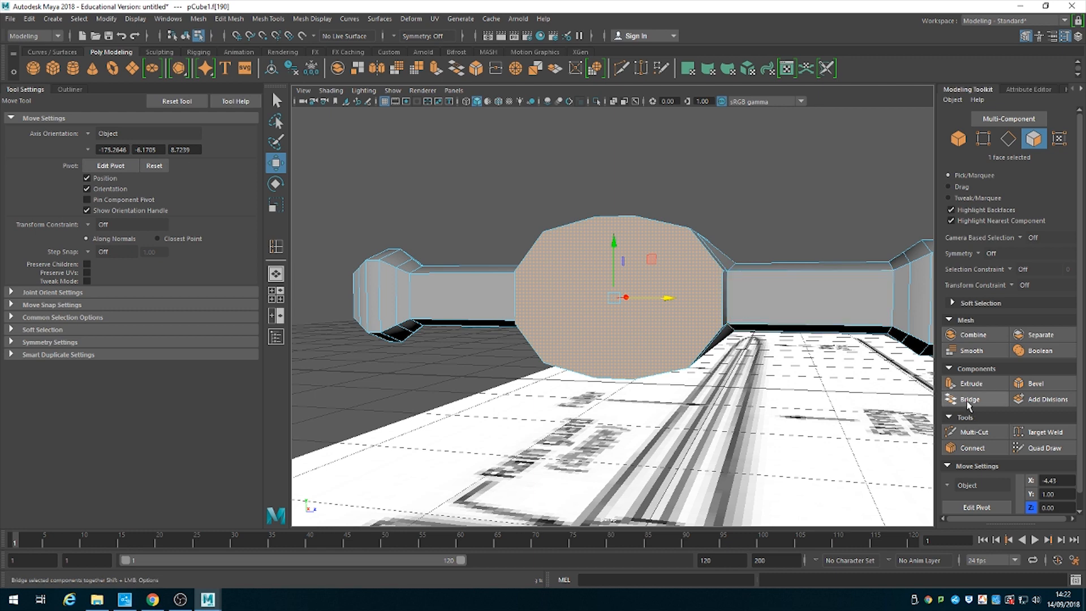
left_click(980, 387)
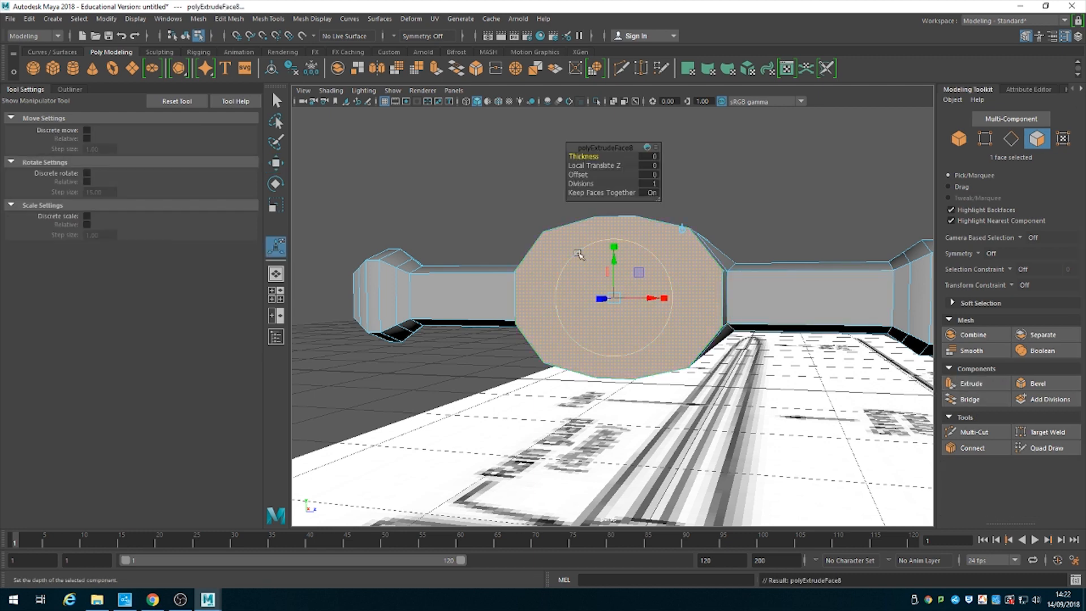
left_click(614, 247)
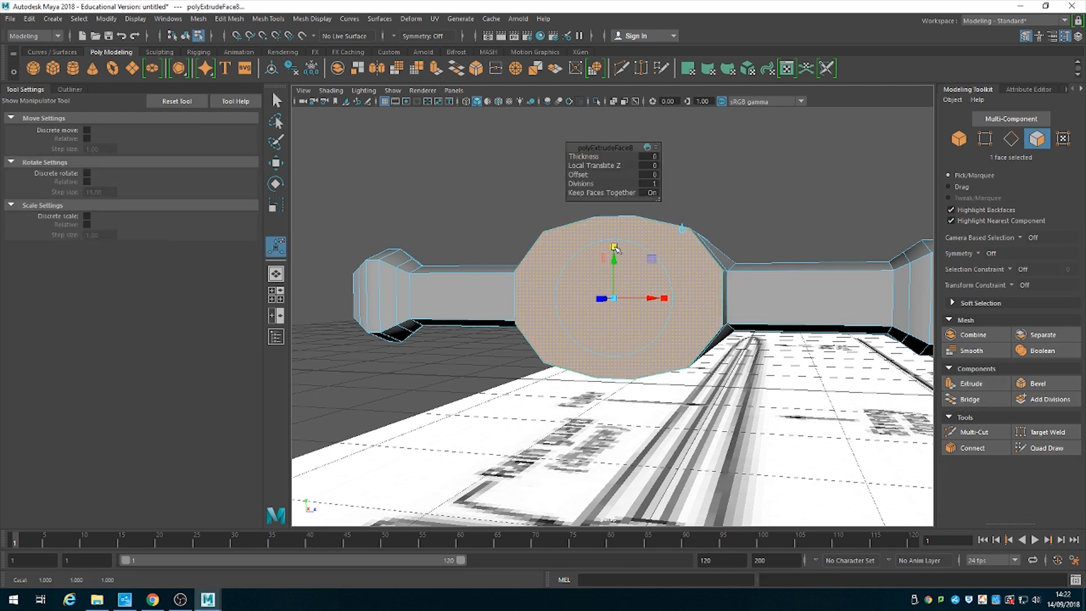
left_click_drag(616, 298, 610, 300)
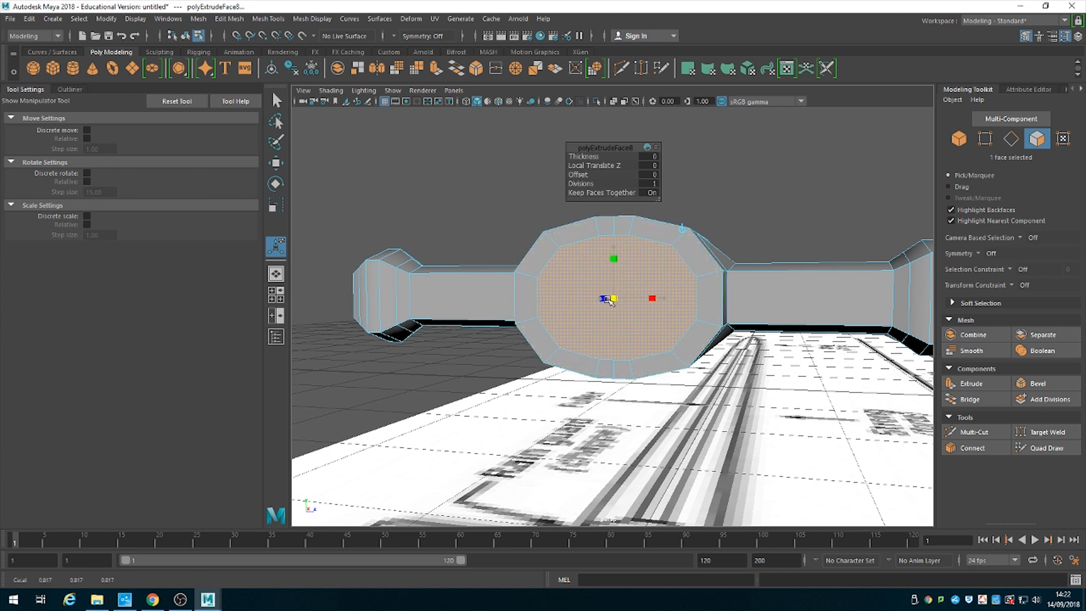
Move the inset end face inward along X to about -4.40, recessing it into the guard.
key("w")
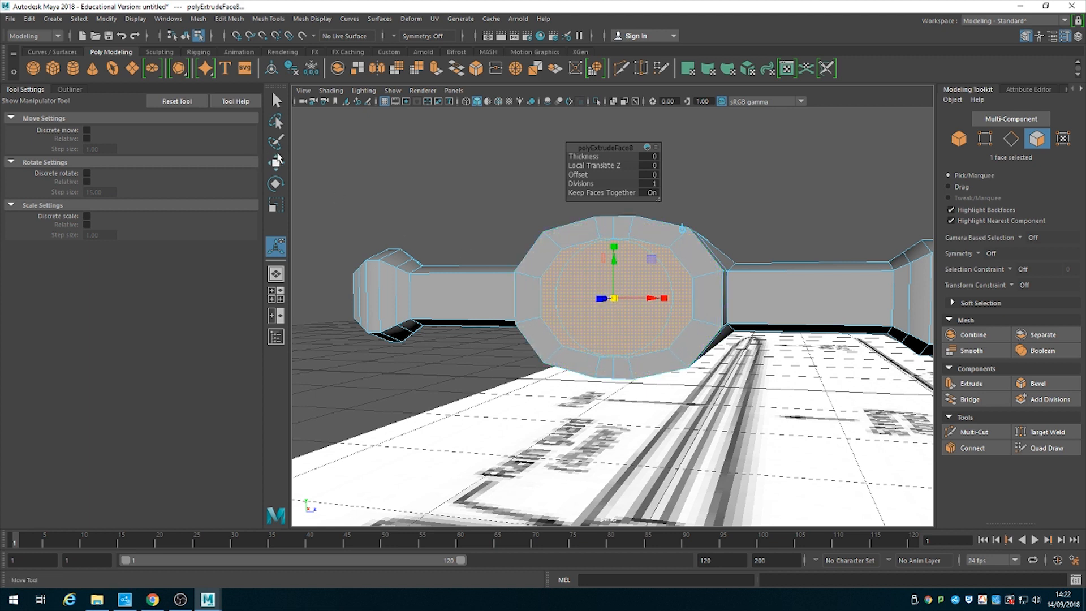
left_click_drag(664, 310, 724, 306, "alt")
left_click_drag(541, 320, 549, 320)
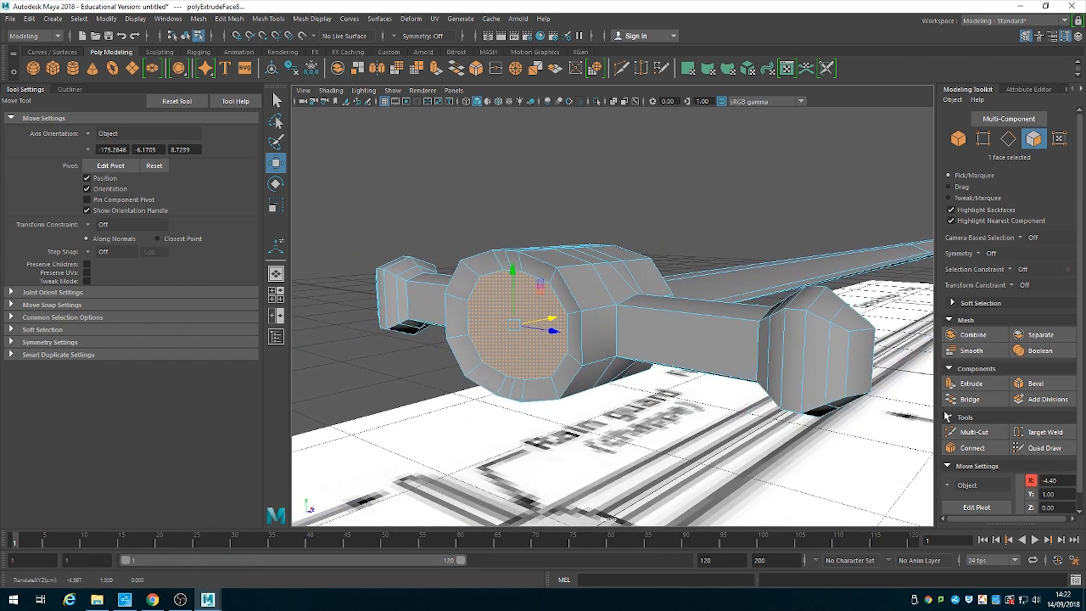
Extrude the recessed end face again as a smaller inset and move it further into the guard along X to about -4.37.
left_click(974, 389)
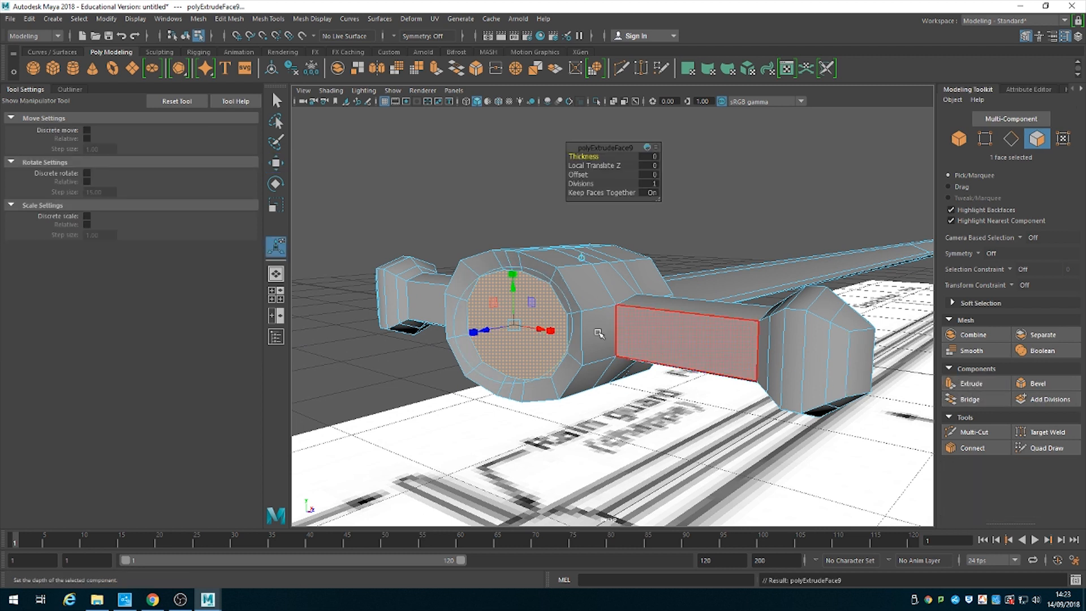
left_click(276, 206)
left_click_drag(521, 326, 502, 331)
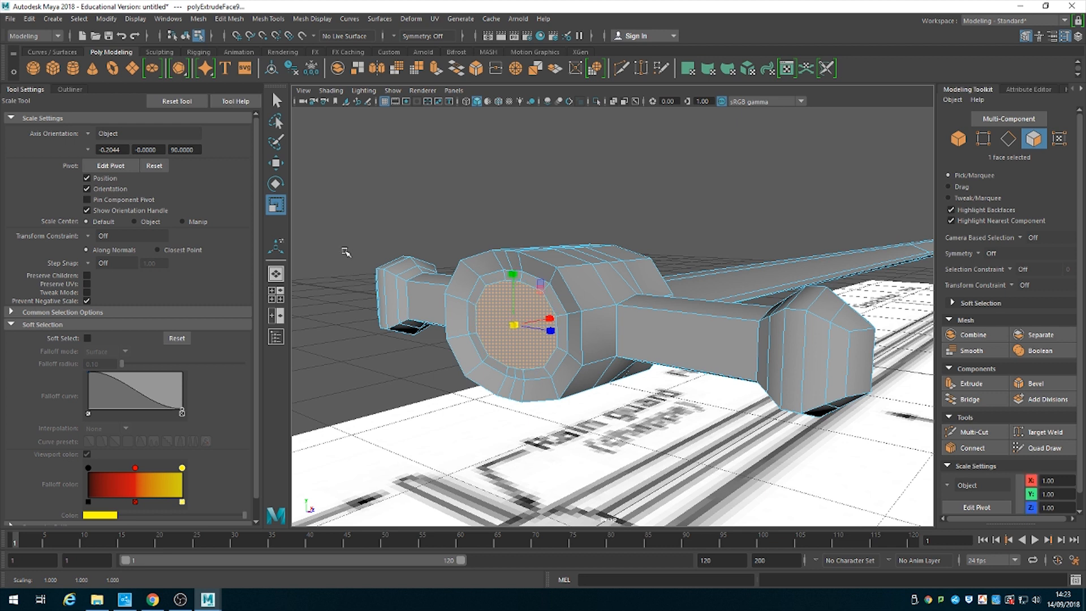
left_click(276, 163)
left_click_drag(555, 315, 561, 317)
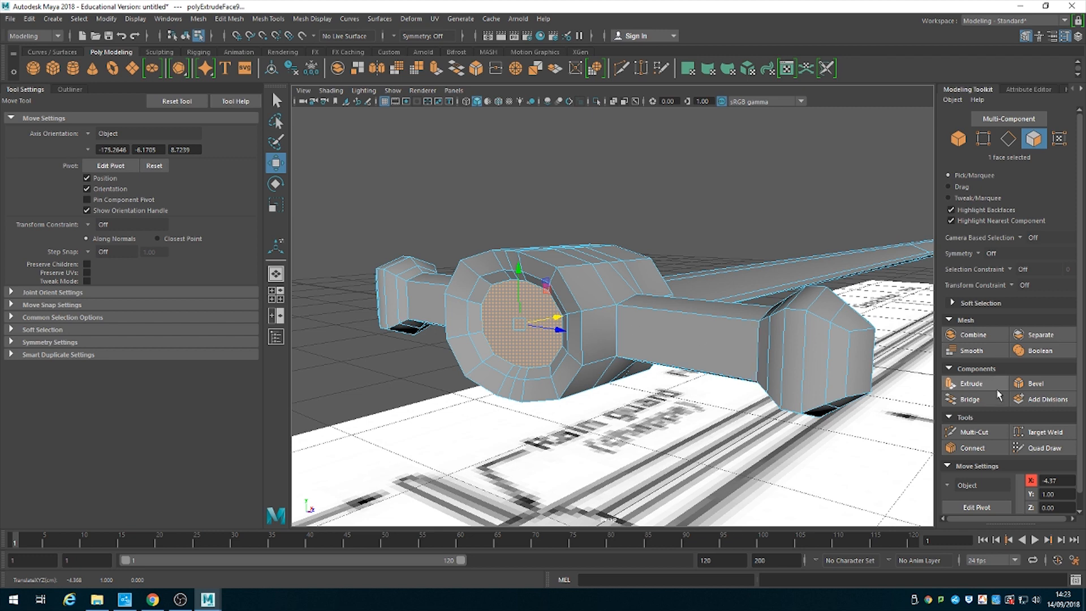
Extrude the recessed end face of the guard again and scale the new face slightly inward.
left_click(971, 384)
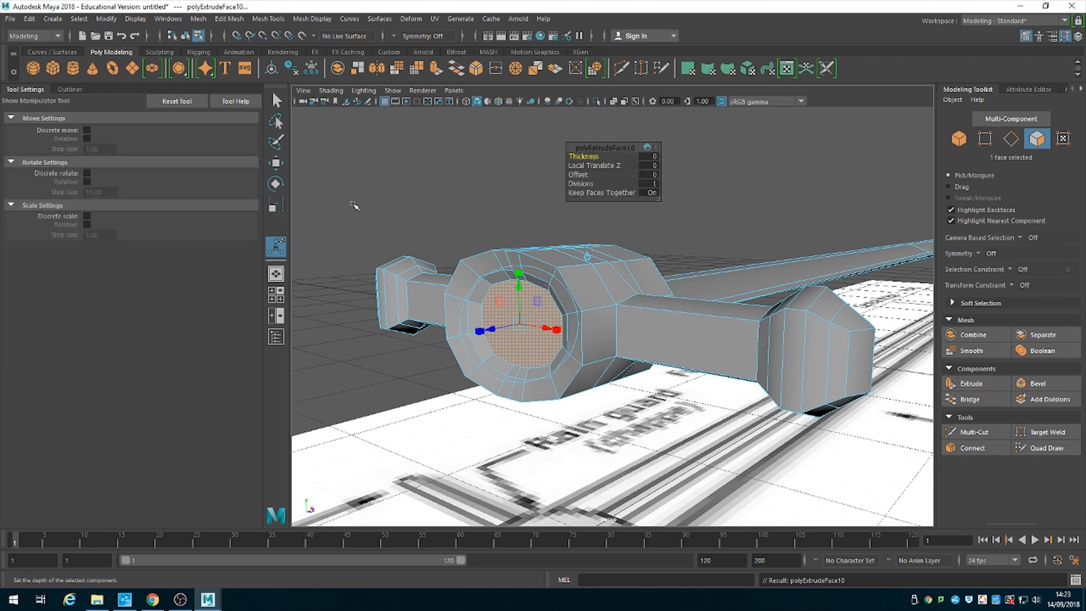
left_click(275, 206)
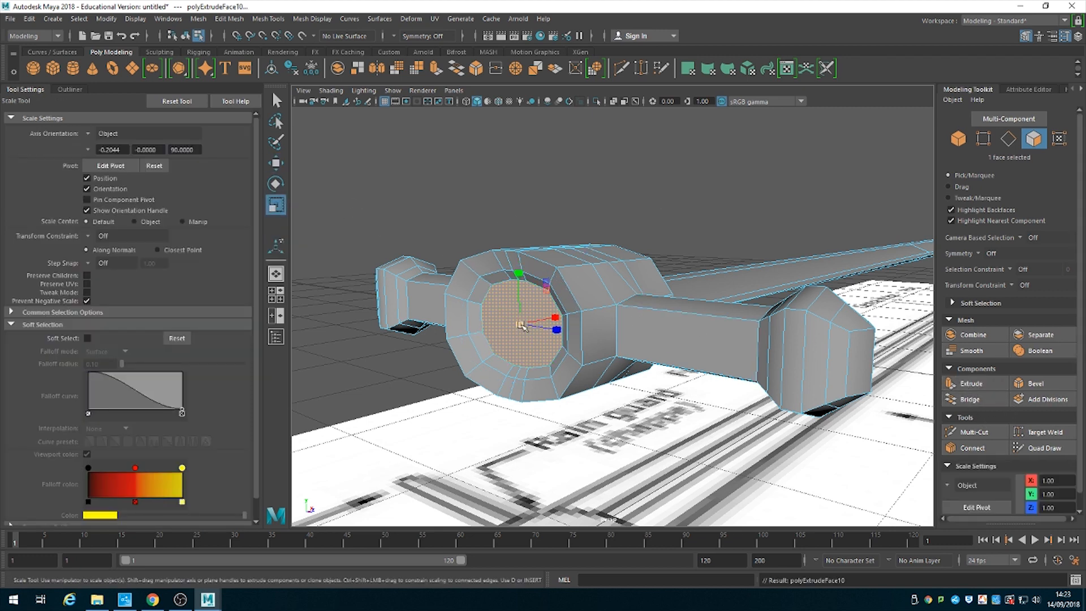
left_click_drag(519, 324, 515, 327)
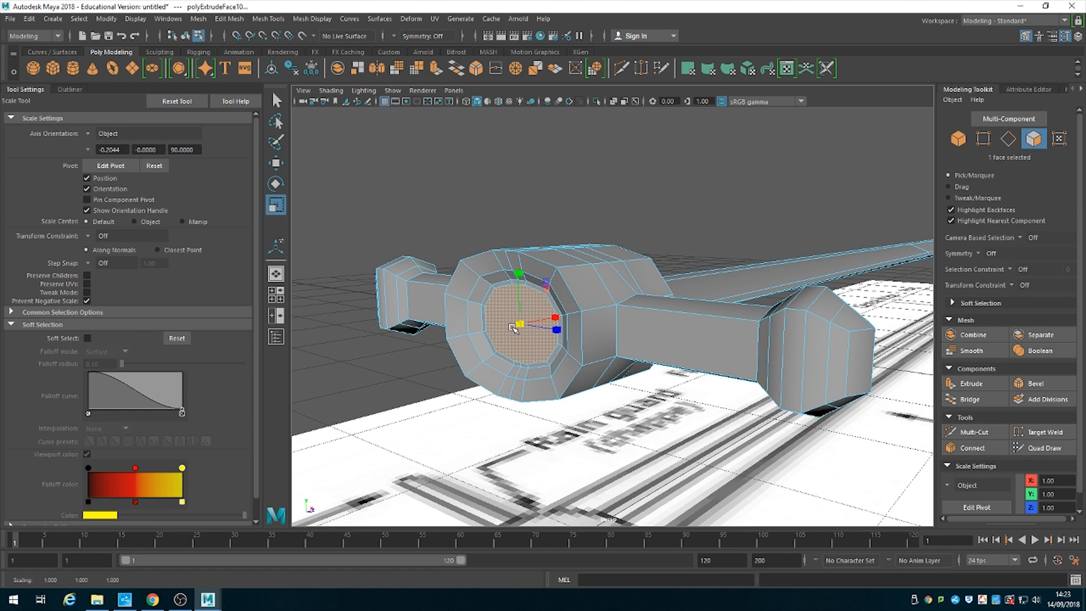
Extrude the inset face out of the guard by about 0.633 as the first grip section and scale its end to the reference.
left_click(987, 387)
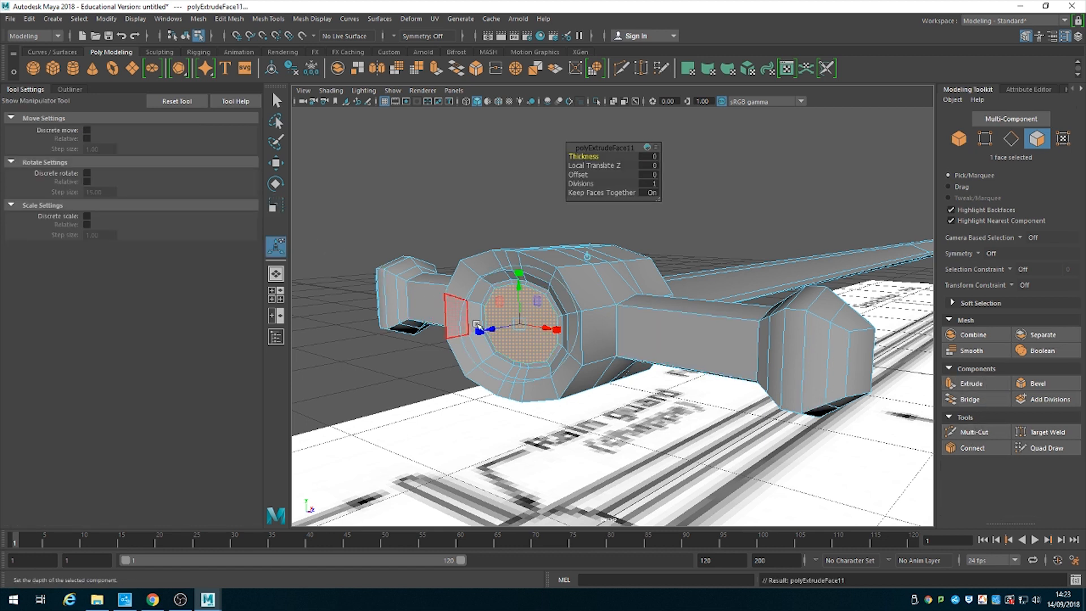
left_click_drag(477, 325, 434, 341)
key("space")
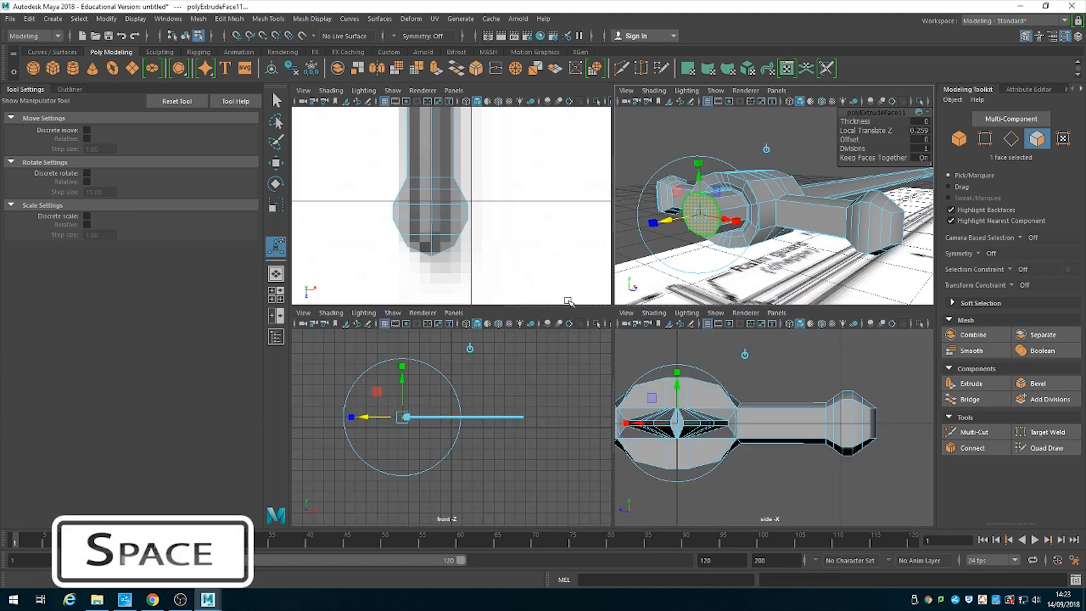
middle_click_drag(447, 216, 620, 314, "alt")
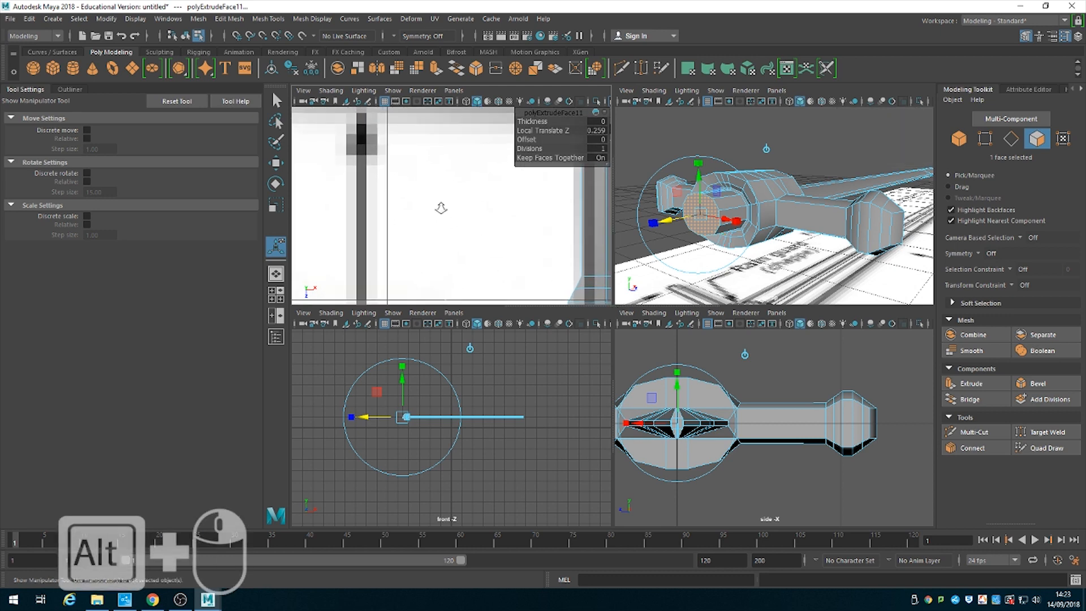
right_click_drag(440, 208, 429, 236, "alt")
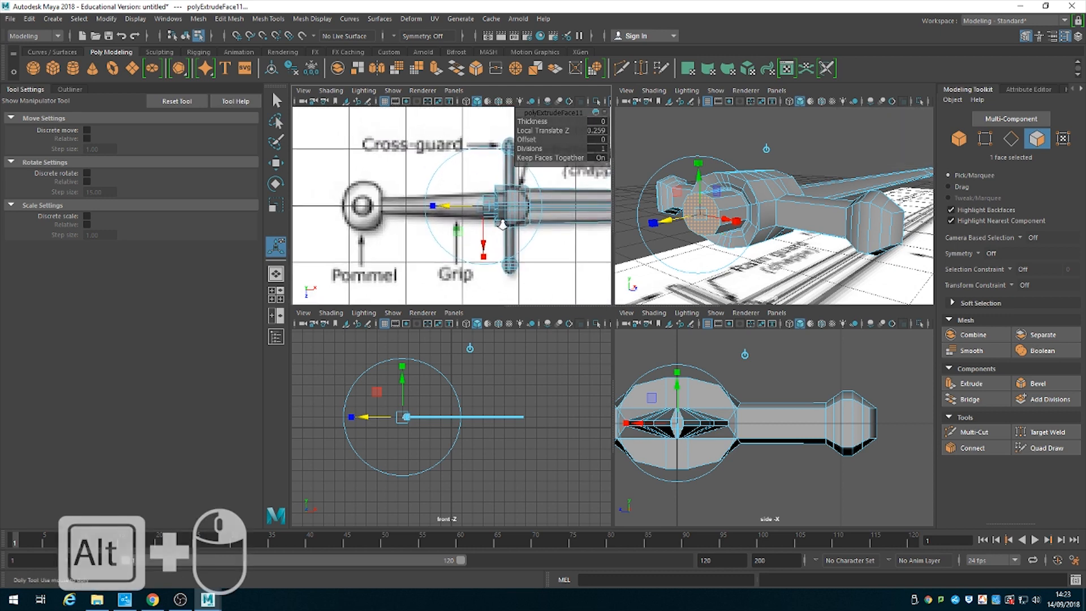
right_click_drag(502, 225, 591, 294, "alt")
left_click_drag(476, 209, 436, 214)
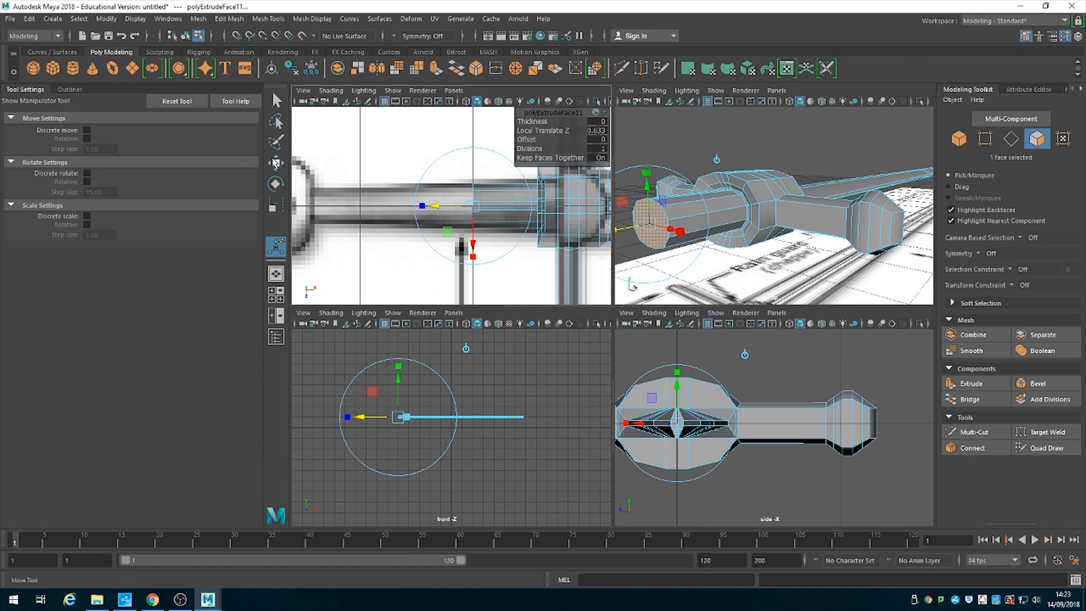
left_click(275, 206)
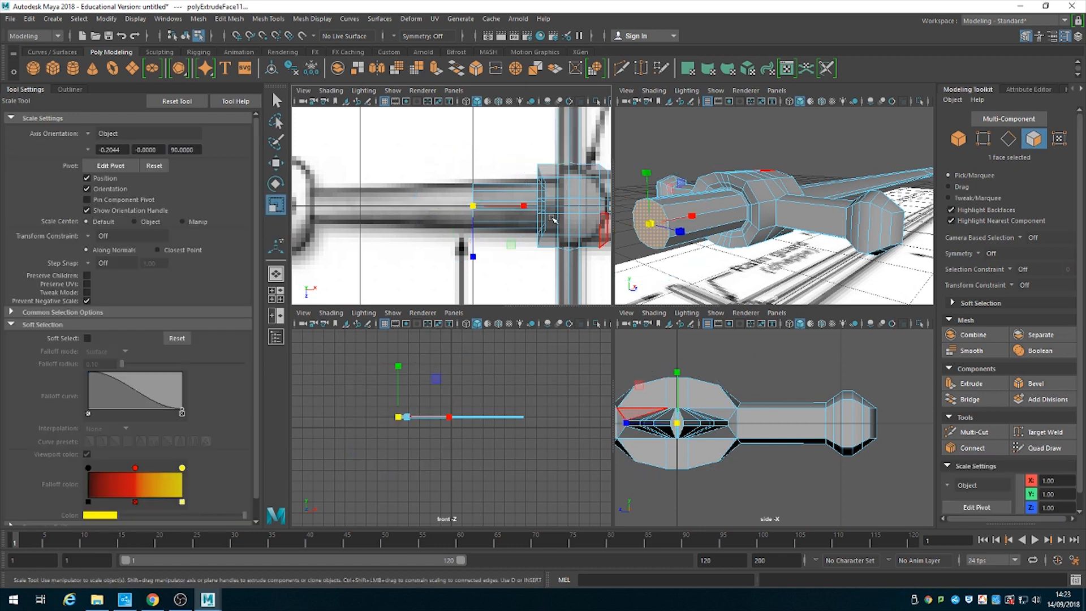
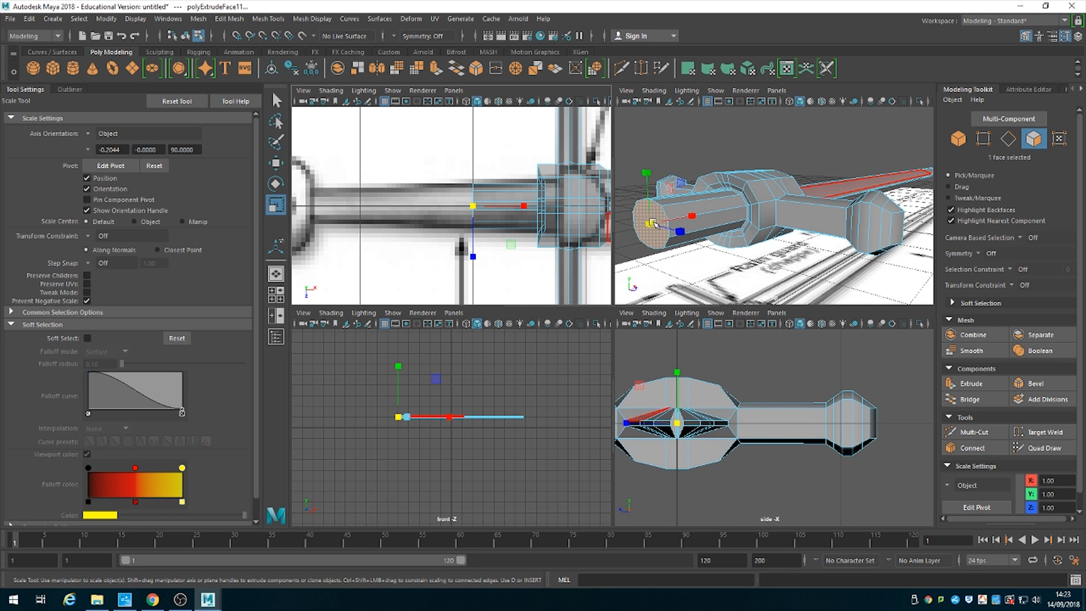
left_click_drag(652, 224, 646, 227)
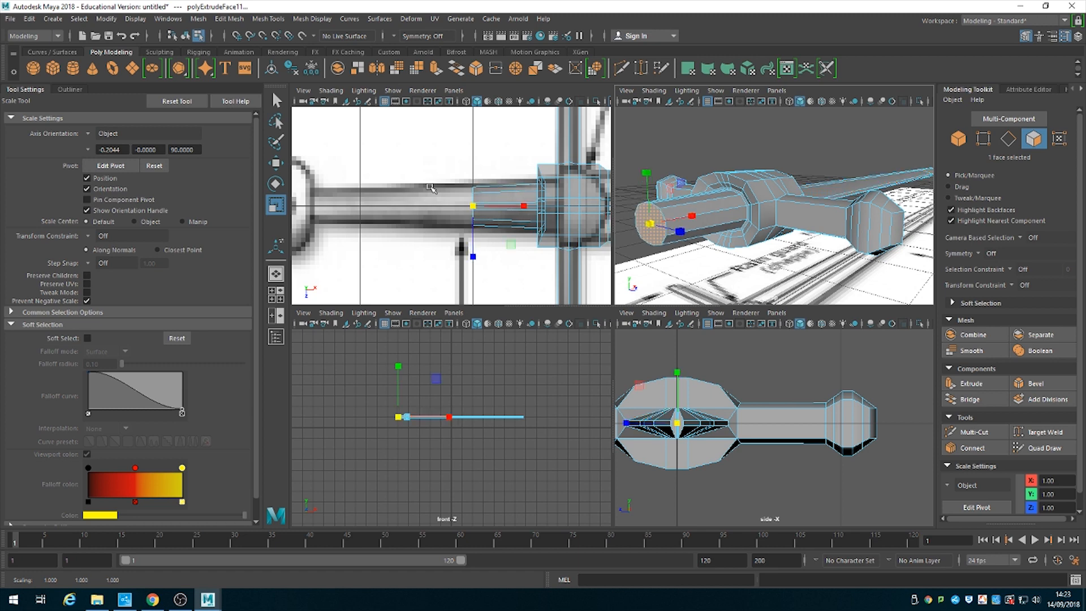
Extrude a second grip section along X to about -6.01 and scale its end face down to follow the reference taper.
key("w")
left_click_drag(782, 222, 757, 226, "alt")
key("ctrl+e")
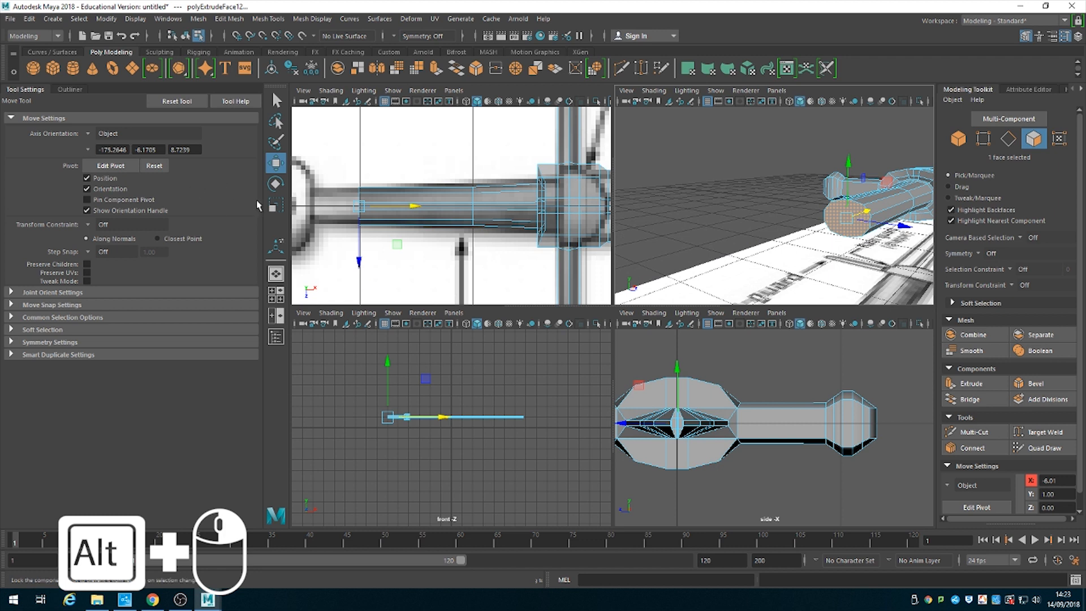
left_click(275, 205)
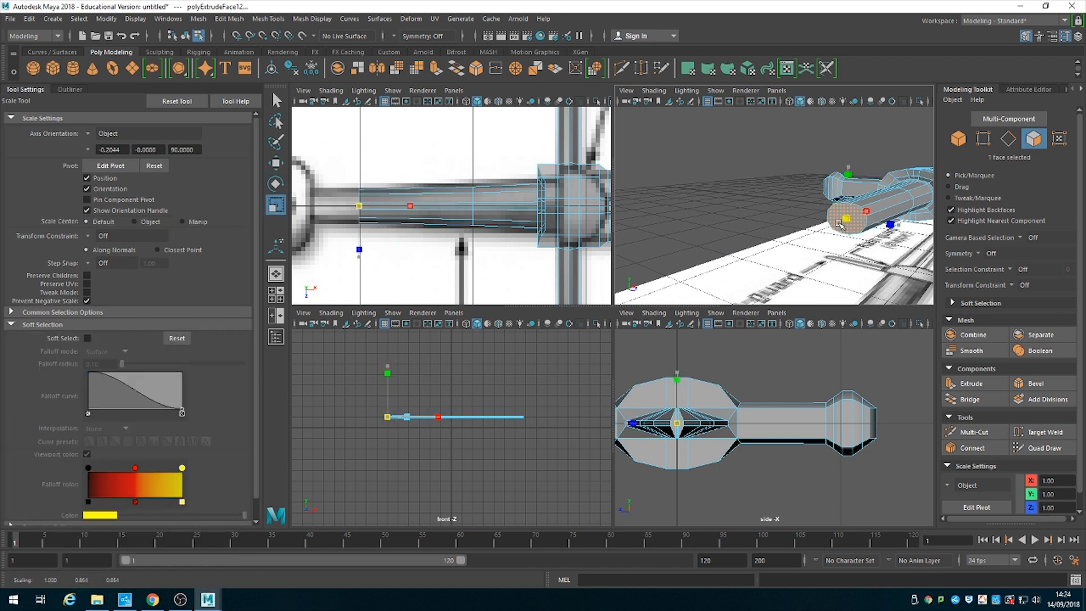
left_click_drag(838, 224, 789, 220, "ctrl")
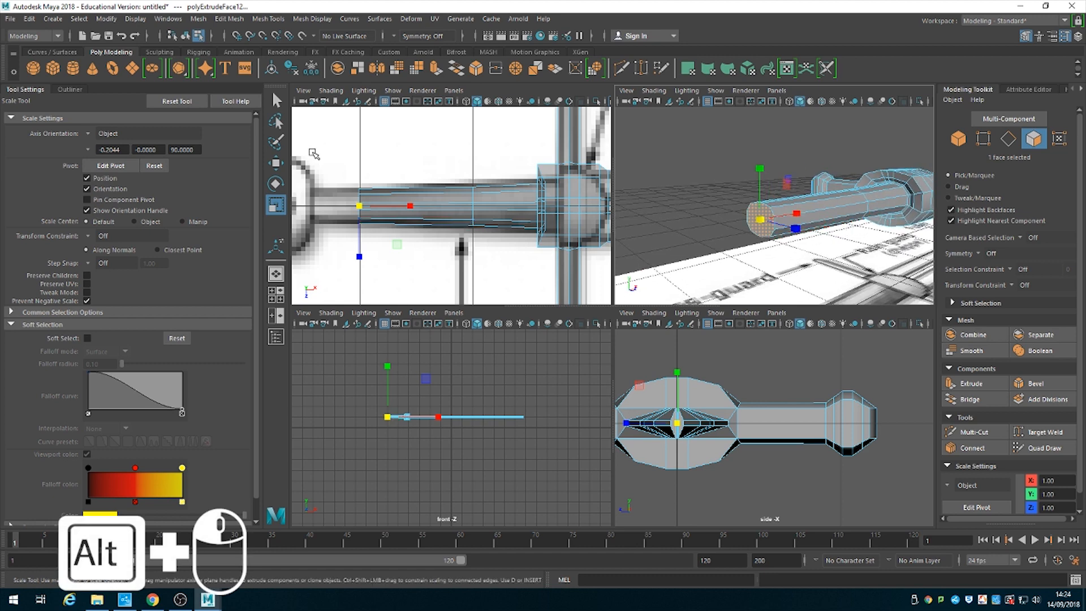
Extrude the last grip section along X to about -6.43, up to the pommel, and adjust its end face's scale to the reference.
left_click(276, 164)
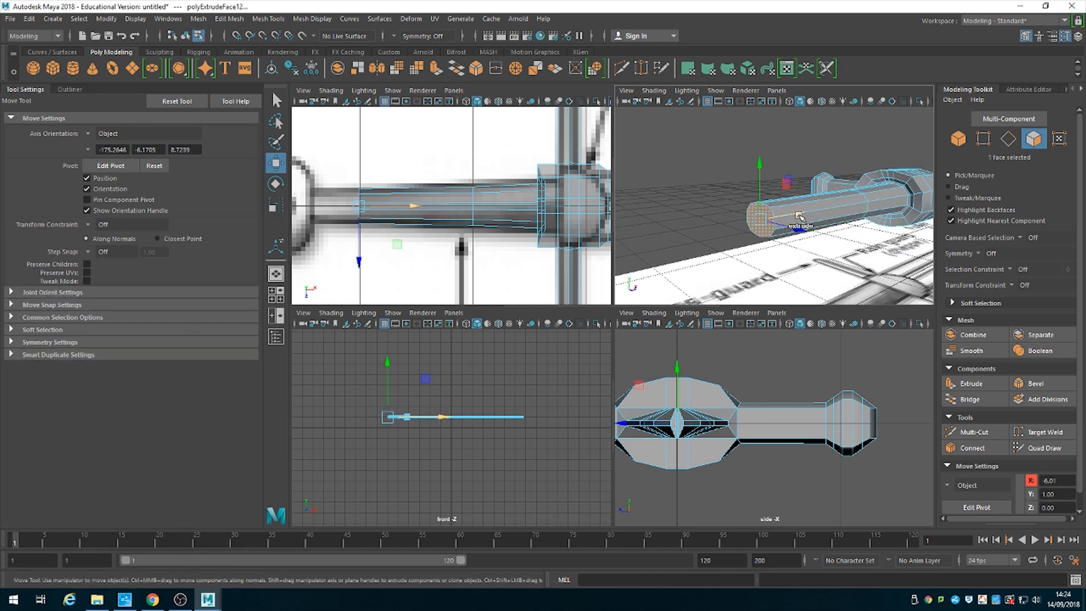
left_click_drag(799, 216, 752, 227)
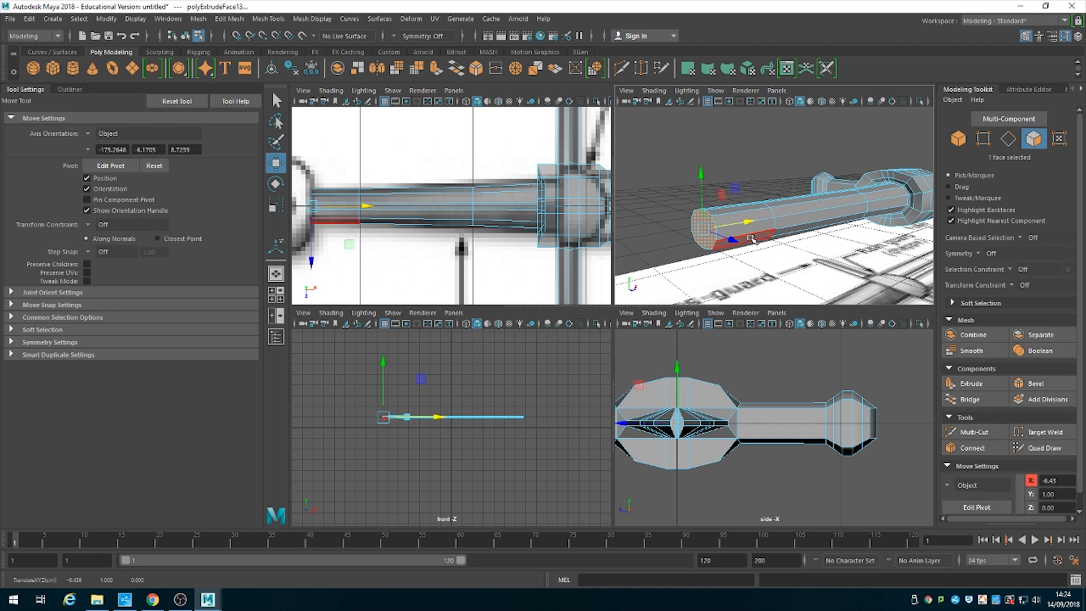
key("ctrl+e")
left_click(276, 203)
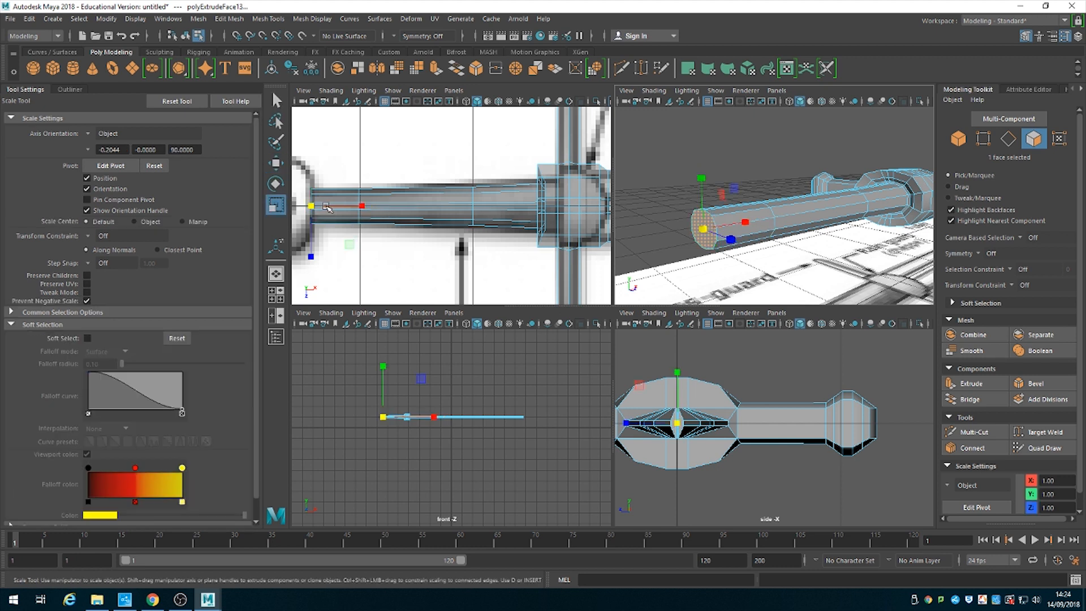
left_click_drag(316, 209, 311, 213)
Extrude the grip's end face along X to about -6.51 and scale it up to about 2.27 in Y and Z, flaring into the pommel.
left_click_drag(730, 226, 772, 229, "alt")
right_click_drag(772, 229, 783, 230, "alt")
middle_click_drag(782, 229, 806, 233, "alt")
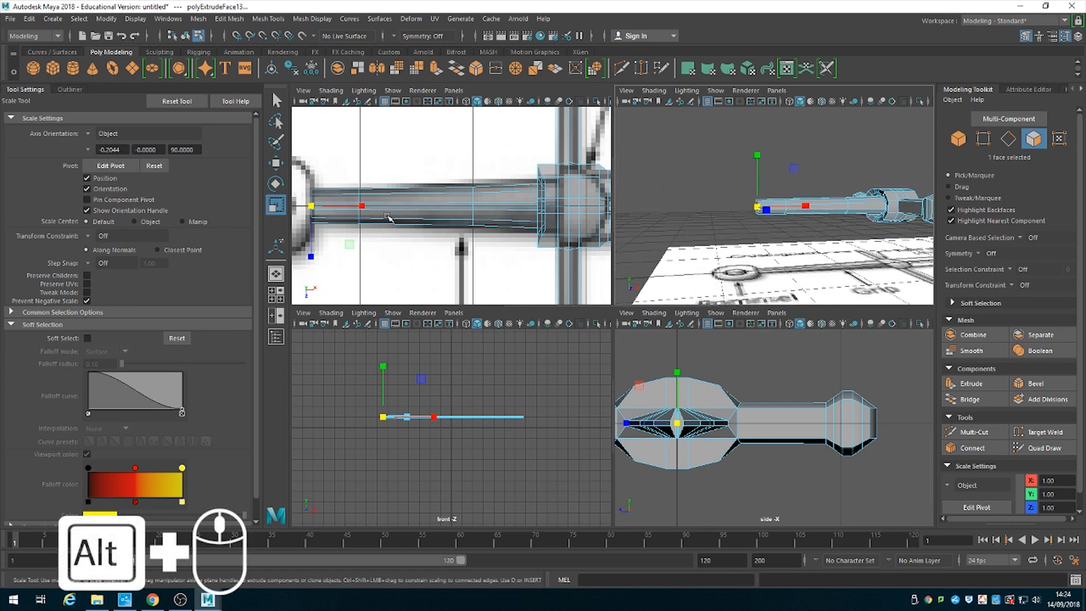
middle_click_drag(388, 218, 526, 225, "alt")
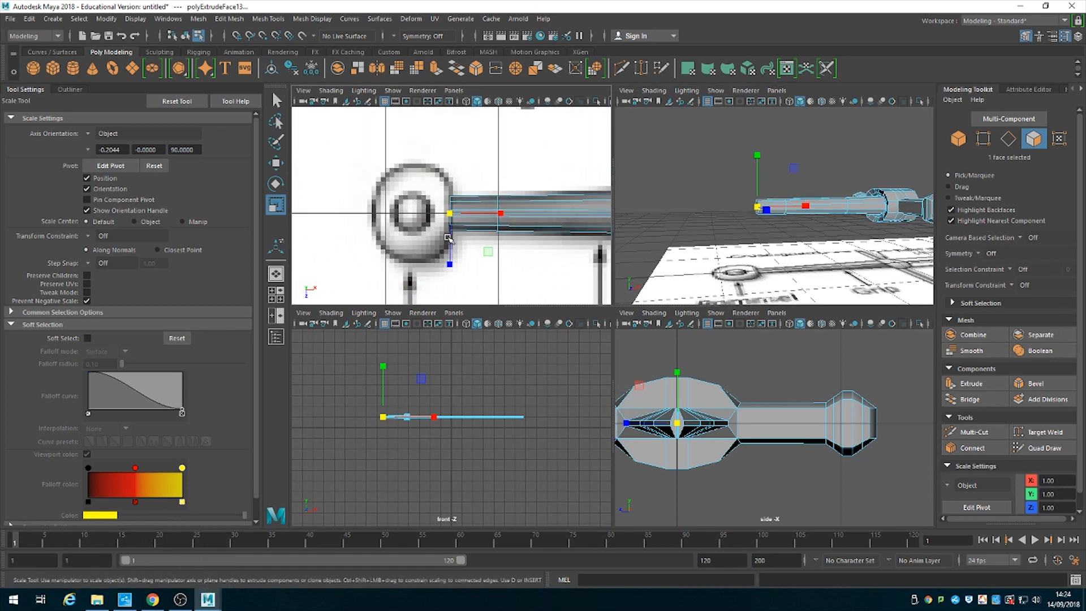
left_click(271, 169)
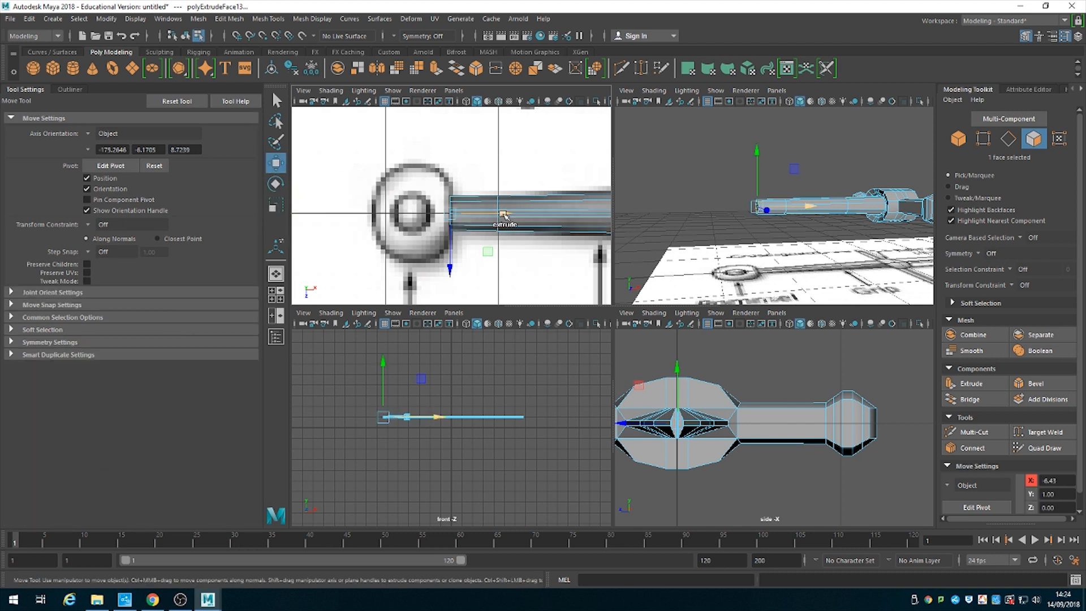
left_click_drag(504, 218, 493, 216, "shift")
left_click(273, 207)
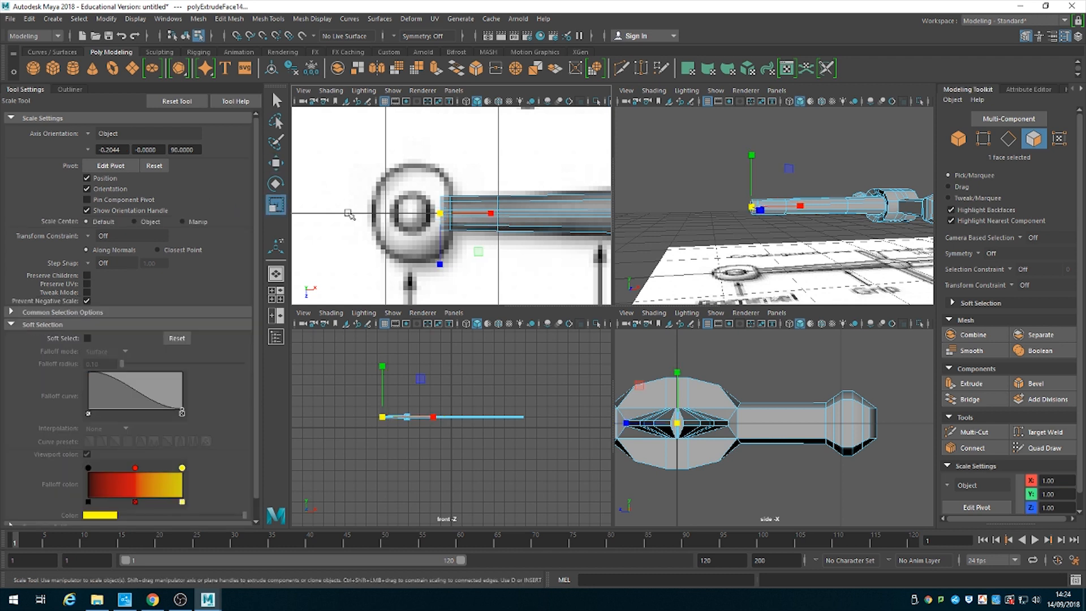
left_click_drag(751, 205, 766, 202)
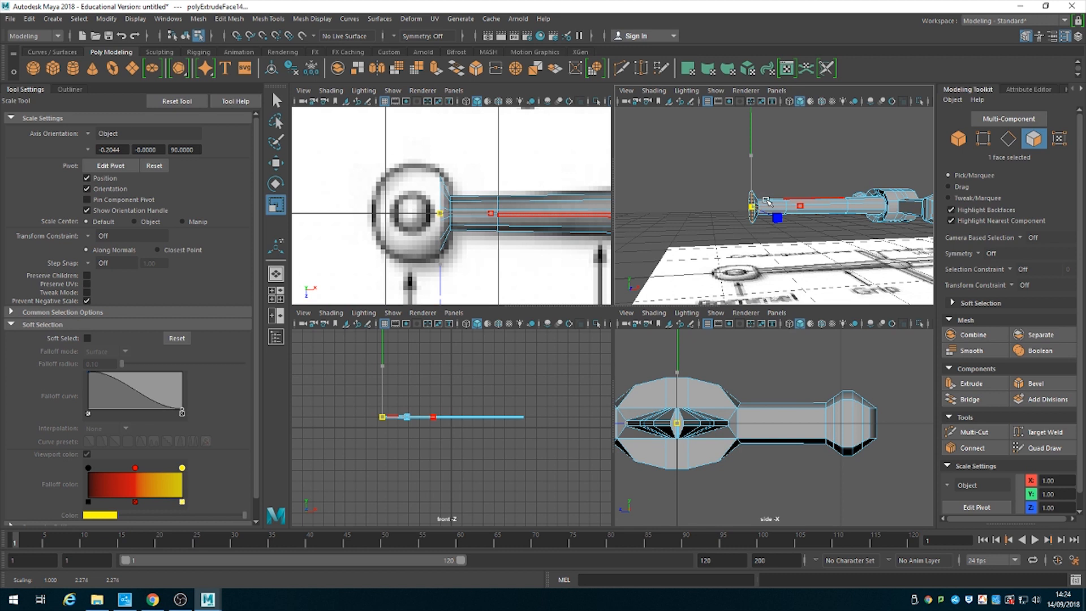
Extrude the pommel face along X to about -6.62 and widen its end sideways to match the pommel outline in the reference.
key("w")
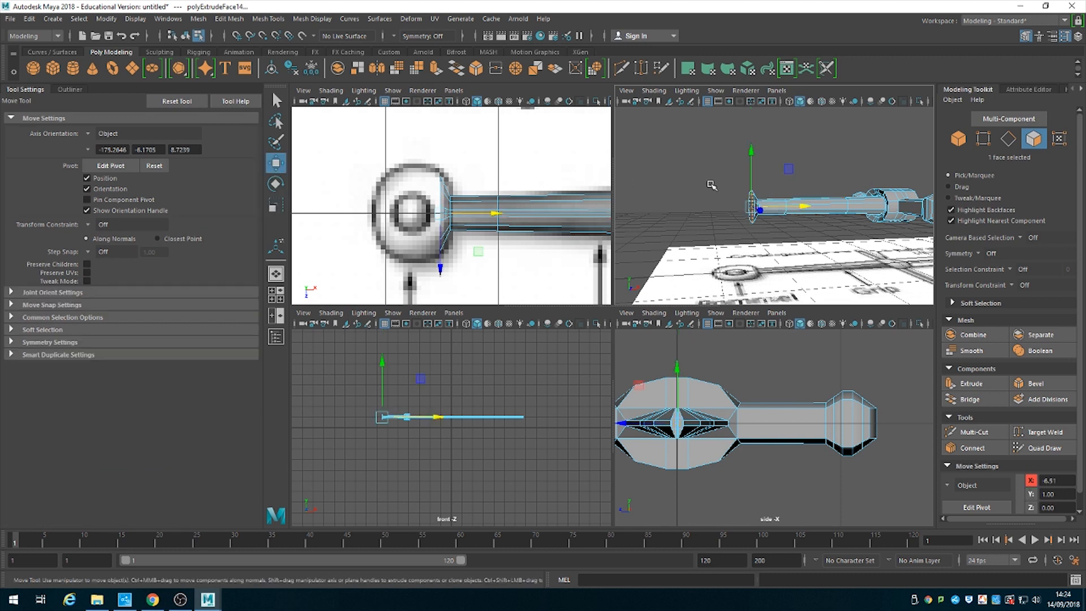
left_click_drag(810, 206, 805, 207)
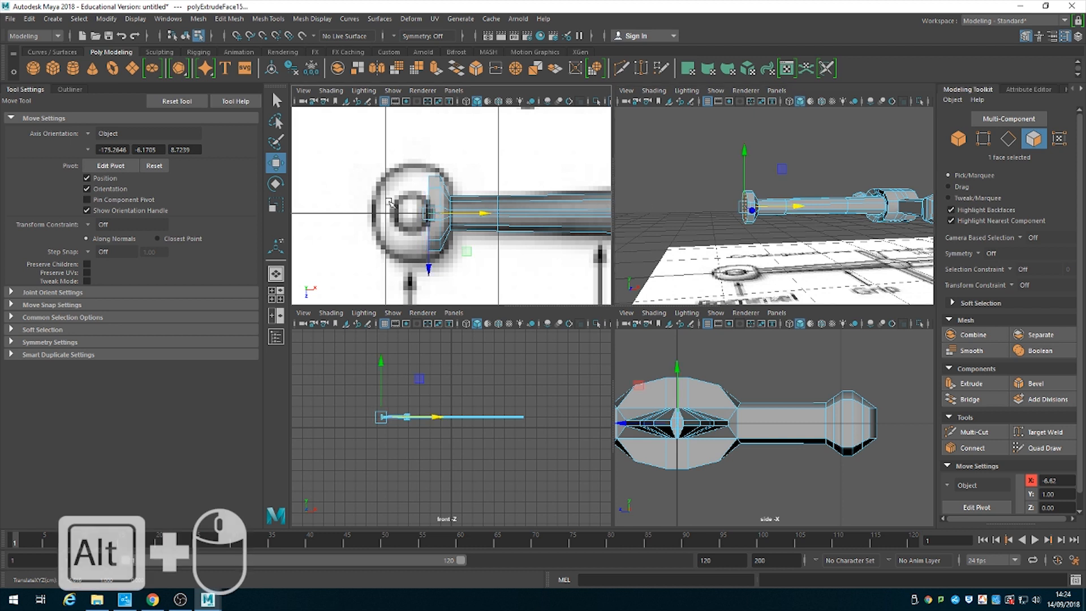
scroll(453, 231, "up", 5, "alt")
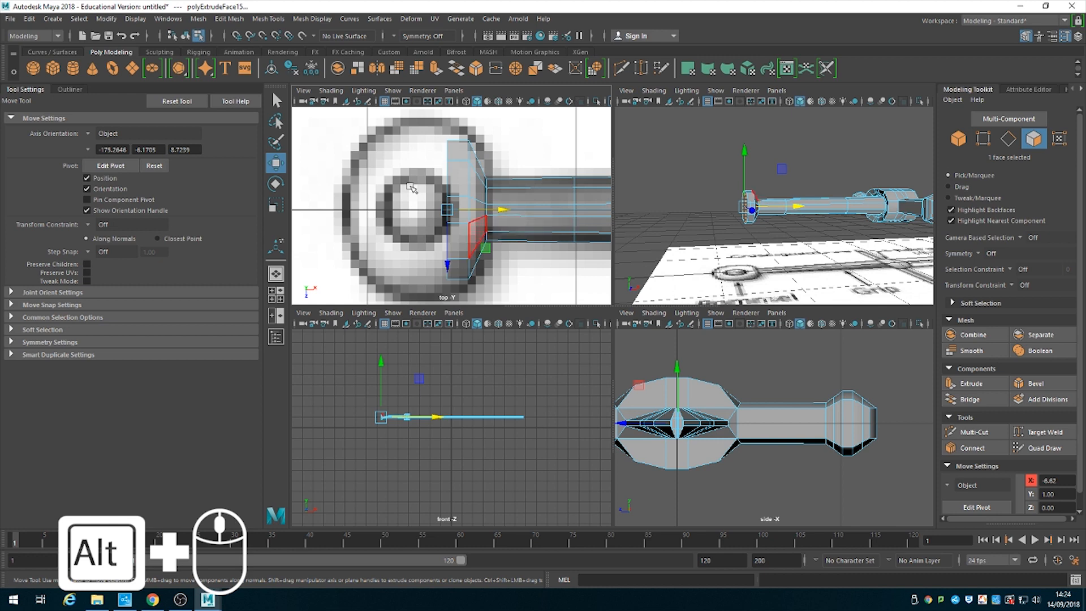
left_click(276, 189)
left_click(276, 204)
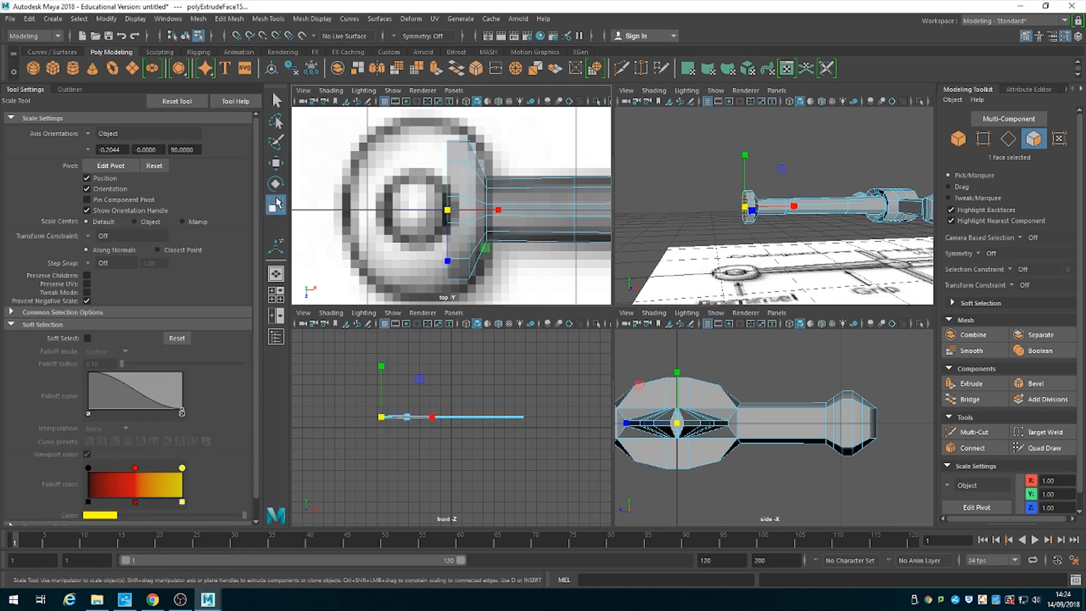
left_click_drag(482, 230, 490, 250)
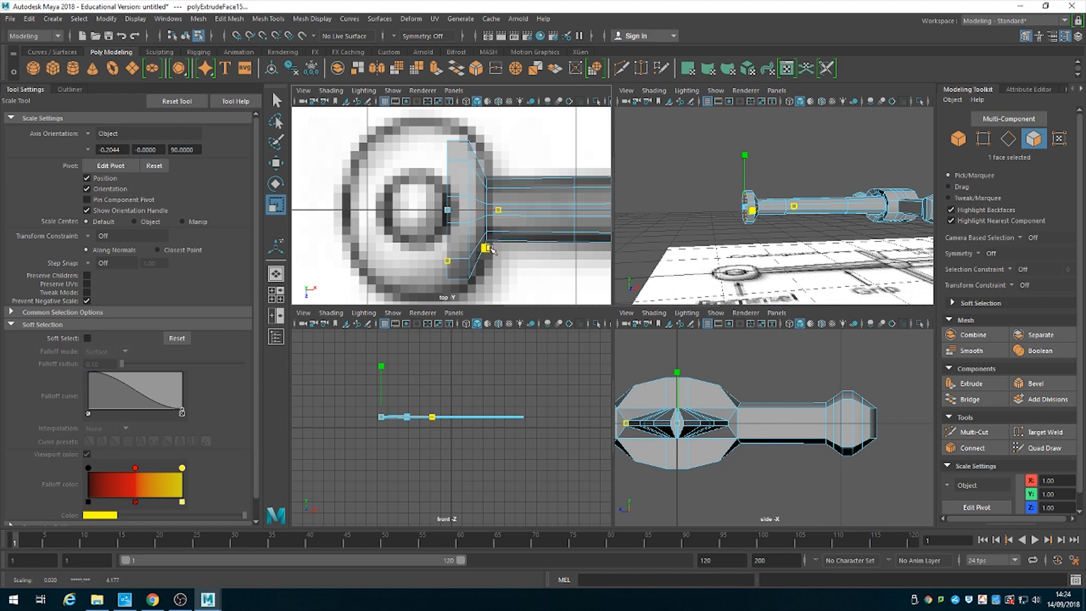
mouse_move(758, 223)
left_mouse_down("alt")
mouse_move(773, 220)
mouse_move(750, 222)
left_mouse_up("alt")
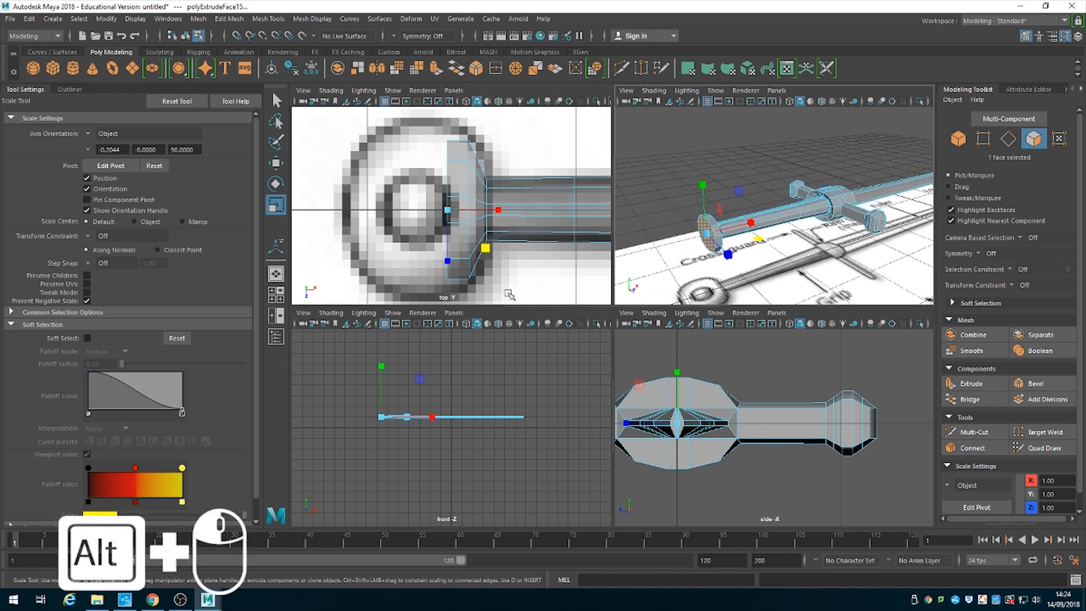
left_click(491, 249)
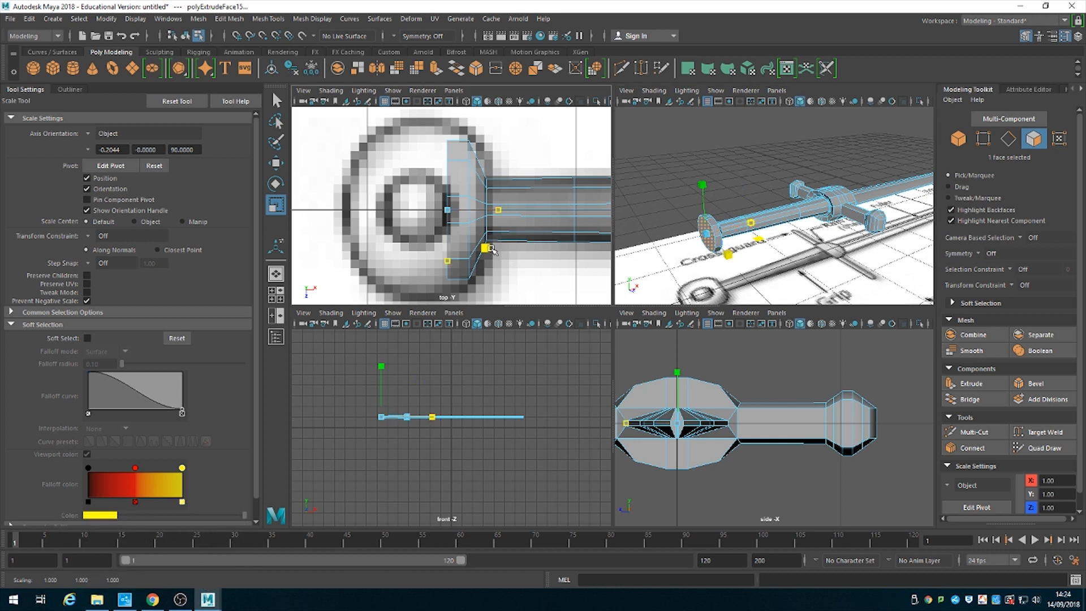
left_click_drag(493, 253, 494, 256)
Extrude the pommel's end face in successive sections along X to about -6.92, across the reference pommel.
middle_click_drag(716, 371, 818, 361, "alt")
right_click_drag(381, 407, 568, 492, "alt")
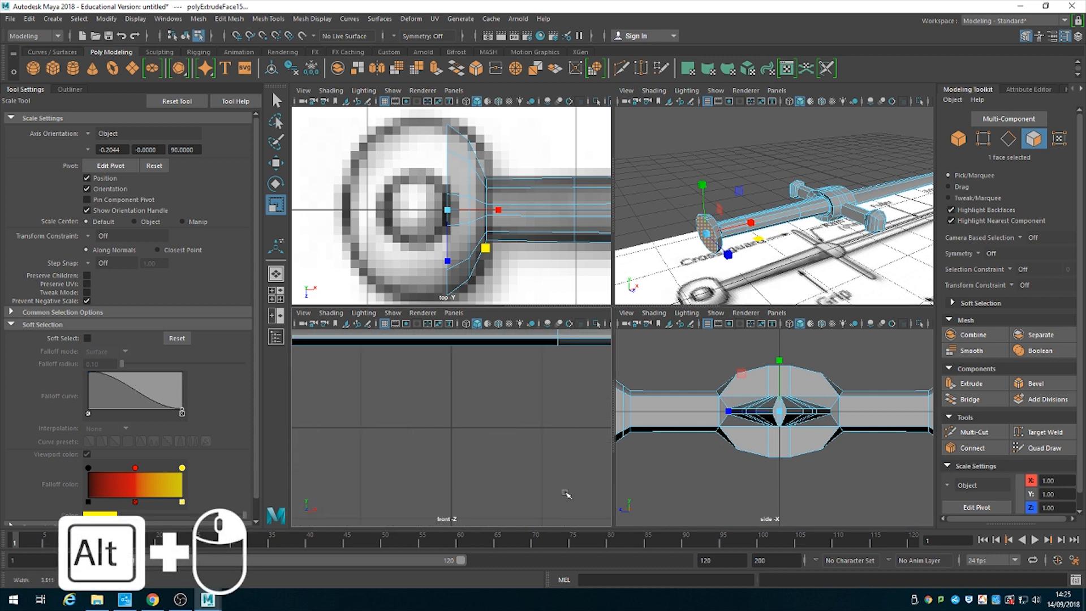
middle_click_drag(392, 408, 985, 521, "alt")
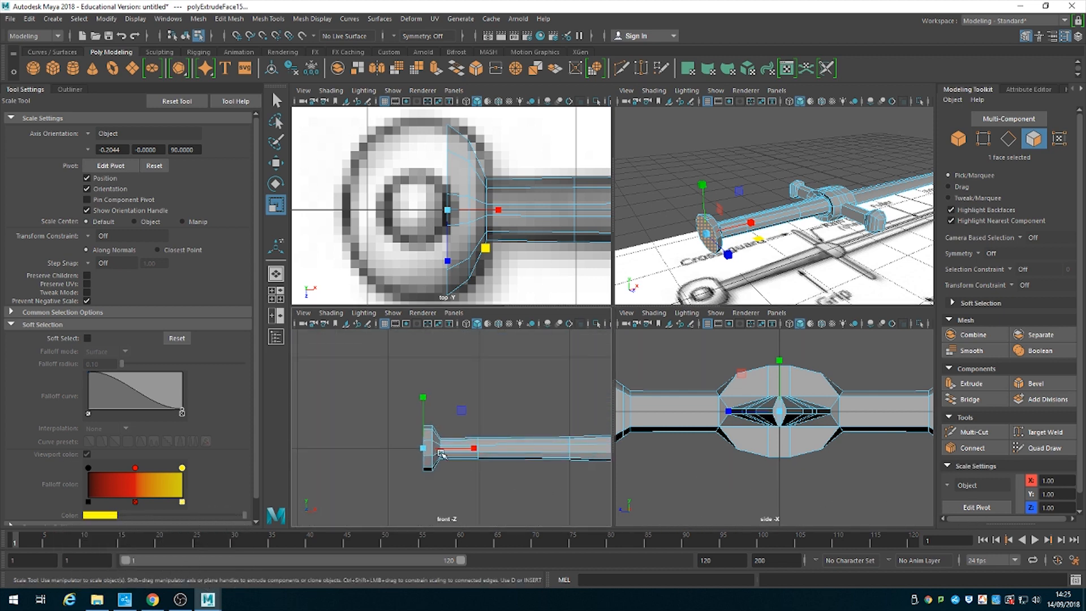
right_click_drag(479, 474, 516, 490, "alt")
middle_click_drag(516, 491, 540, 461, "alt")
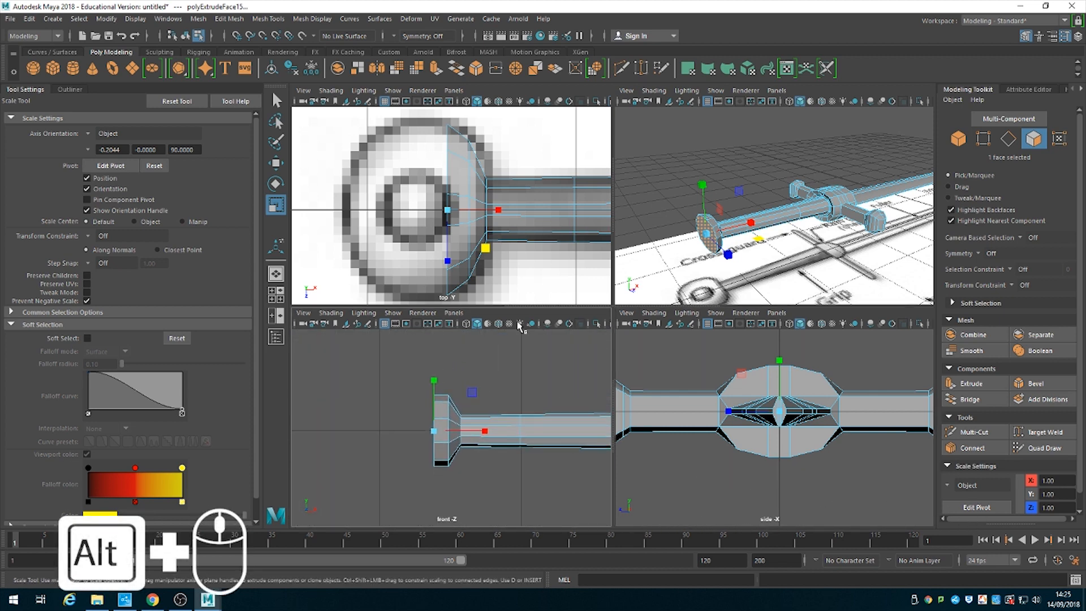
key("w")
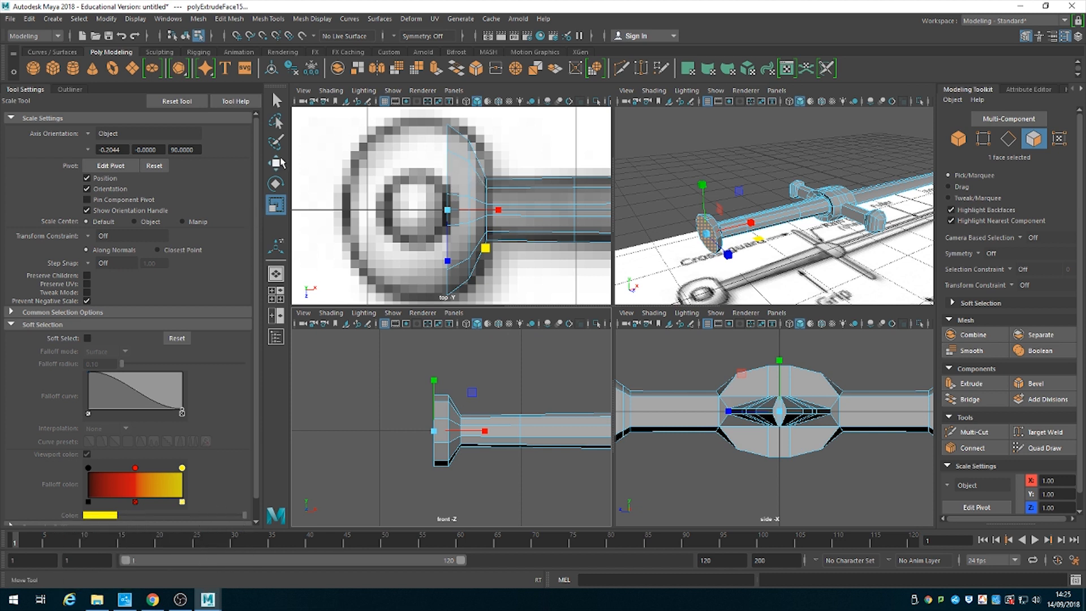
left_click_drag(503, 210, 444, 215)
key("ctrl+z")
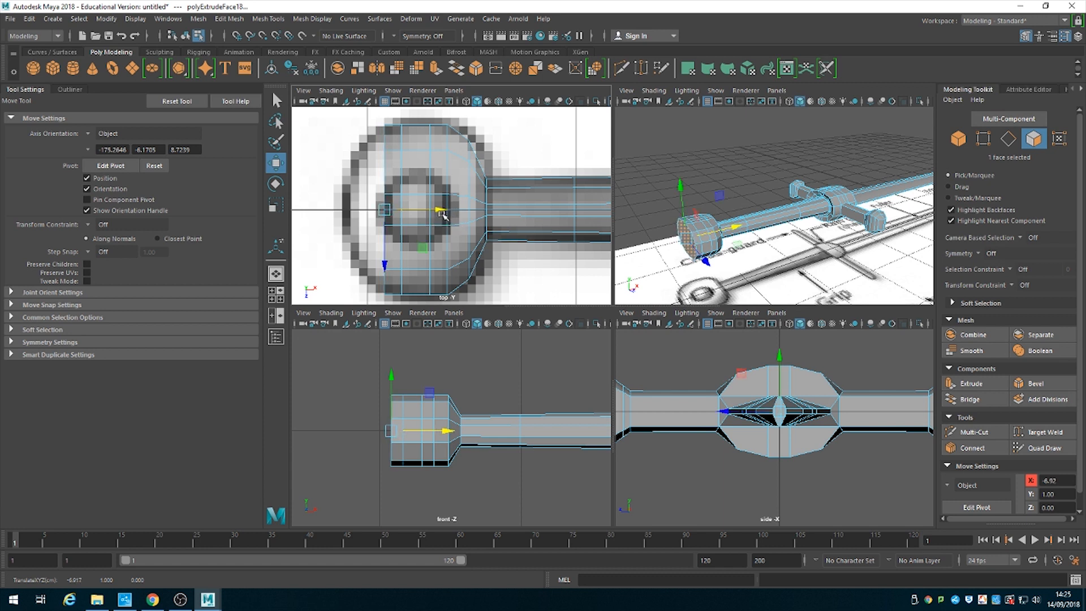
Extrude the pommel's end face along X to about -7.00 and scale the new end inward to follow the reference outline.
left_click(275, 204)
left_click(737, 246)
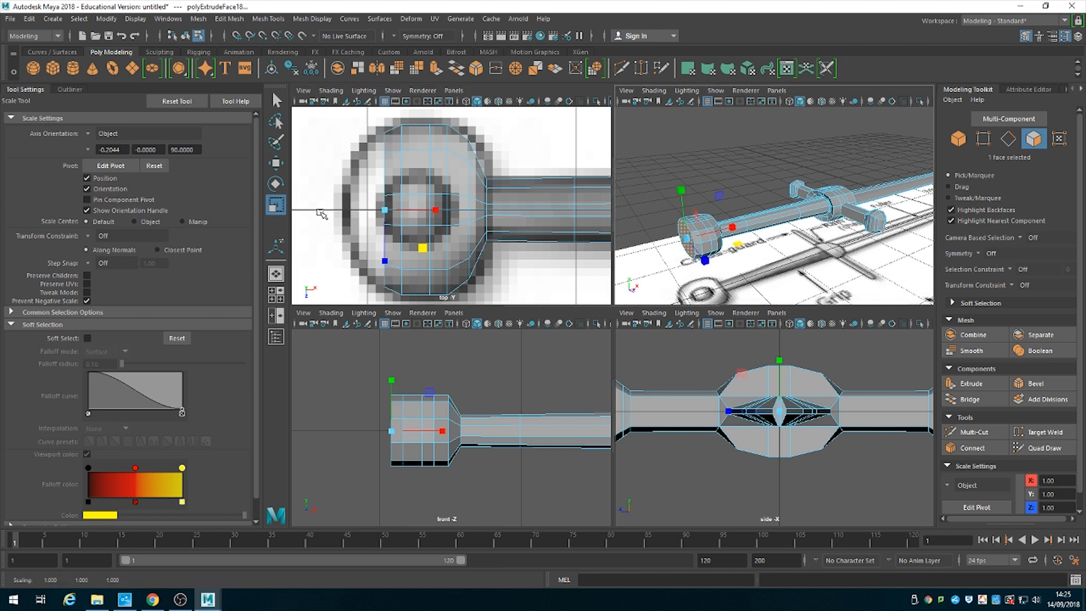
left_click(276, 163)
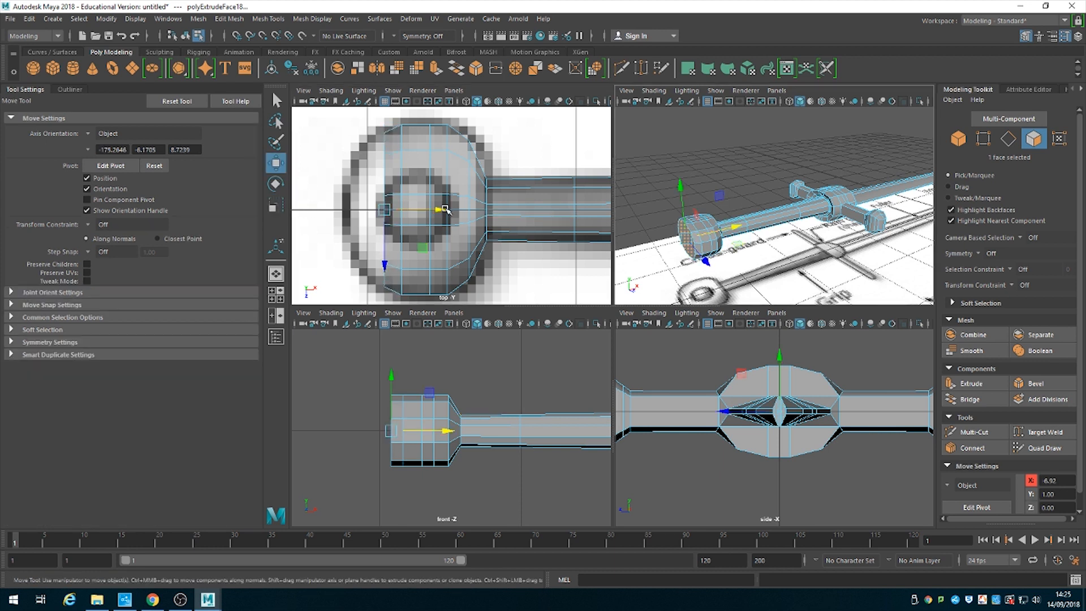
left_click_drag(446, 210, 428, 215, "shift")
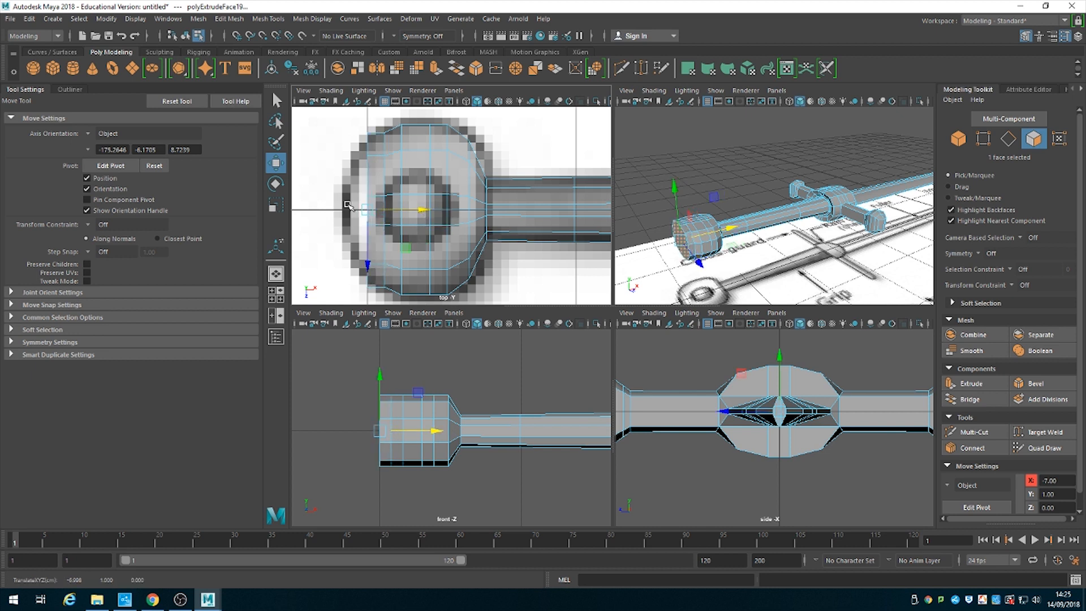
left_click(276, 205)
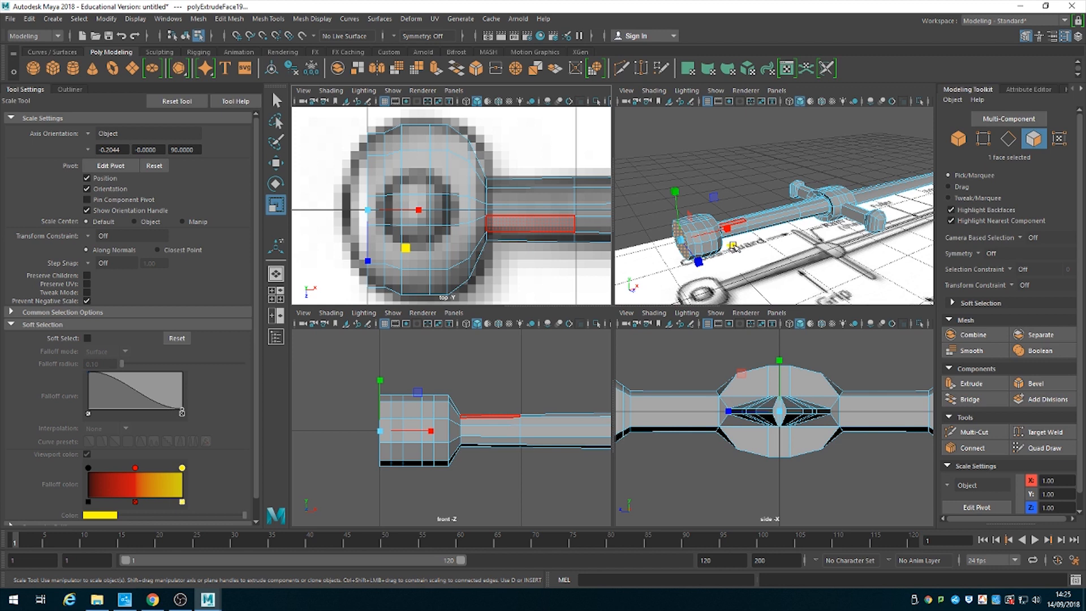
left_click_drag(733, 247, 727, 248)
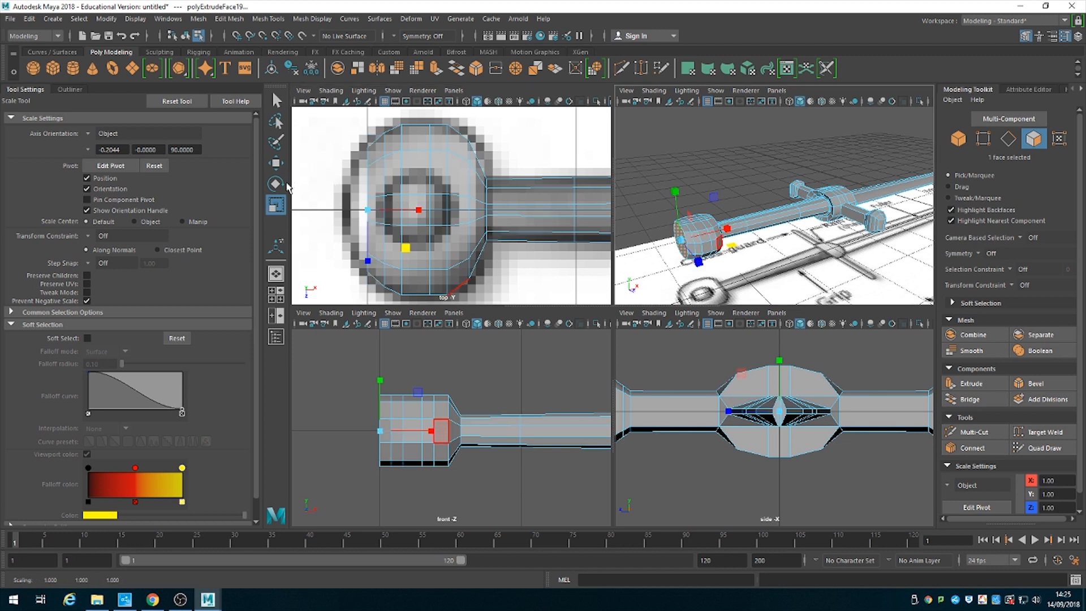
Extrude the pommel's end face along X to about -7.10 and scale it inward to round off the pommel's end.
left_click(275, 163)
left_click(423, 211)
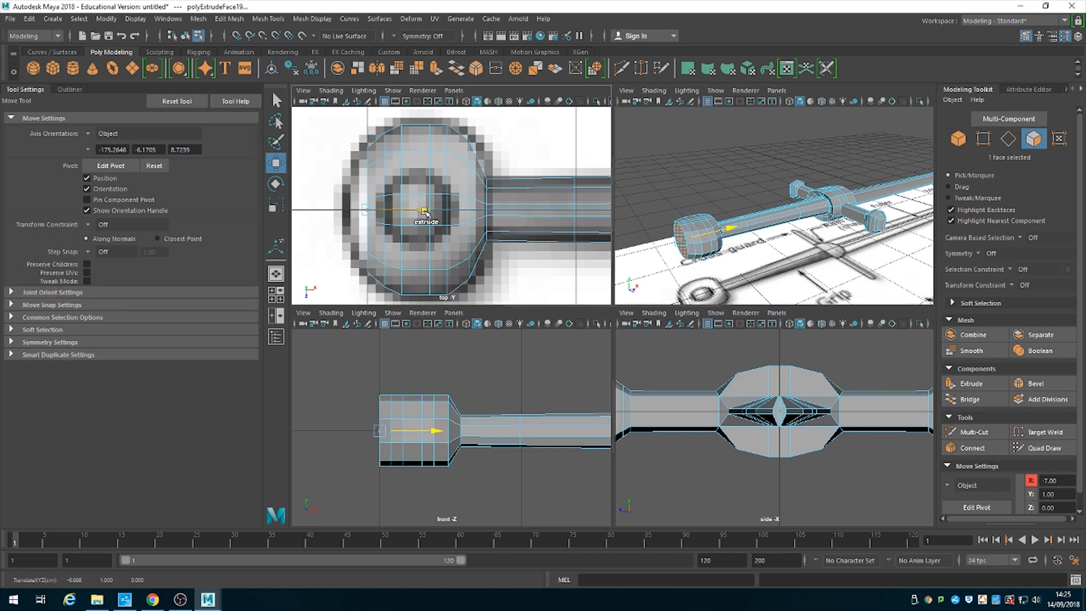
left_click_drag(423, 211, 402, 210, "shift")
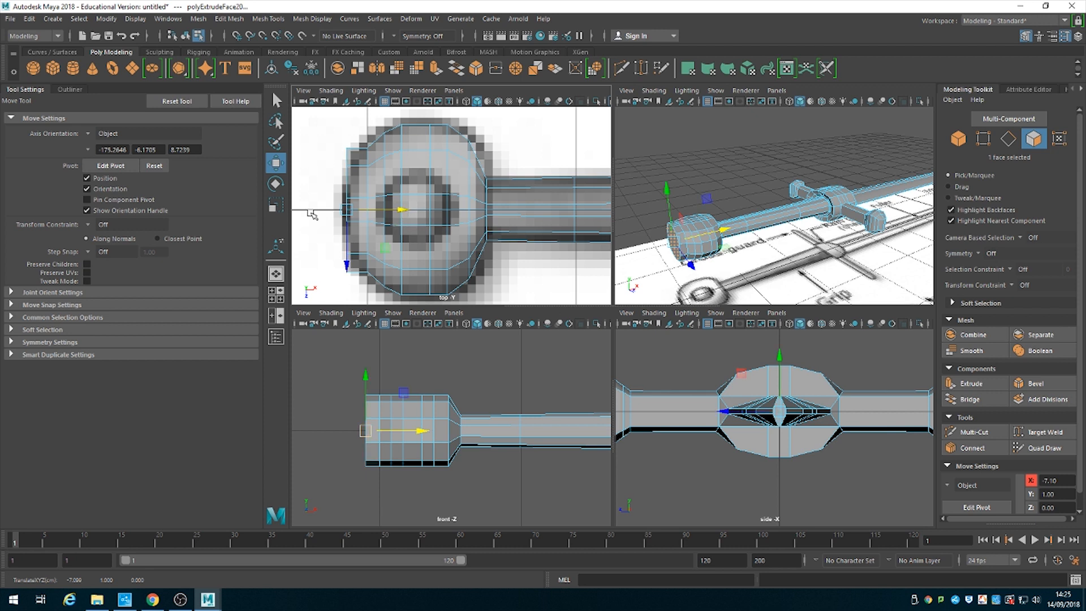
left_click(276, 205)
left_click_drag(725, 247, 709, 249)
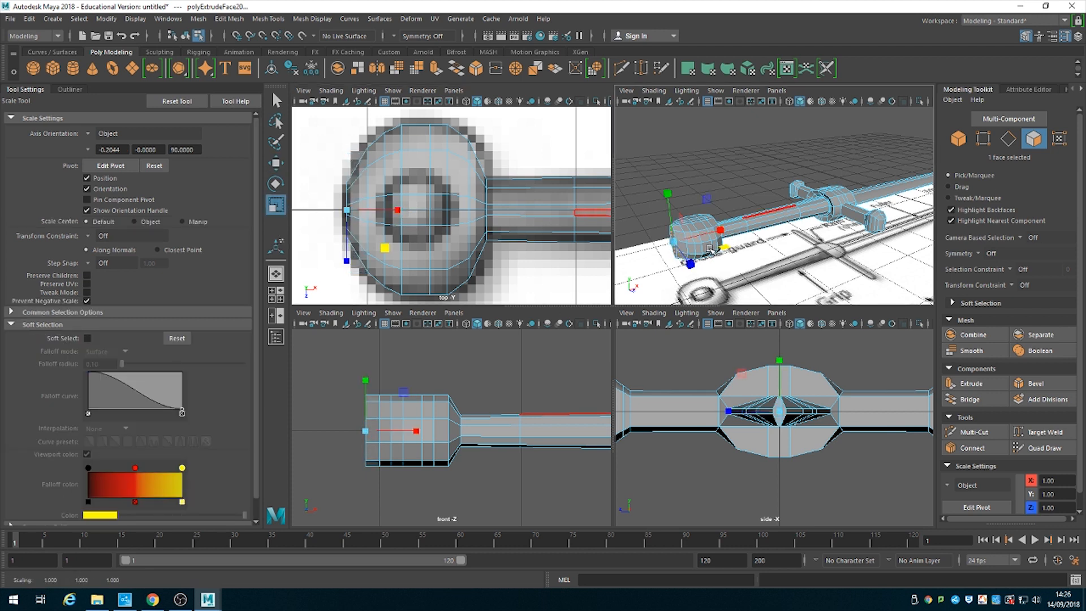
Set symmetry to World Z and move the pommel's inner vertices at X about -6.70 and -6.83 outward in Z onto the reference circle.
left_click_drag(750, 208, 753, 211, "alt")
middle_click_drag(752, 211, 774, 179, "alt")
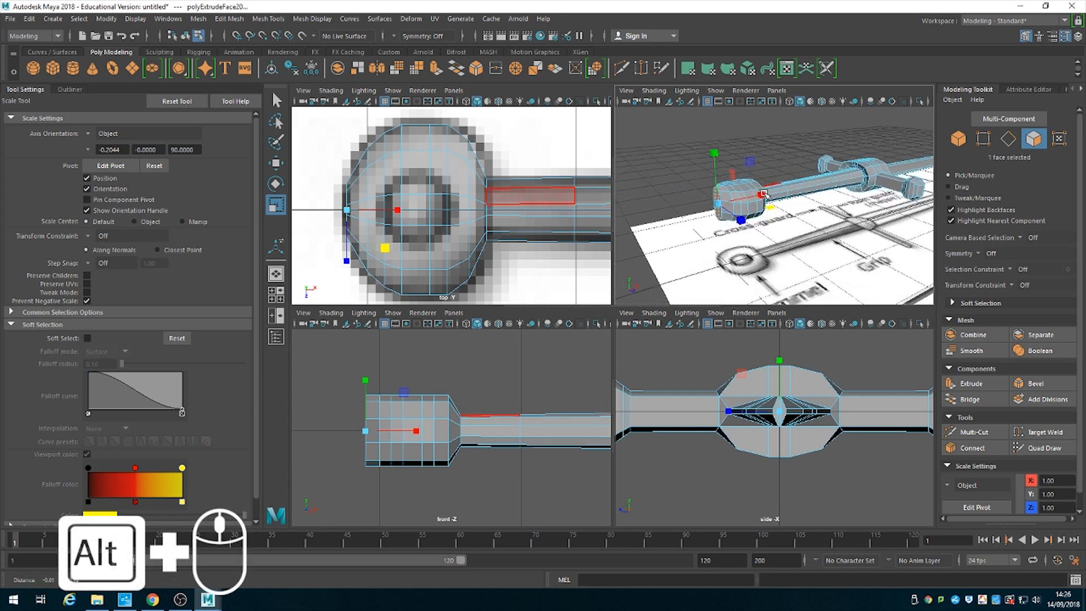
right_click_drag(390, 205, 465, 247, "alt")
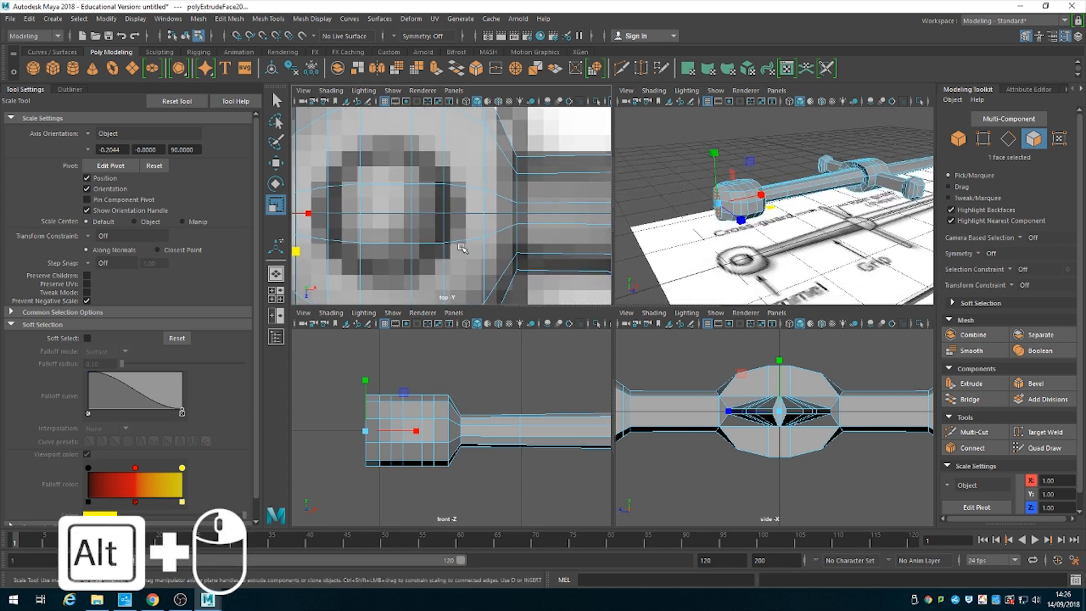
middle_click_drag(465, 247, 521, 246, "alt")
left_click(983, 138)
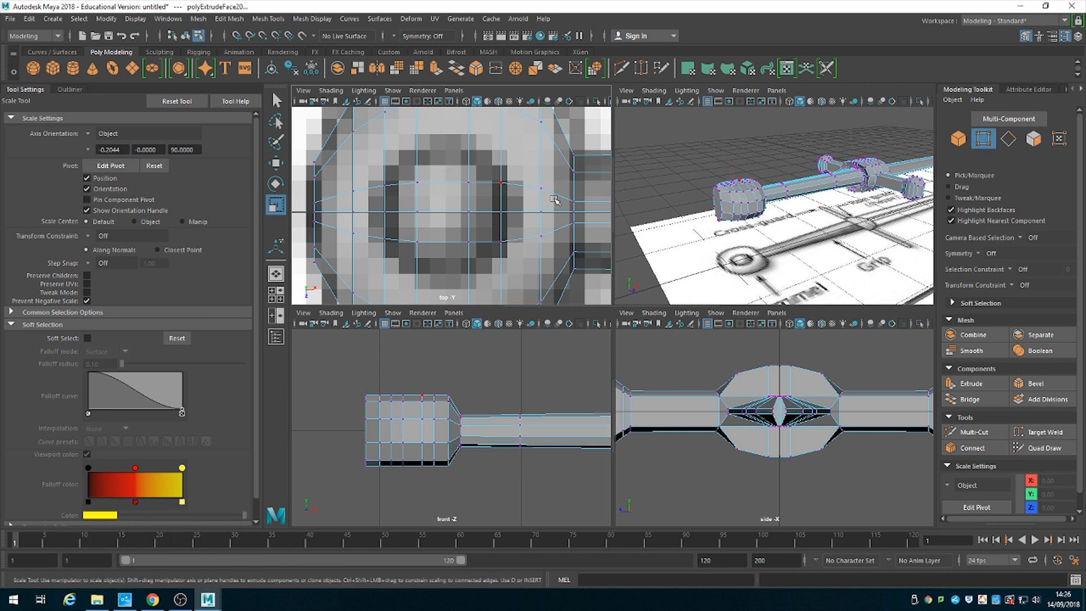
left_click(987, 255)
left_click(1012, 335)
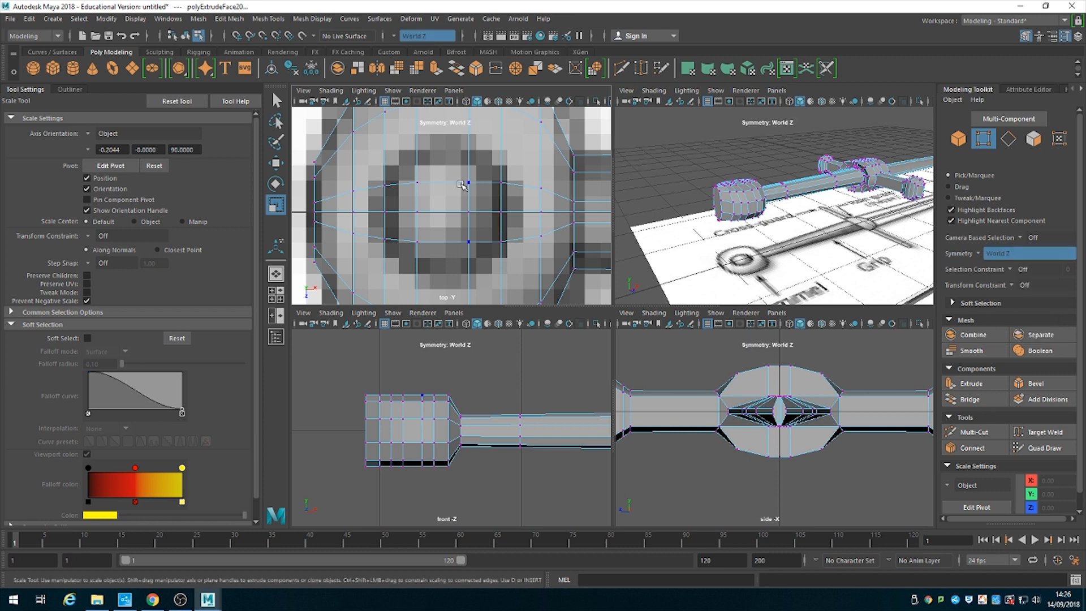
left_click_drag(475, 178, 485, 191)
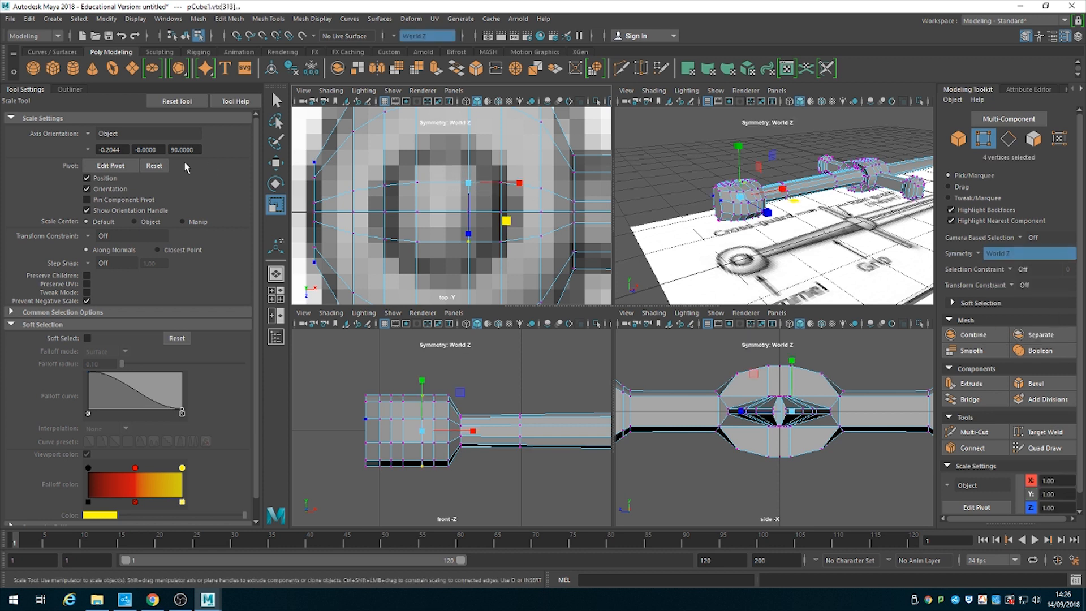
key("w")
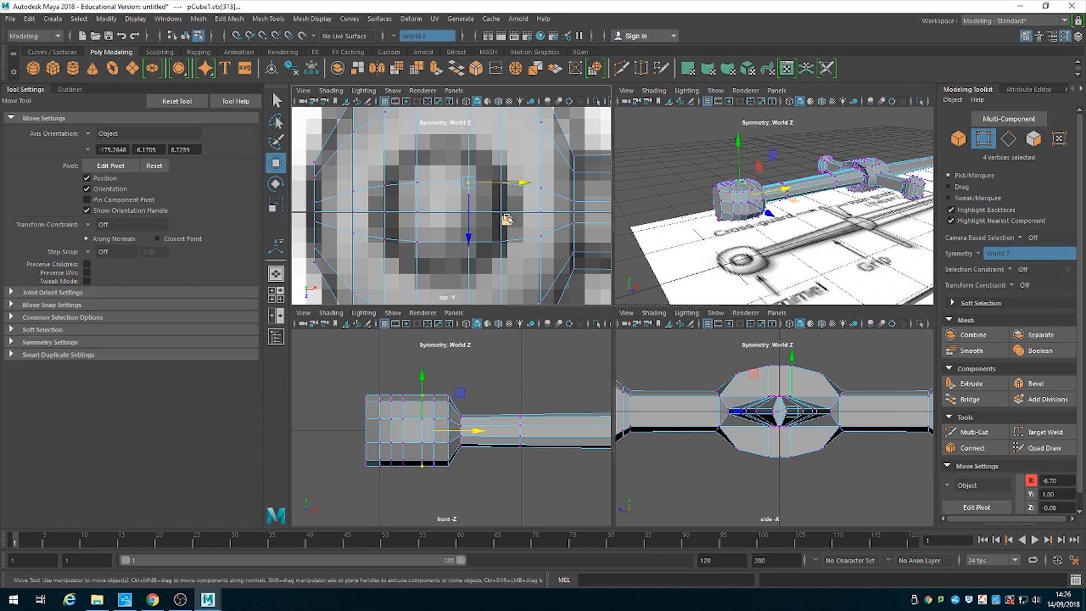
left_click_drag(468, 238, 473, 209)
left_click_drag(407, 170, 431, 197)
left_click_drag(422, 237, 417, 208)
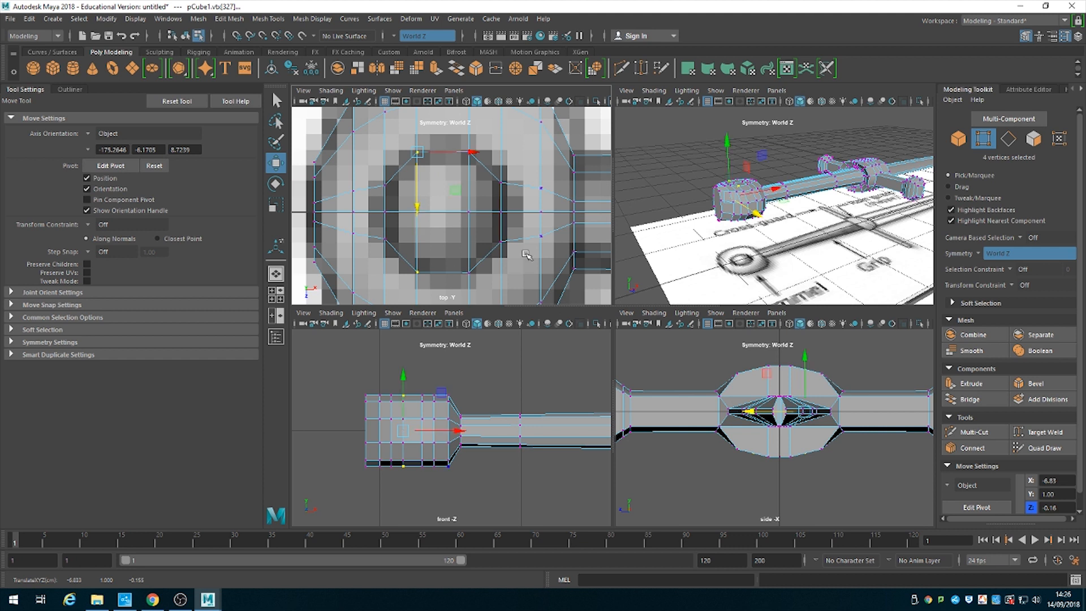
Move the circle's side vertices to about X -6.91, Z -0.09 and X -6.64, Z -0.10, rounding it to the reference.
left_click_drag(365, 176, 395, 190)
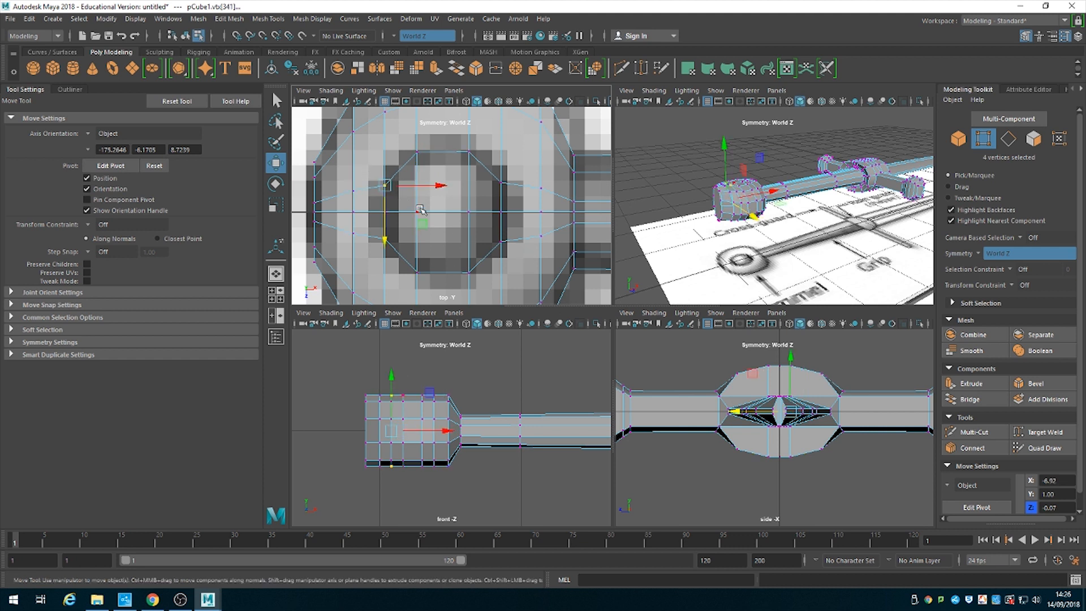
left_click_drag(423, 225, 427, 218)
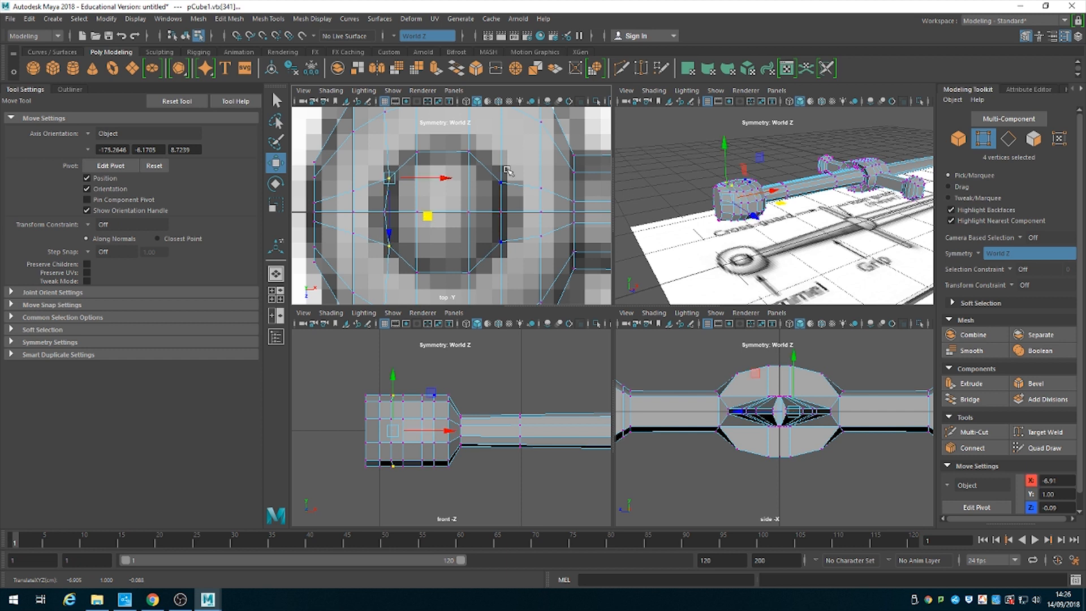
left_click(500, 184)
middle_click_drag(538, 222, 528, 211)
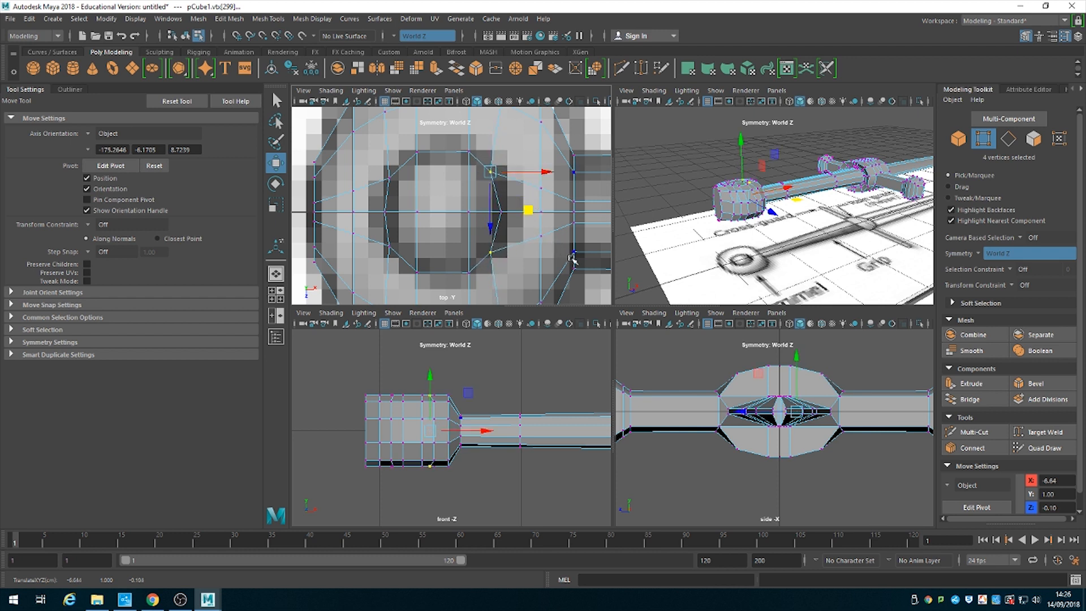
Switch to face selection, change symmetry to World Y and clear the selection of faces inside the pommel circle.
left_click(1033, 139)
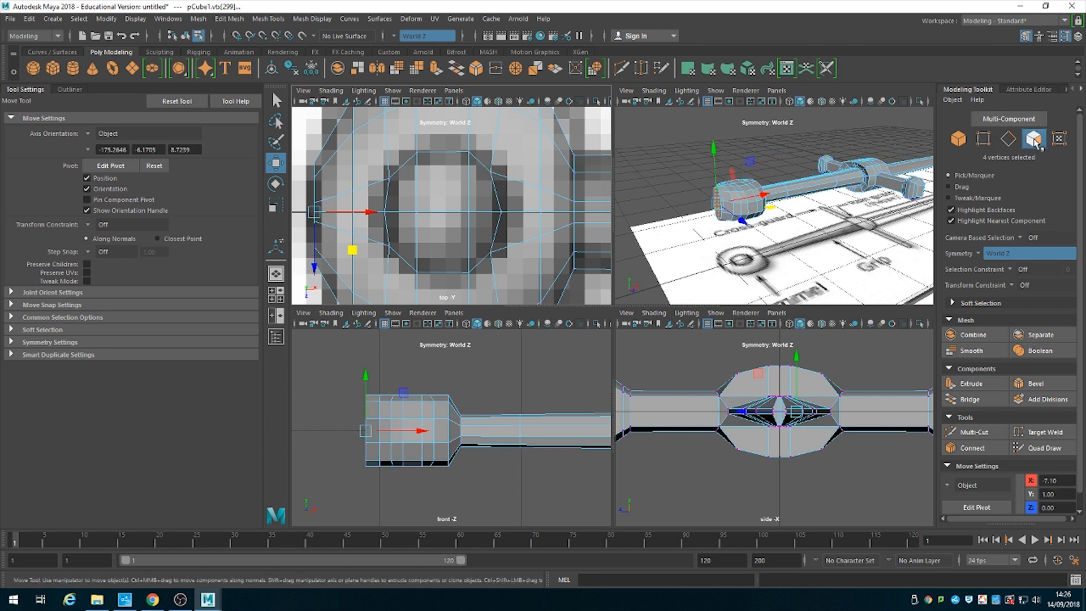
left_click_drag(397, 194, 488, 235)
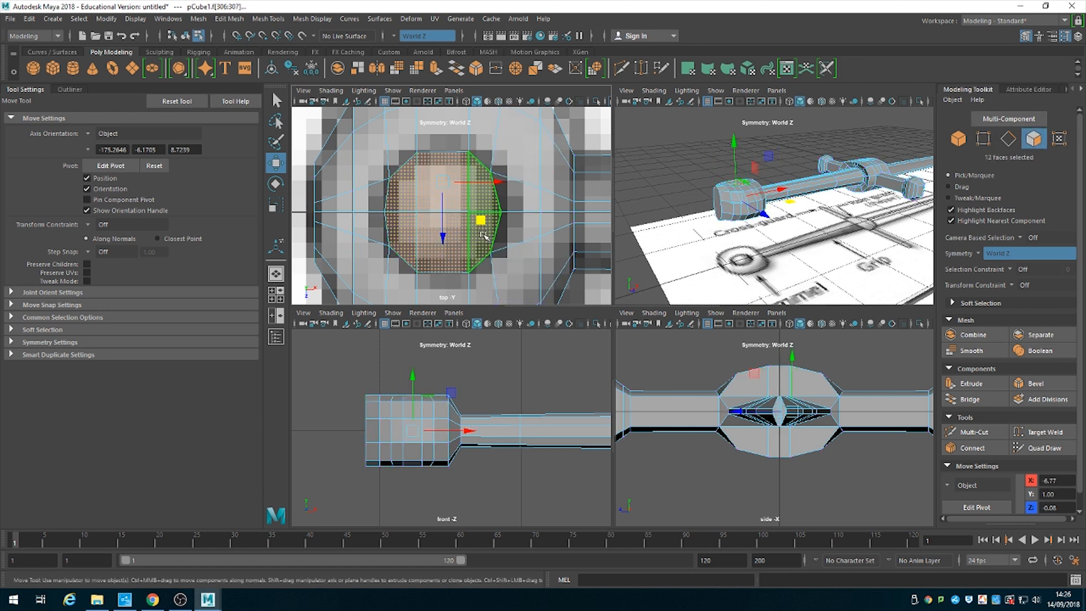
left_click(981, 258)
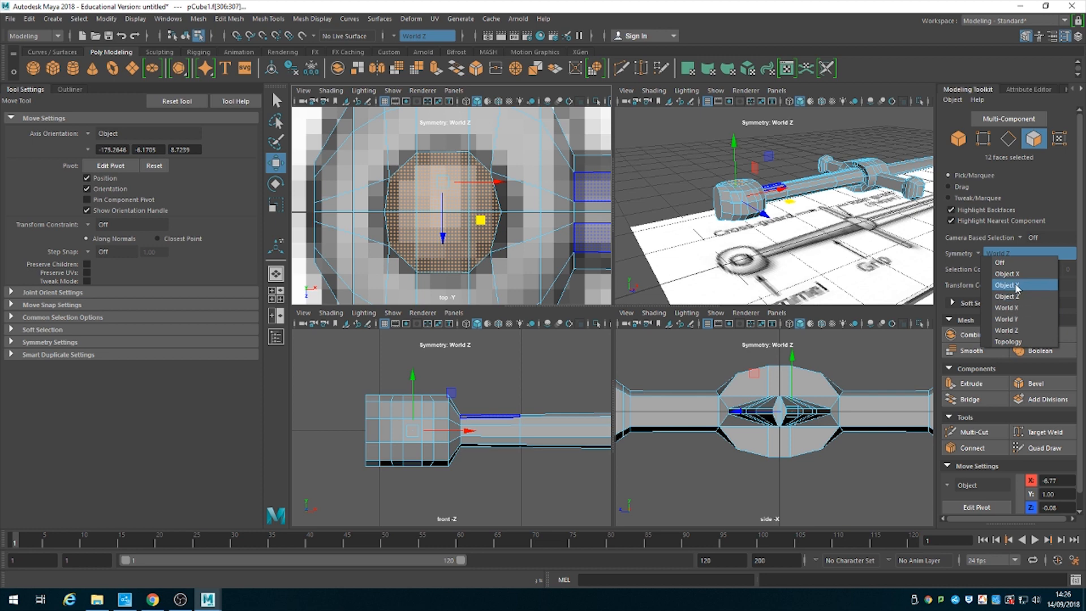
left_click(1017, 320)
scroll(769, 220, "up", 5, "alt")
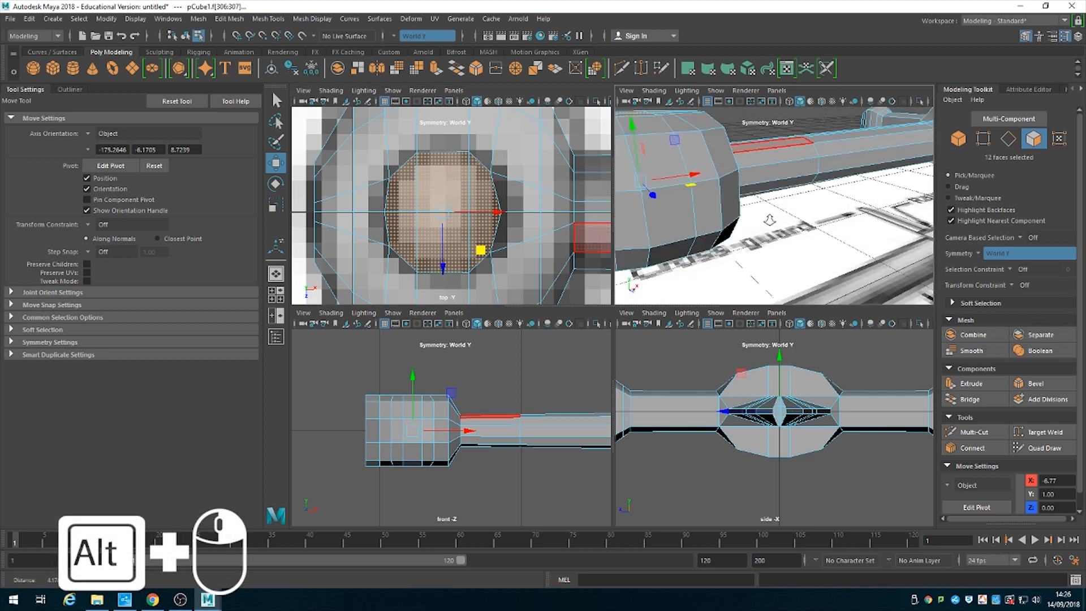
middle_click_drag(769, 219, 813, 214, "alt")
left_click(816, 143)
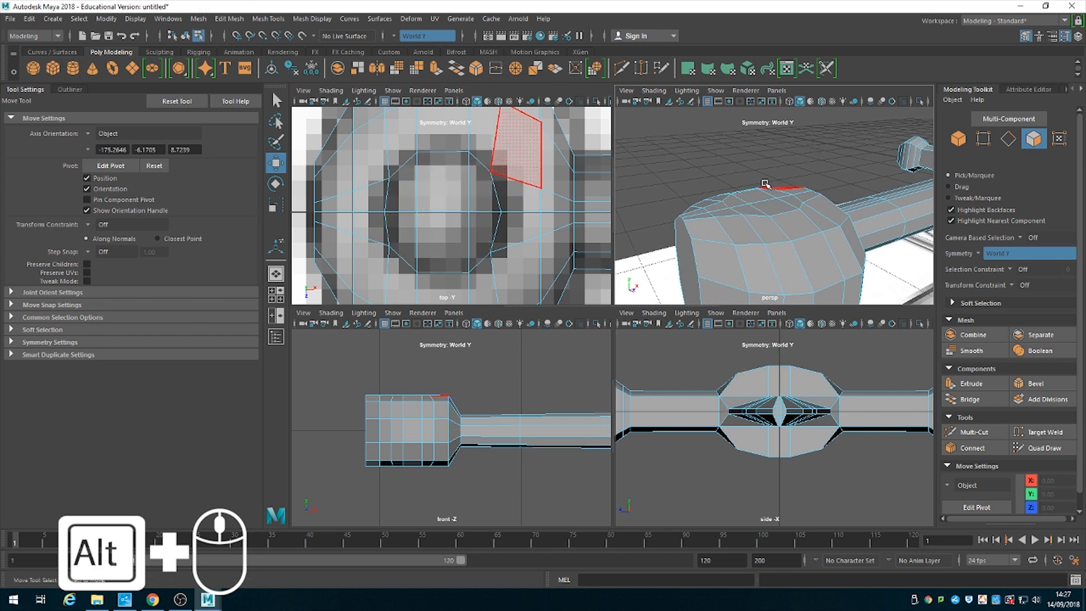
Select the six faces inside the circle on the pommel's upper side and check the underside for matching faces.
left_click(756, 193)
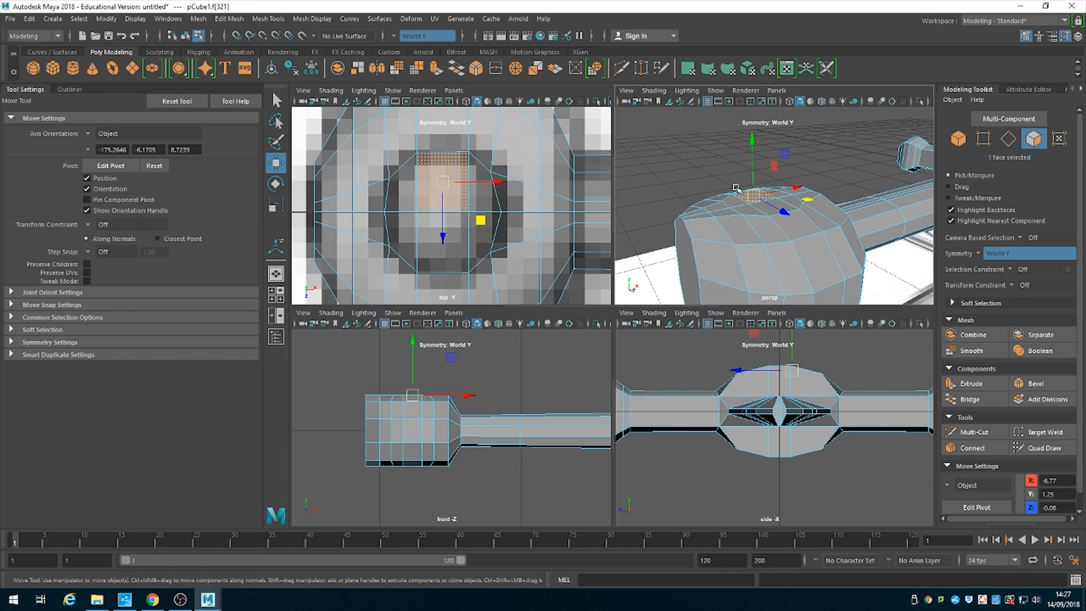
key("q")
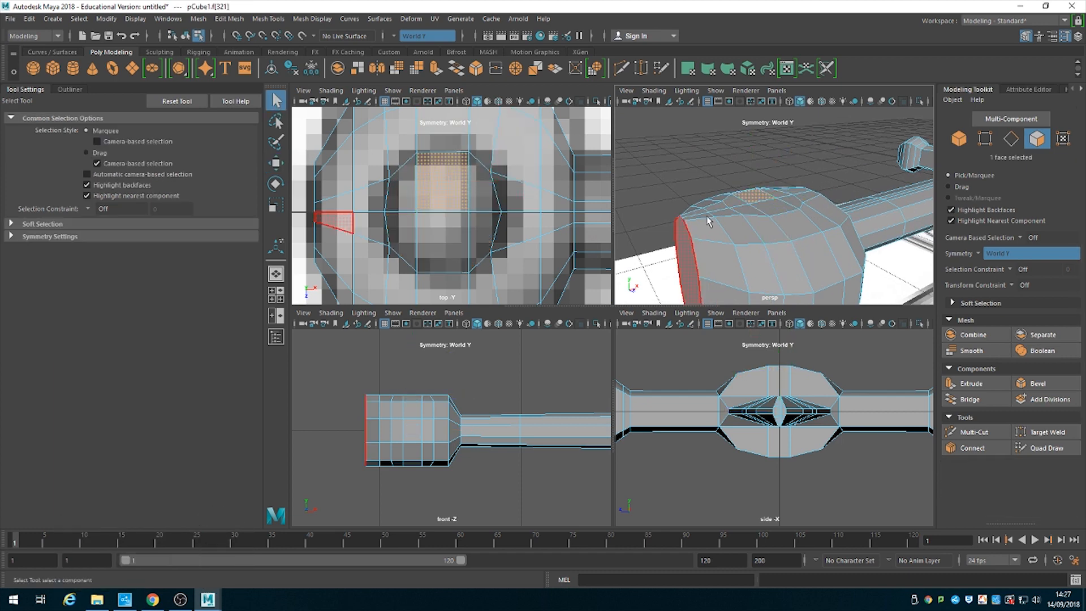
left_click(738, 204, "shift")
left_click(747, 208, "shift")
left_click(777, 210, "shift")
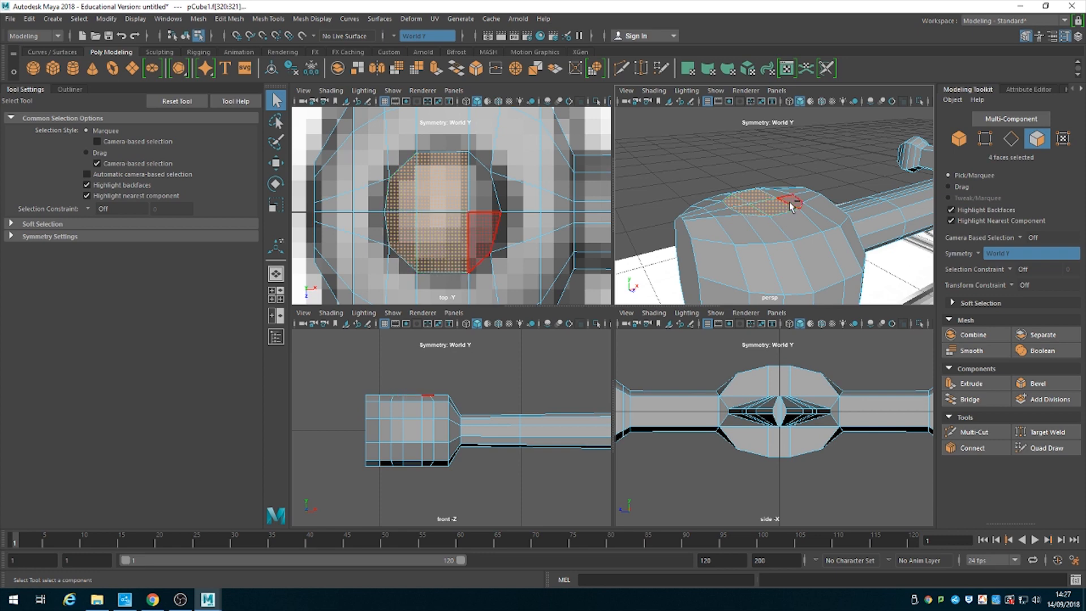
left_click(791, 206, "shift")
left_click(783, 198, "shift")
left_click_drag(813, 253, 792, 216, "alt")
middle_click_drag(792, 216, 787, 262, "alt")
left_click_drag(777, 237, 773, 237, "alt")
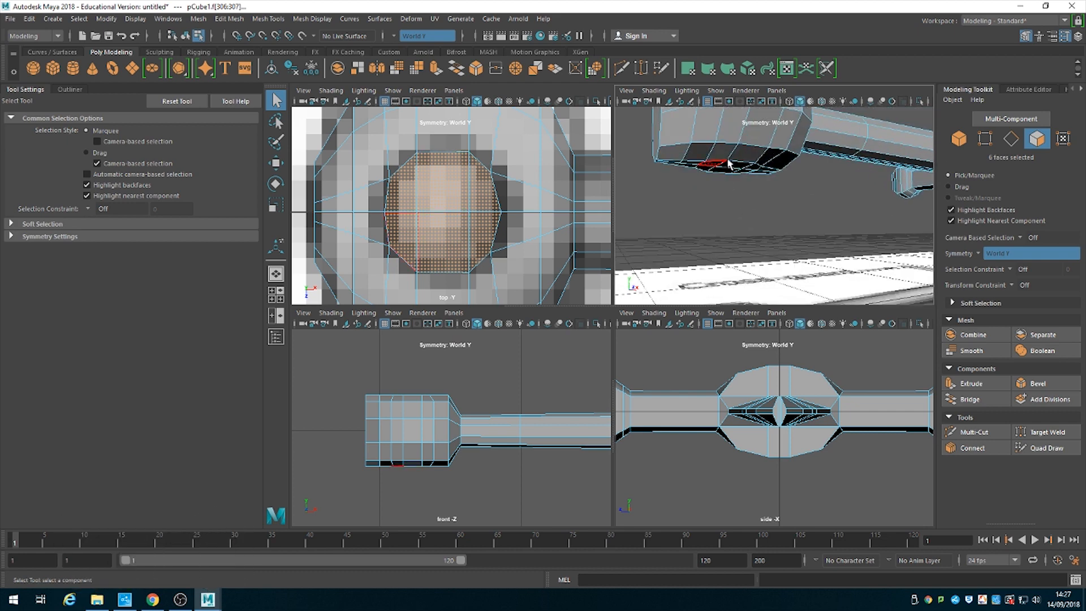
Set symmetry to Object Y and include the matching circle faces on the pommel's underside in the selection.
left_click(980, 255)
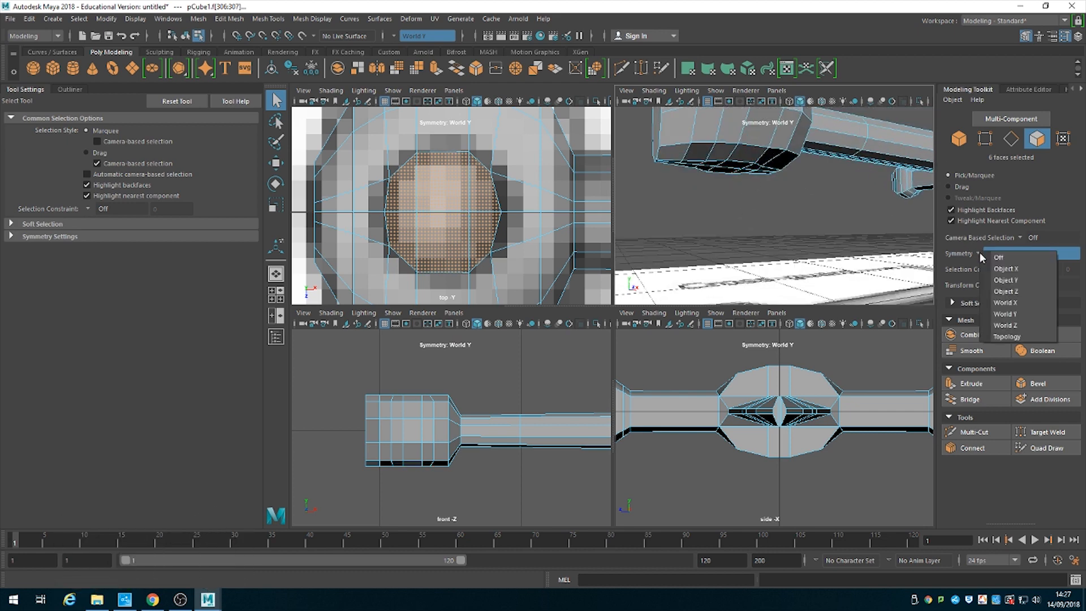
left_click(997, 280)
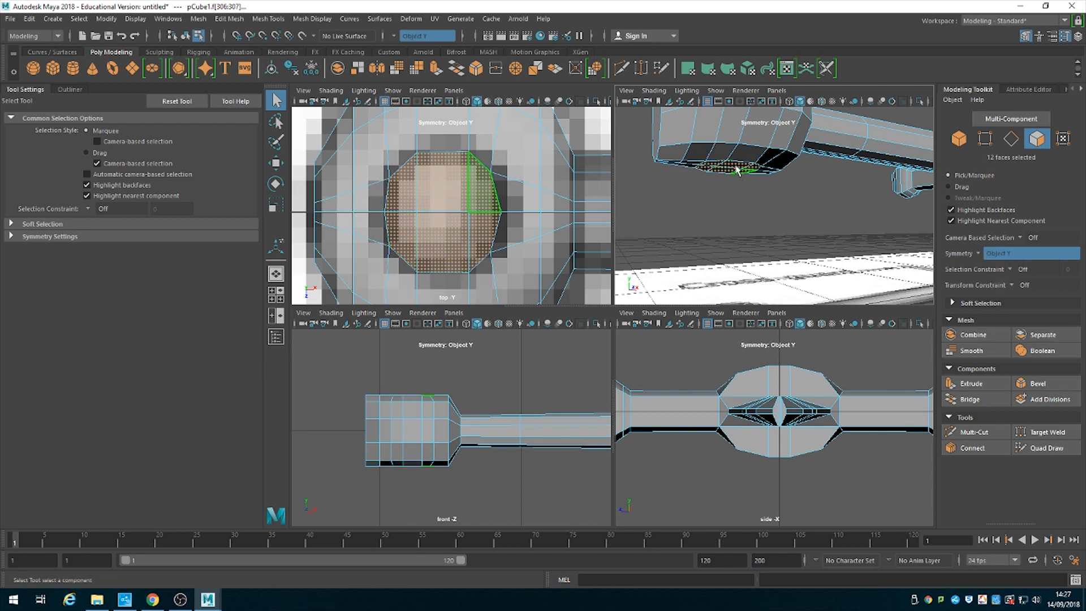
left_click_drag(730, 166, 749, 160, "alt")
left_click_drag(759, 199, 752, 202, "alt")
middle_click_drag(752, 202, 775, 199, "alt")
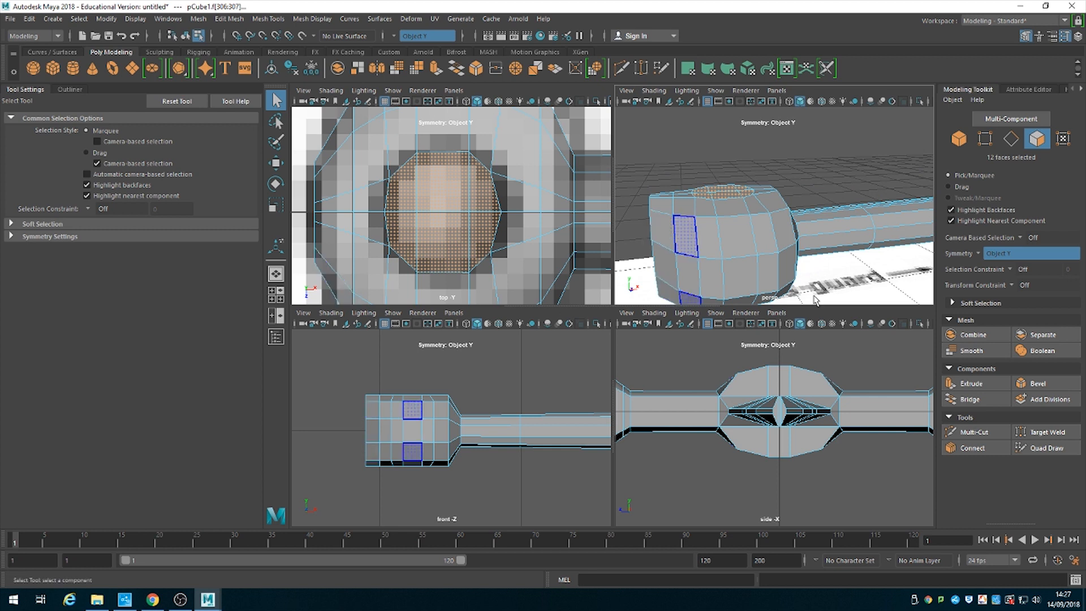
Extrude the selected circle faces on both sides of the pommel and scale them slightly inward to form a narrow rim.
left_click(973, 384)
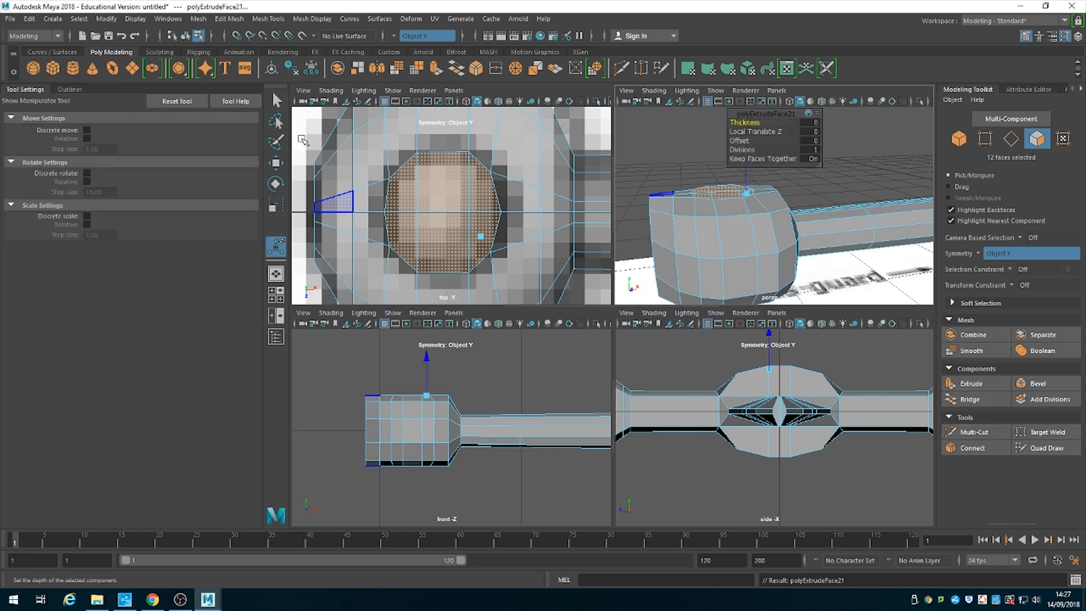
left_click(275, 206)
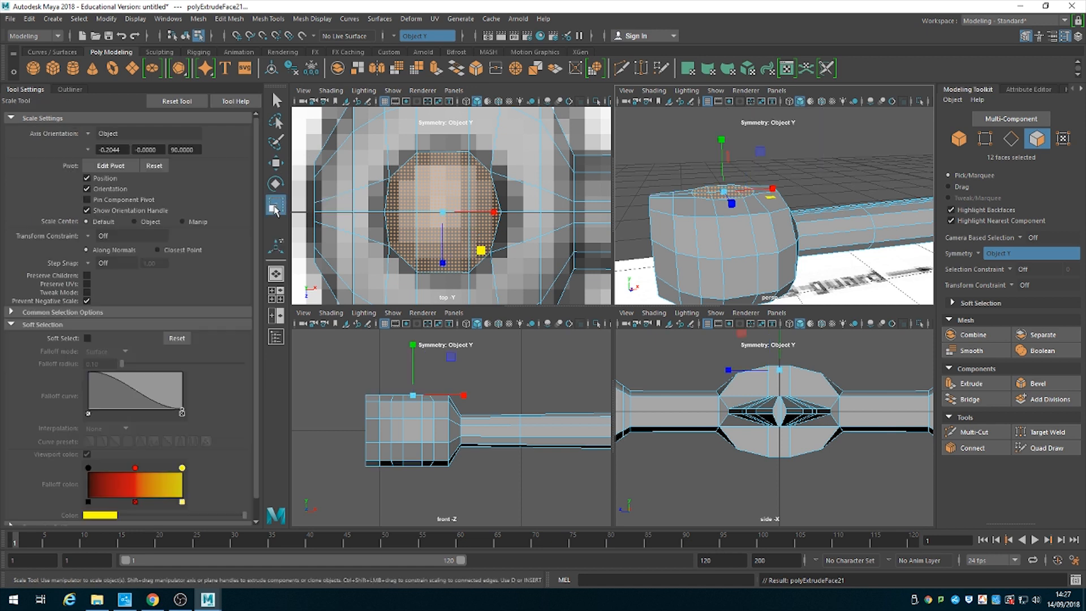
left_click_drag(442, 213, 431, 218)
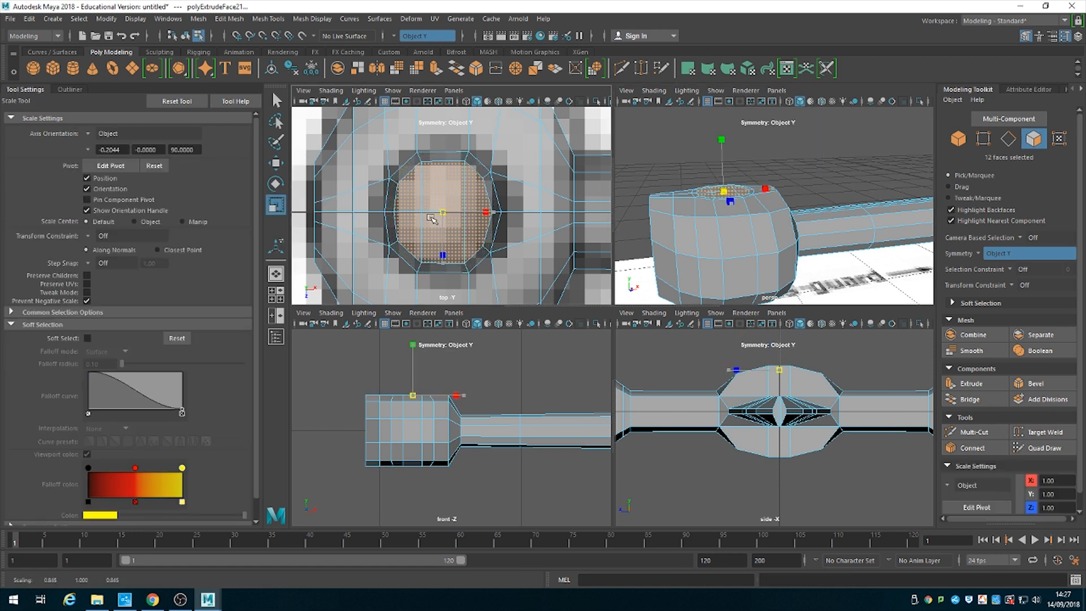
left_click_drag(434, 218, 437, 217)
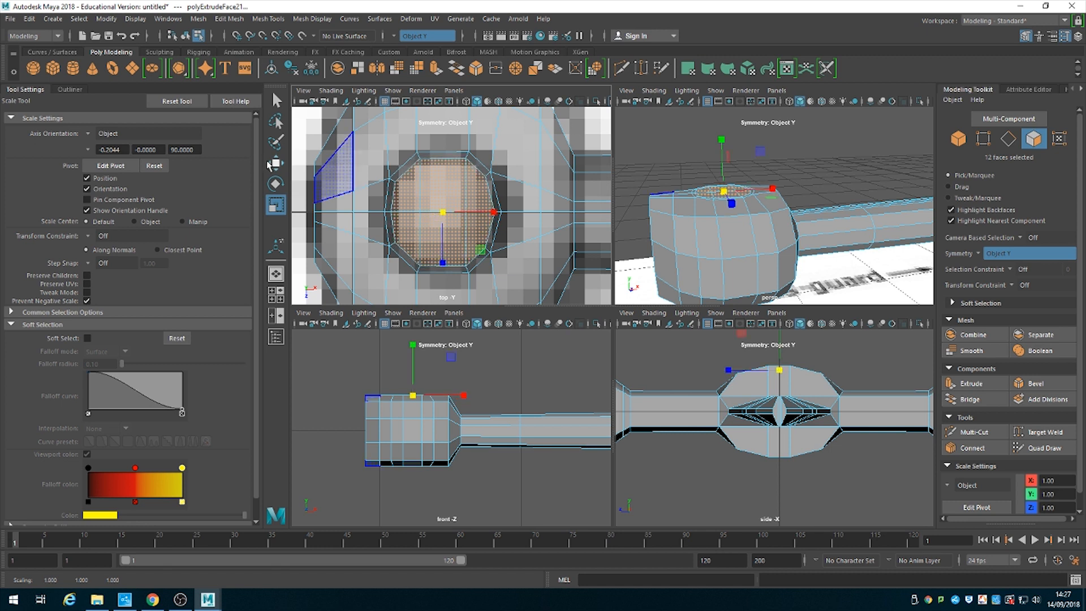
Sink the circle faces slightly into both sides of the pommel, extrude them again and scale the new faces inward.
left_click(276, 164)
left_click_drag(720, 140, 720, 142)
left_click(972, 384)
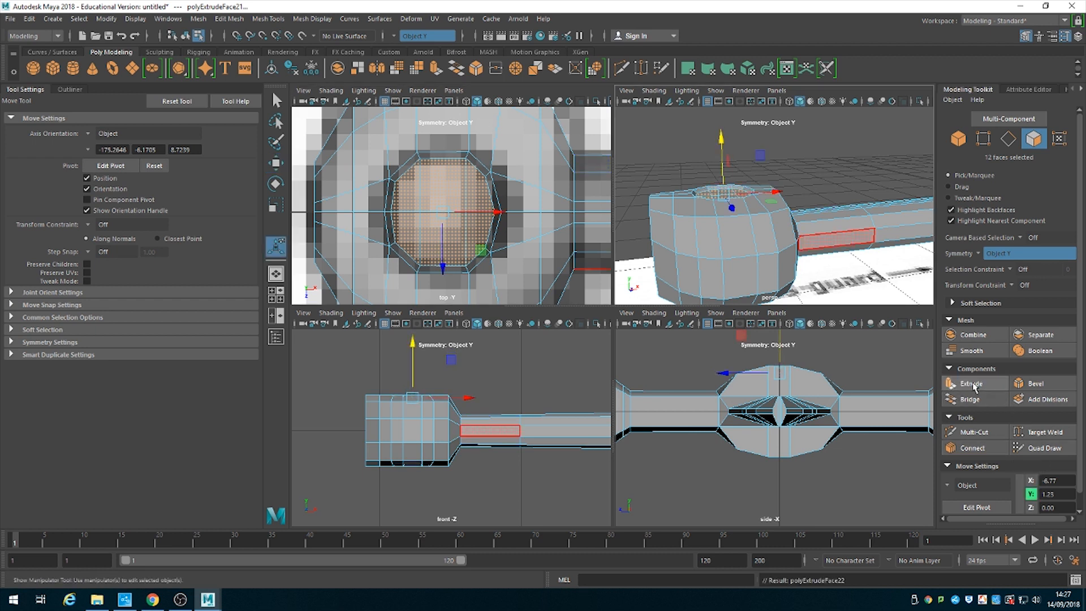
left_click(275, 206)
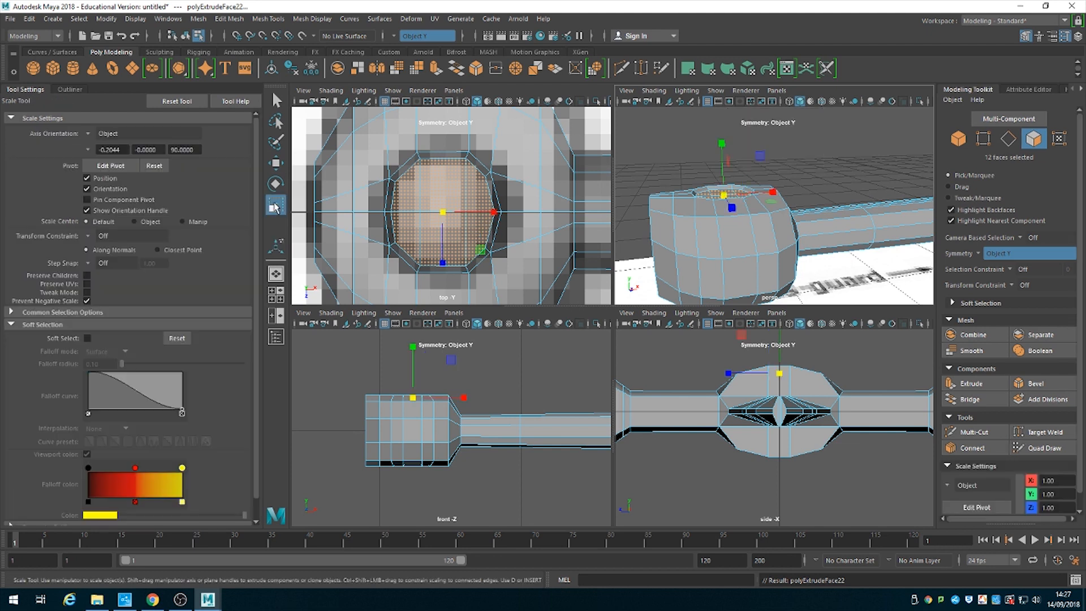
left_click_drag(450, 214, 440, 213)
Adjust the depth of the pommel's inner circle faces along Y, ending at 1.24.
key("w")
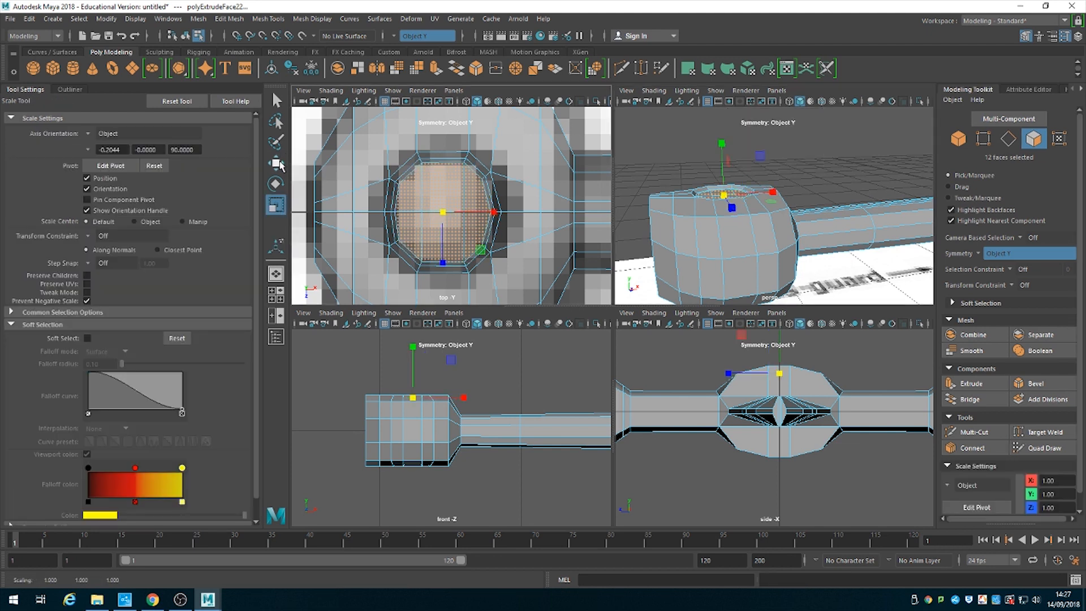
left_click_drag(721, 143, 723, 141)
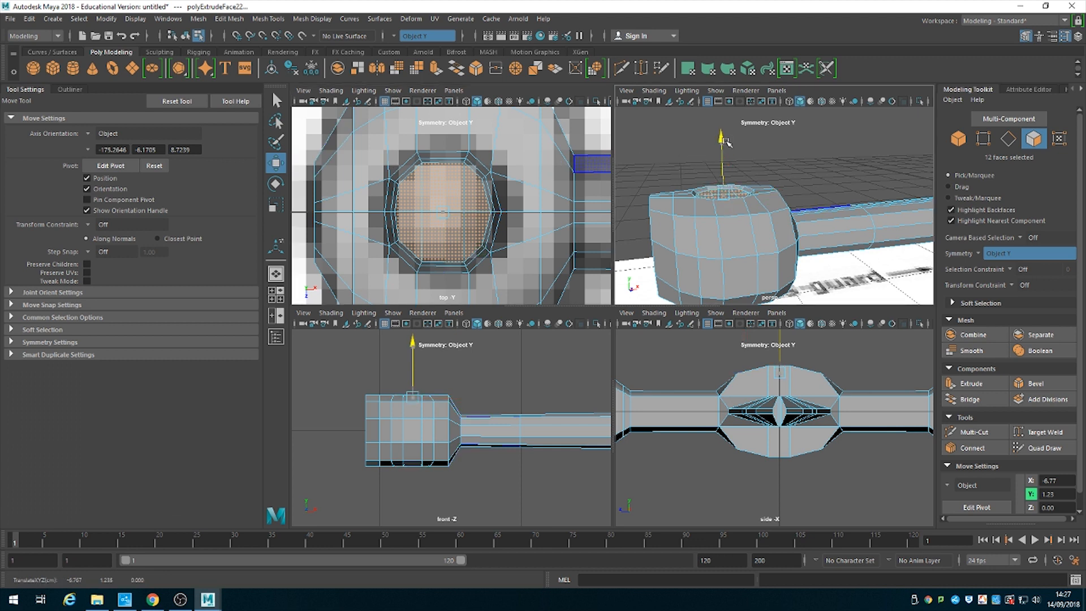
left_click_drag(728, 144, 724, 146)
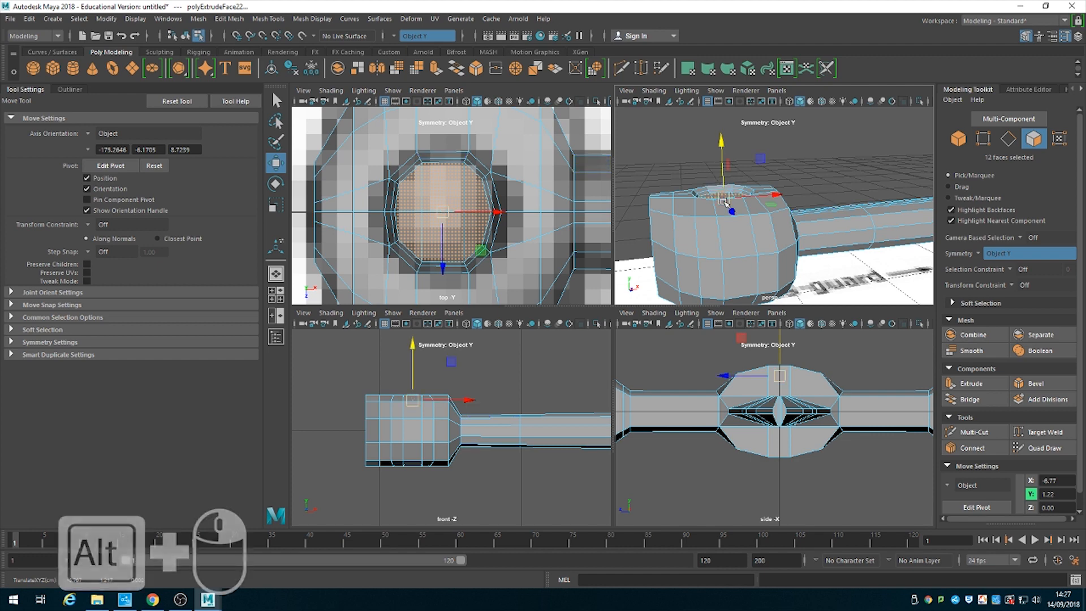
mouse_move(717, 210)
right_mouse_down("alt")
mouse_move(762, 238)
mouse_move(729, 227)
right_mouse_up("alt")
middle_click_drag(729, 228, 758, 231, "alt")
left_click_drag(759, 230, 789, 215, "alt")
left_click_drag(803, 167, 801, 161)
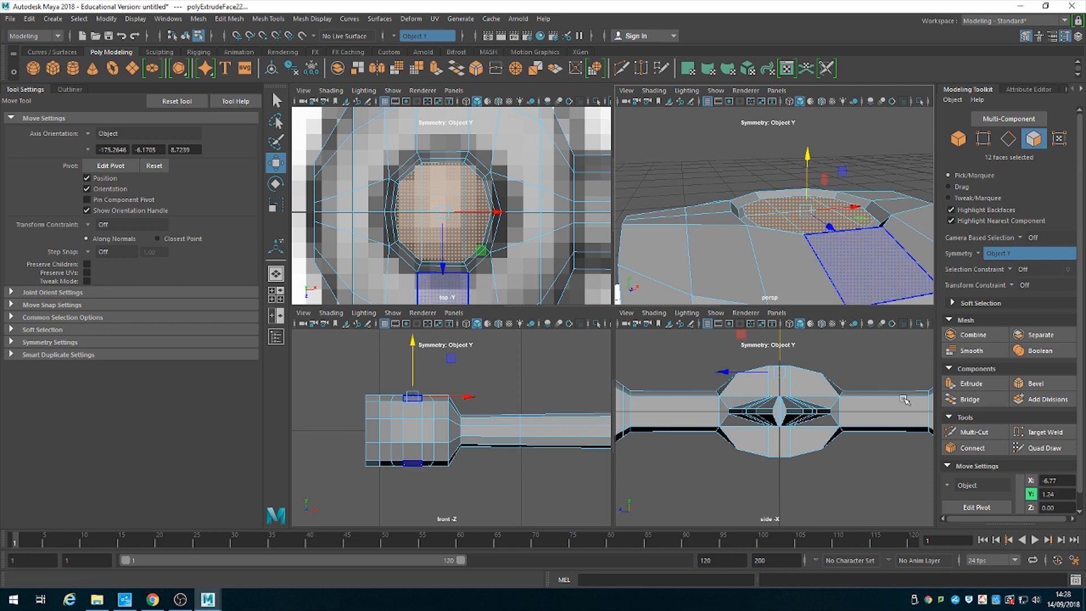
Extrude the inner circle faces once more, scale them well inward and adjust their height along Y.
left_click(971, 383)
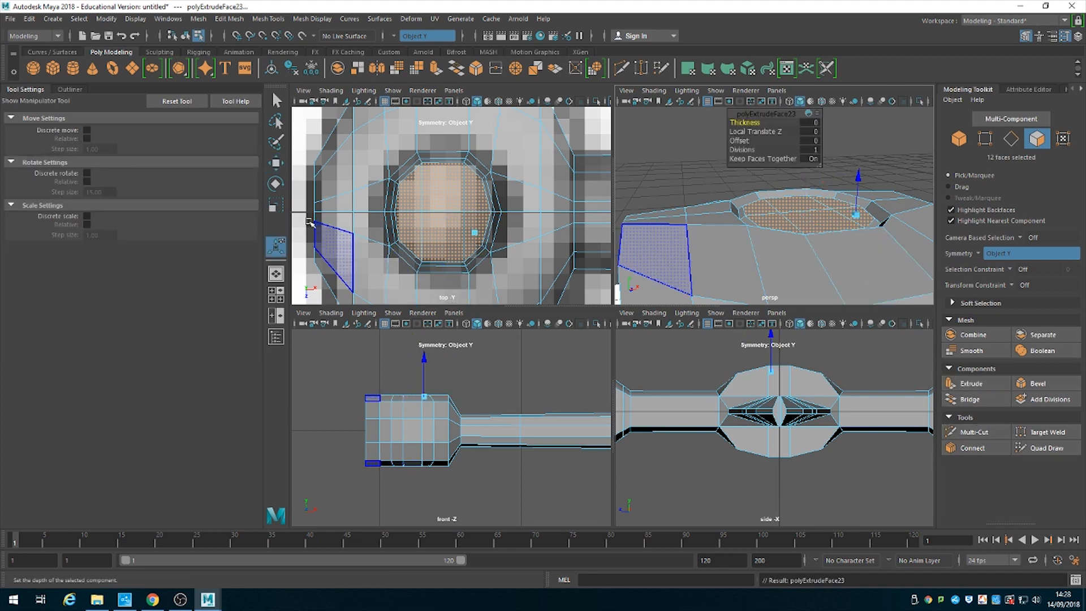
left_click(274, 203)
left_click_drag(441, 215, 423, 222)
left_click(275, 164)
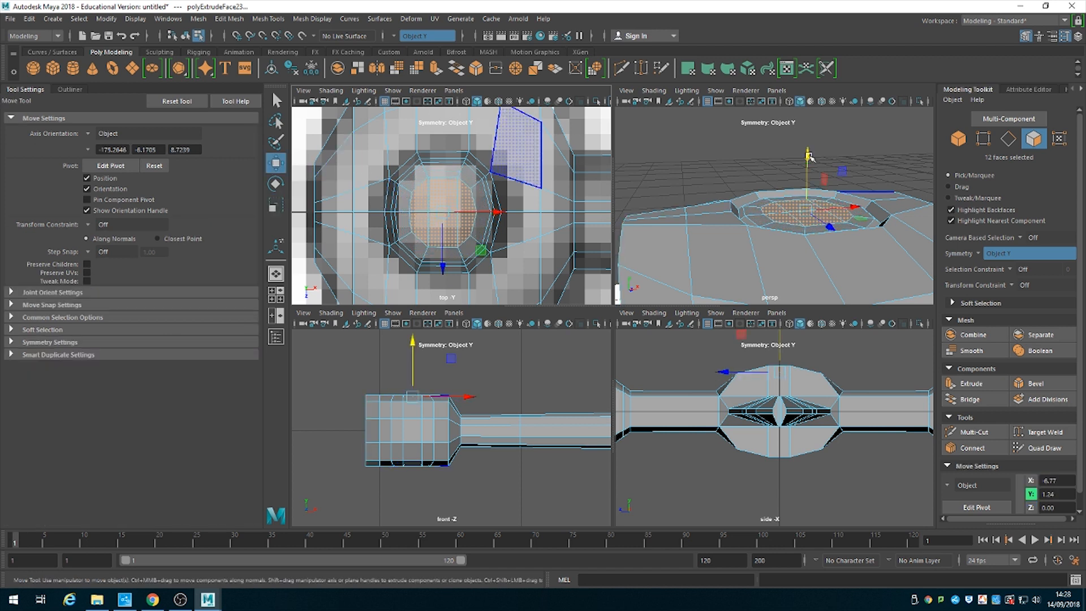
left_click_drag(802, 155, 779, 236)
Select the flat end face of the pommel, scale it down along its height and return to object selection in the enlarged perspective view.
left_click(816, 225)
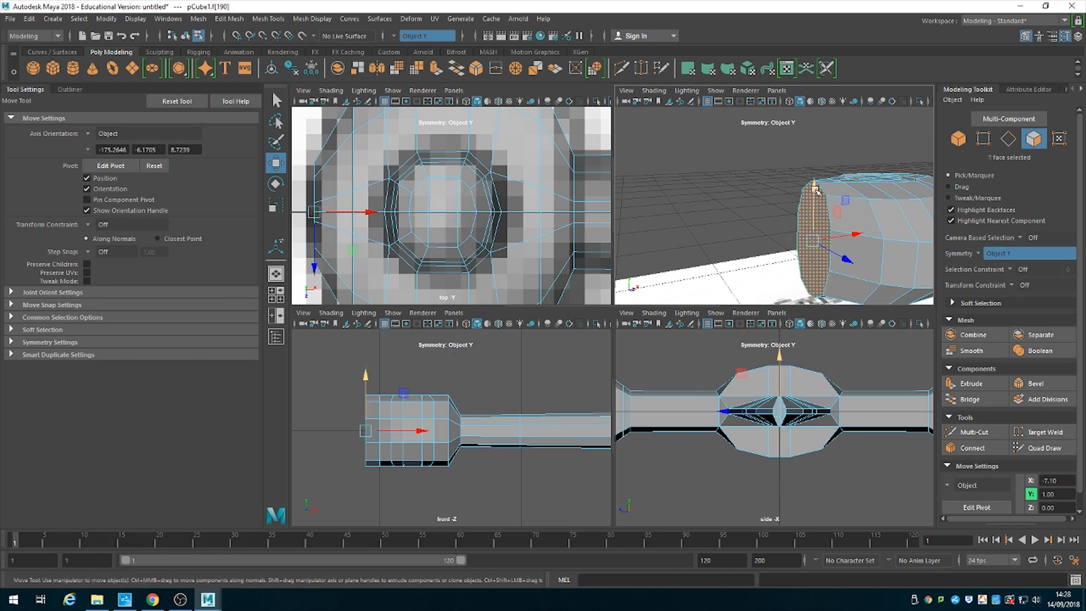
left_click(275, 203)
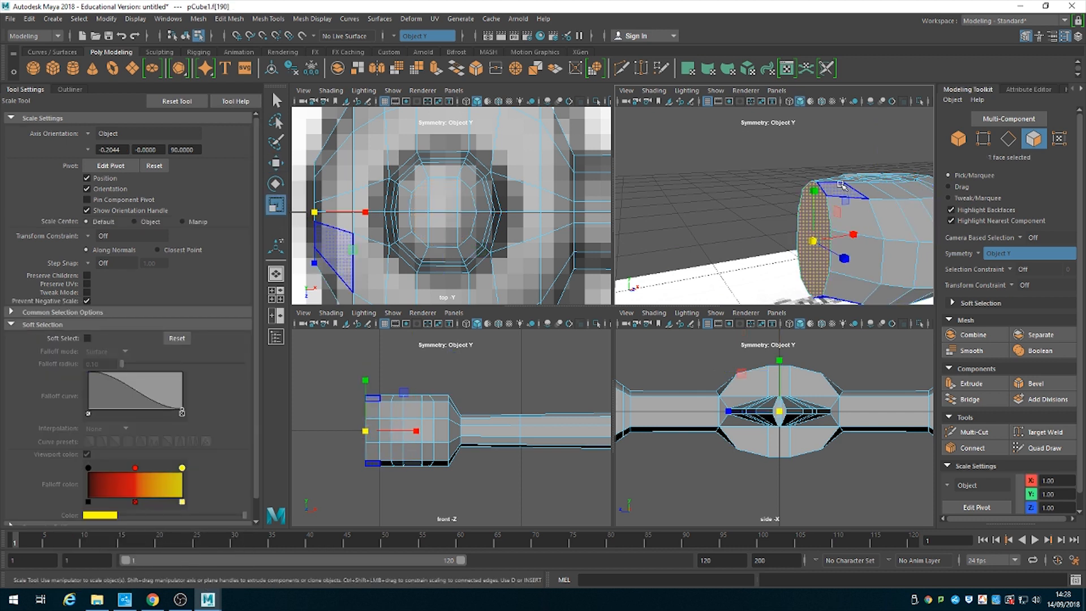
left_click_drag(813, 193, 826, 225)
left_click(733, 185)
key("space")
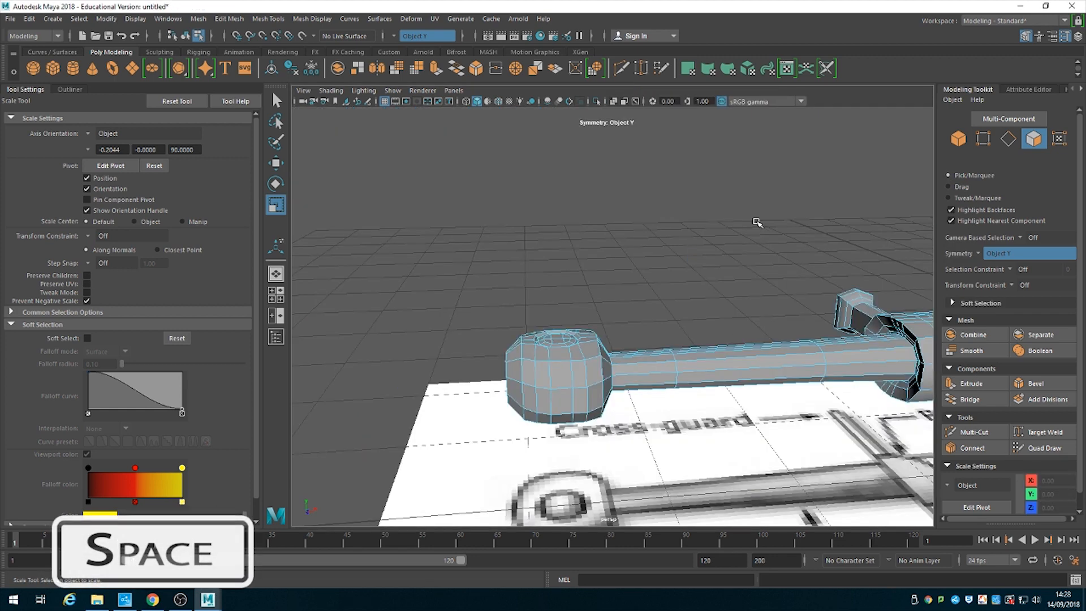
left_click(958, 138)
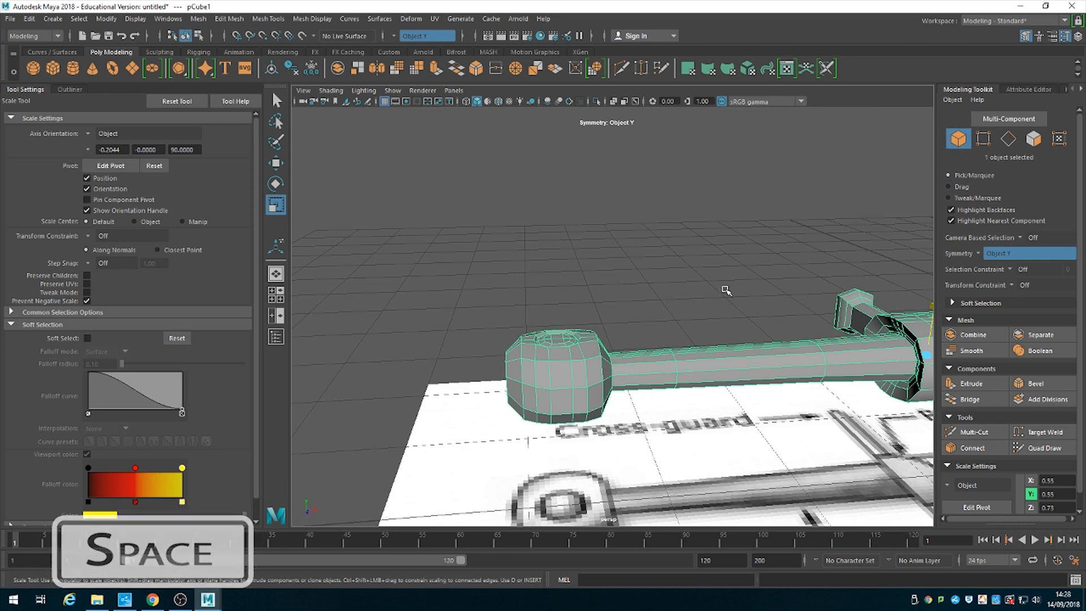
Switch to vertex selection and select the ten vertices at the tip of the blade.
left_click_drag(703, 298, 616, 345, "alt")
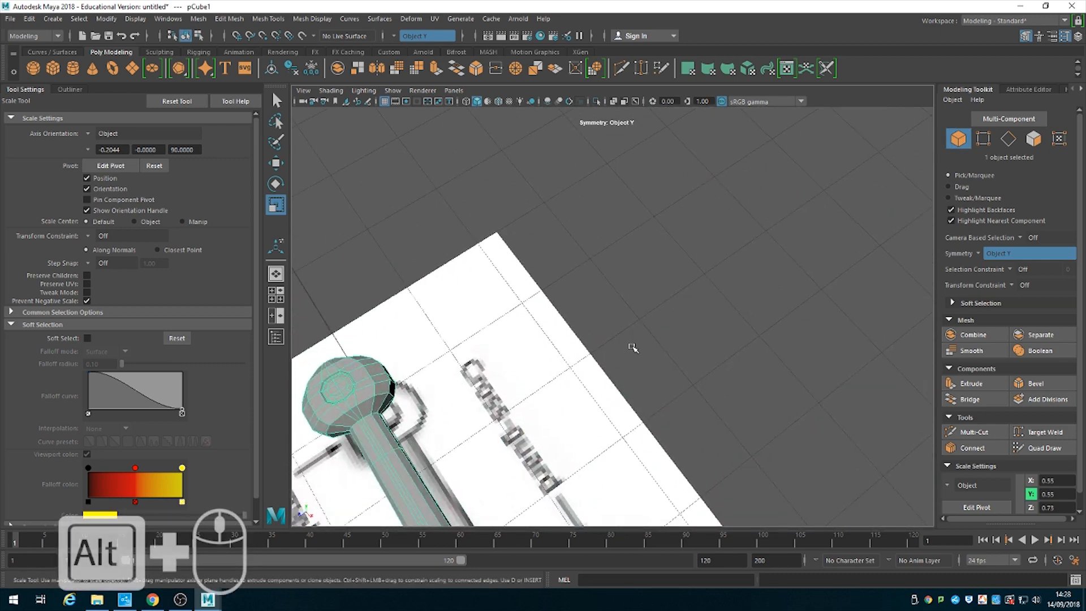
middle_click_drag(633, 347, 657, 124, "alt")
right_click_drag(699, 301, 602, 342, "alt")
left_click_drag(625, 401, 687, 321, "alt")
middle_click_drag(756, 316, 347, 274, "alt")
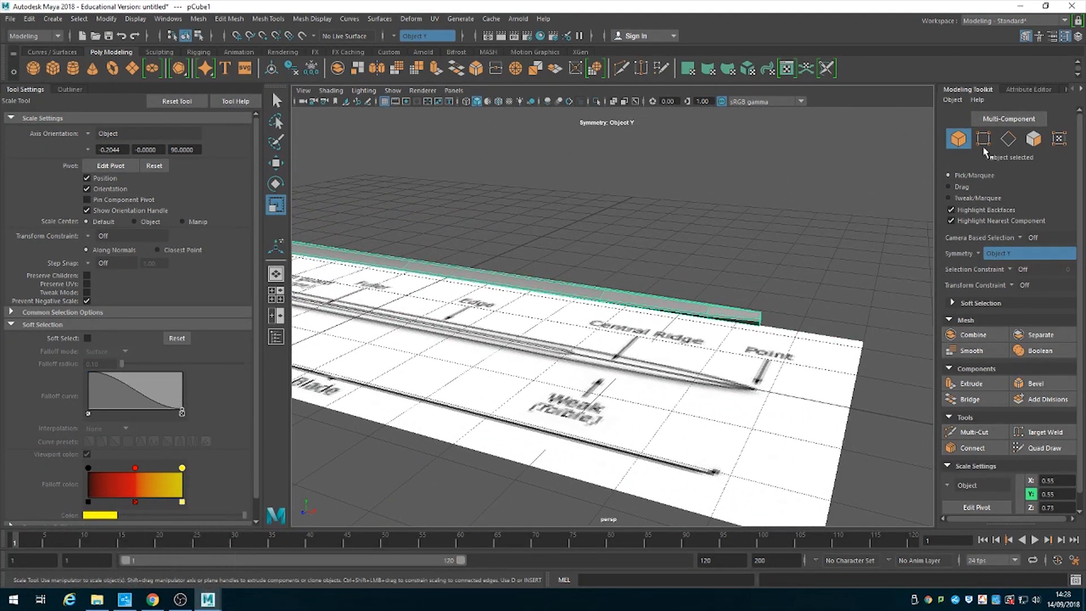
key("F9")
left_click_drag(757, 348, 756, 348)
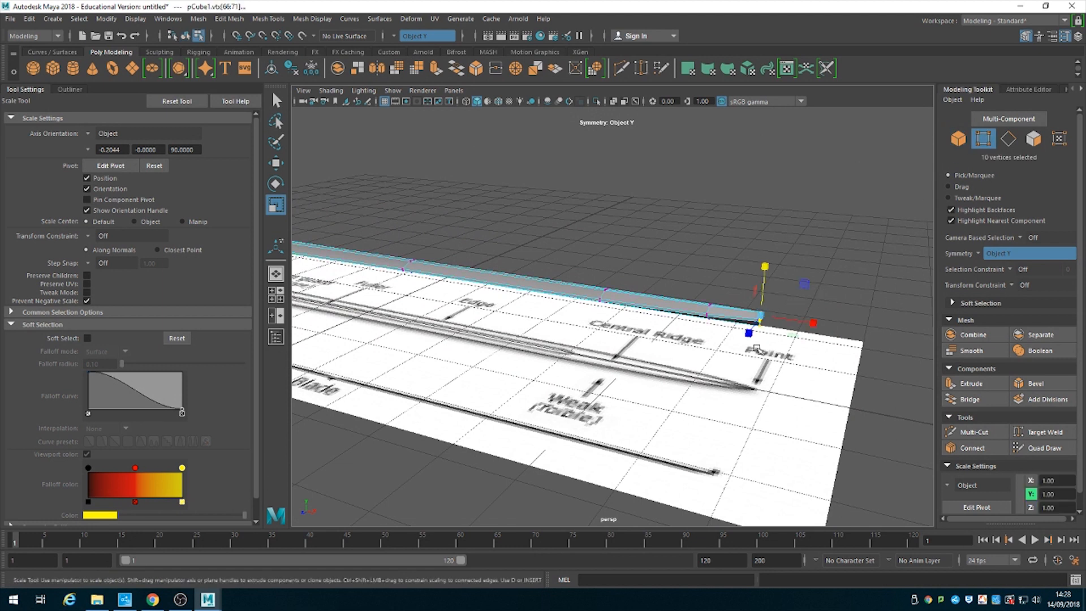
Try scaling the tip vertices along Y with symmetry on, undo it and turn symmetry off.
left_click_drag(769, 266, 768, 269)
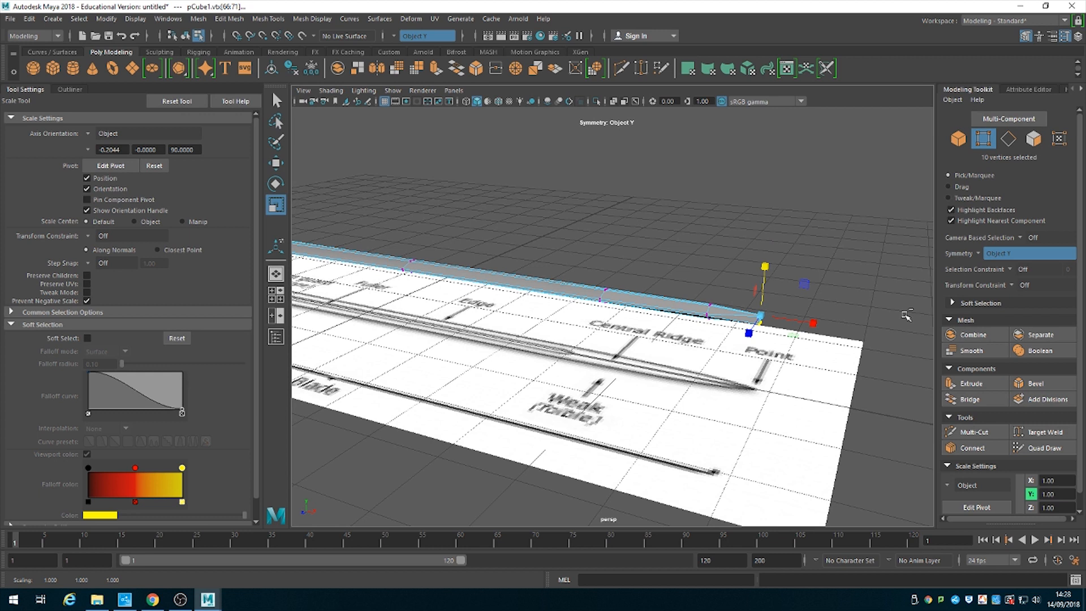
key("ctrl+z")
left_click(977, 254)
left_click(991, 256)
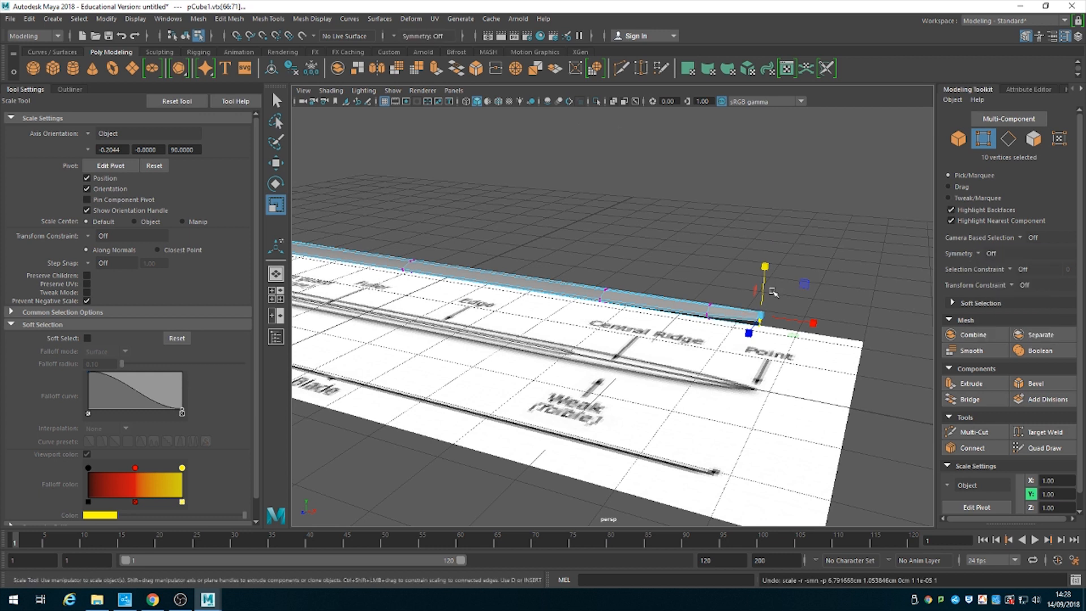
Scale the blade's tip vertices down along Y so the blade tapers to a thin point, and clear the selection.
left_click_drag(764, 267, 757, 347)
key("ctrl+z")
left_click_drag(881, 265, 762, 368)
left_click_drag(765, 270, 765, 275)
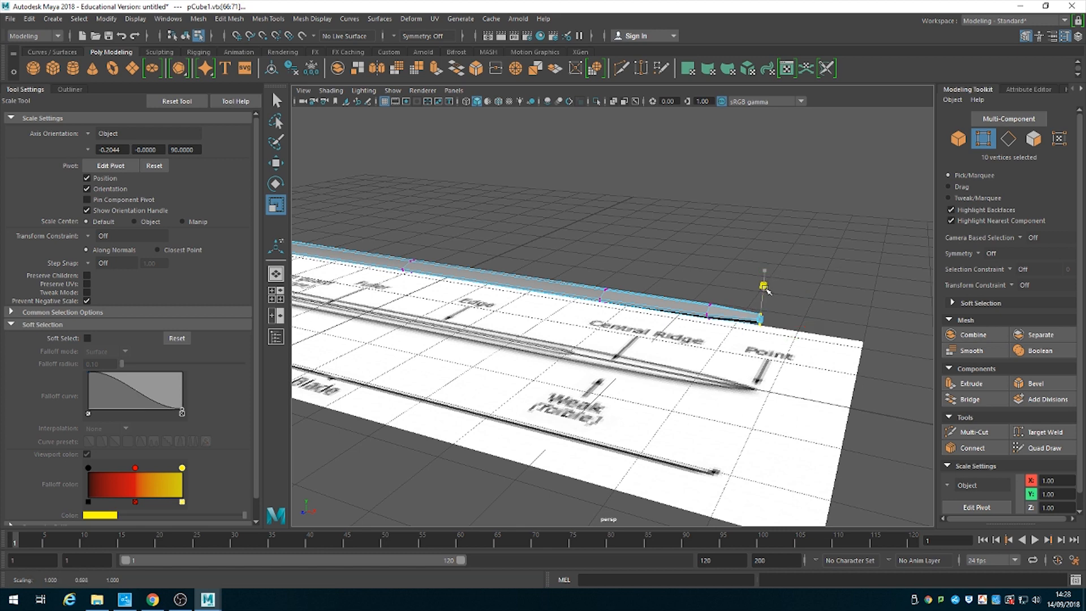
left_click(821, 298)
Check the tapered blade tip, return to object selection and view the whole sword.
left_click_drag(821, 298, 724, 348, "alt")
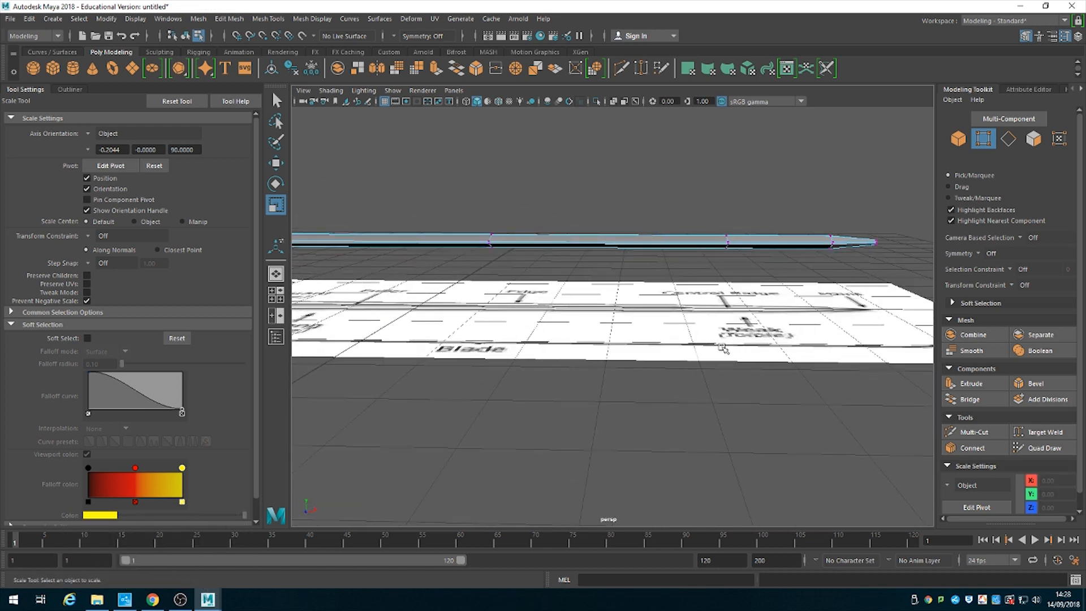
middle_click_drag(724, 348, 843, 317, "alt")
left_click_drag(843, 317, 605, 278, "alt")
middle_click_drag(605, 279, 724, 214, "alt")
left_click(958, 140)
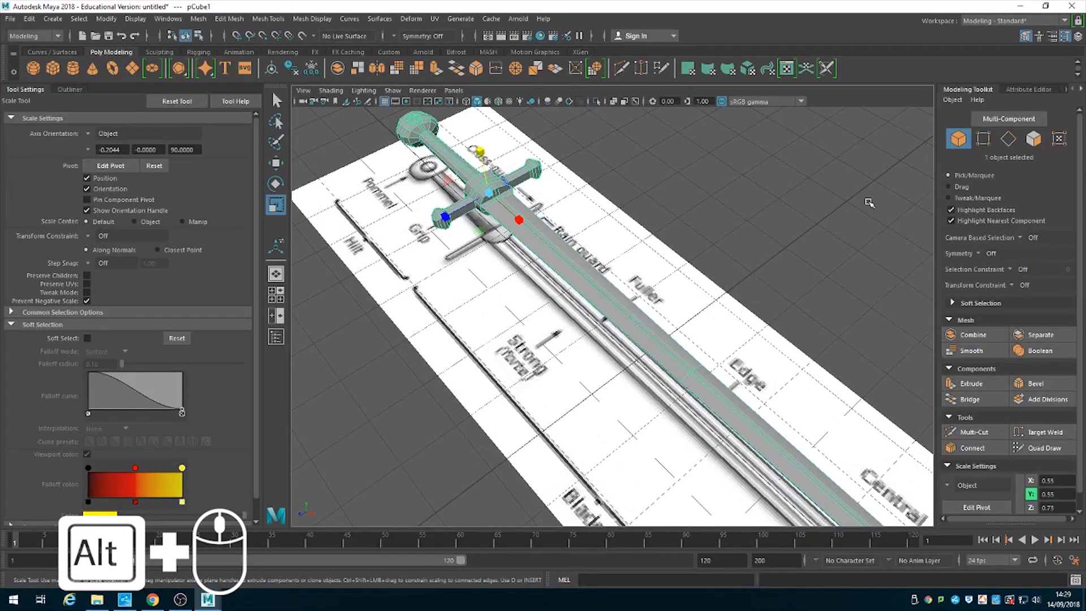
right_click_drag(667, 337, 586, 293, "alt")
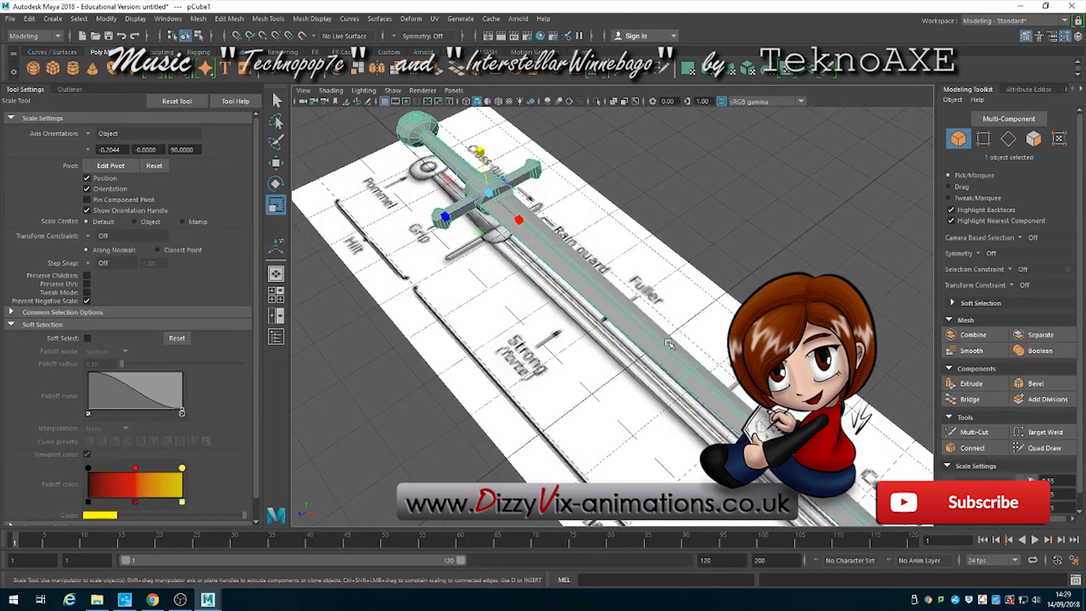
mouse_move(669, 344)
right_mouse_down("alt")
mouse_move(589, 291)
mouse_move(667, 334)
right_mouse_up("alt")
left_click(983, 139)
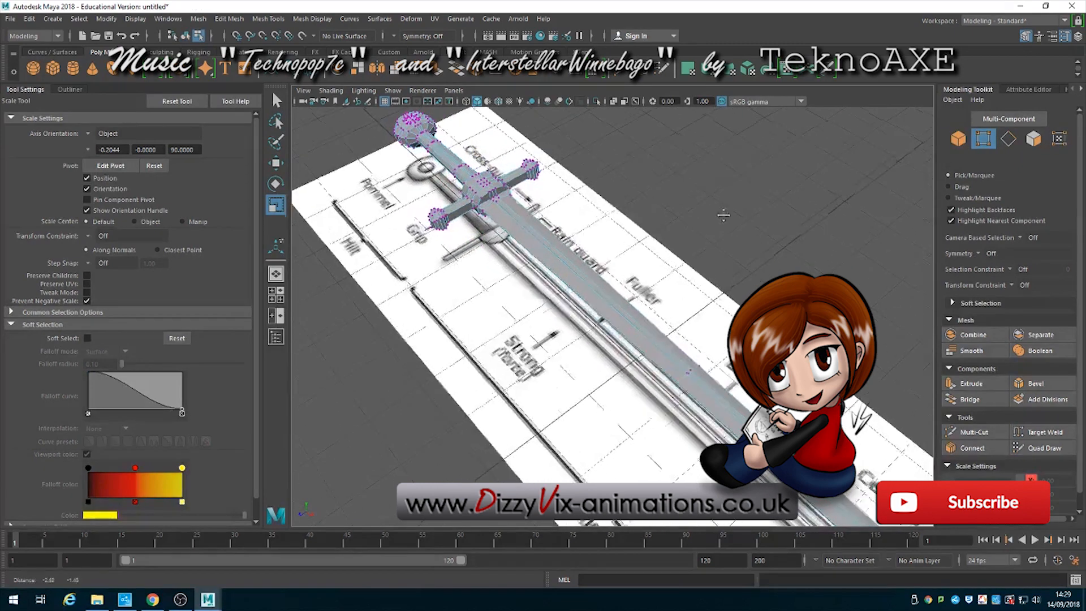
middle_click_drag(723, 213, 591, 296, "alt")
mouse_move(591, 297)
left_mouse_down("alt")
mouse_move(614, 271)
mouse_move(601, 278)
left_mouse_up("alt")
middle_click_drag(602, 278, 729, 229, "alt")
left_click(958, 139)
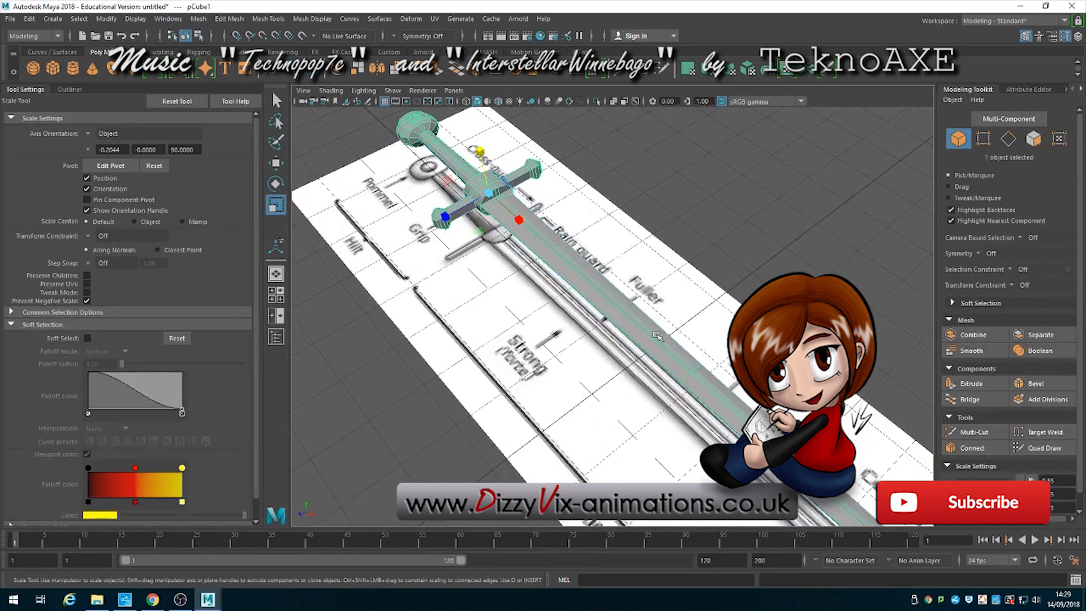
mouse_move(661, 316)
right_mouse_down("alt")
mouse_move(589, 289)
mouse_move(659, 322)
right_mouse_up("alt")
left_click(983, 139)
middle_click_drag(728, 207, 591, 297, "alt")
mouse_move(591, 296)
left_mouse_down("alt")
mouse_move(608, 272)
mouse_move(594, 290)
left_mouse_up("alt")
middle_click_drag(595, 290, 729, 215, "alt")
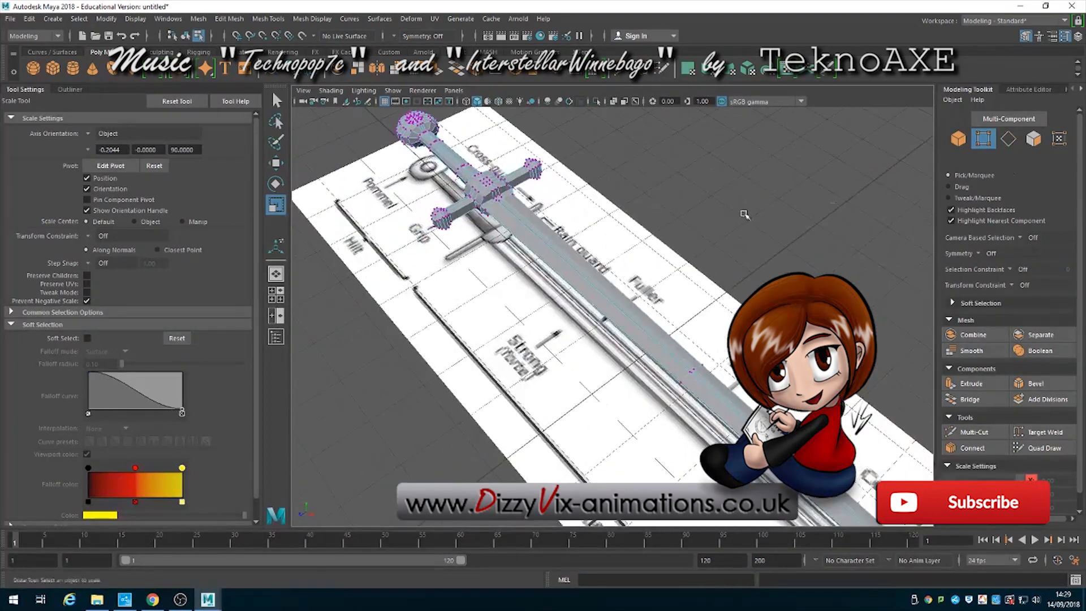
left_click(958, 140)
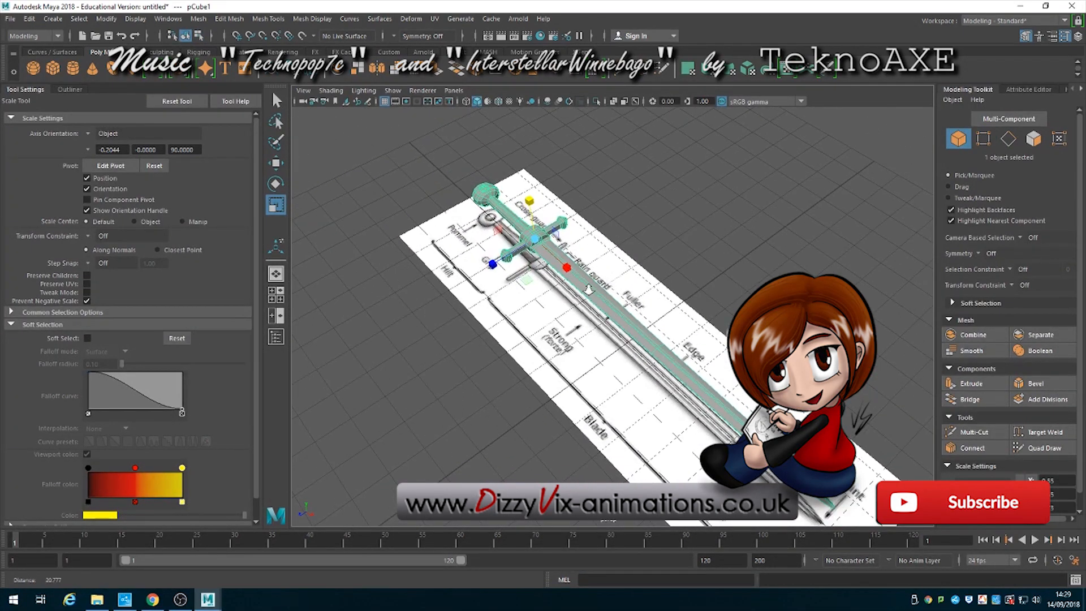
left_click(983, 139)
middle_click_drag(723, 211, 591, 297, "alt")
mouse_move(590, 297)
left_mouse_down("alt")
mouse_move(602, 274)
mouse_move(595, 289)
left_mouse_up("alt")
middle_click_drag(595, 289, 723, 215, "alt")
key("F8")
scroll(588, 289, "down", 4)
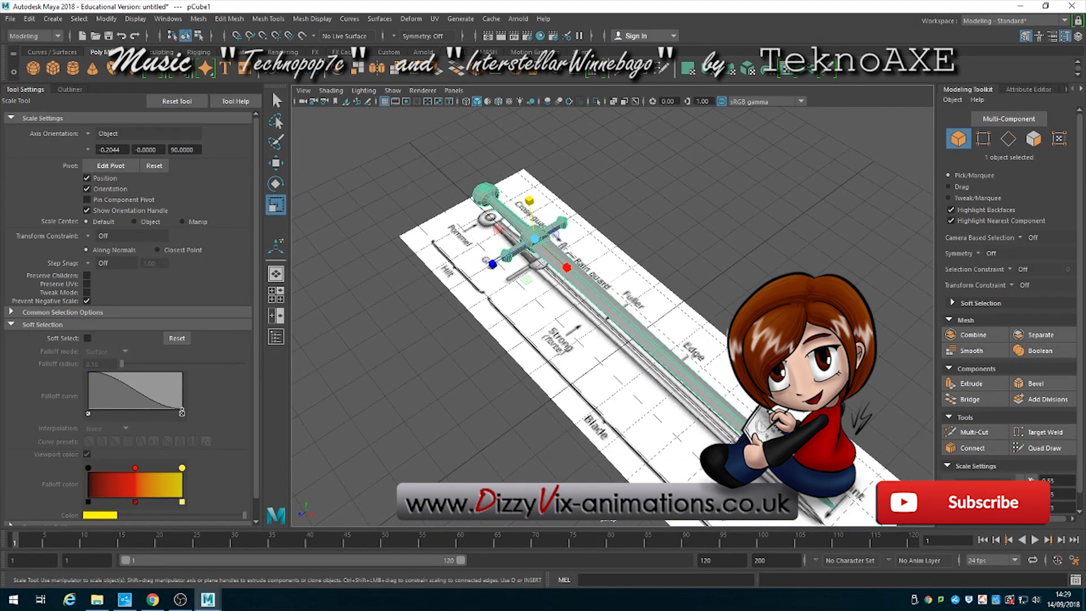
scroll(588, 290, "up", 4)
left_click(983, 139)
middle_click_drag(722, 213, 591, 296, "alt")
left_click_drag(591, 296, 571, 283, "alt")
scroll(602, 276, "down", 4)
key("F8")
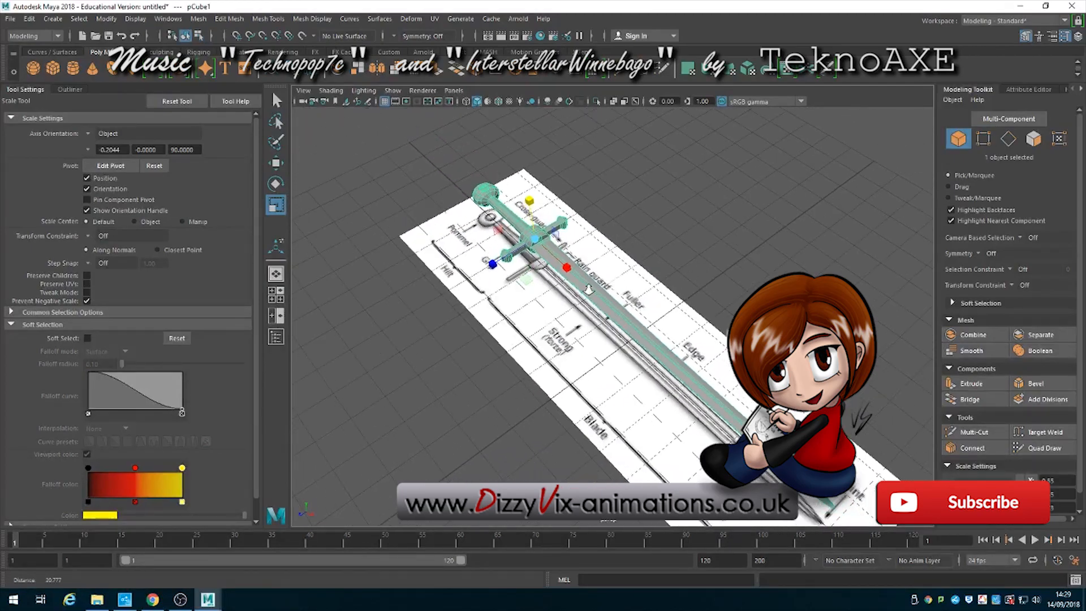